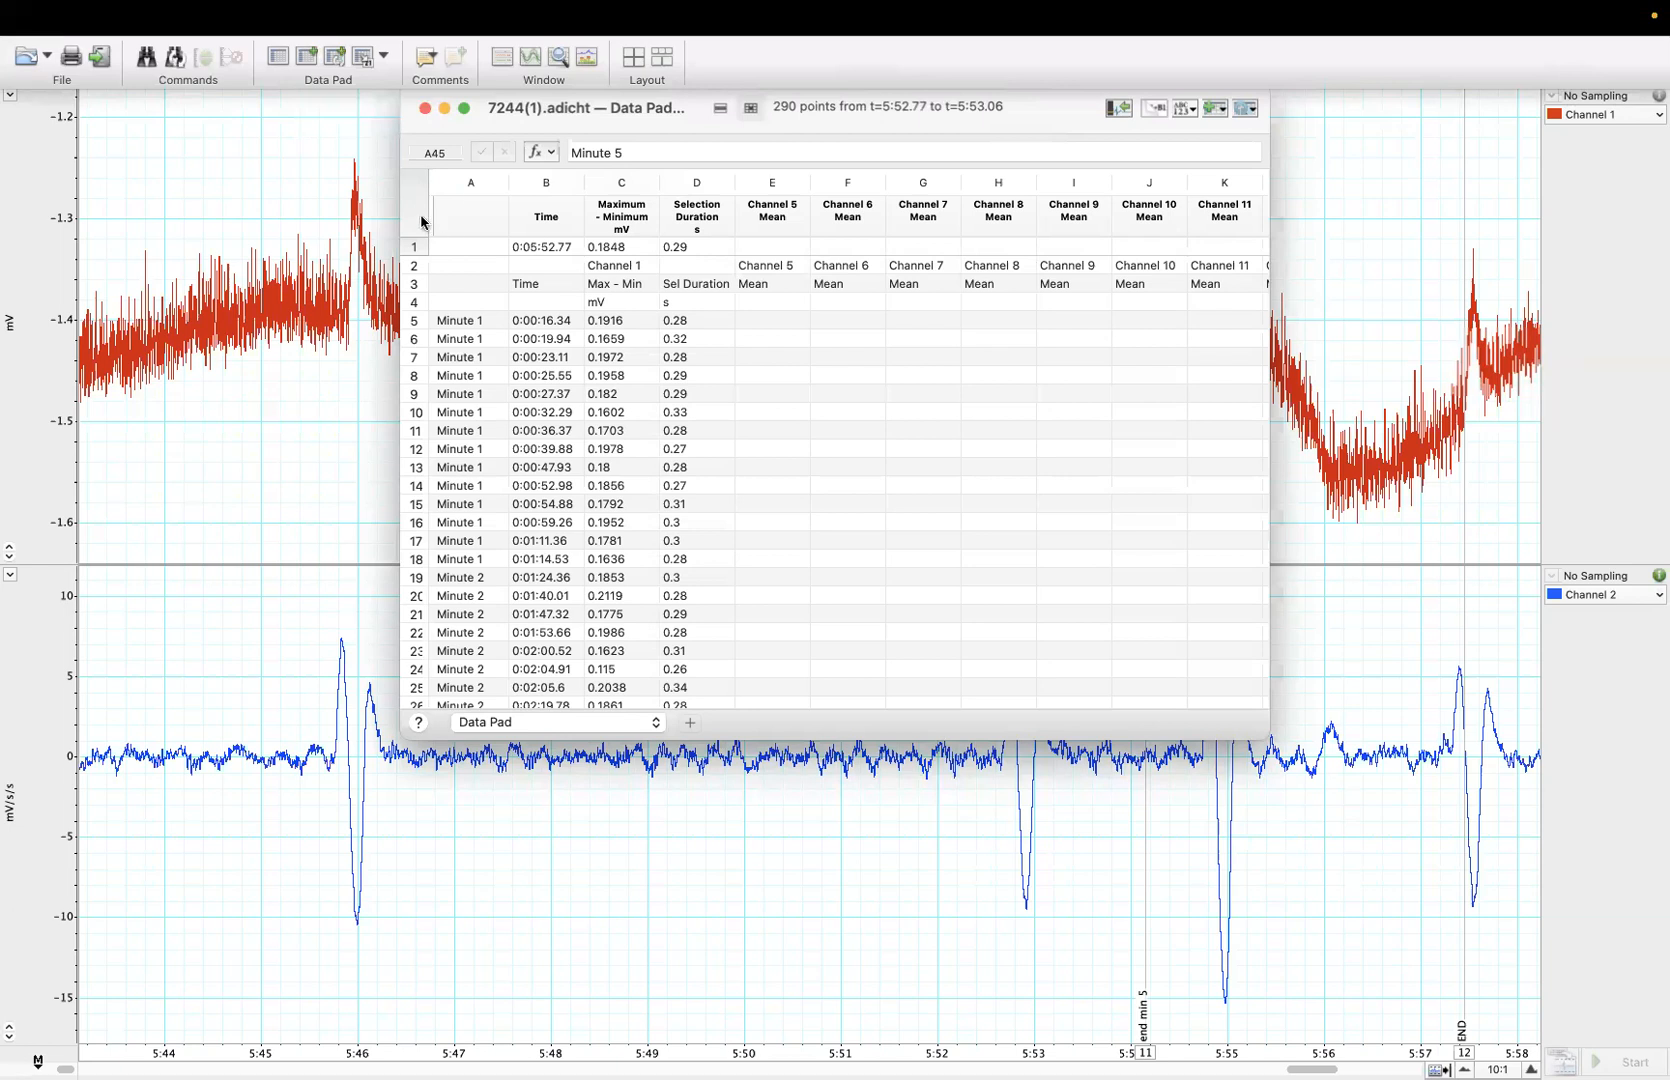
# - Move the Data Pad window lower and review its blink entries from Minute 1 through Minute 5
pyautogui.click(421, 216)
pyautogui.moveTo(1085, 110); pyautogui.dragTo(1073, 303)
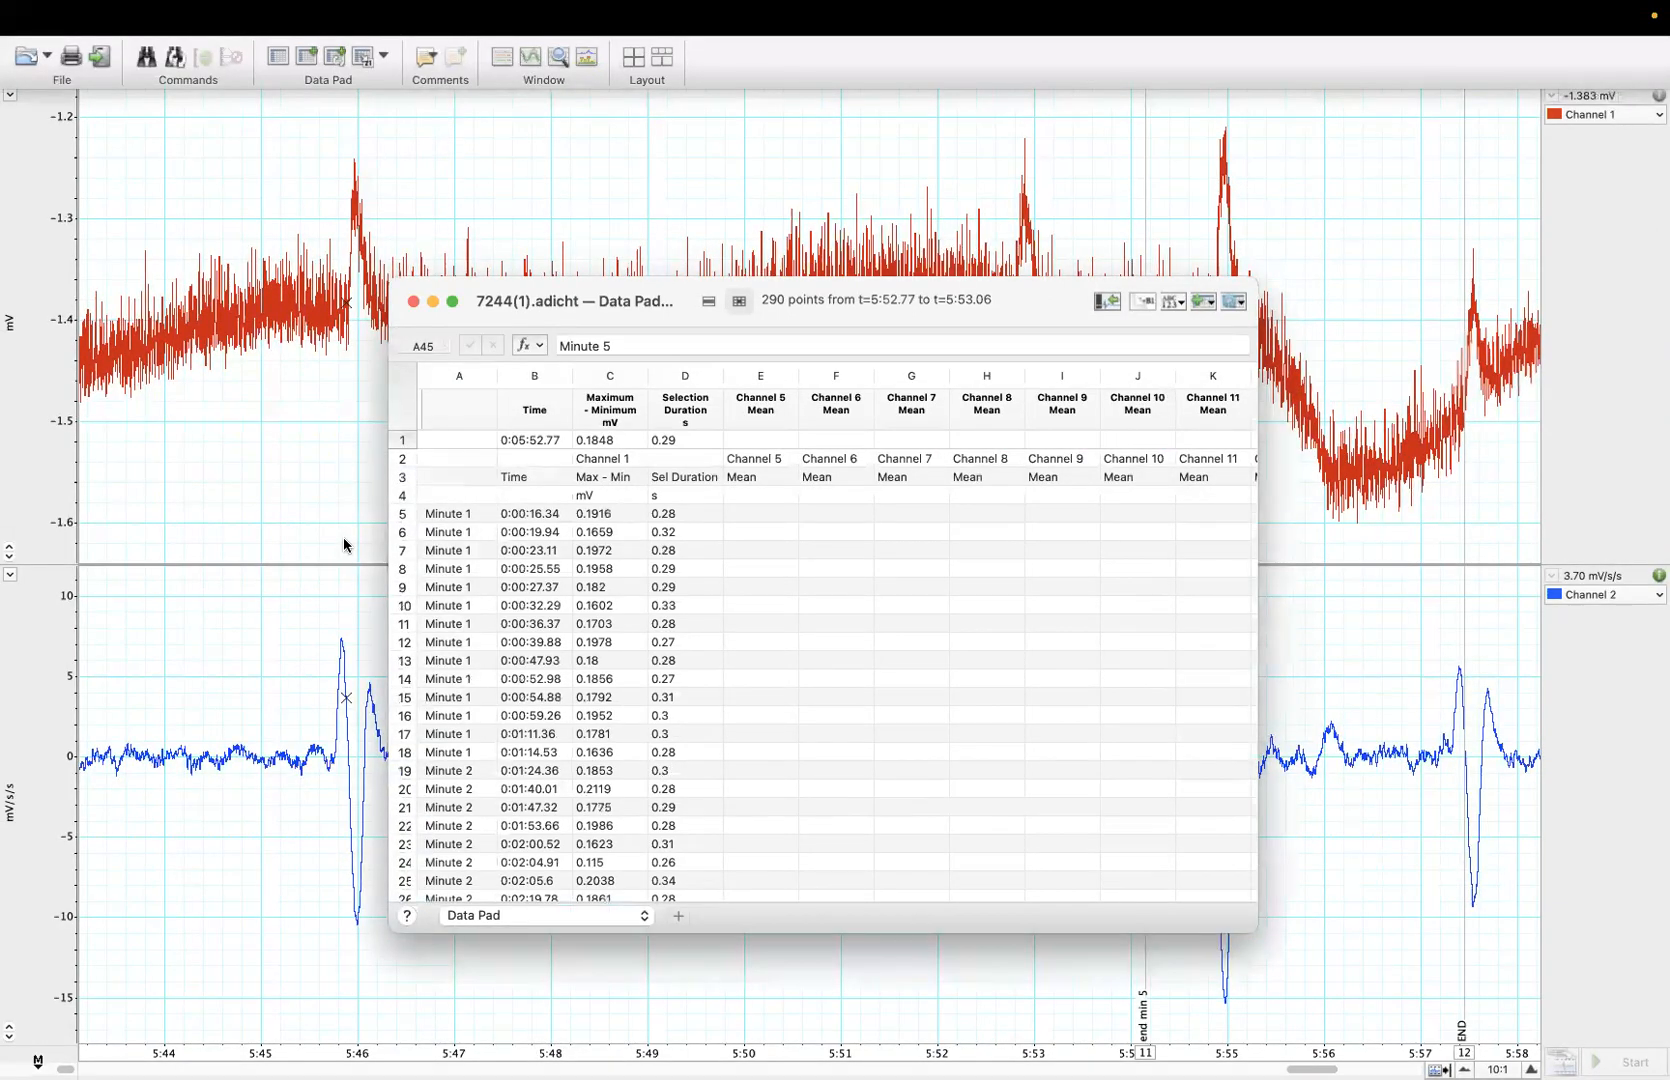
pyautogui.scroll(-2, 673, 505)
pyautogui.scroll(-10, 673, 505)
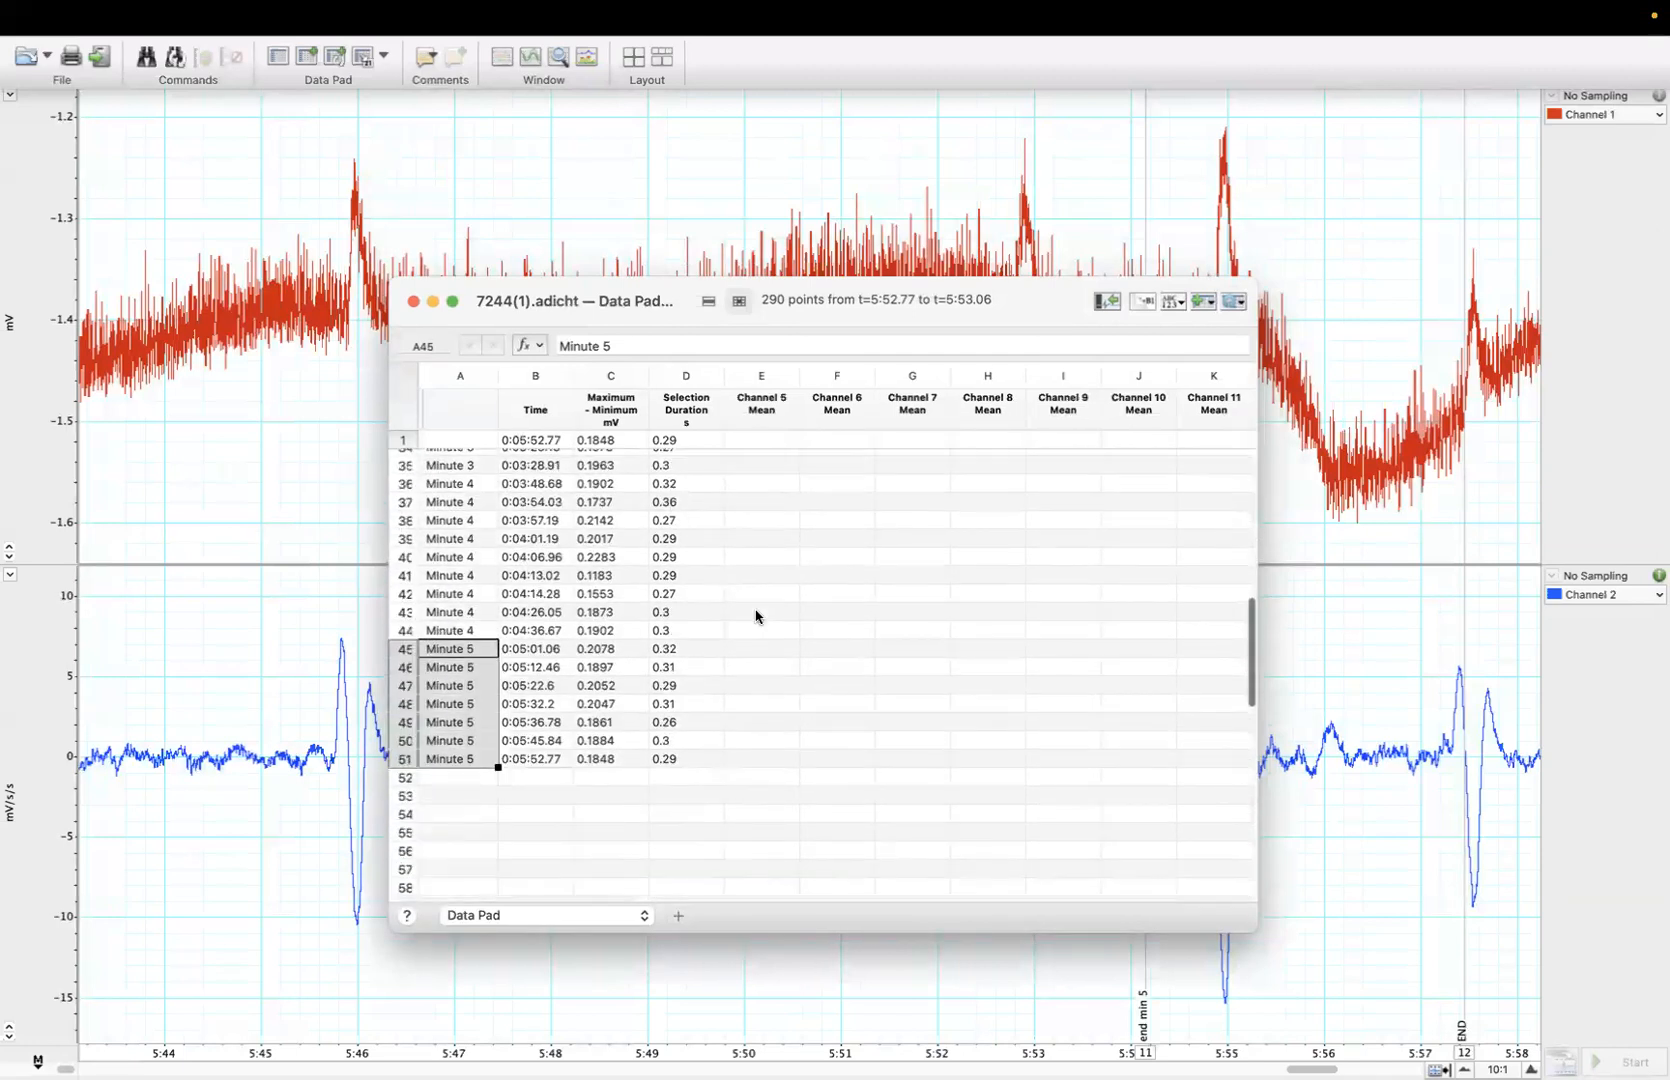
pyautogui.click(756, 616)
pyautogui.scroll(11, 756, 616)
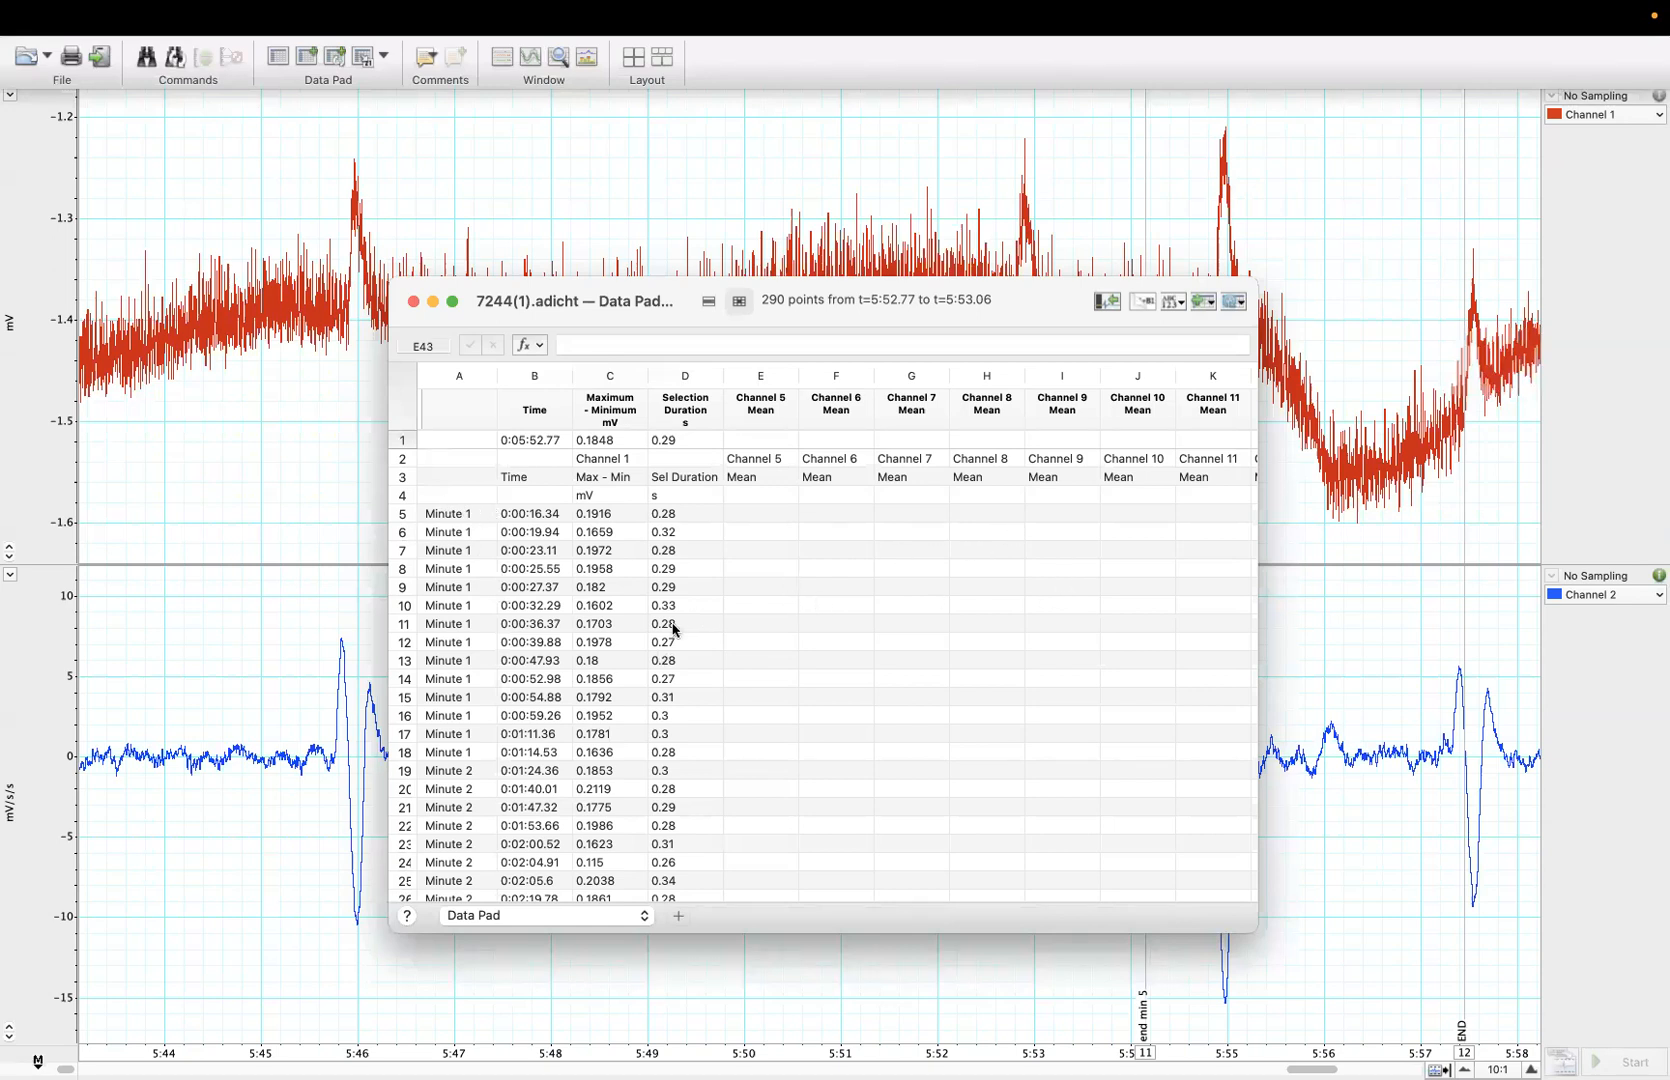
pyautogui.scroll(-1, 673, 629)
pyautogui.scroll(-5, 673, 629)
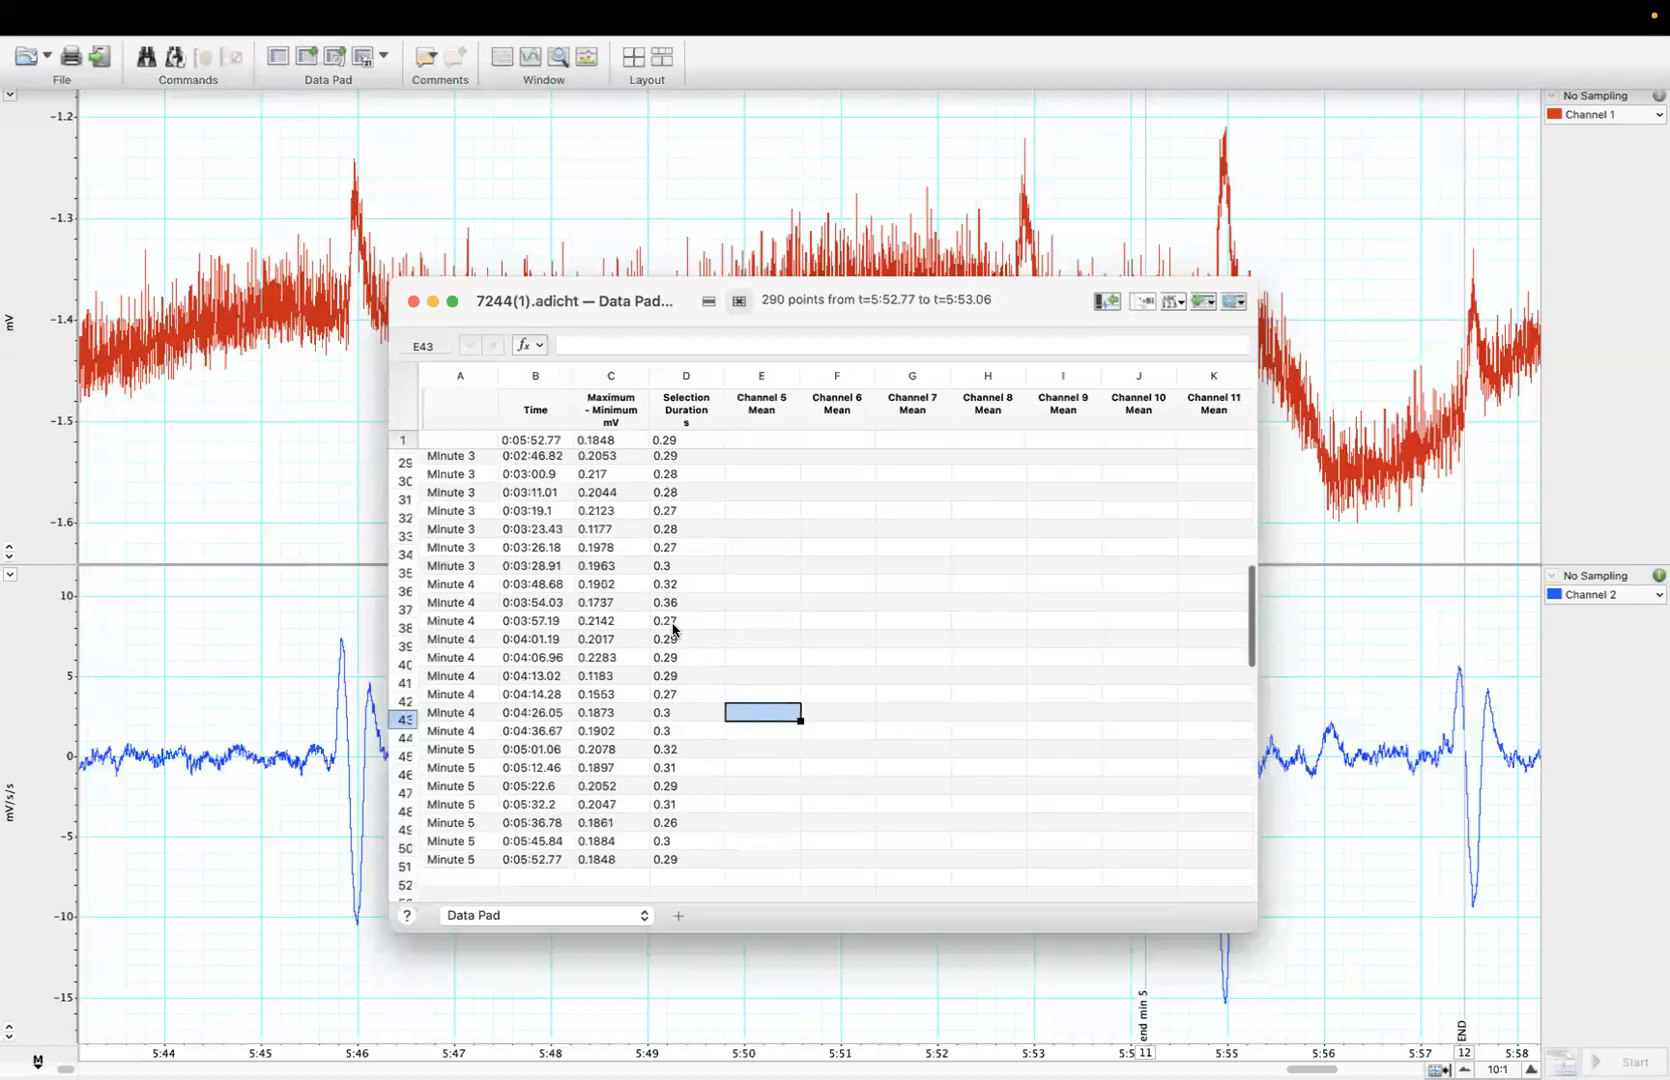
pyautogui.scroll(5, 673, 629)
pyautogui.scroll(-10, 673, 629)
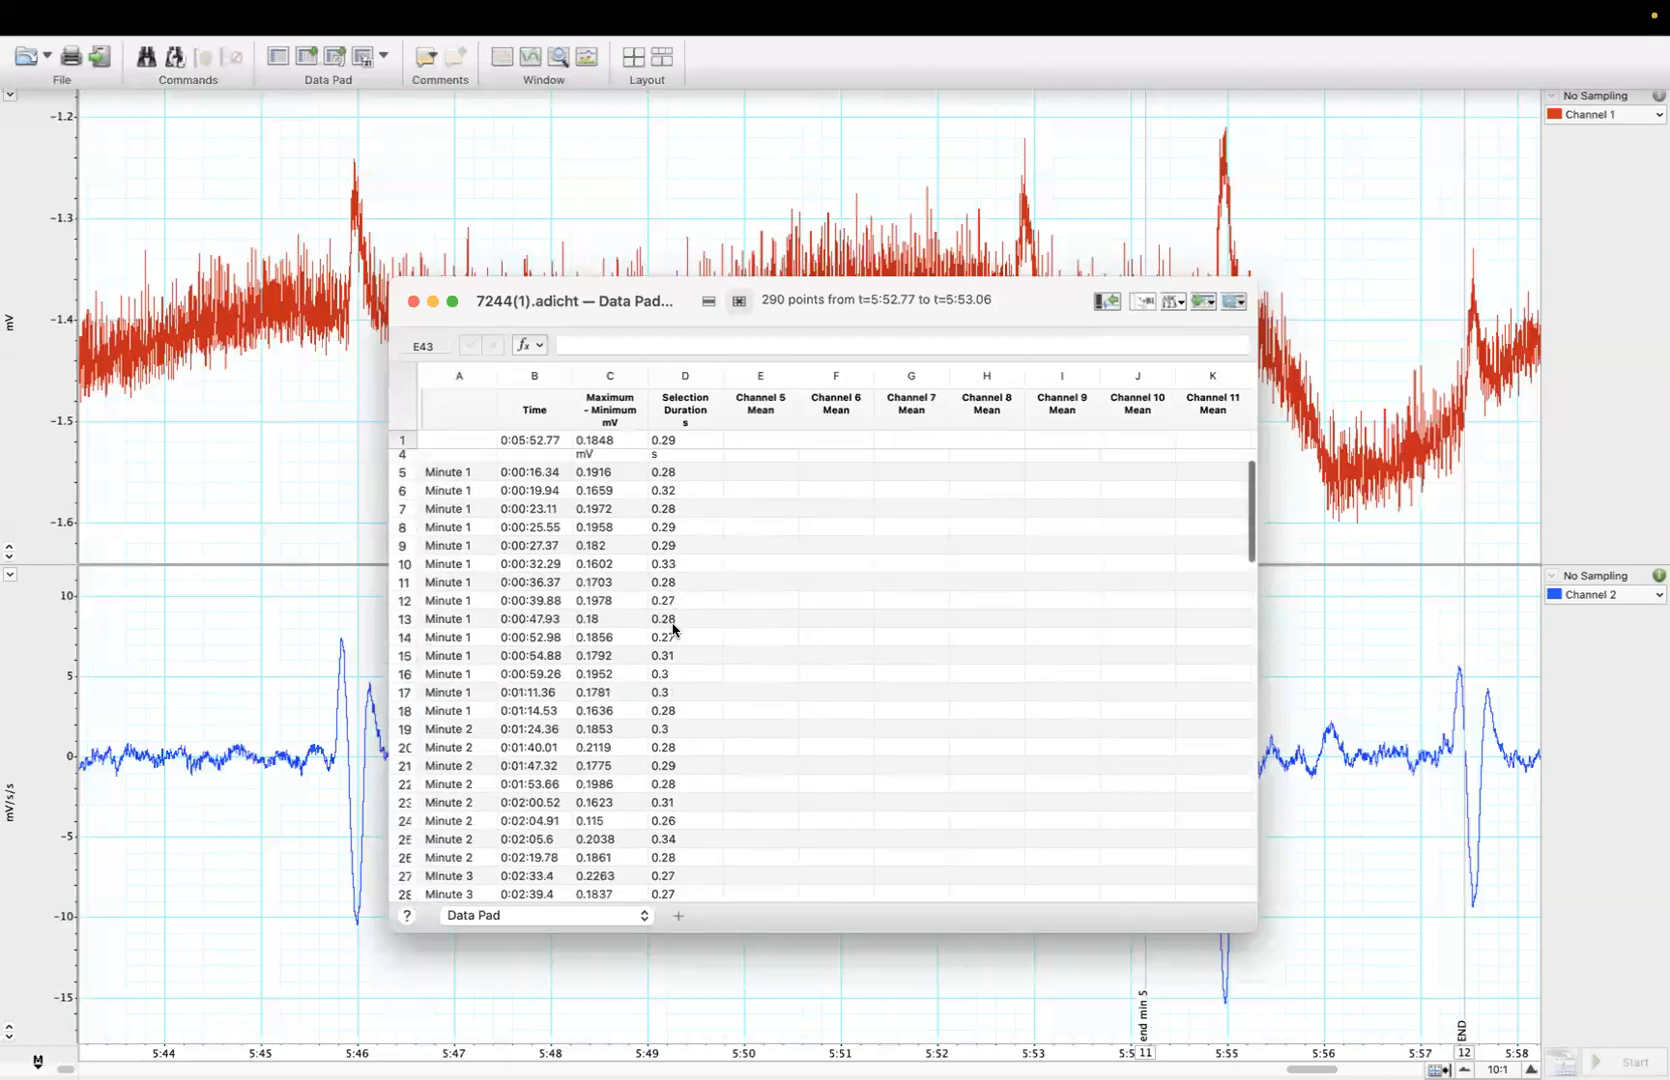
pyautogui.scroll(10, 673, 629)
pyautogui.scroll(2, 673, 629)
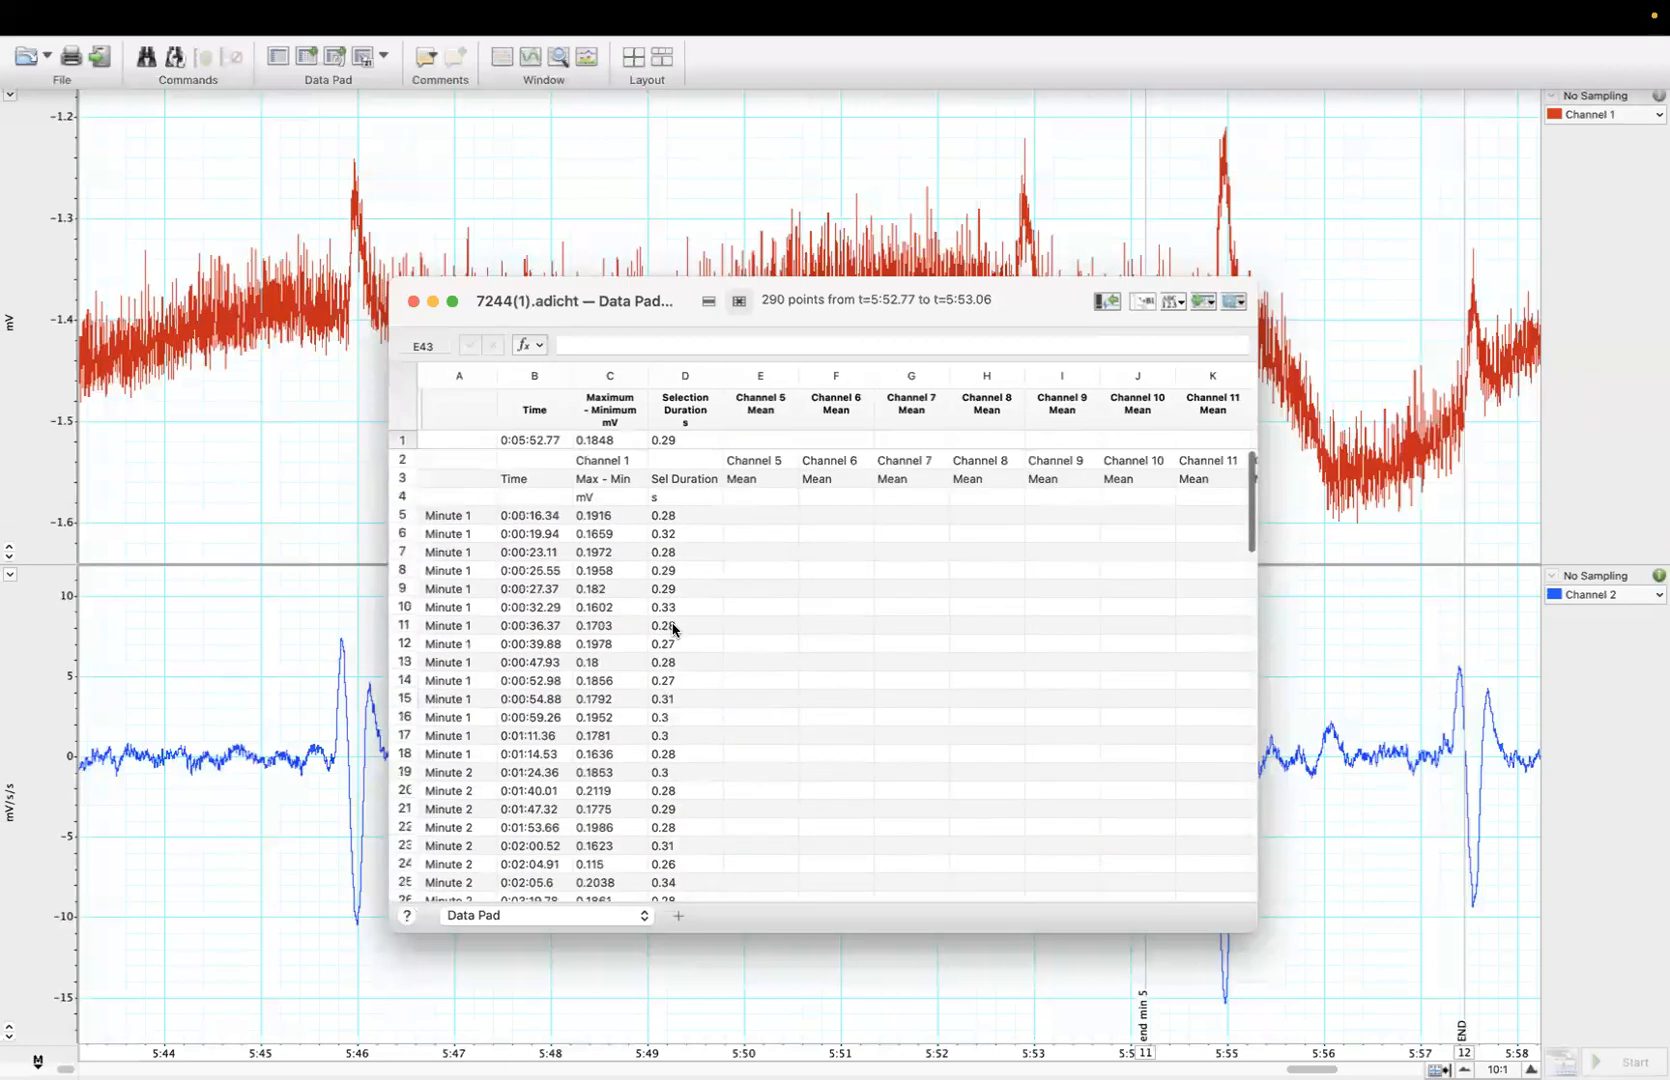
pyautogui.click(447, 516)
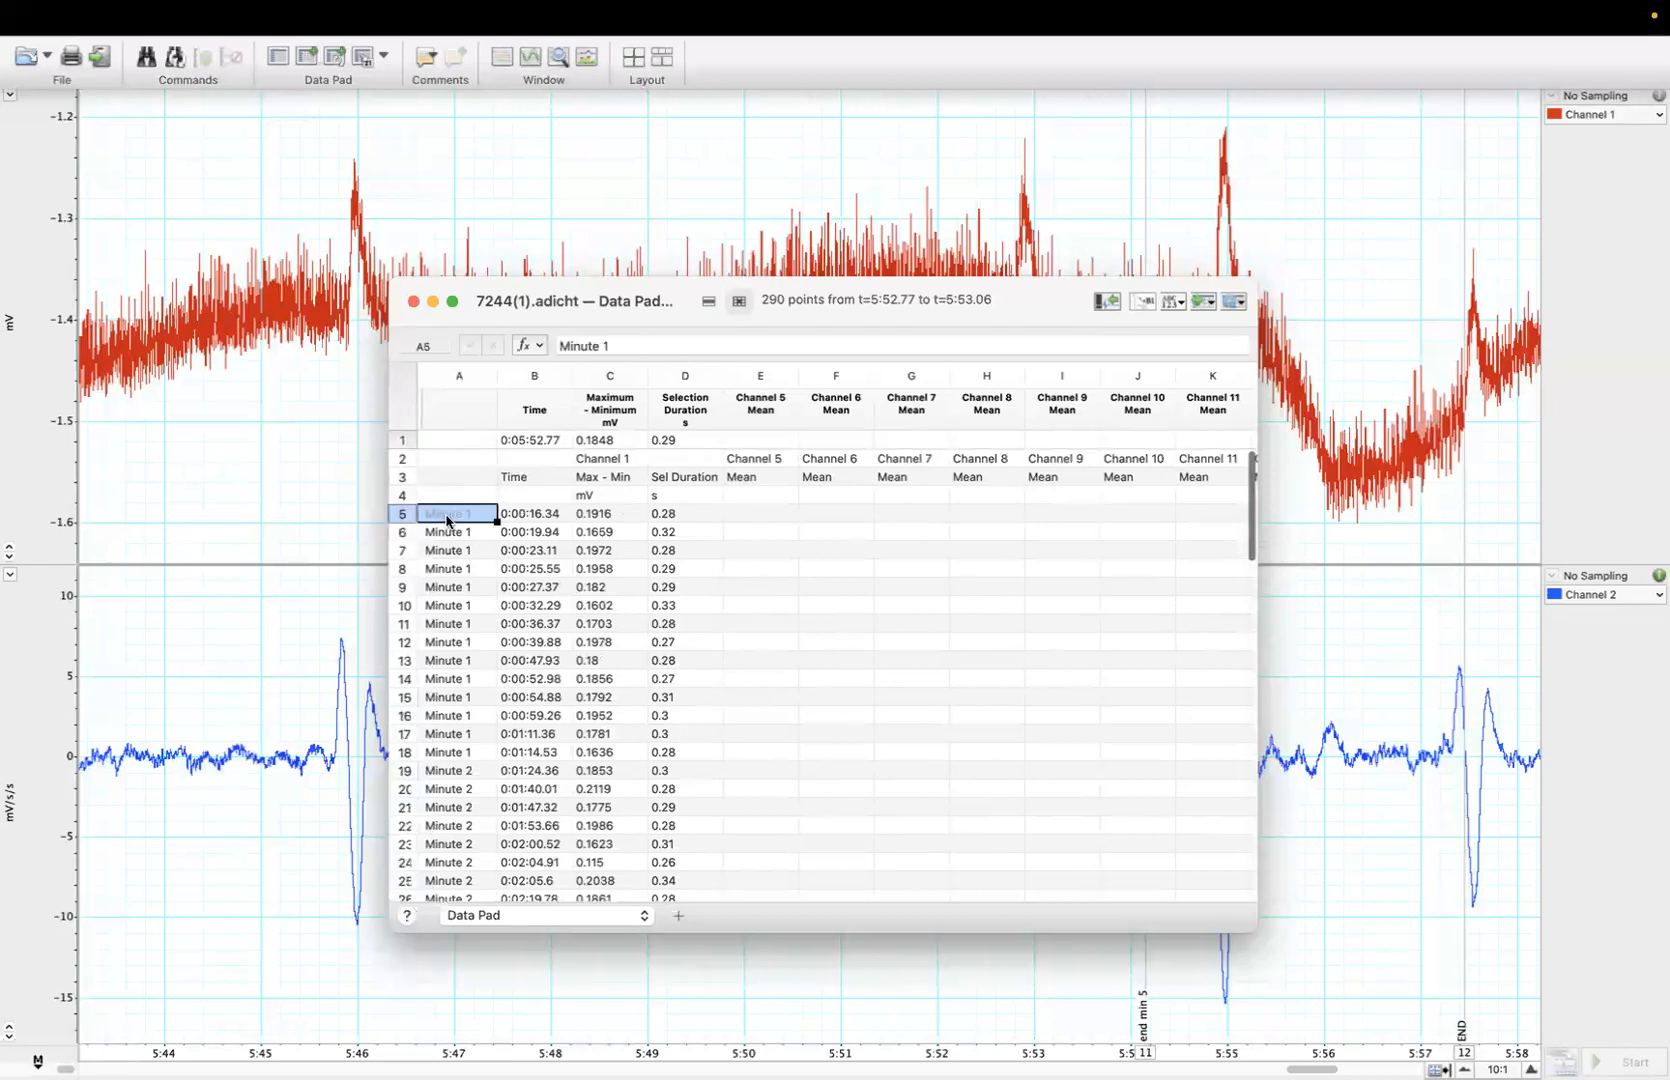
# - Switch to Firefox, open the URES 2024 Eyeblink spreadsheet and review the participant assignments on the Data Organization sheet
pyautogui.hotkey('ctrl', 'Up')
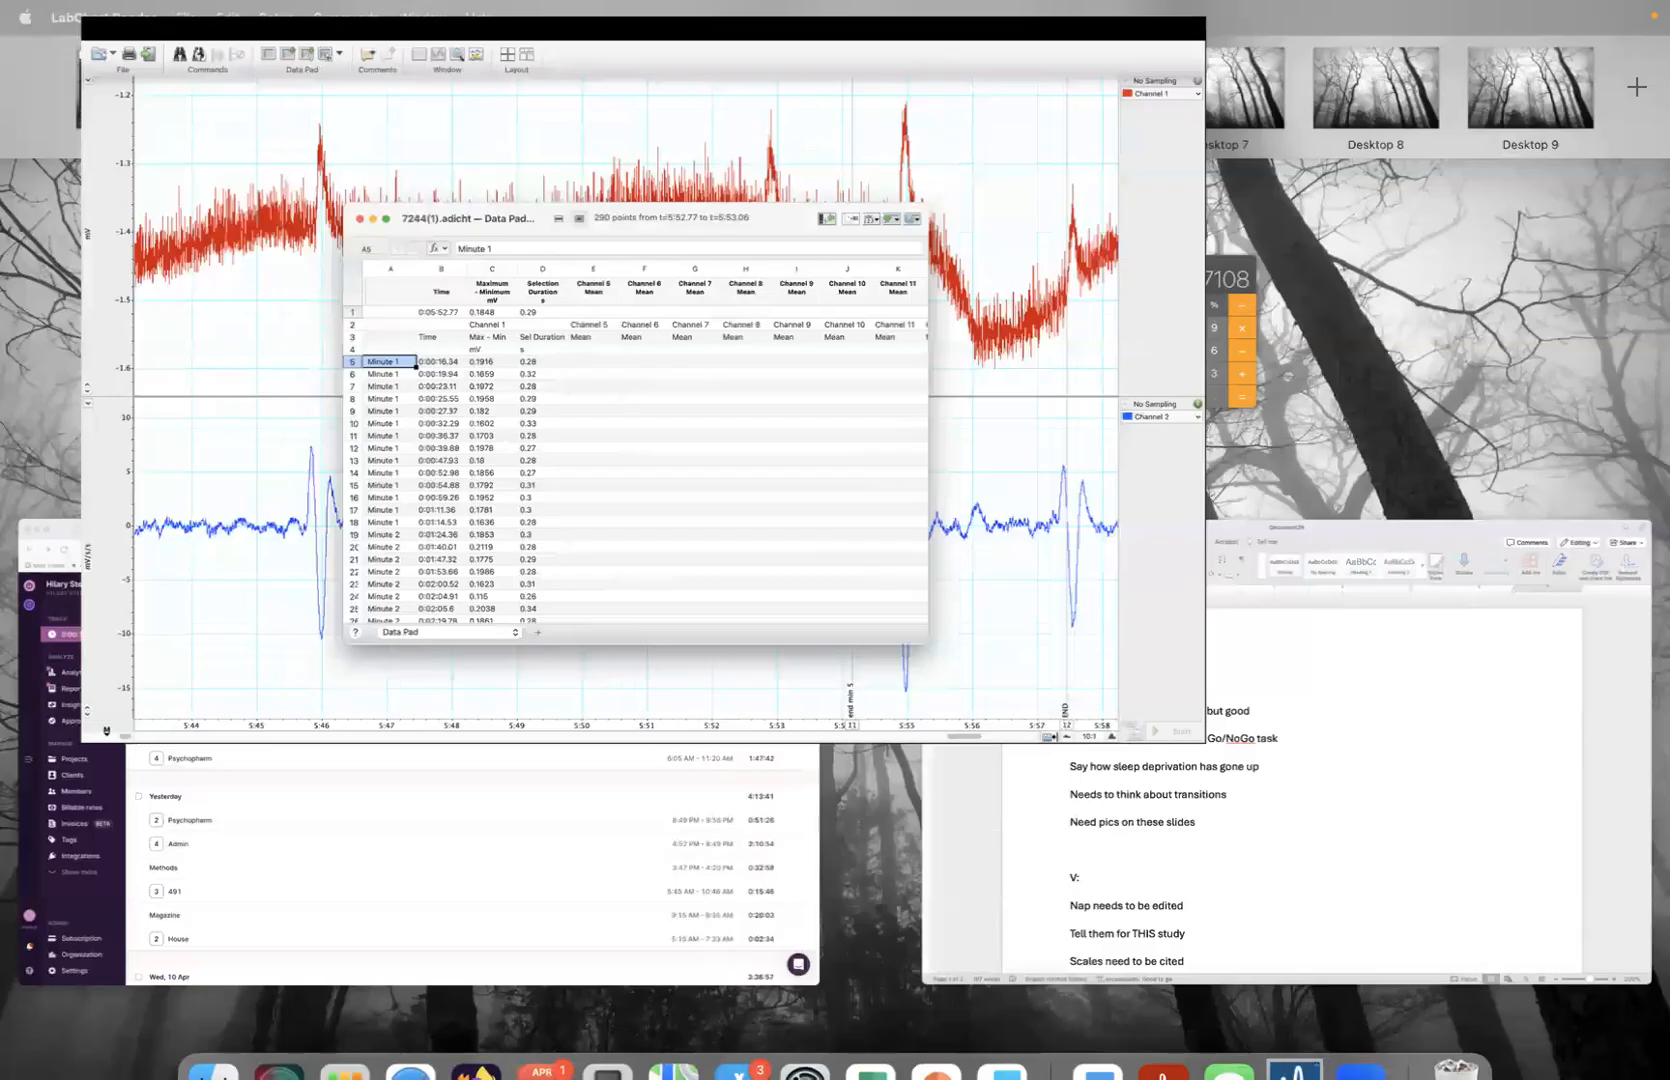
pyautogui.click(307, 755)
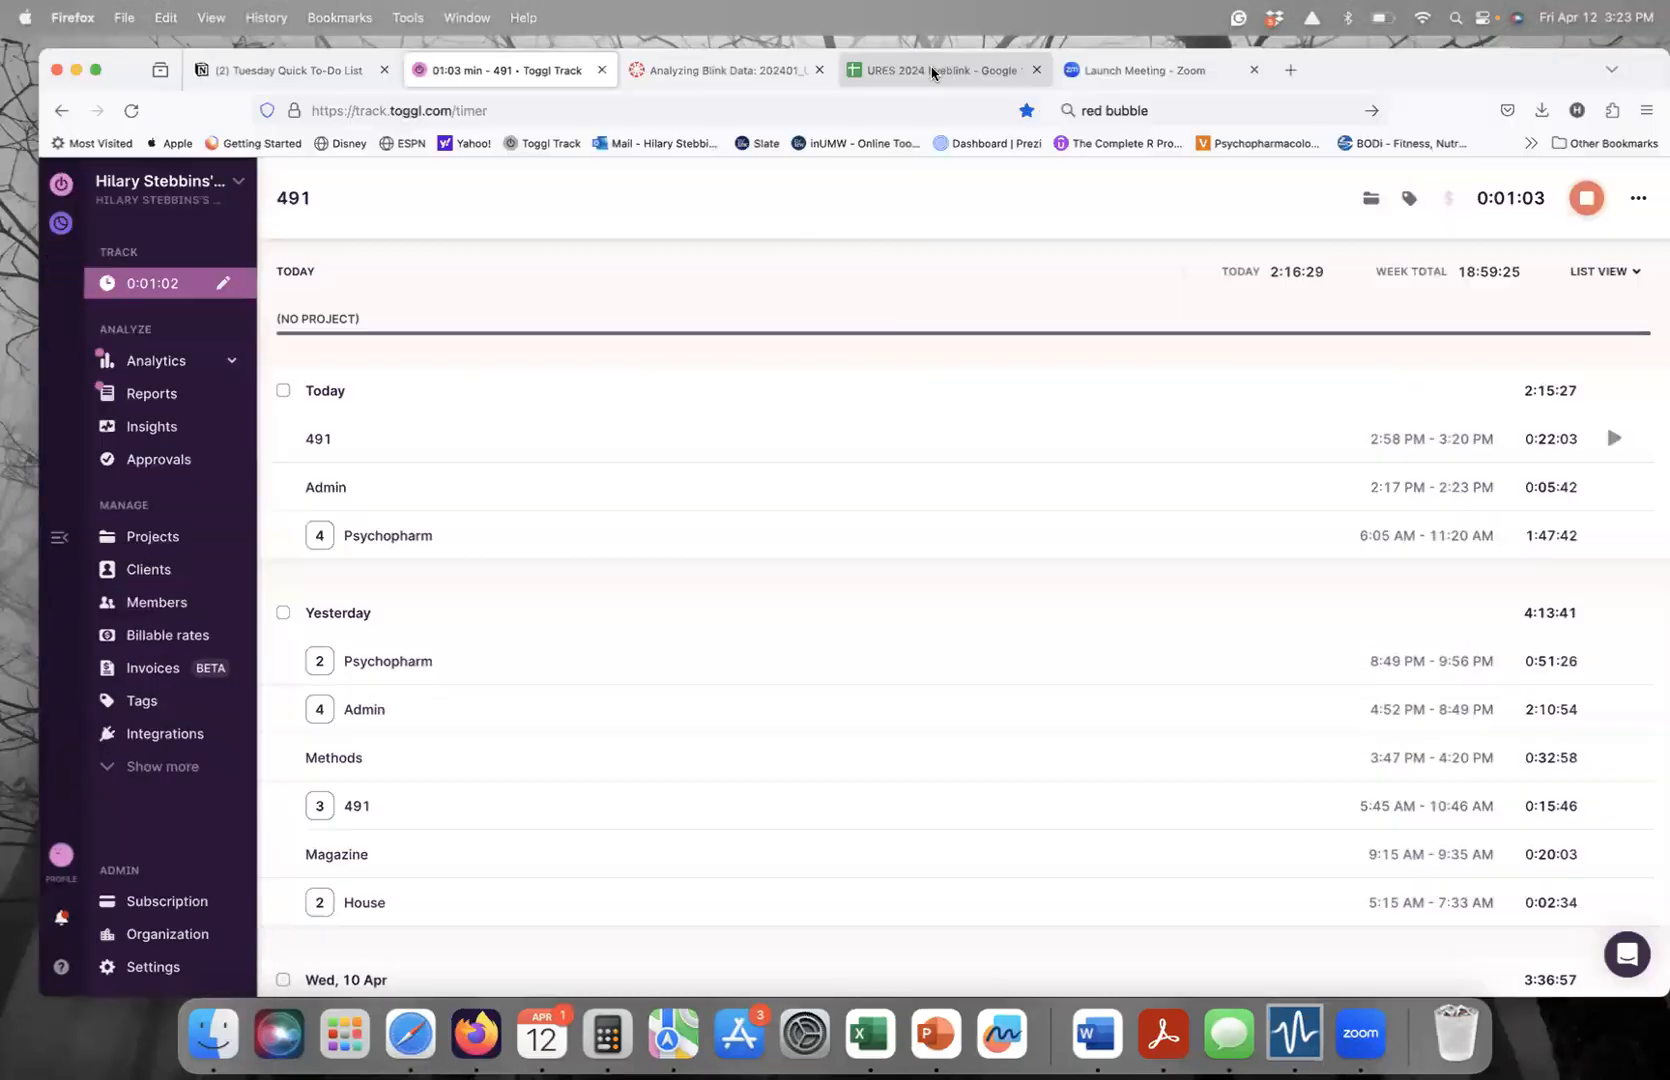
pyautogui.click(932, 72)
pyautogui.click(230, 982)
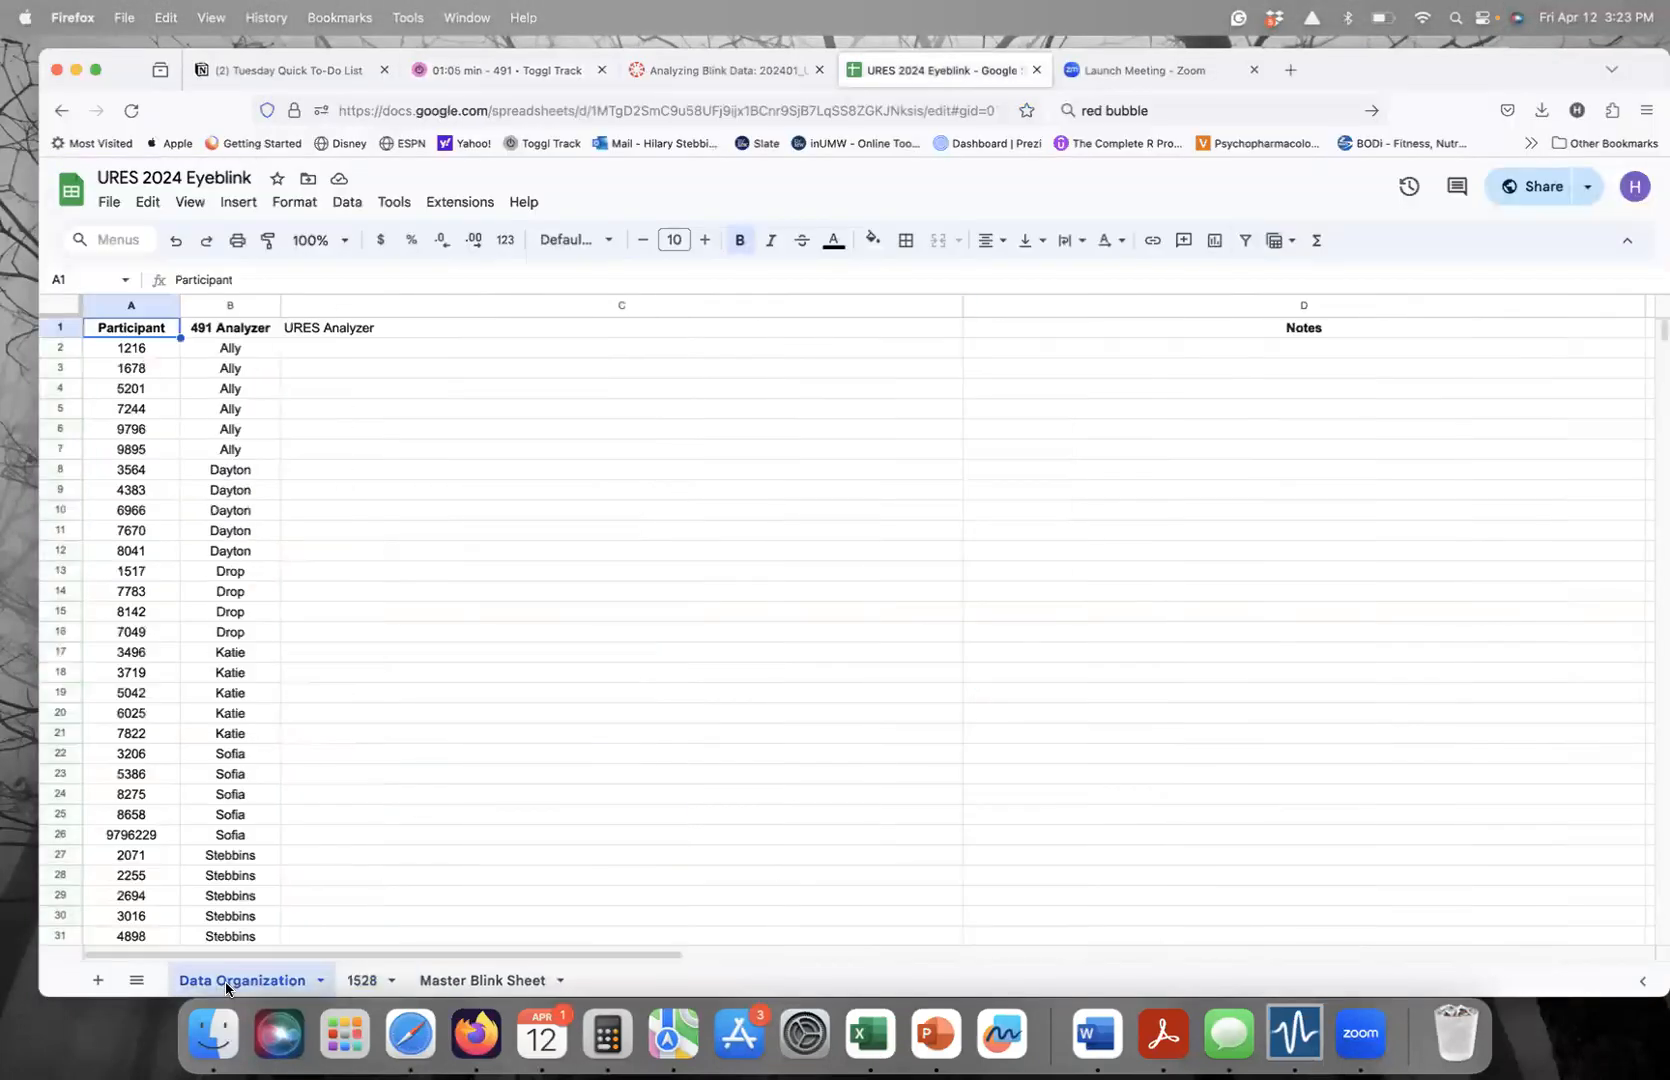
pyautogui.scroll(-5, 332, 730)
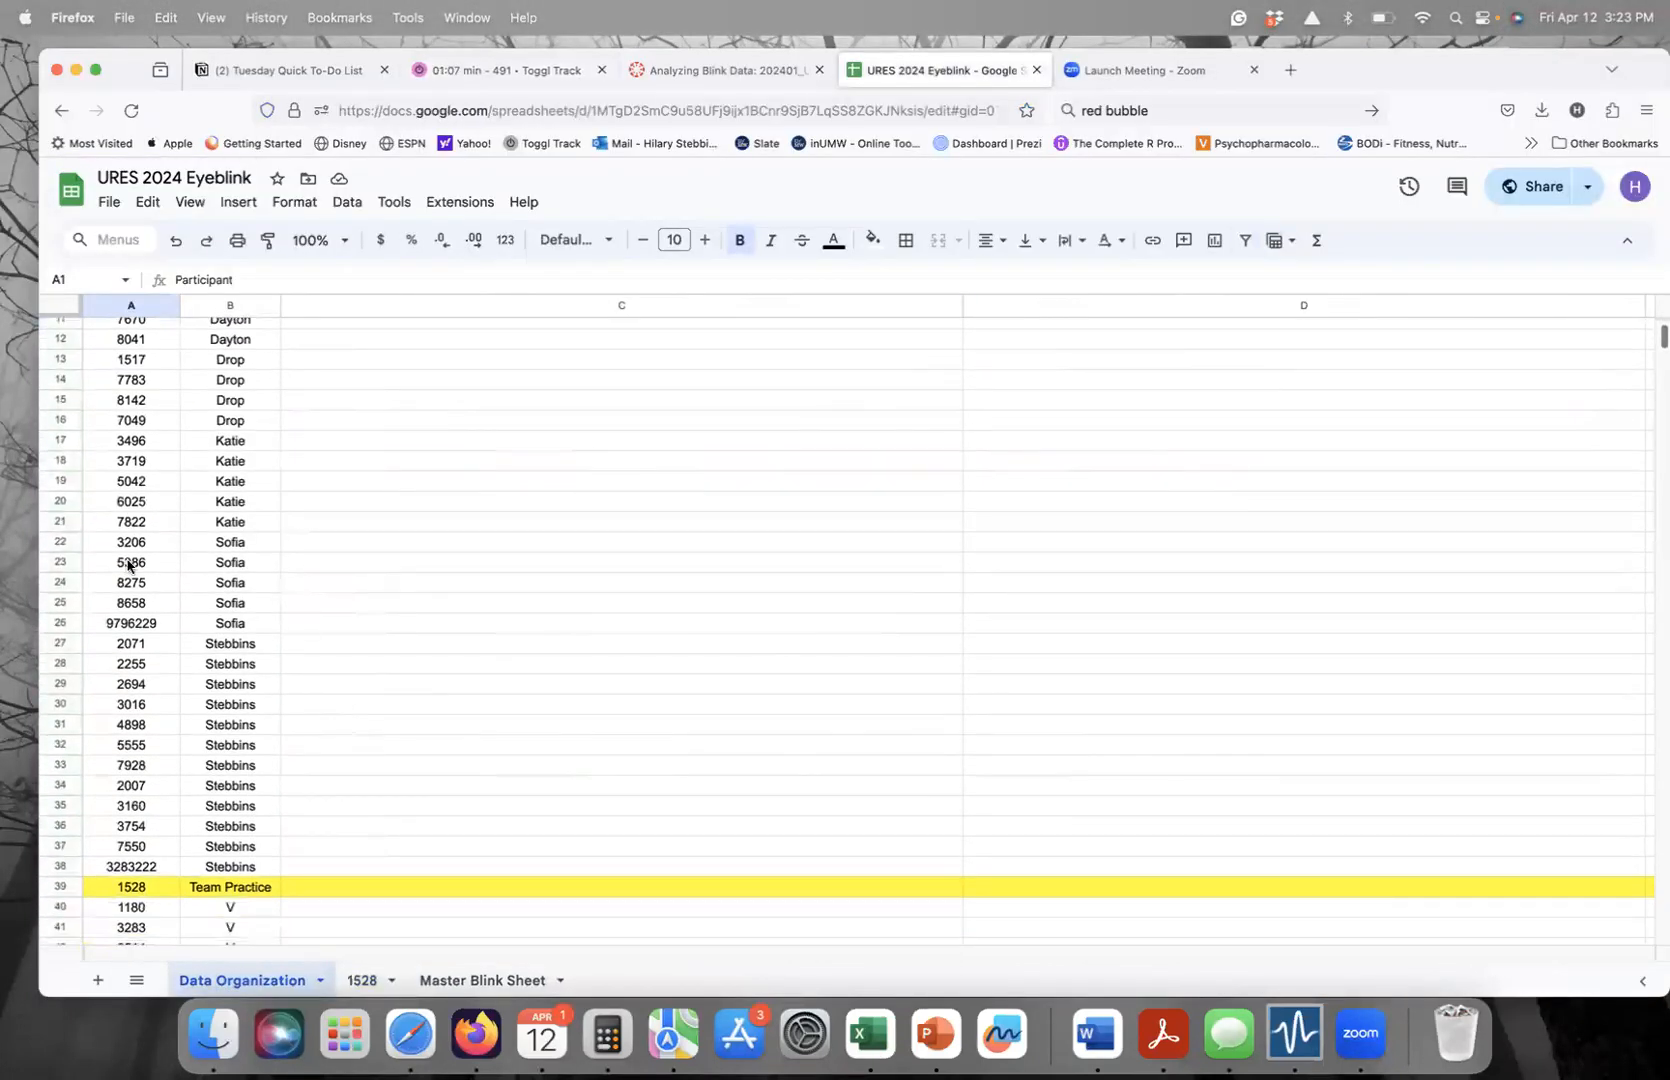
pyautogui.scroll(-8, 160, 650)
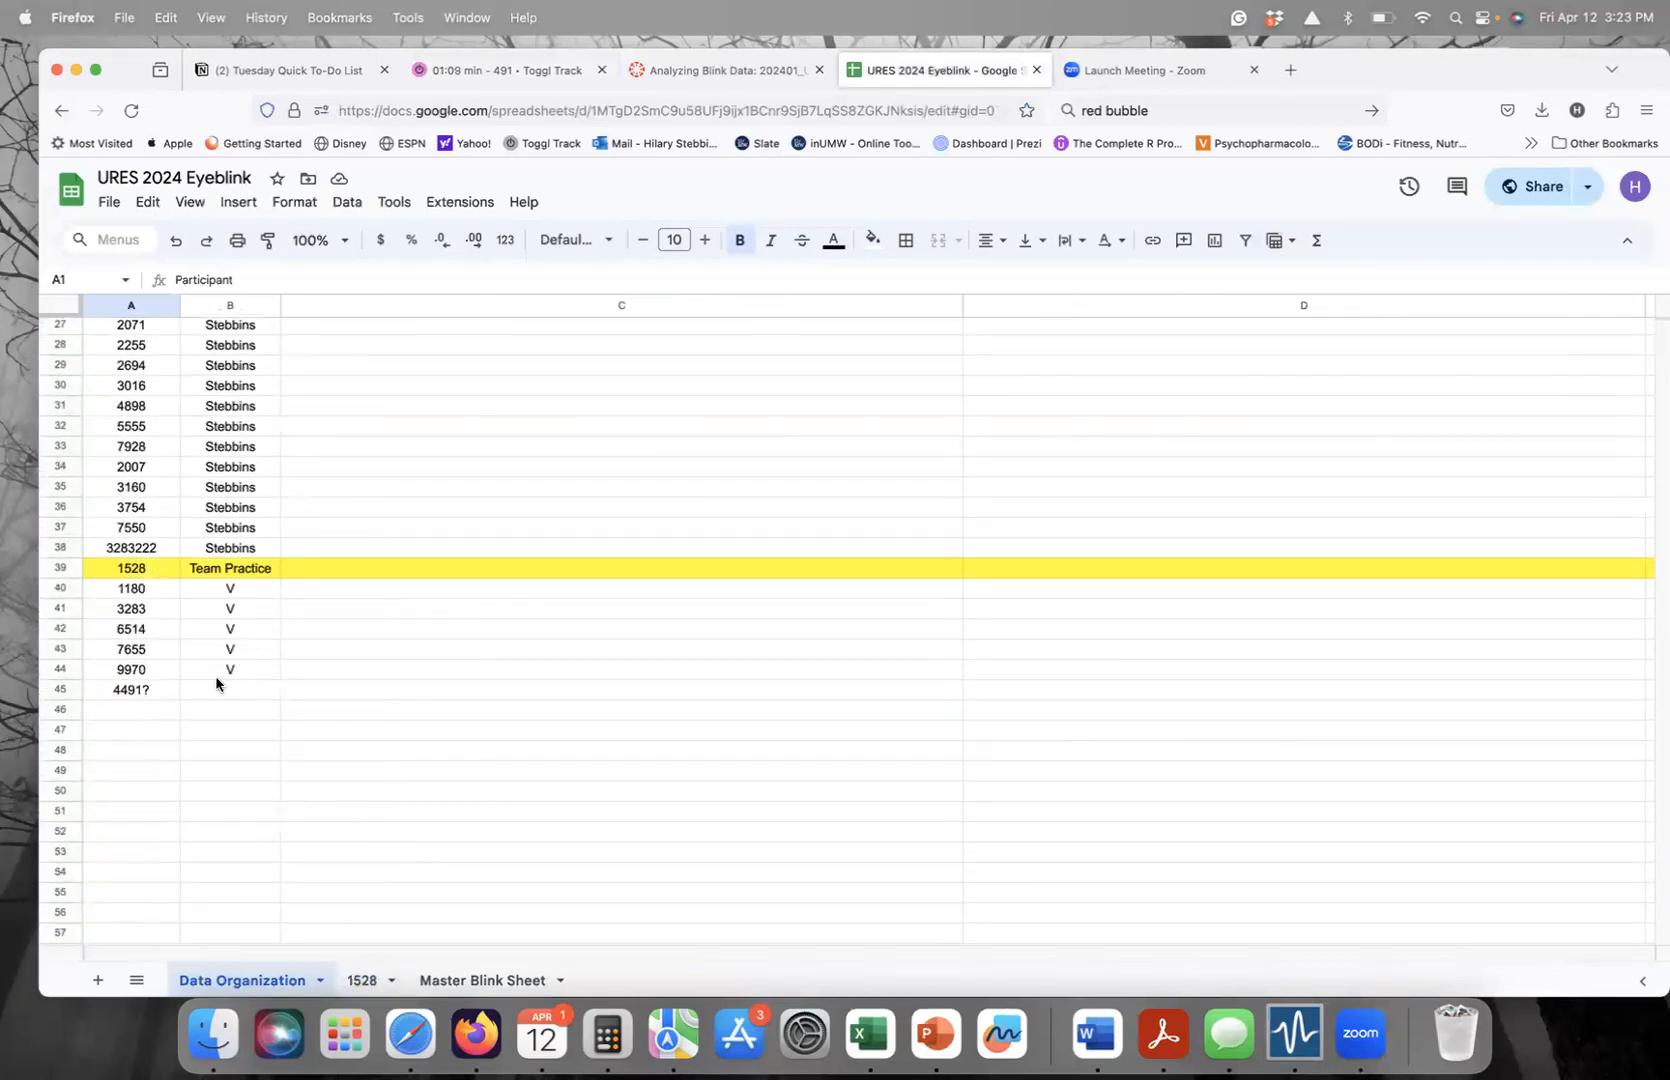
pyautogui.scroll(13, 135, 600)
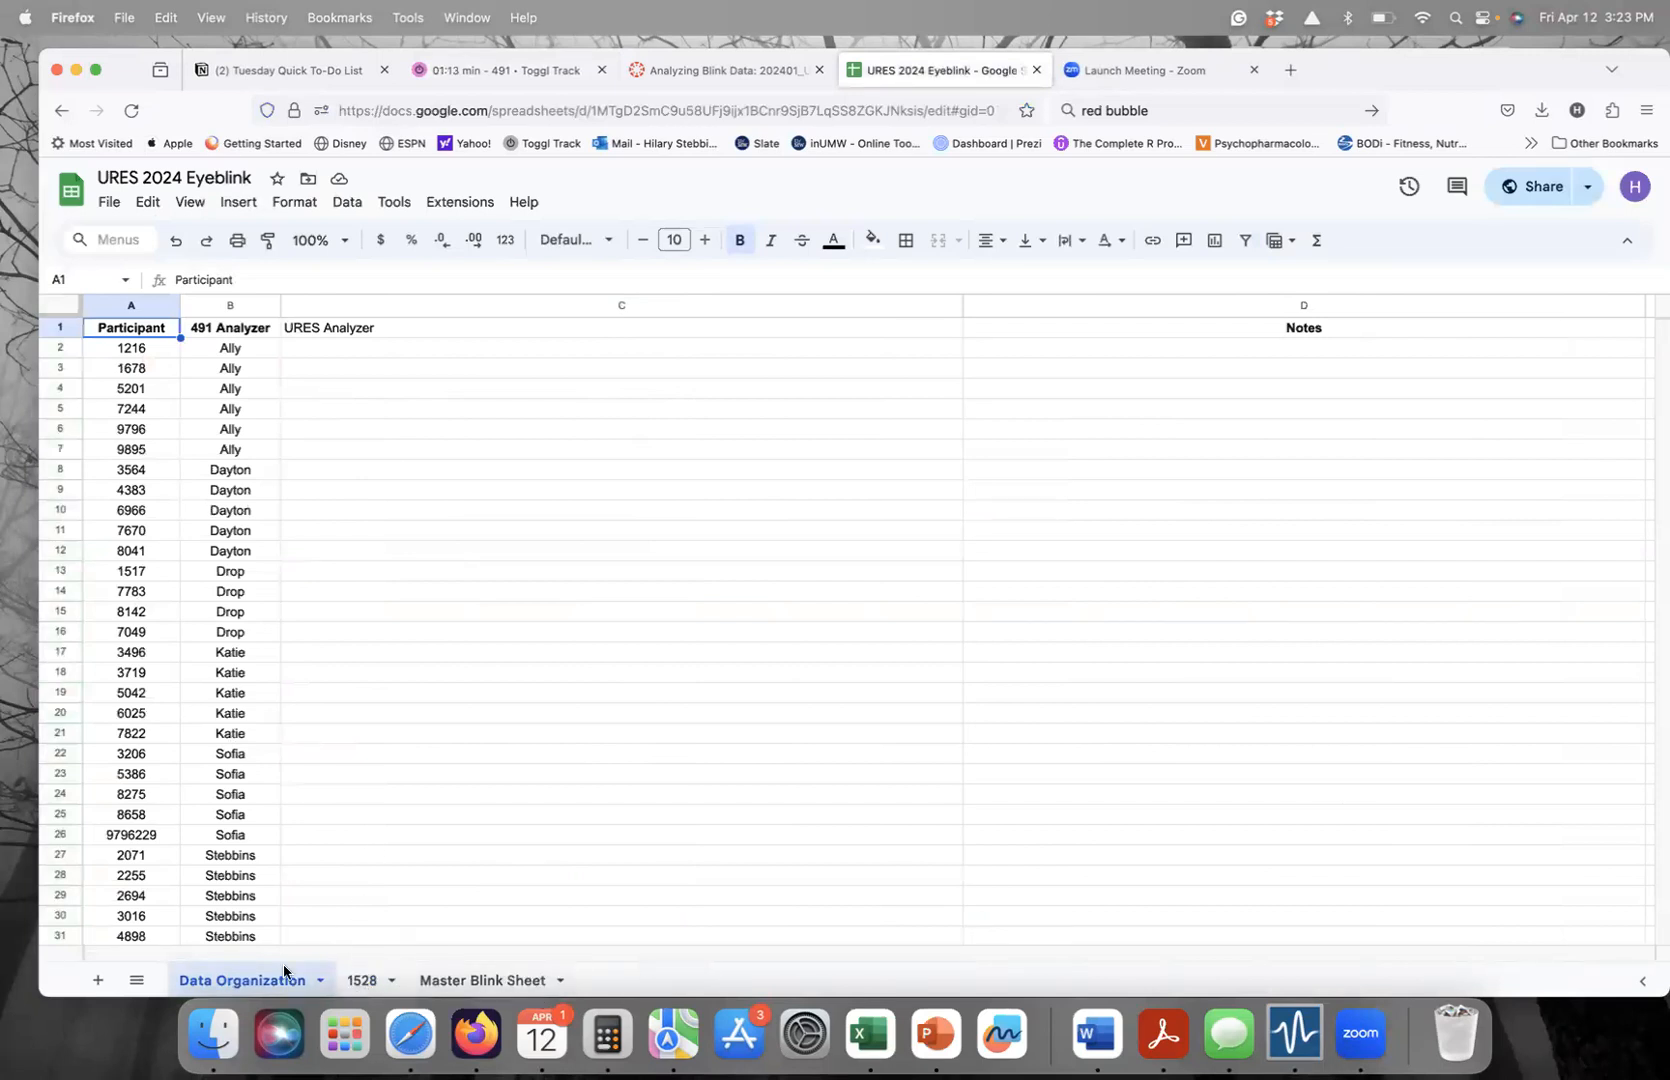
# - Duplicate the 1528 sheet to serve as a template for another participant
pyautogui.click(365, 985)
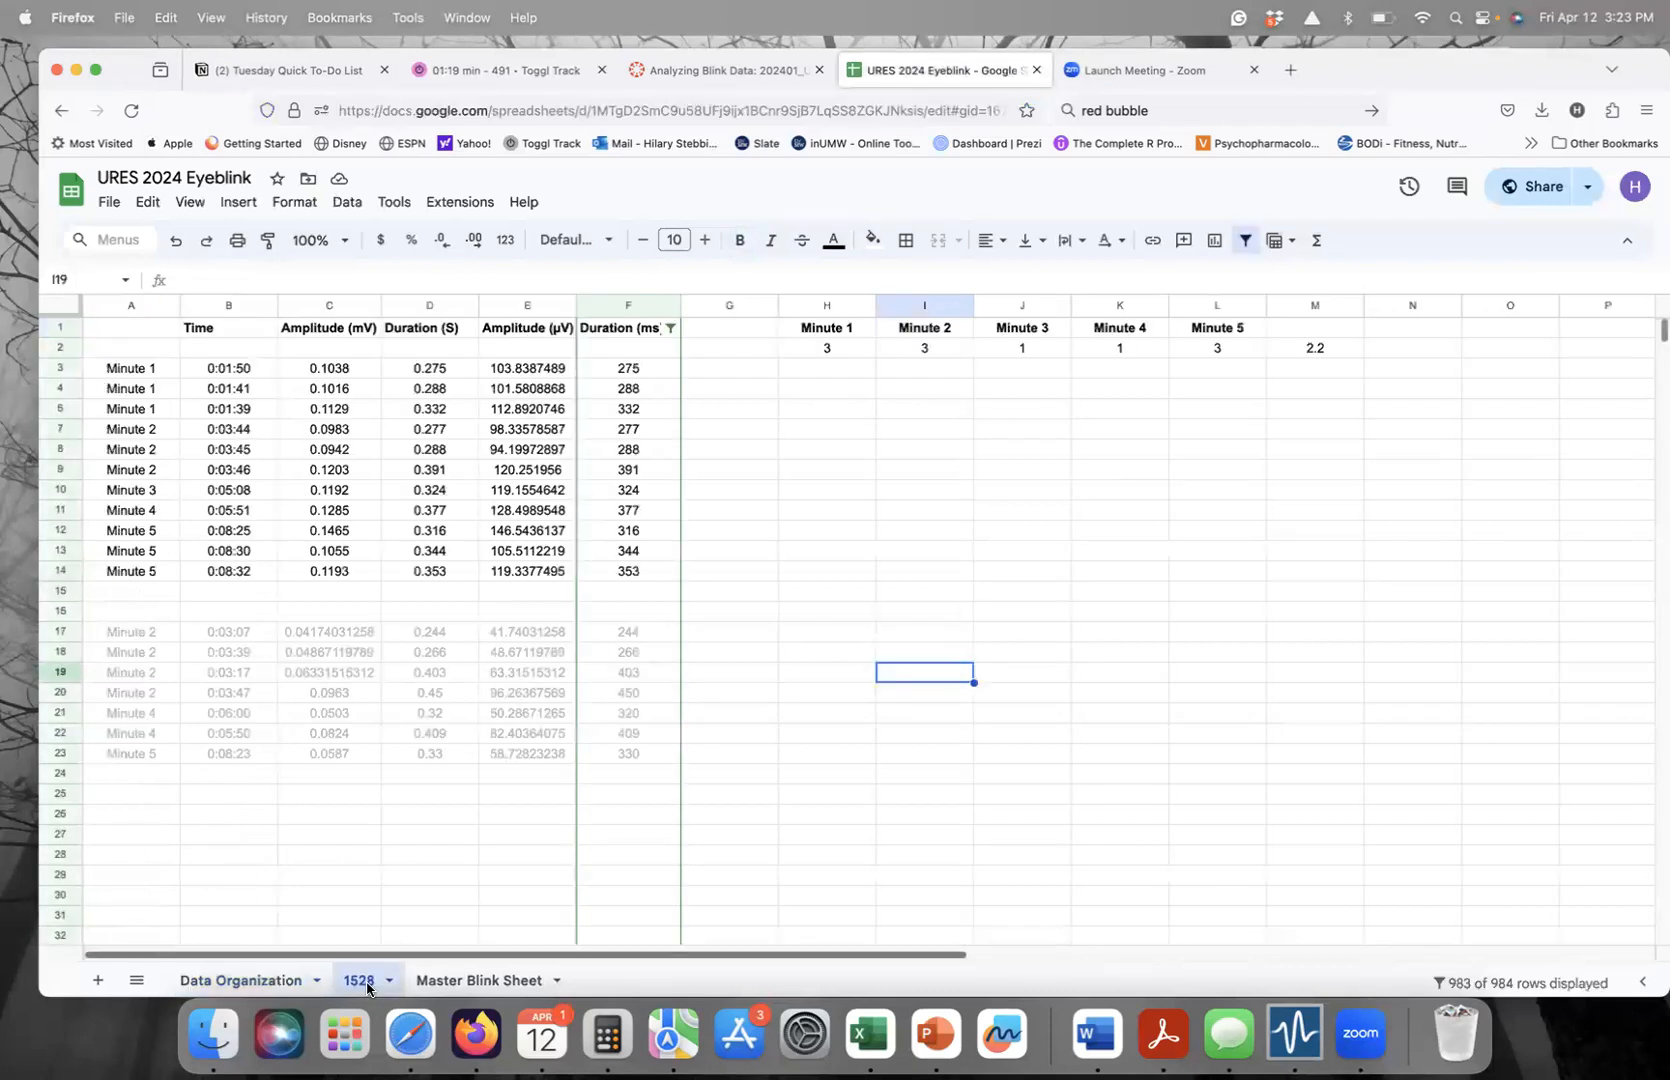
pyautogui.rightClick(366, 985)
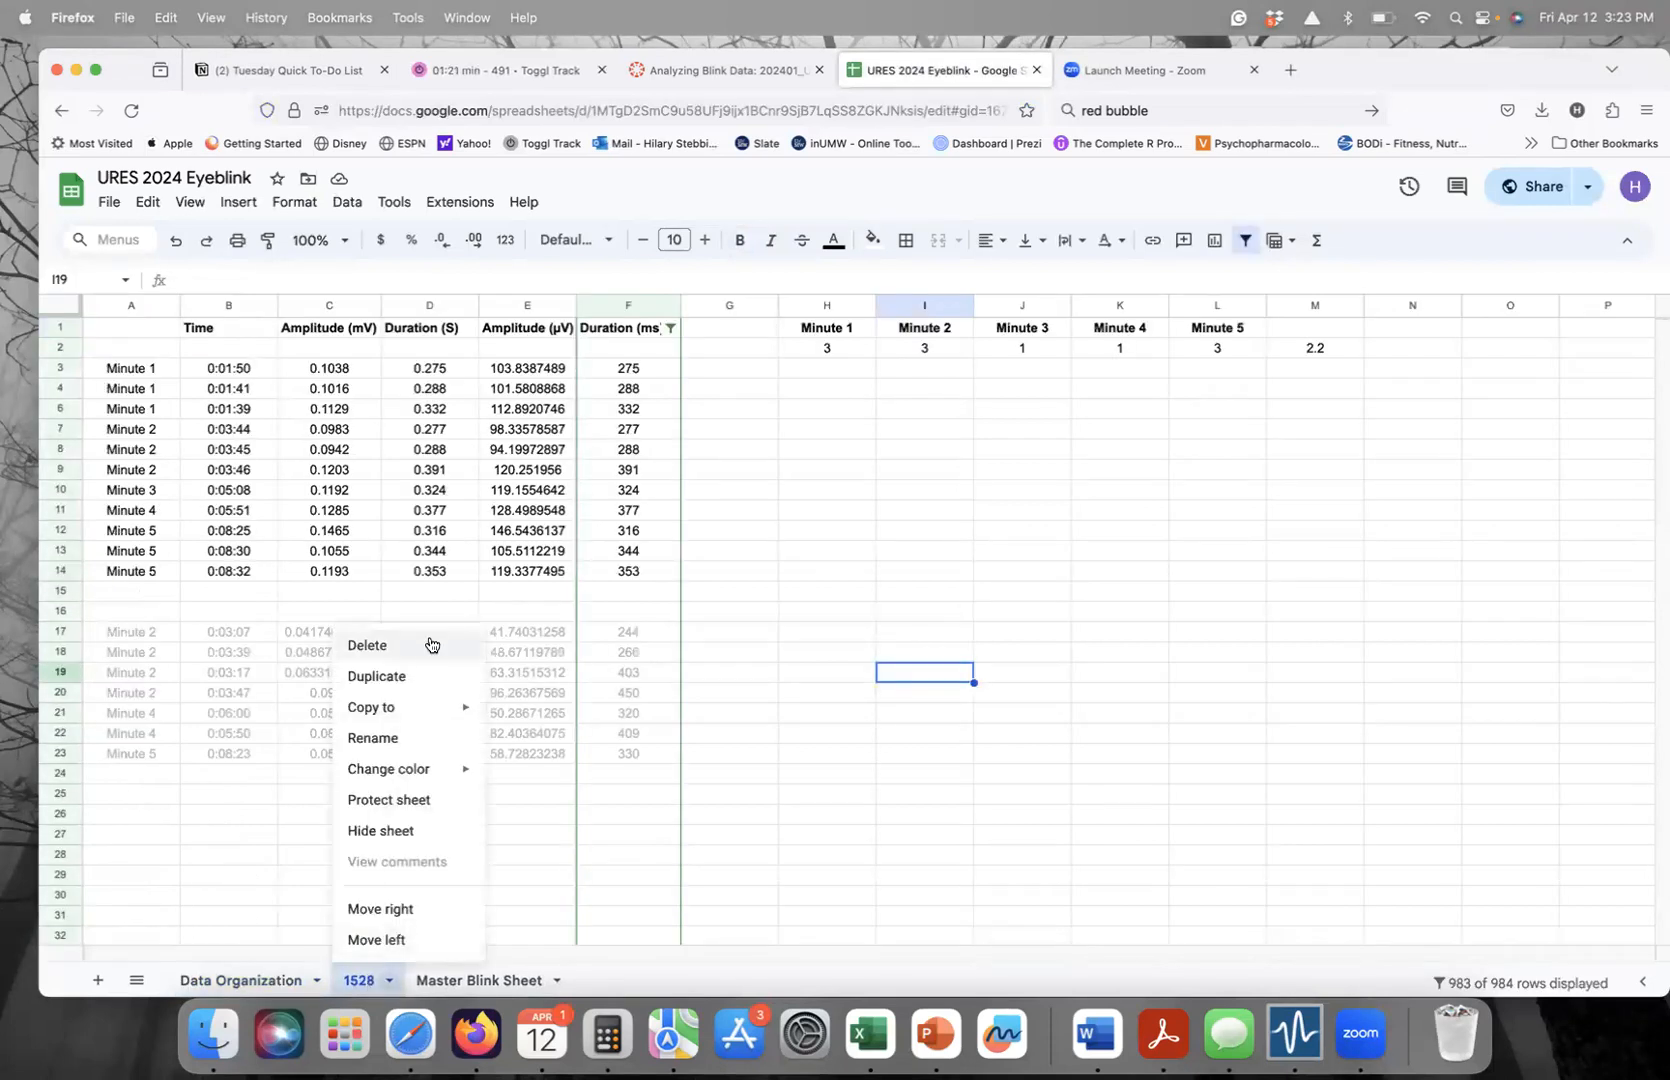
pyautogui.click(420, 676)
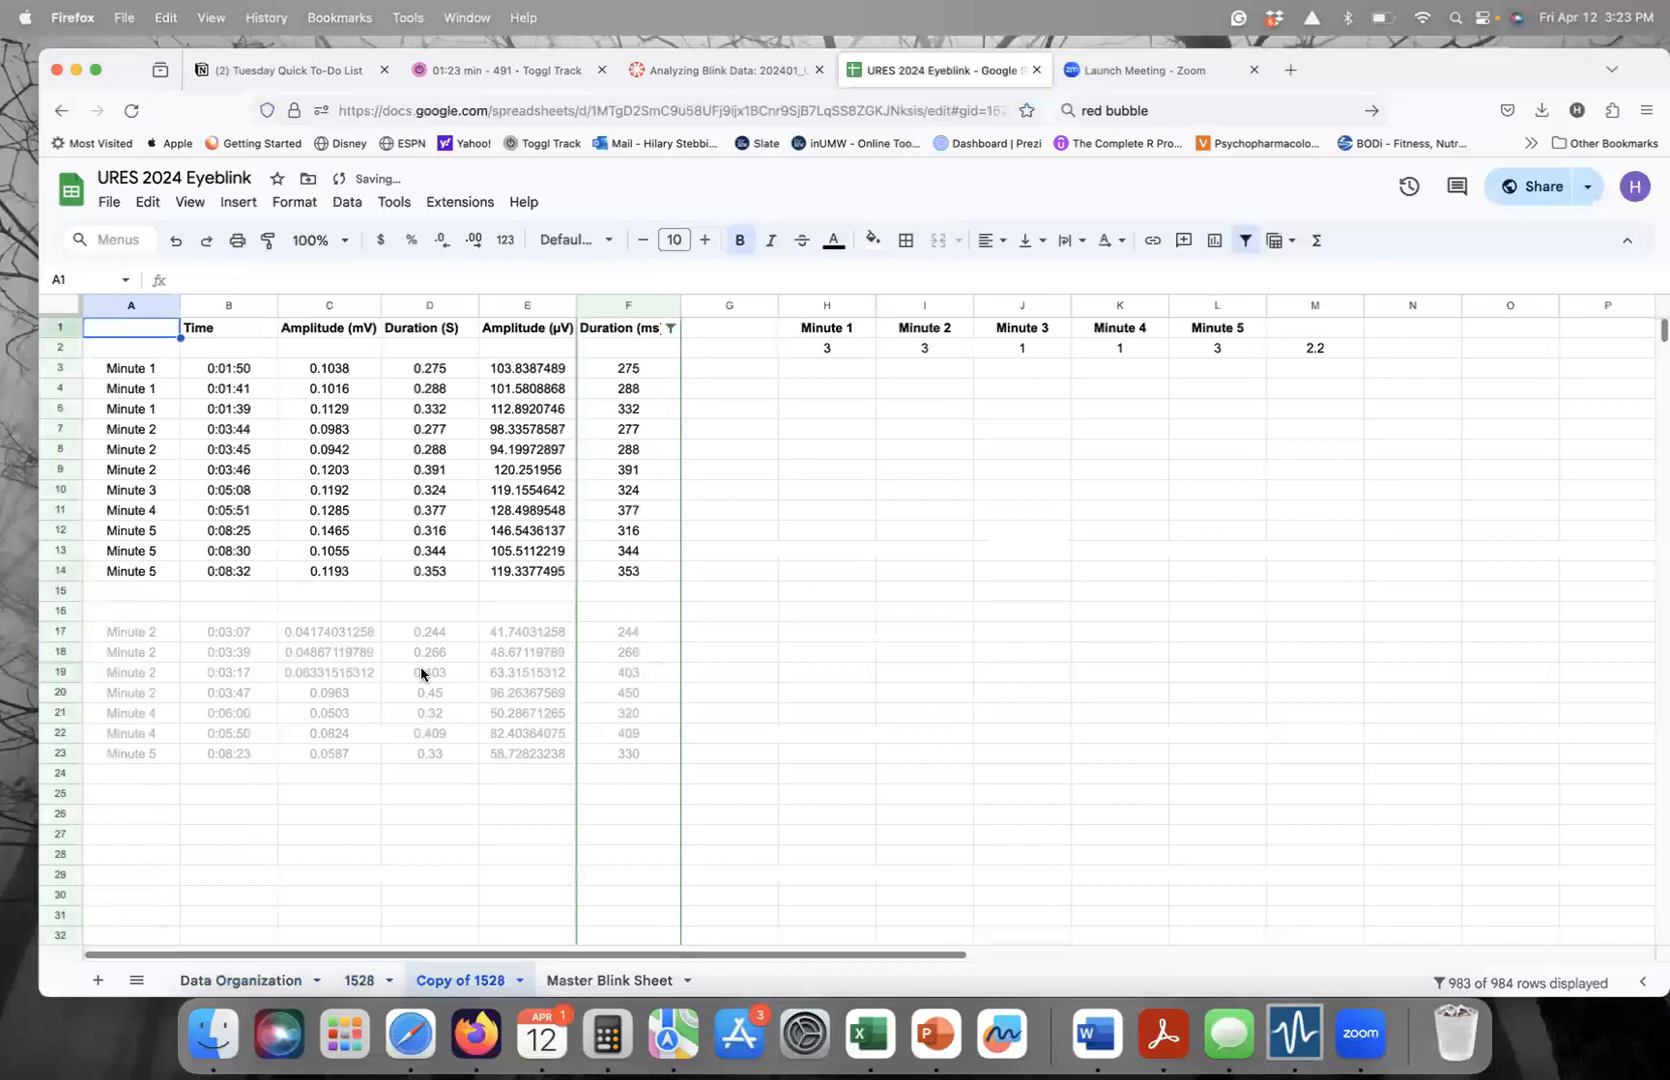
# - Rename the duplicated sheet as 7244, matching the recording's file name in LabChart Reader
pyautogui.rightClick(458, 977)
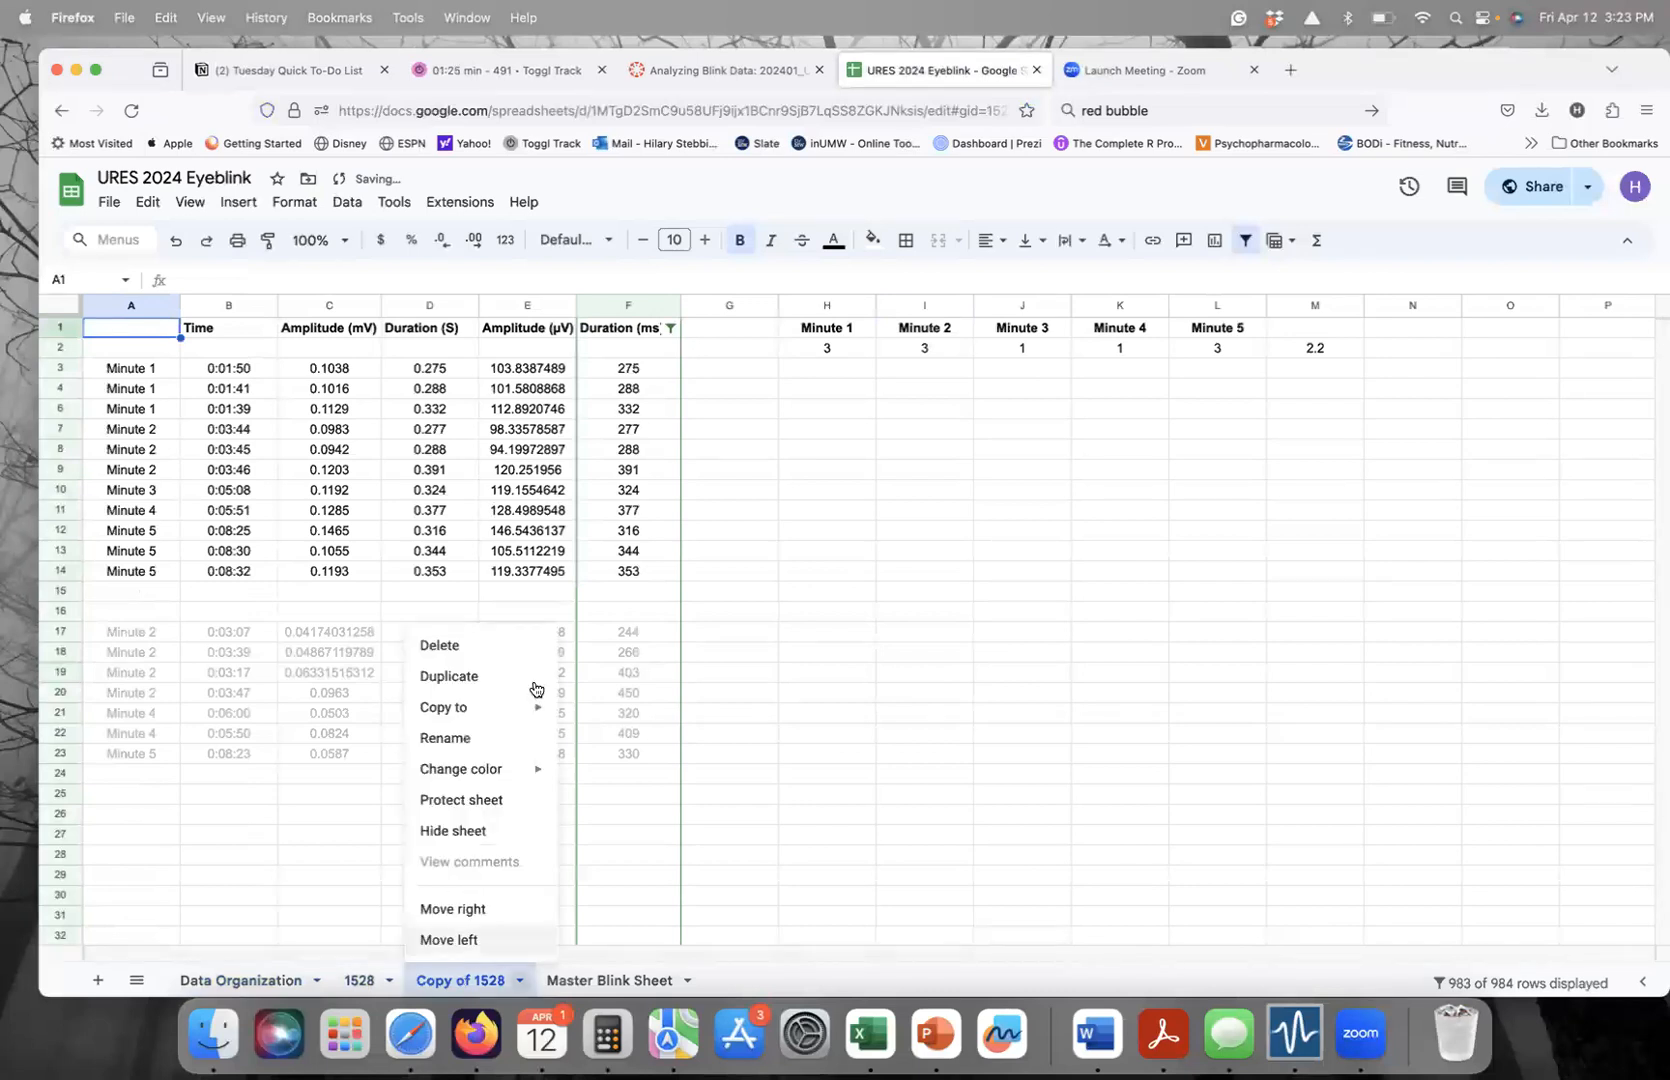
pyautogui.click(520, 738)
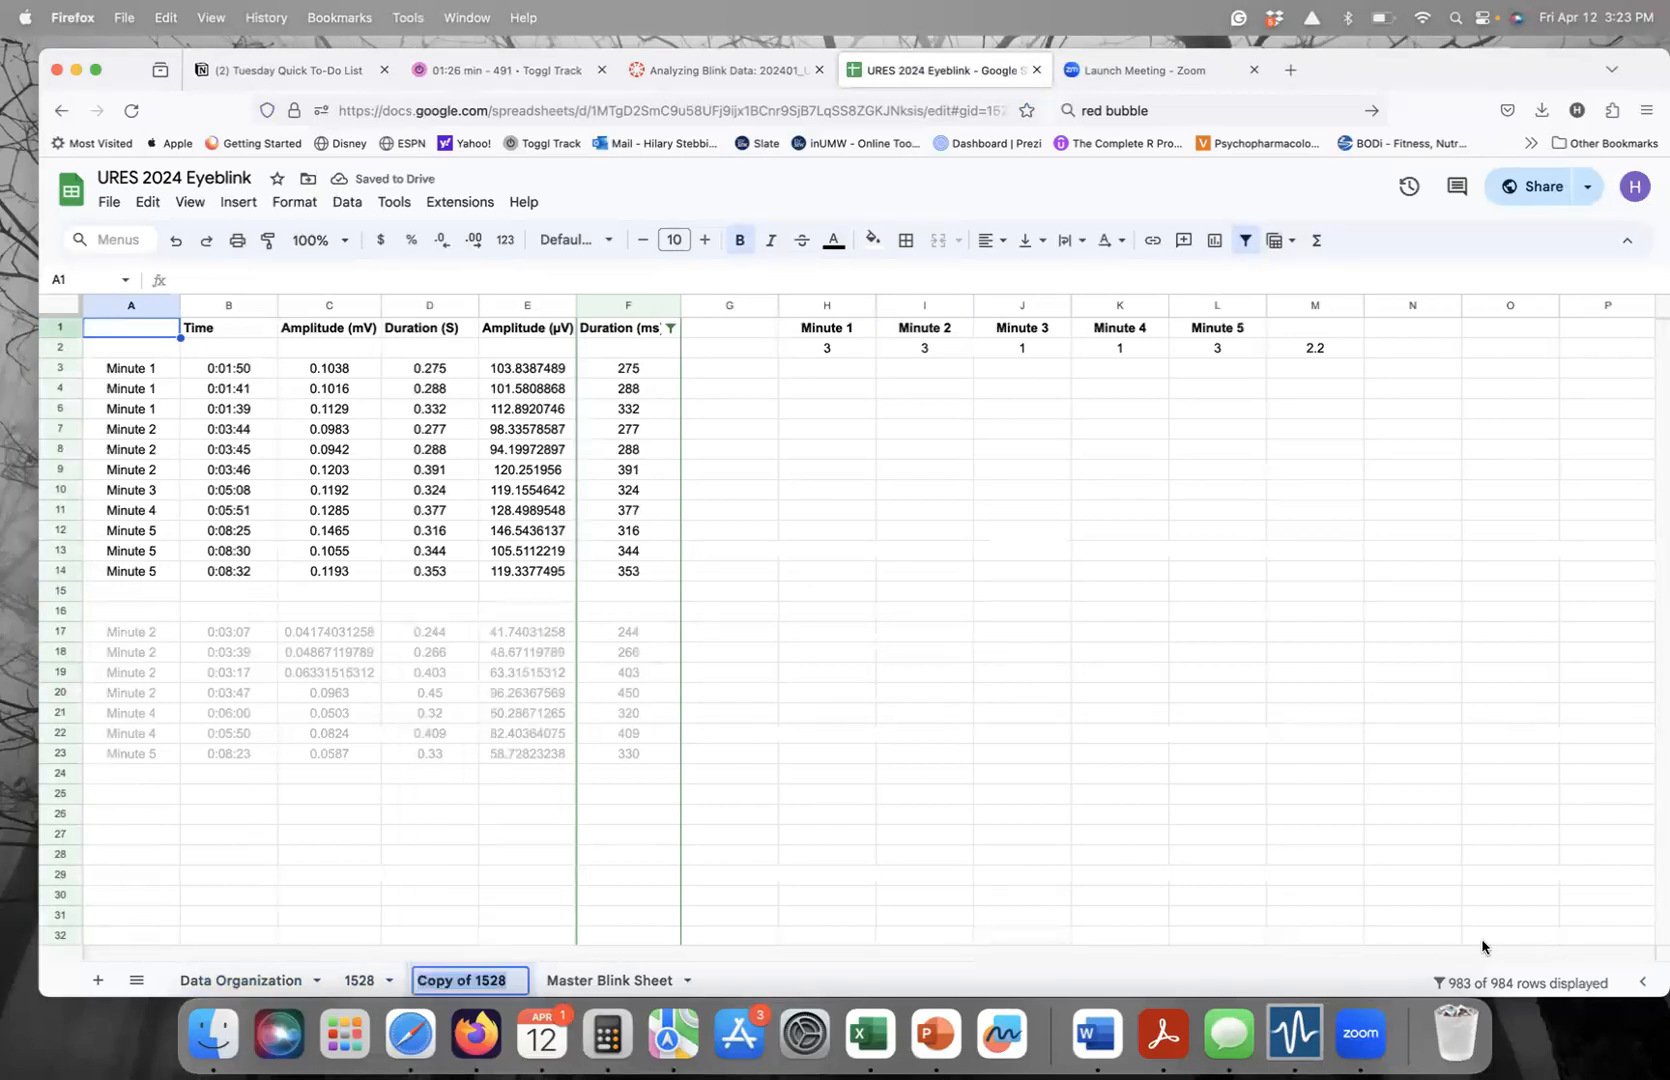
pyautogui.click(1293, 1032)
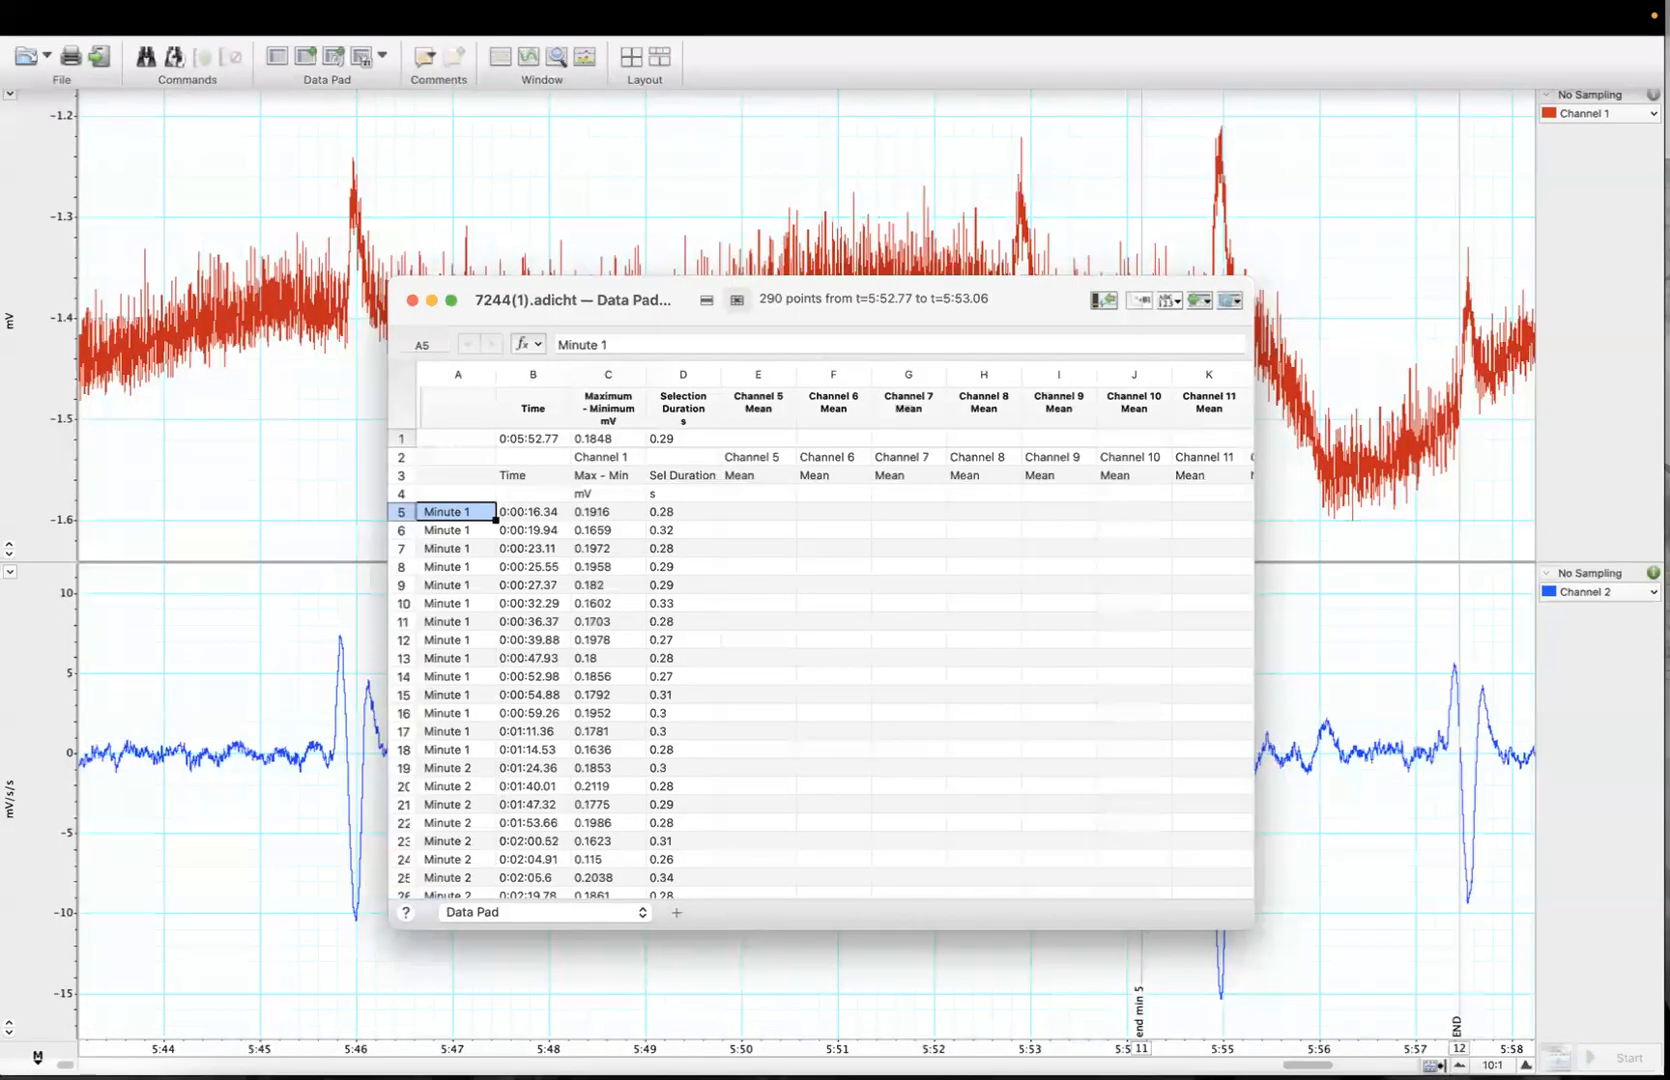
pyautogui.hotkey('ctrl', 'Up')
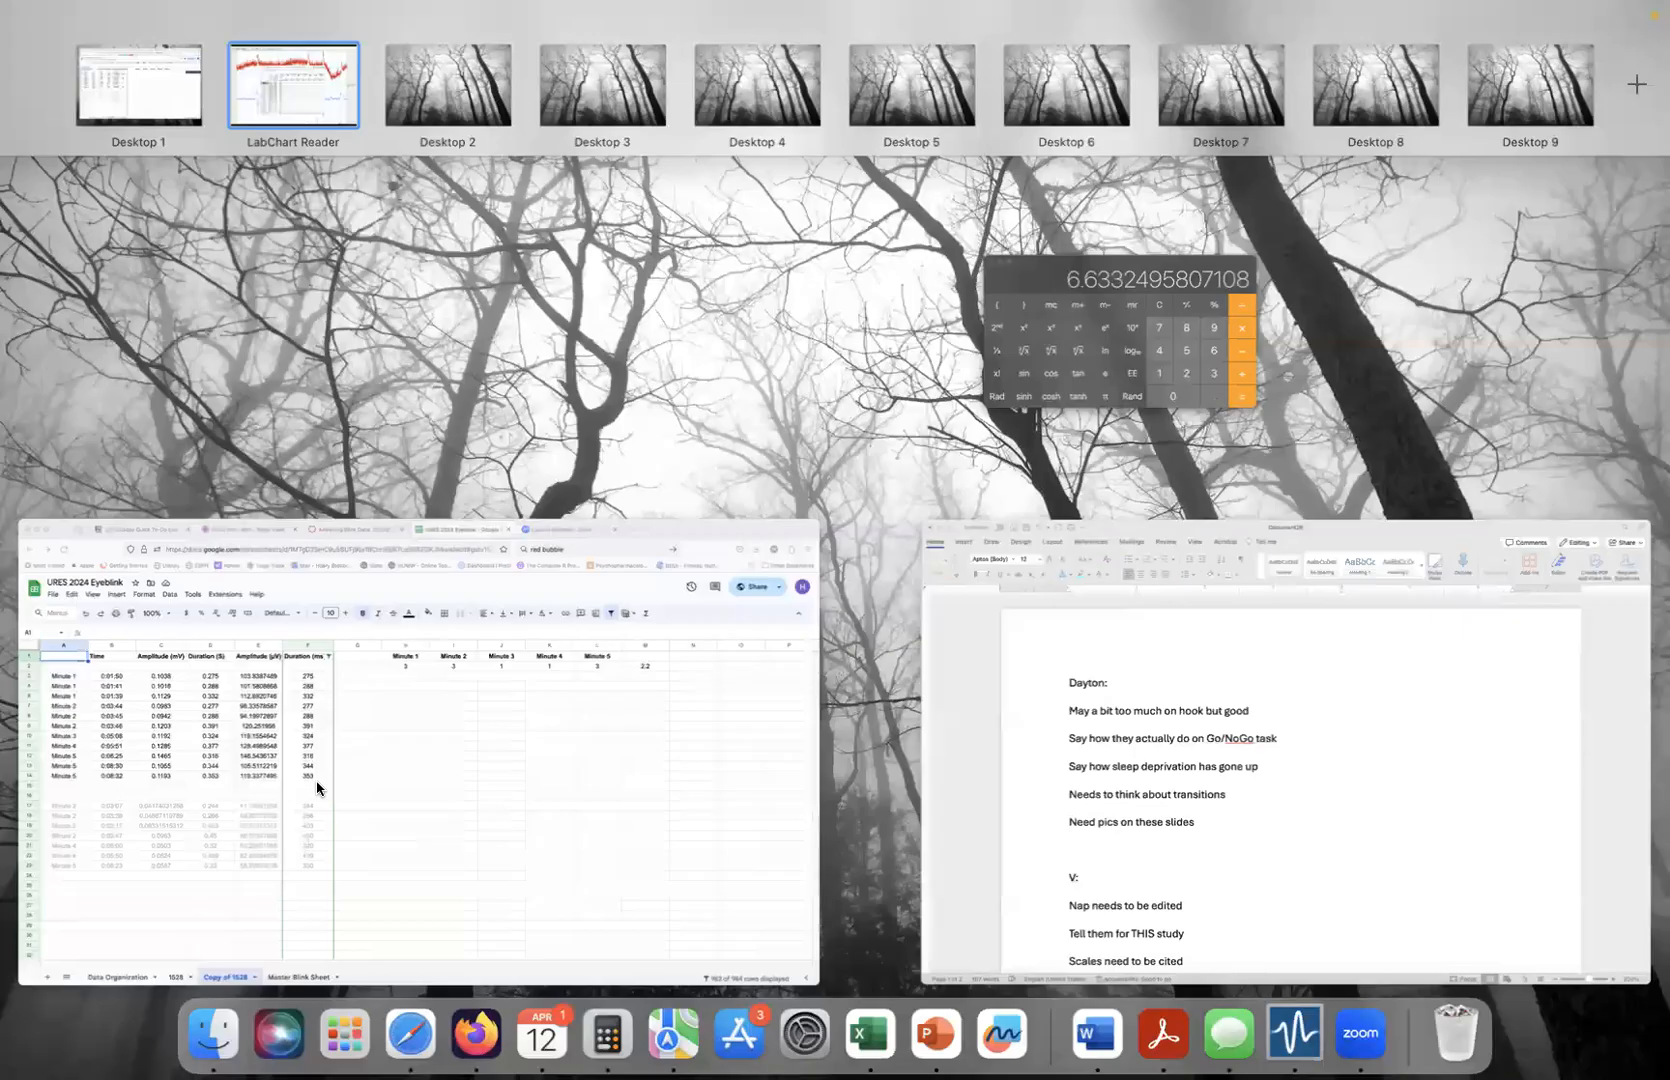
pyautogui.click(490, 972)
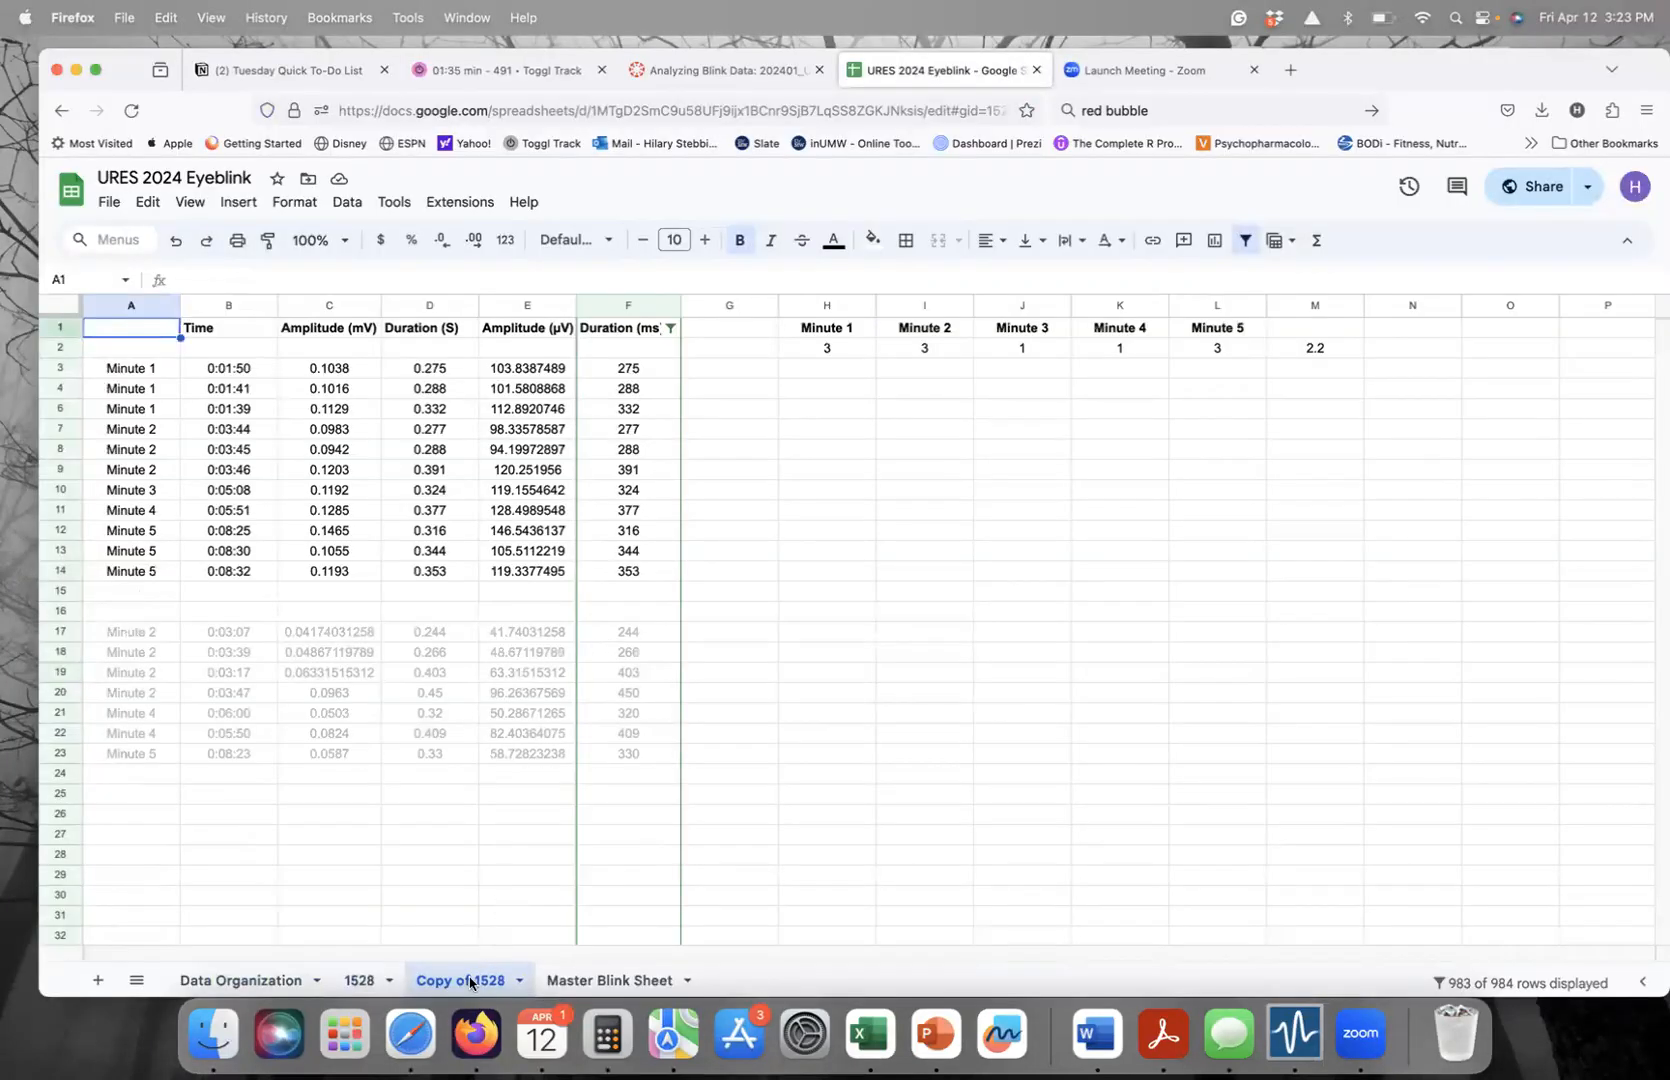
pyautogui.rightClick(470, 983)
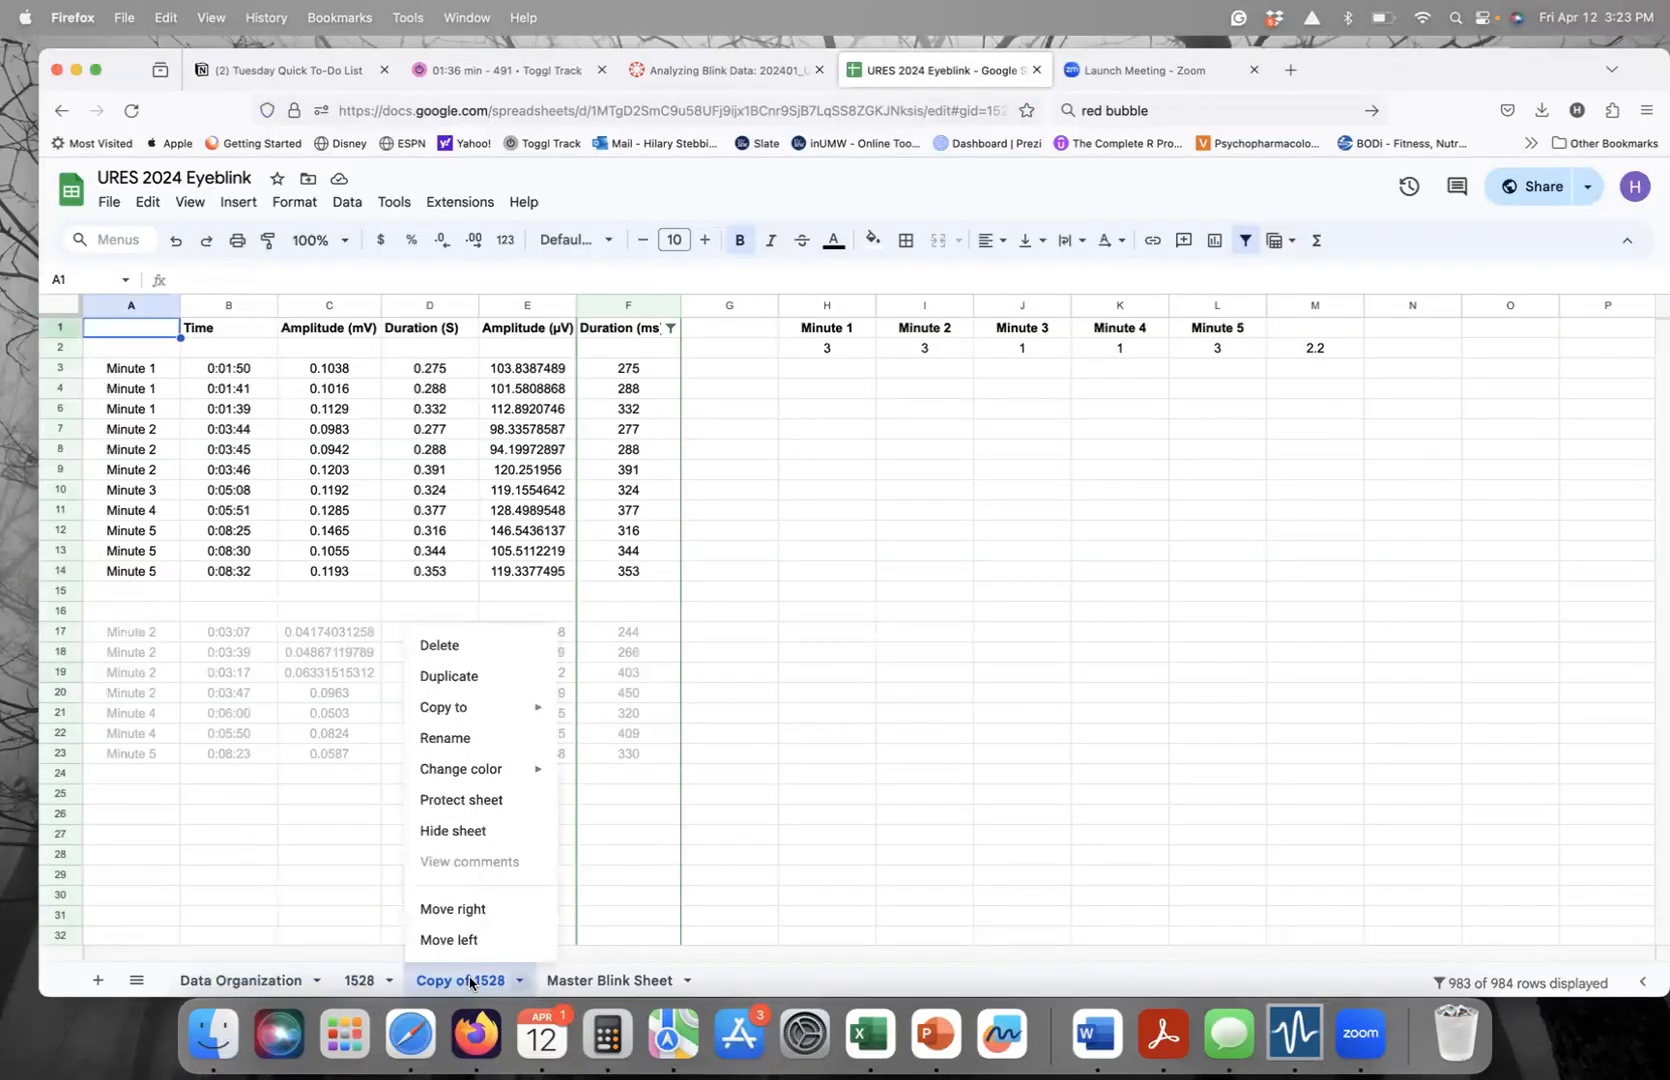
pyautogui.click(492, 740)
pyautogui.write('7244')
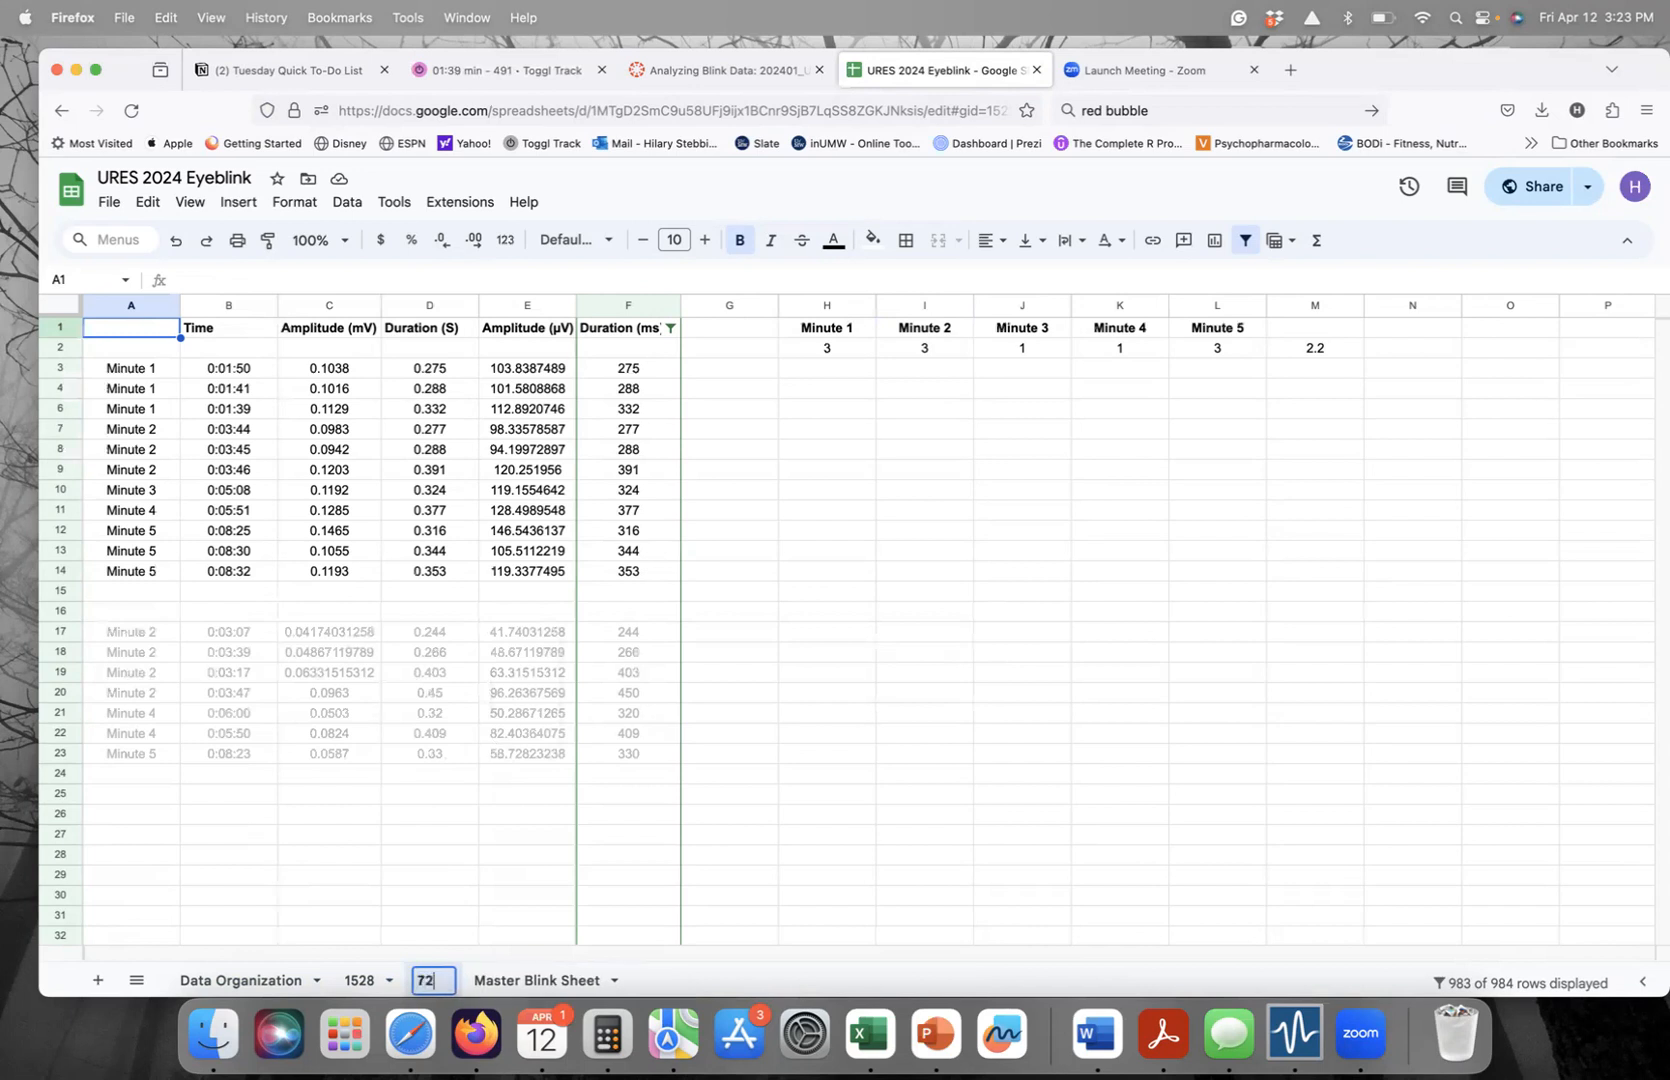
pyautogui.click(902, 610)
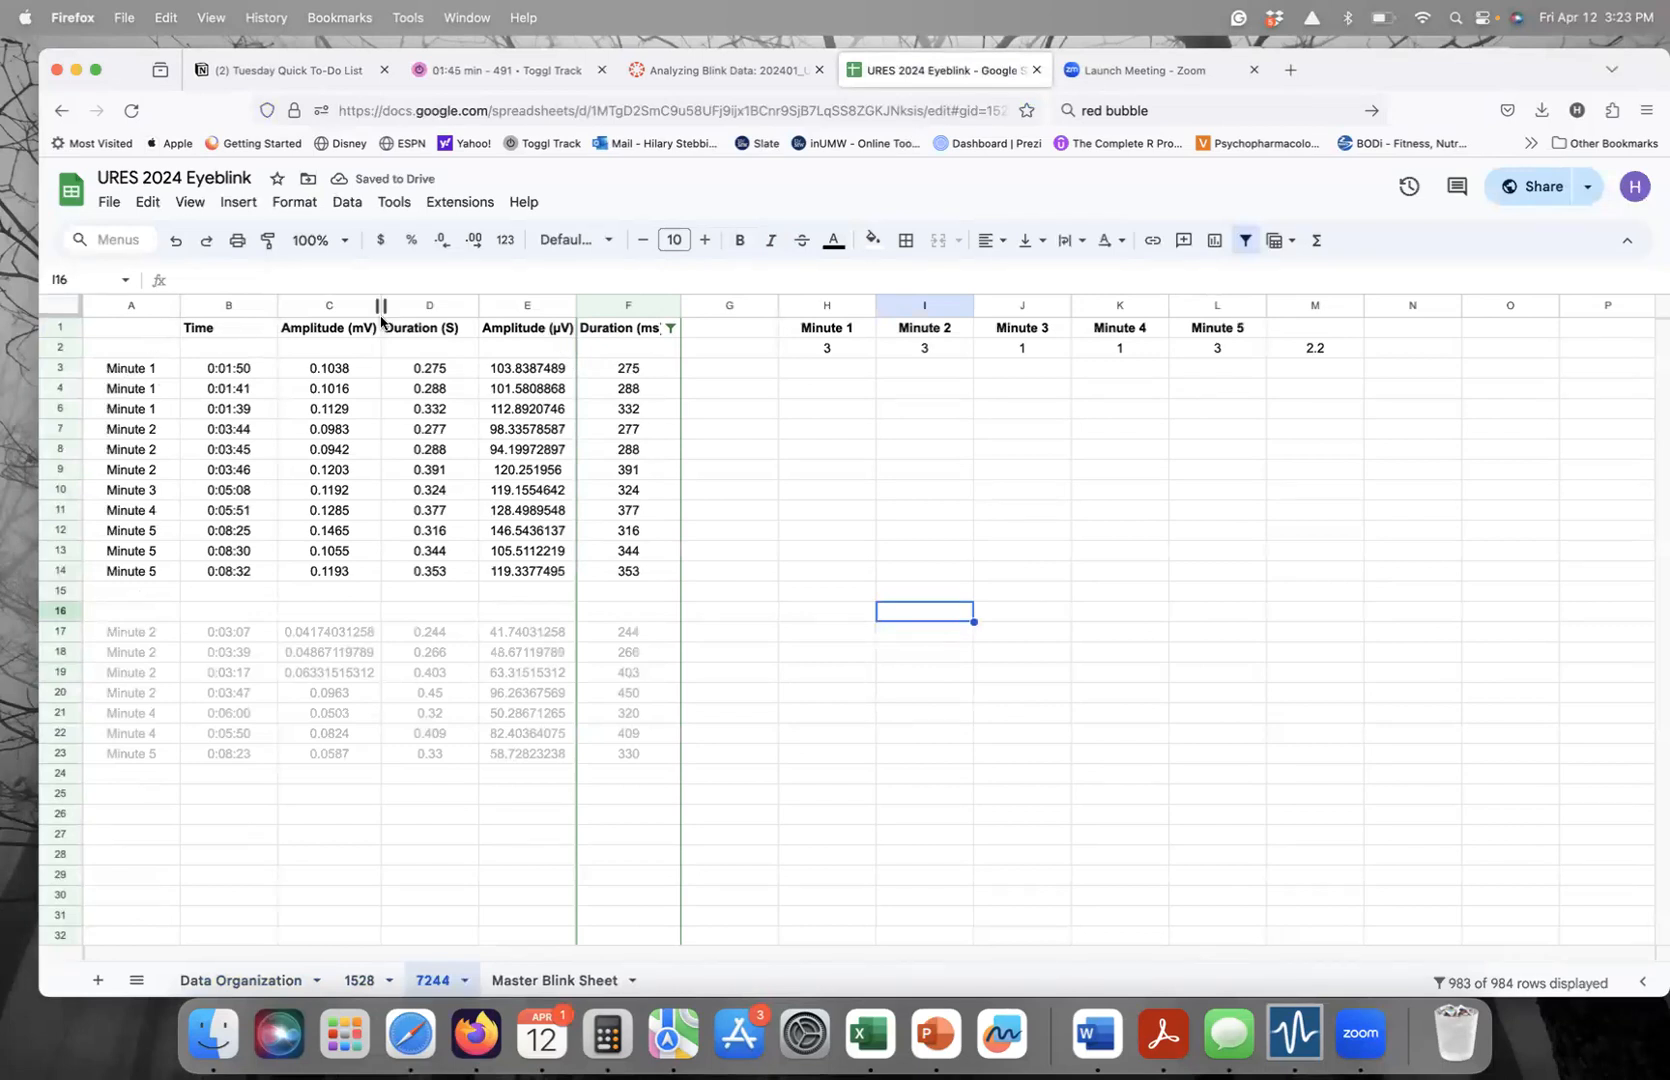
# - Clear the old blink times, amplitudes and durations from A3:F23, keeping the header row
pyautogui.moveTo(147, 368); pyautogui.dragTo(418, 752)
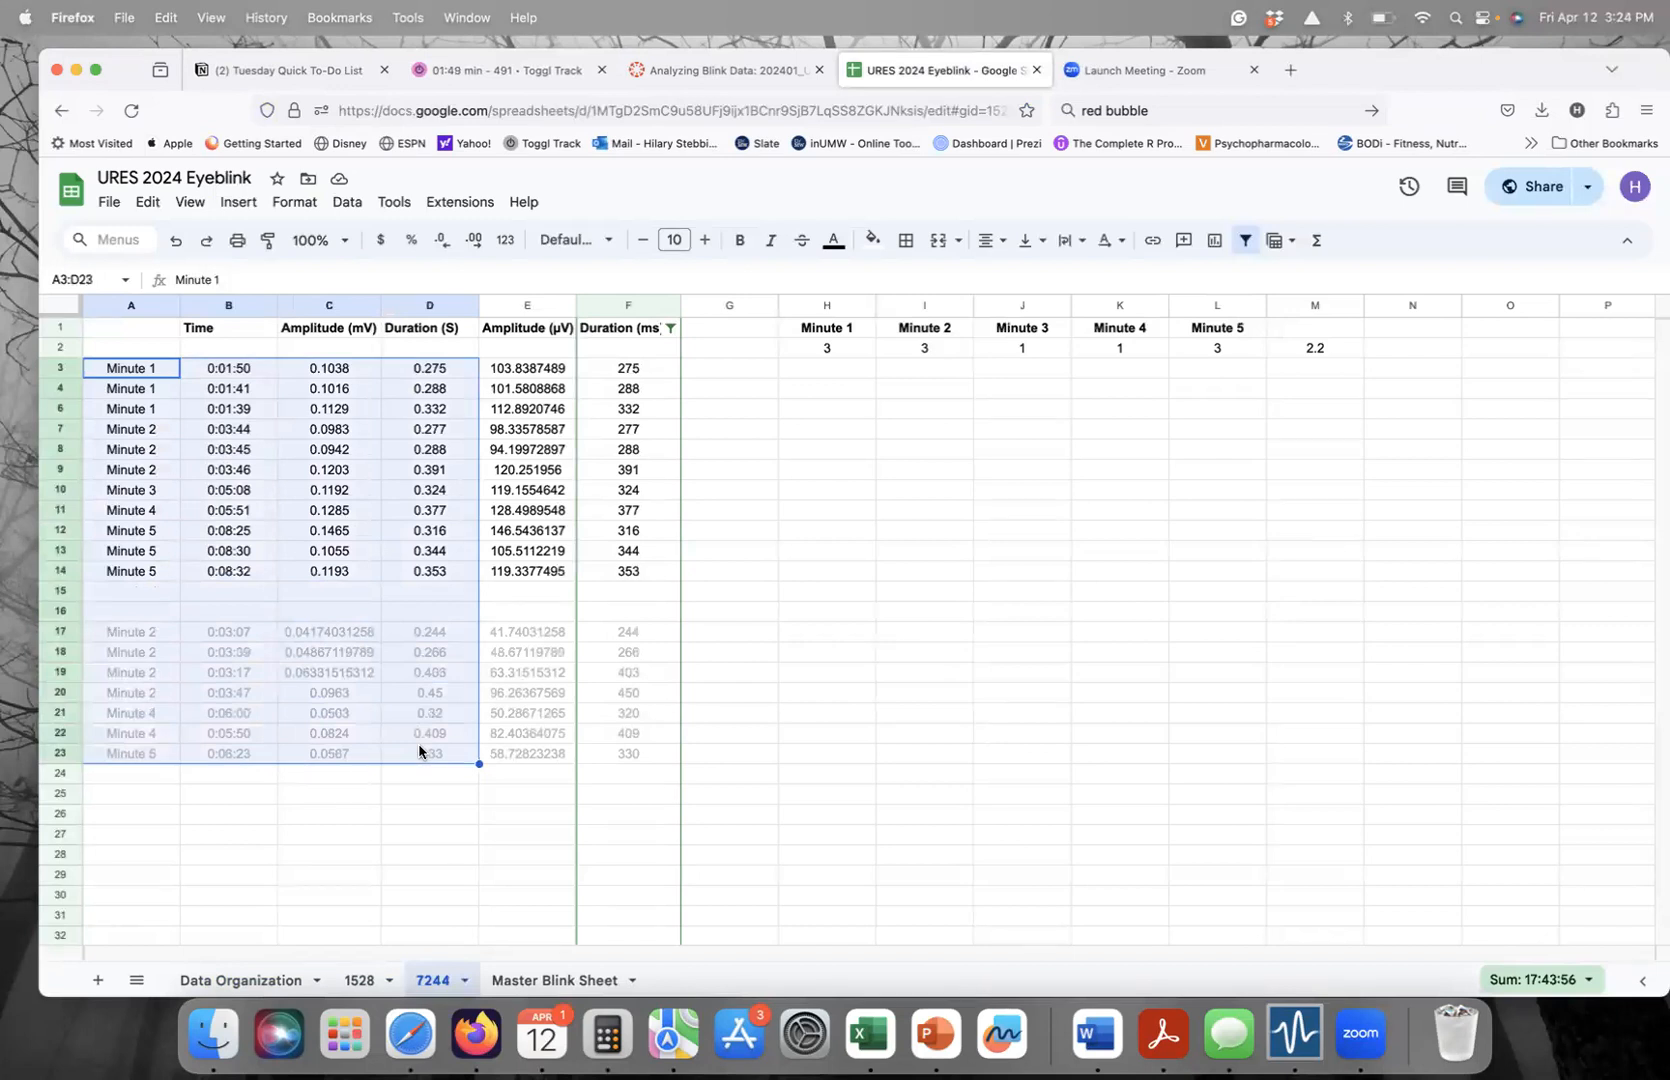
pyautogui.press('Delete')
pyautogui.click(645, 470)
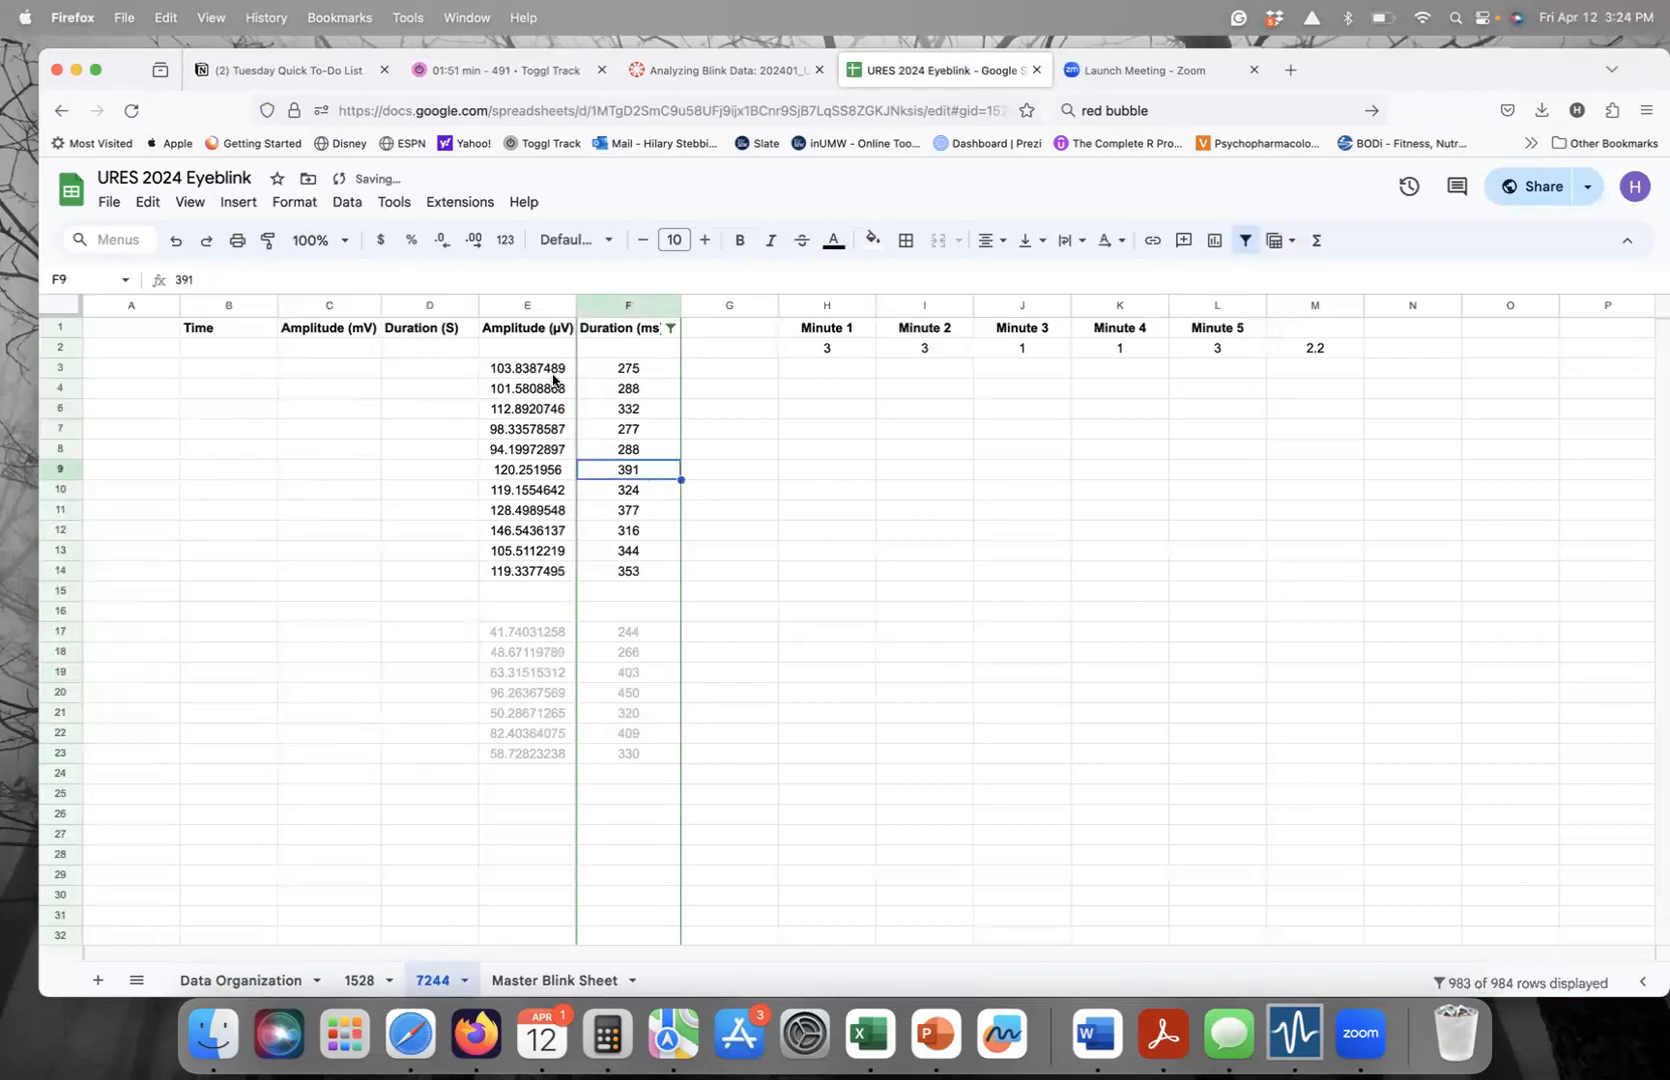
pyautogui.click(543, 370)
pyautogui.moveTo(543, 375); pyautogui.dragTo(654, 755)
pyautogui.press('Delete')
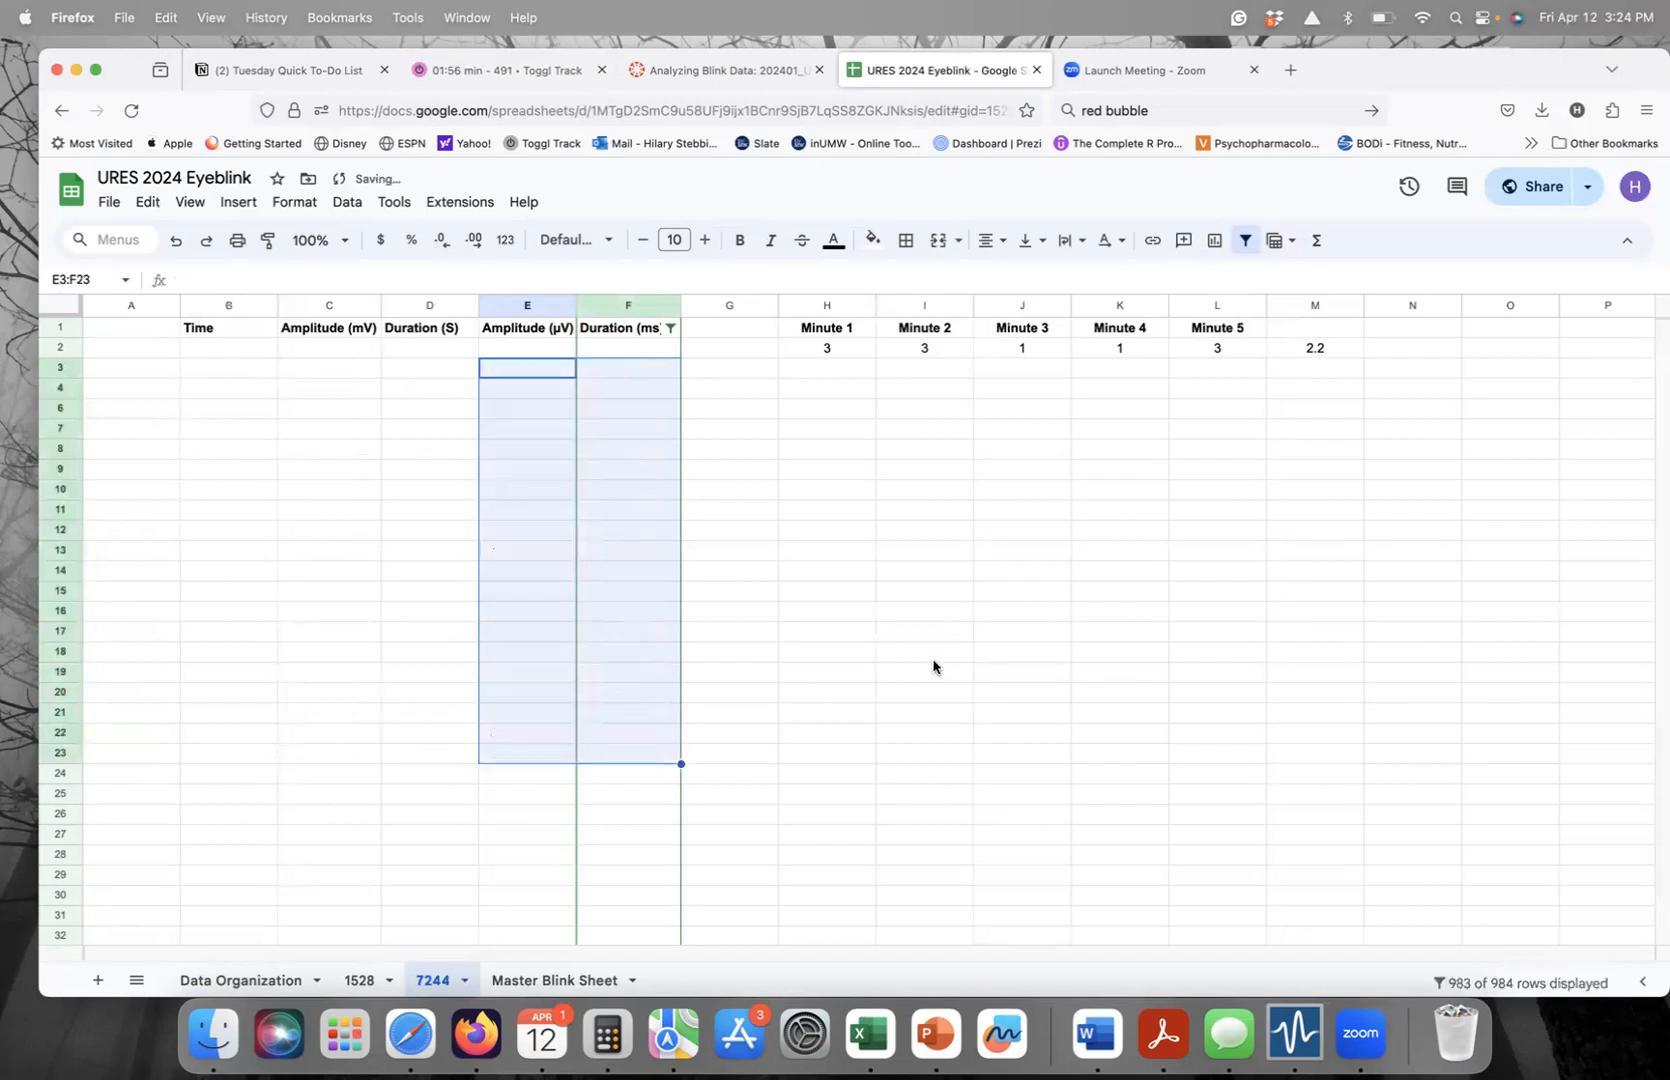
# - Clear the old per-minute blink counts and their average in H2:M2
pyautogui.moveTo(828, 350); pyautogui.dragTo(1294, 357)
pyautogui.press('Delete')
pyautogui.click(1008, 502)
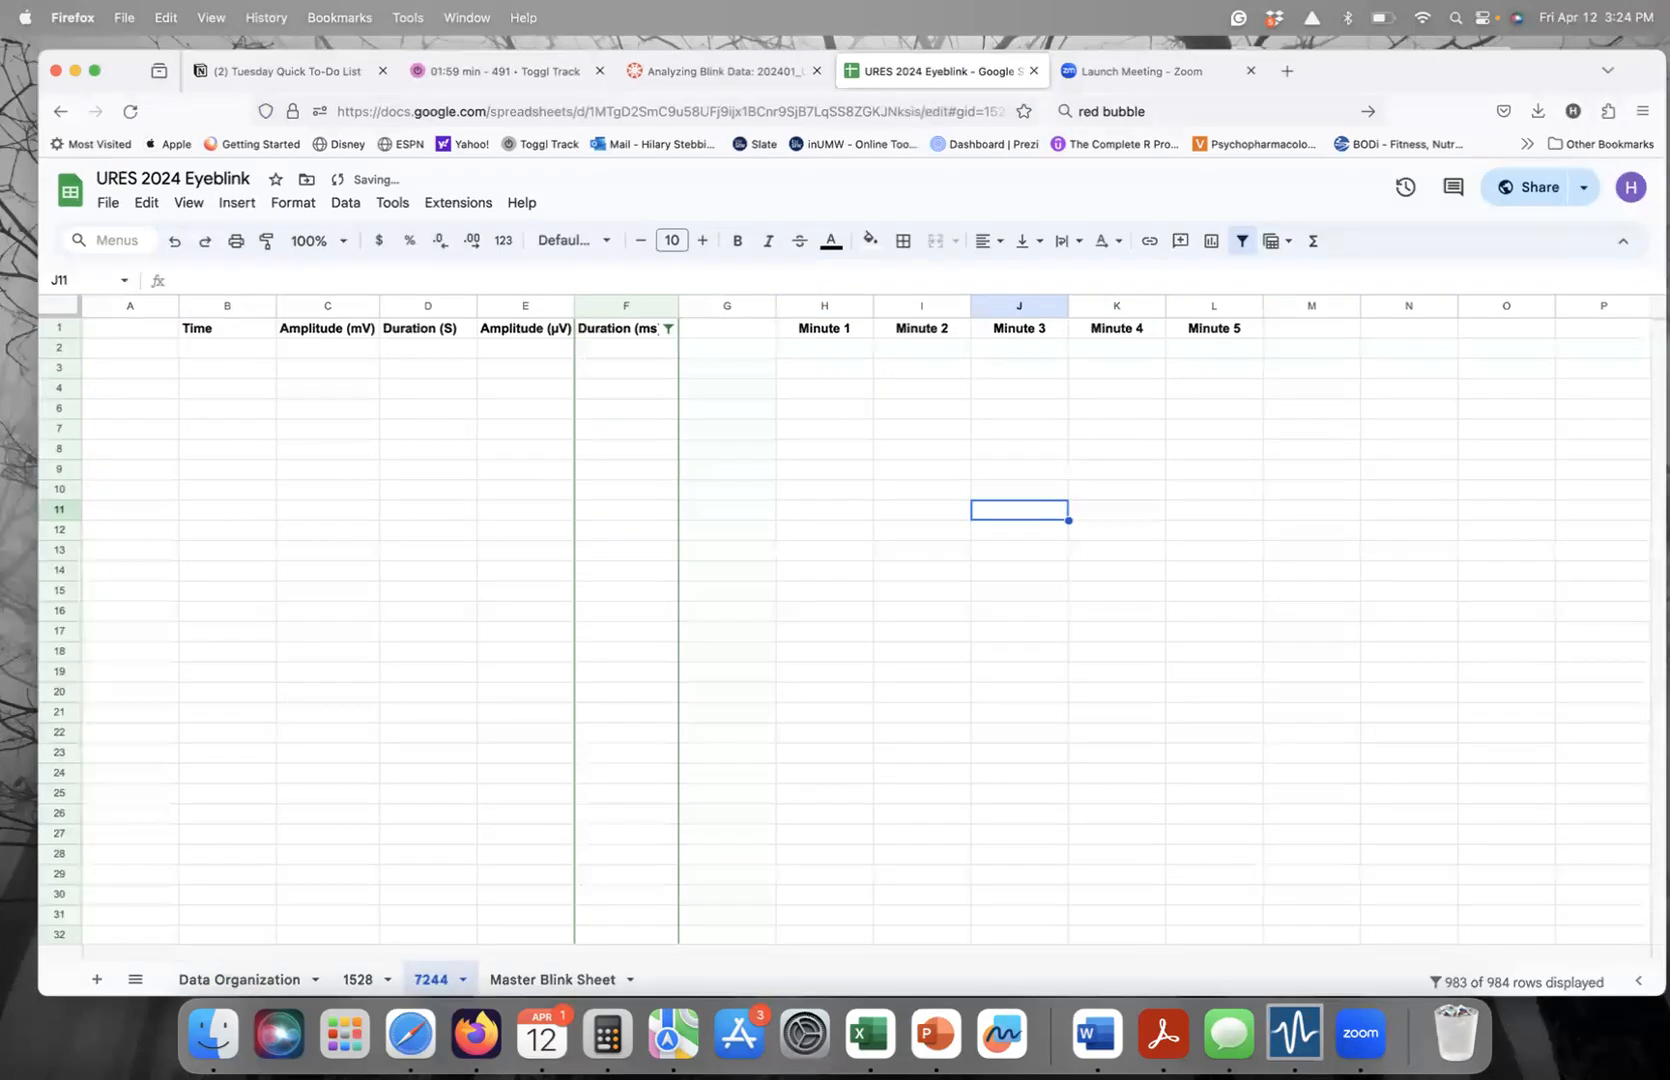
# - Switch to LabChart Reader and copy the Data Pad blink entries in rows 5 to 51, columns A to D
pyautogui.hotkey('ctrl', 'Up')
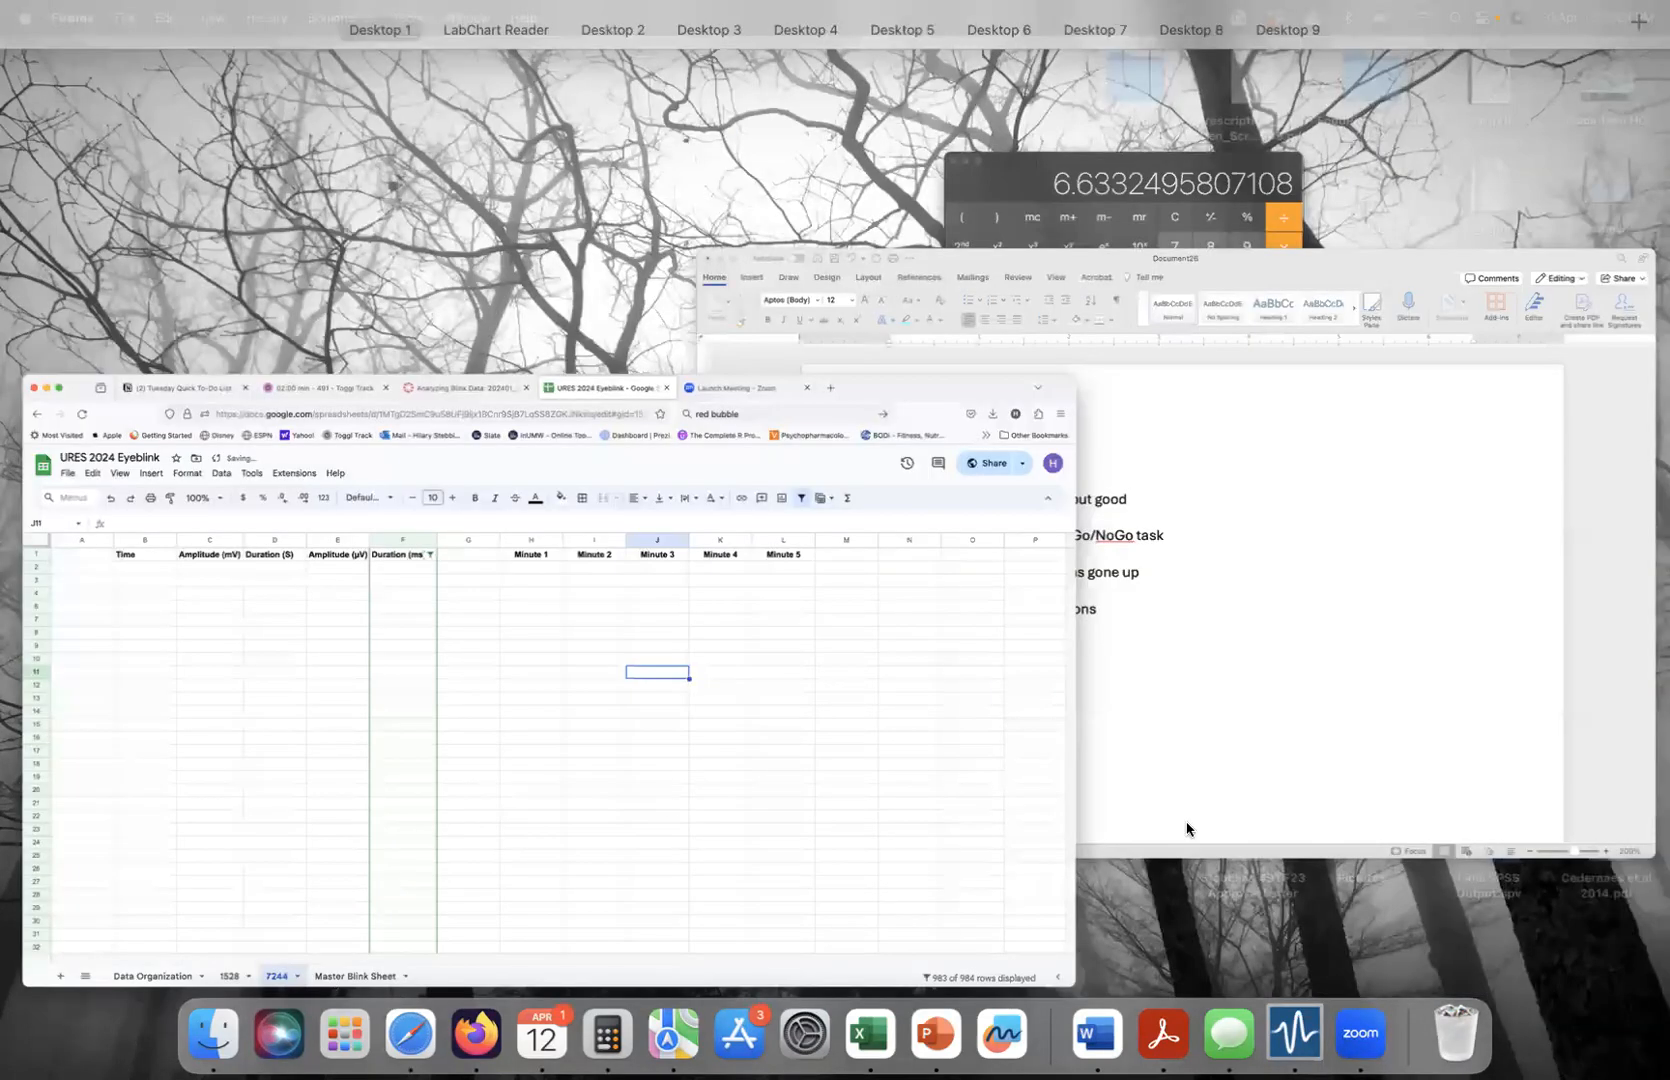
pyautogui.click(1292, 1031)
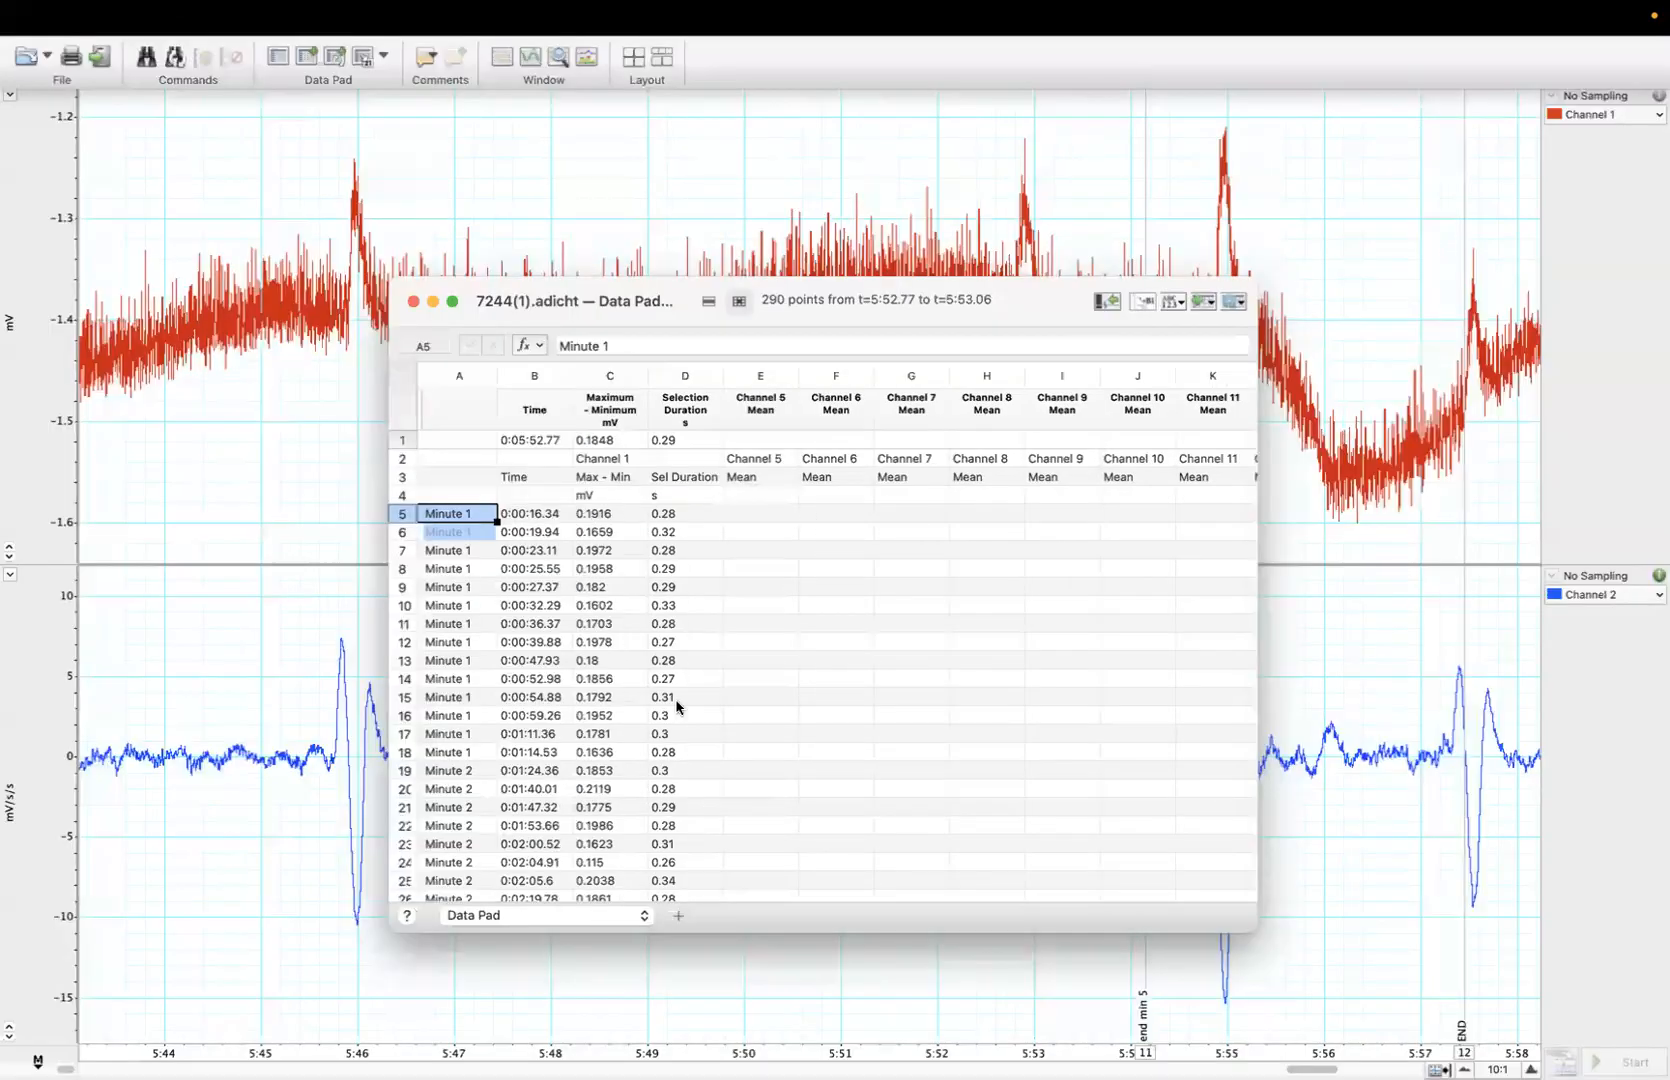
pyautogui.moveTo(665, 917); pyautogui.dragTo(668, 771)
pyautogui.moveTo(669, 607); pyautogui.dragTo(667, 643)
pyautogui.scroll(10, 663, 640)
pyautogui.scroll(-8, 663, 640)
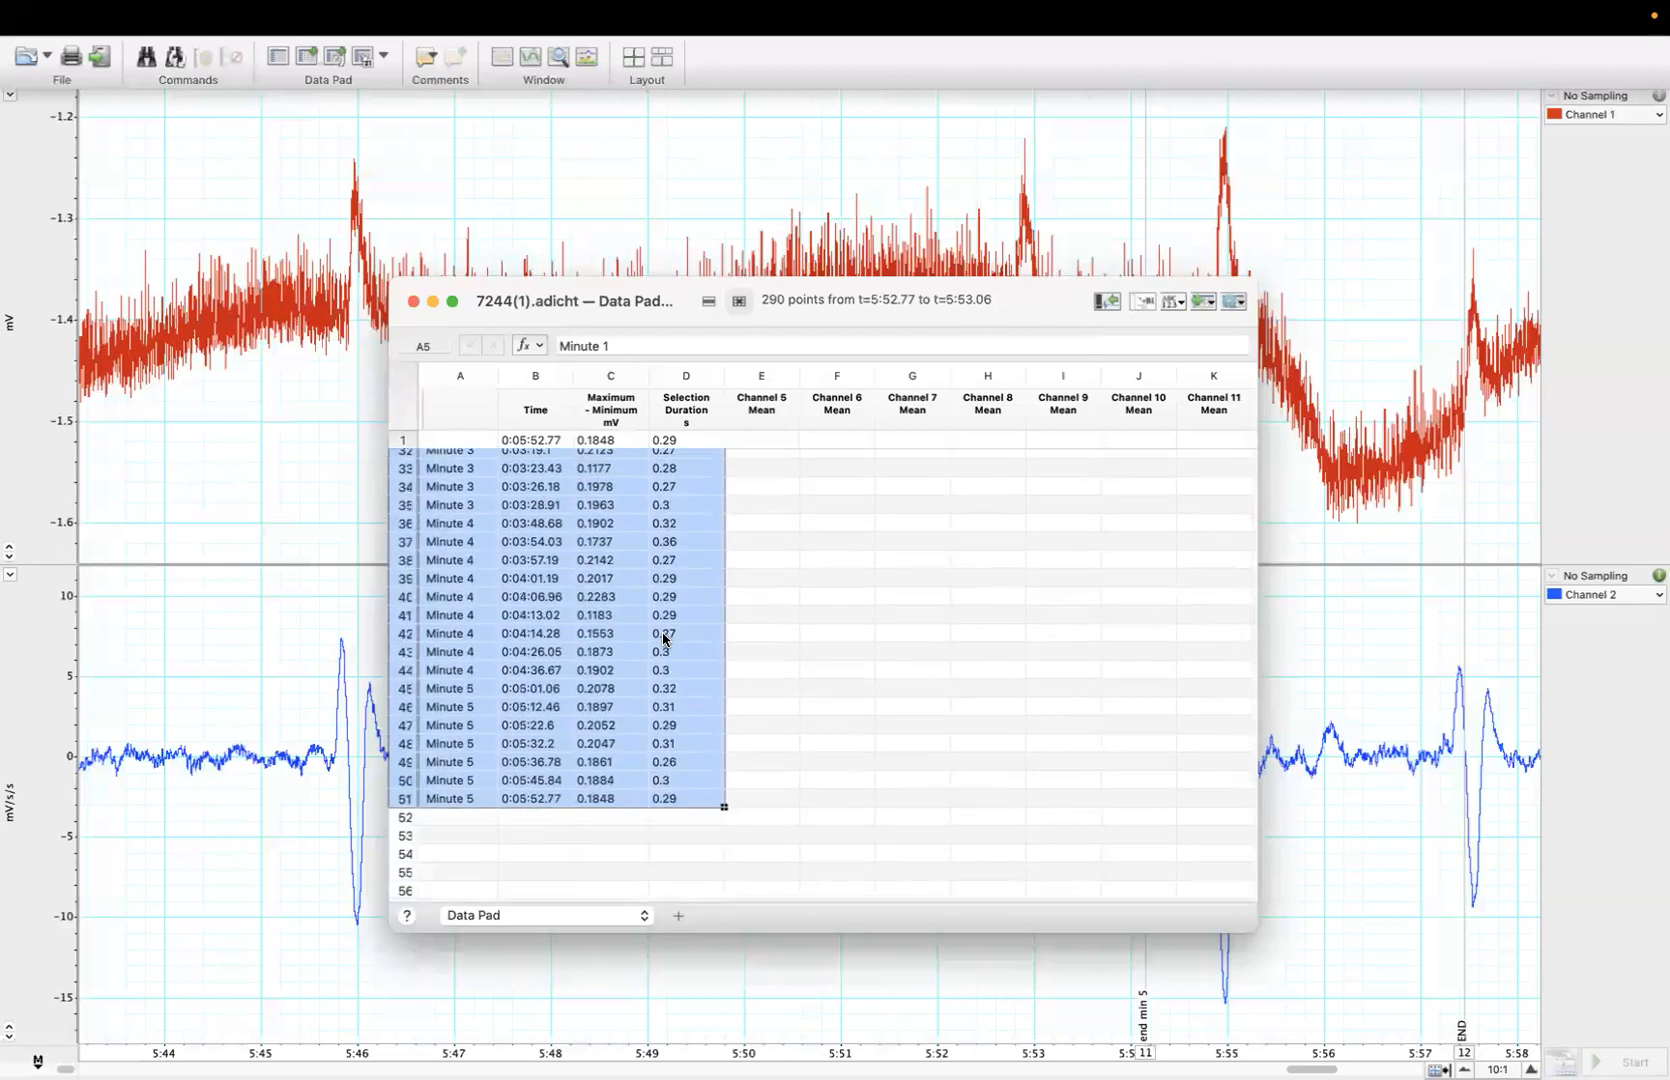
# - Switch back to Firefox and paste the copied blink data into the 7244 sheet starting at cell A2
pyautogui.press('super+Tab')
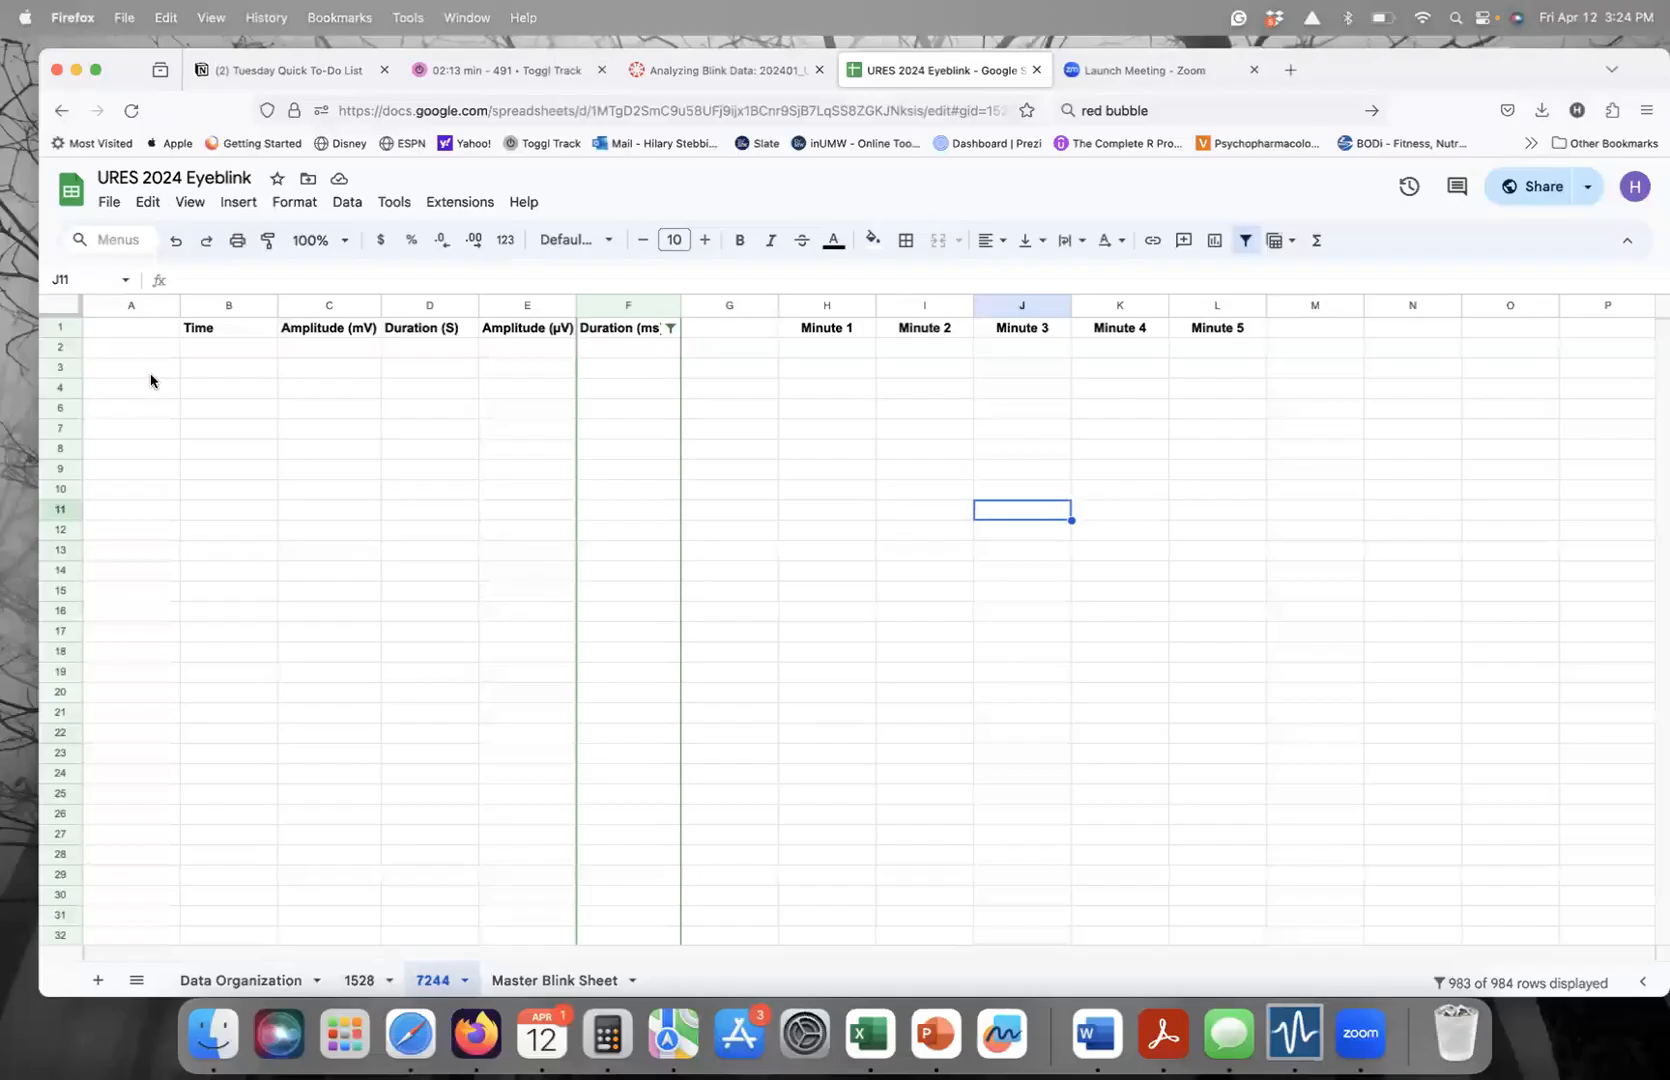
pyautogui.click(133, 353)
pyautogui.press('super+v')
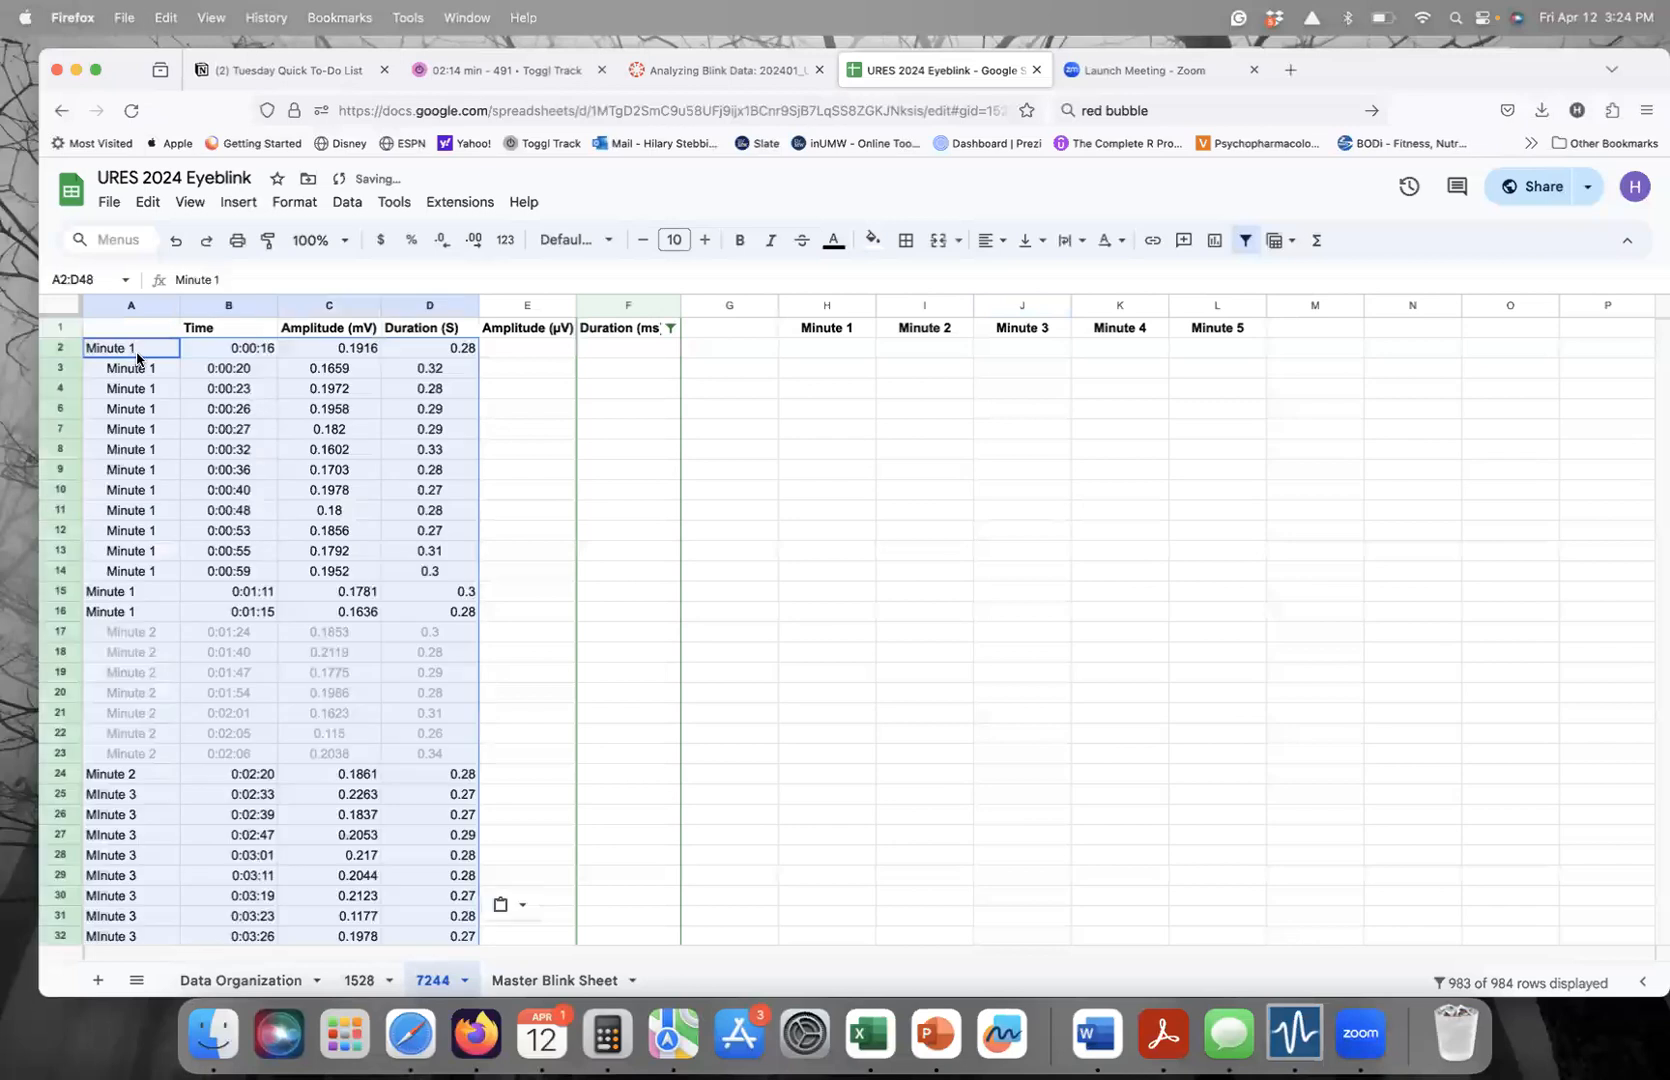
pyautogui.click(620, 470)
# - Center-align the pasted blink data in A2:D49 horizontally
pyautogui.moveTo(147, 352); pyautogui.dragTo(470, 592)
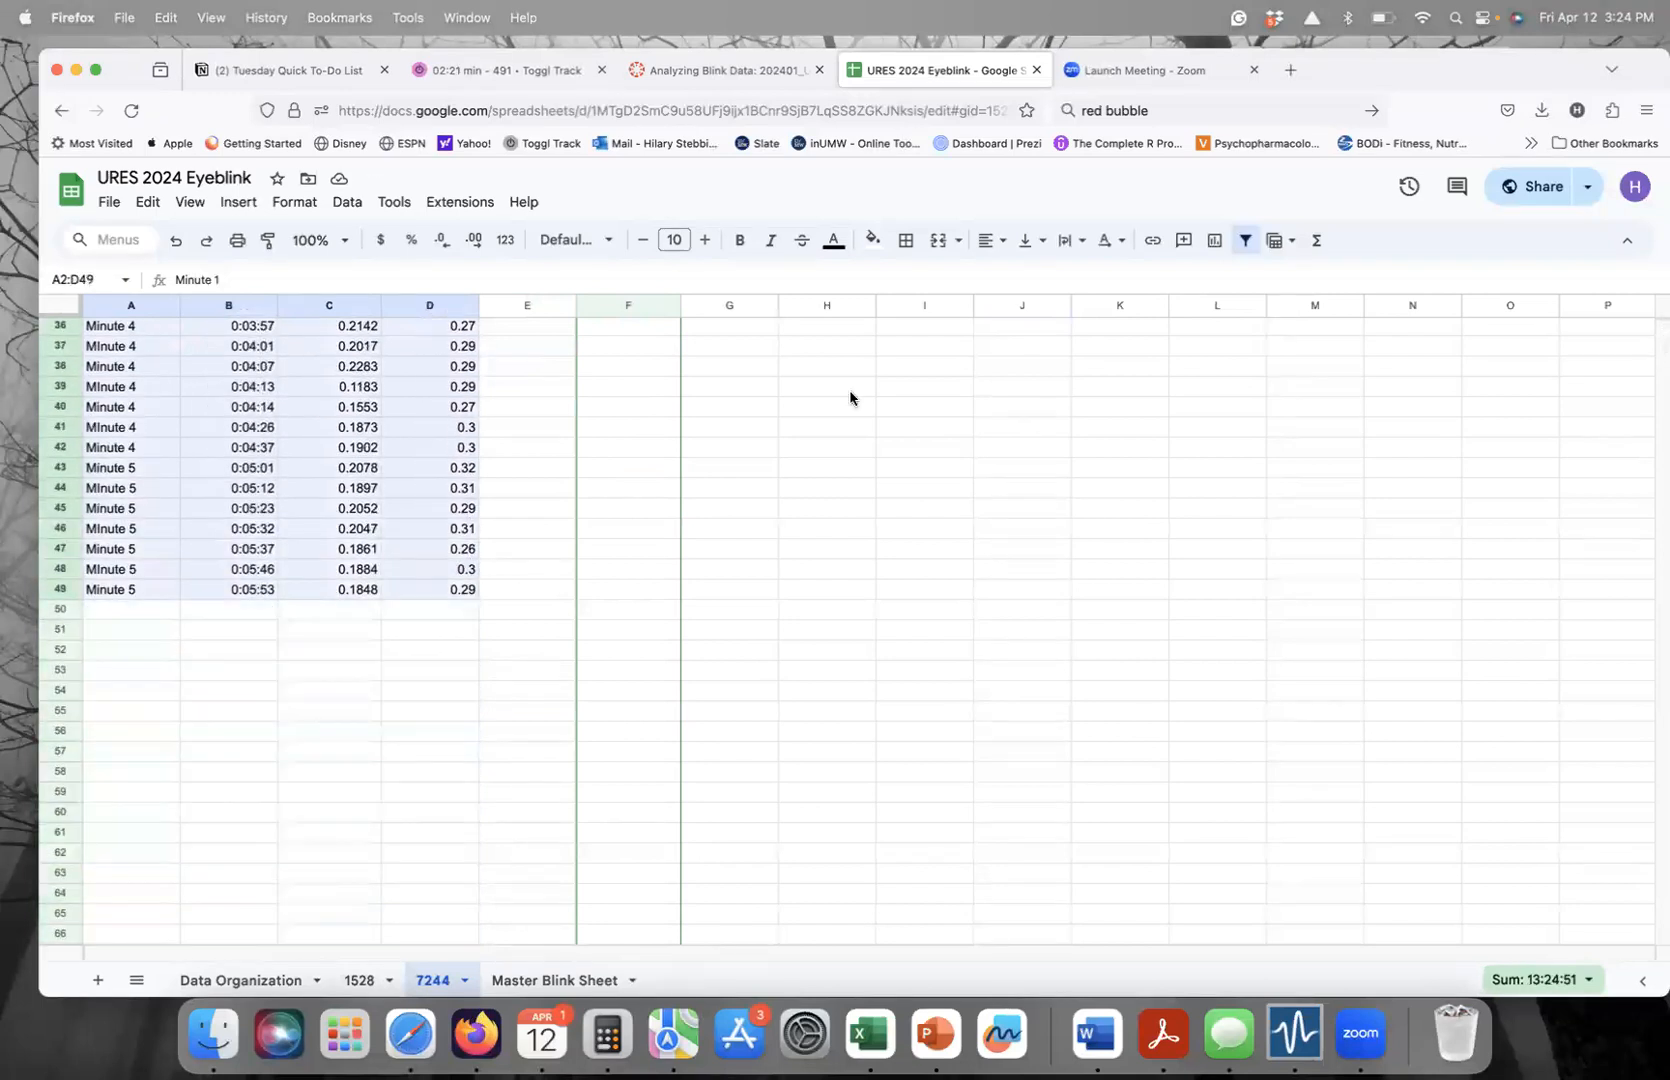
pyautogui.click(992, 242)
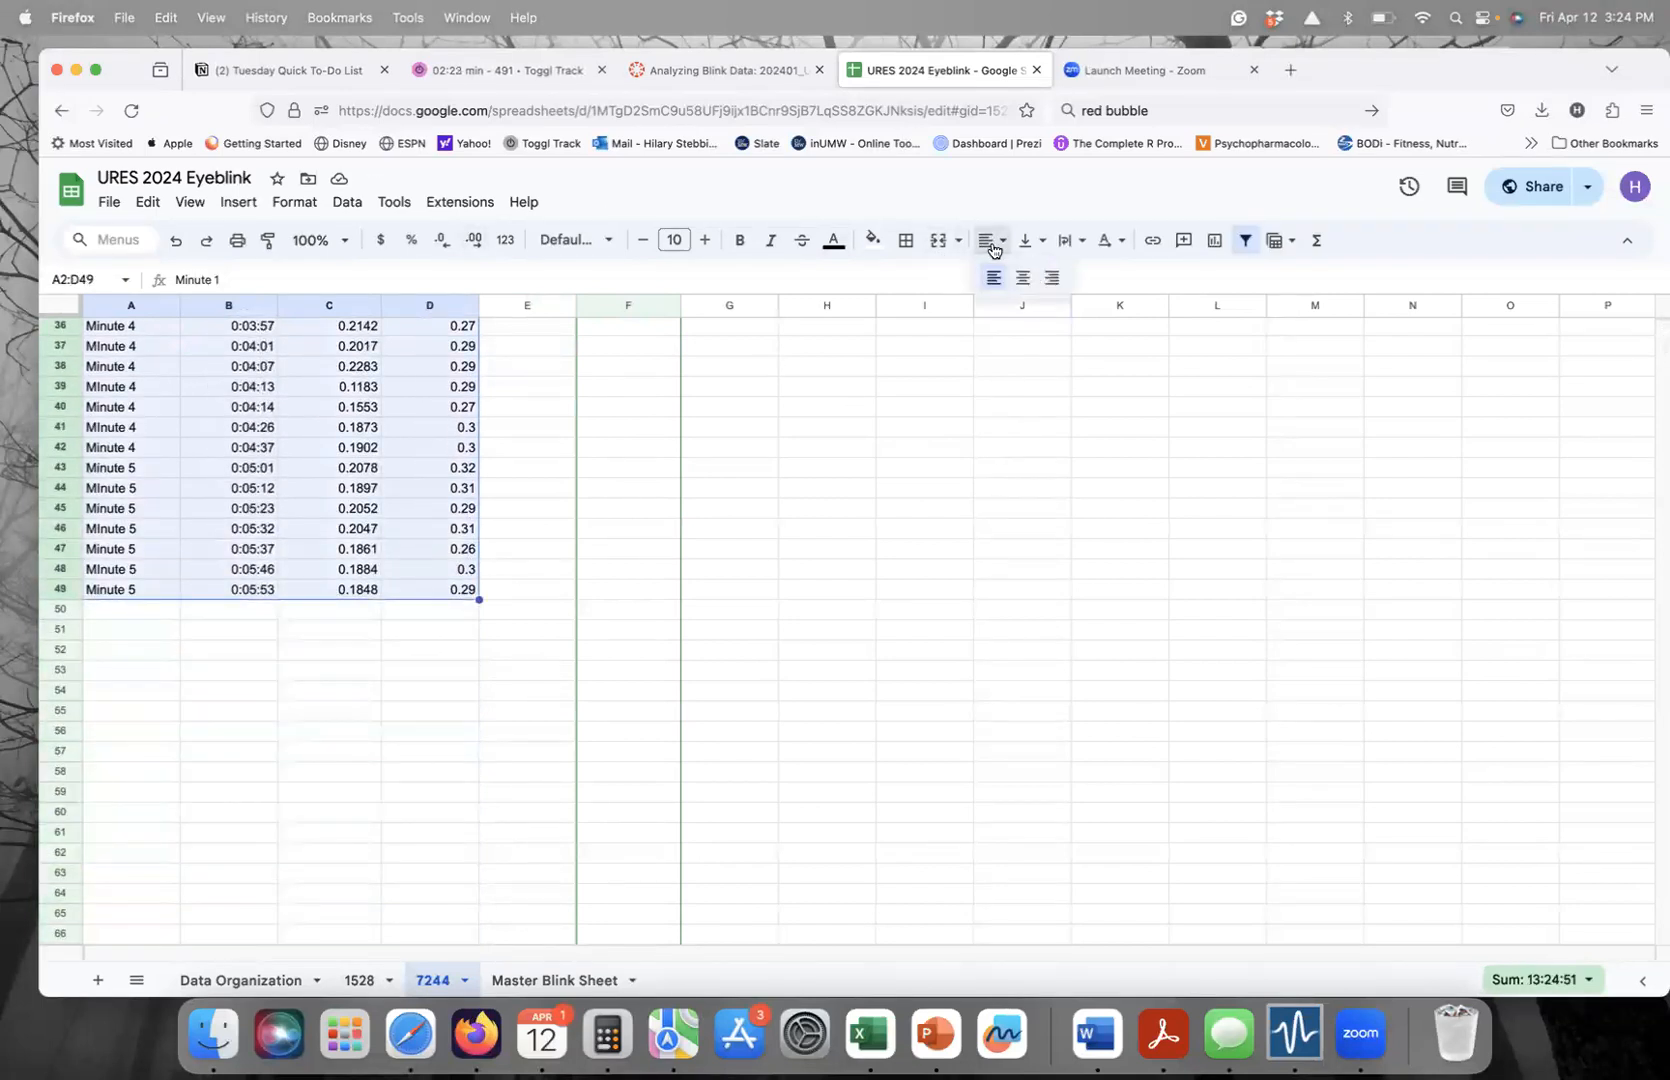
pyautogui.click(1023, 280)
pyautogui.scroll(12, 505, 535)
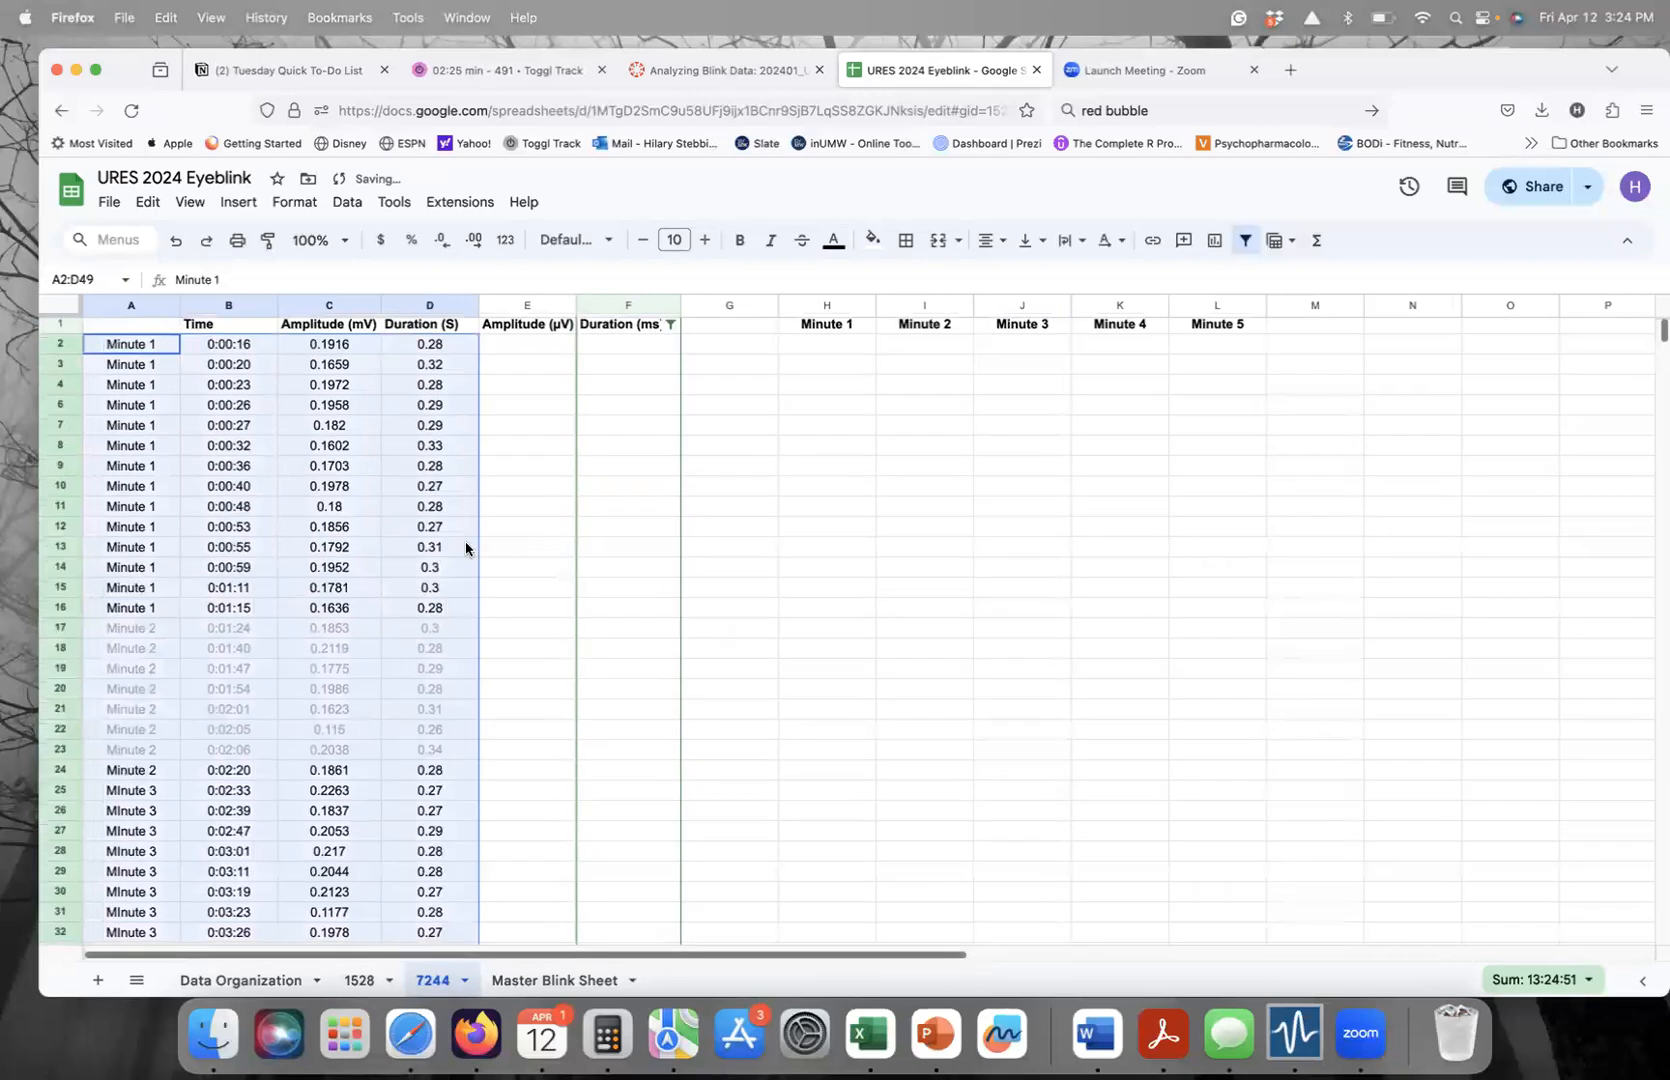
# - Change the grey text of the Minute 2 entries in A17:D23 to black
pyautogui.click(329, 607)
pyautogui.moveTo(150, 628); pyautogui.dragTo(477, 752)
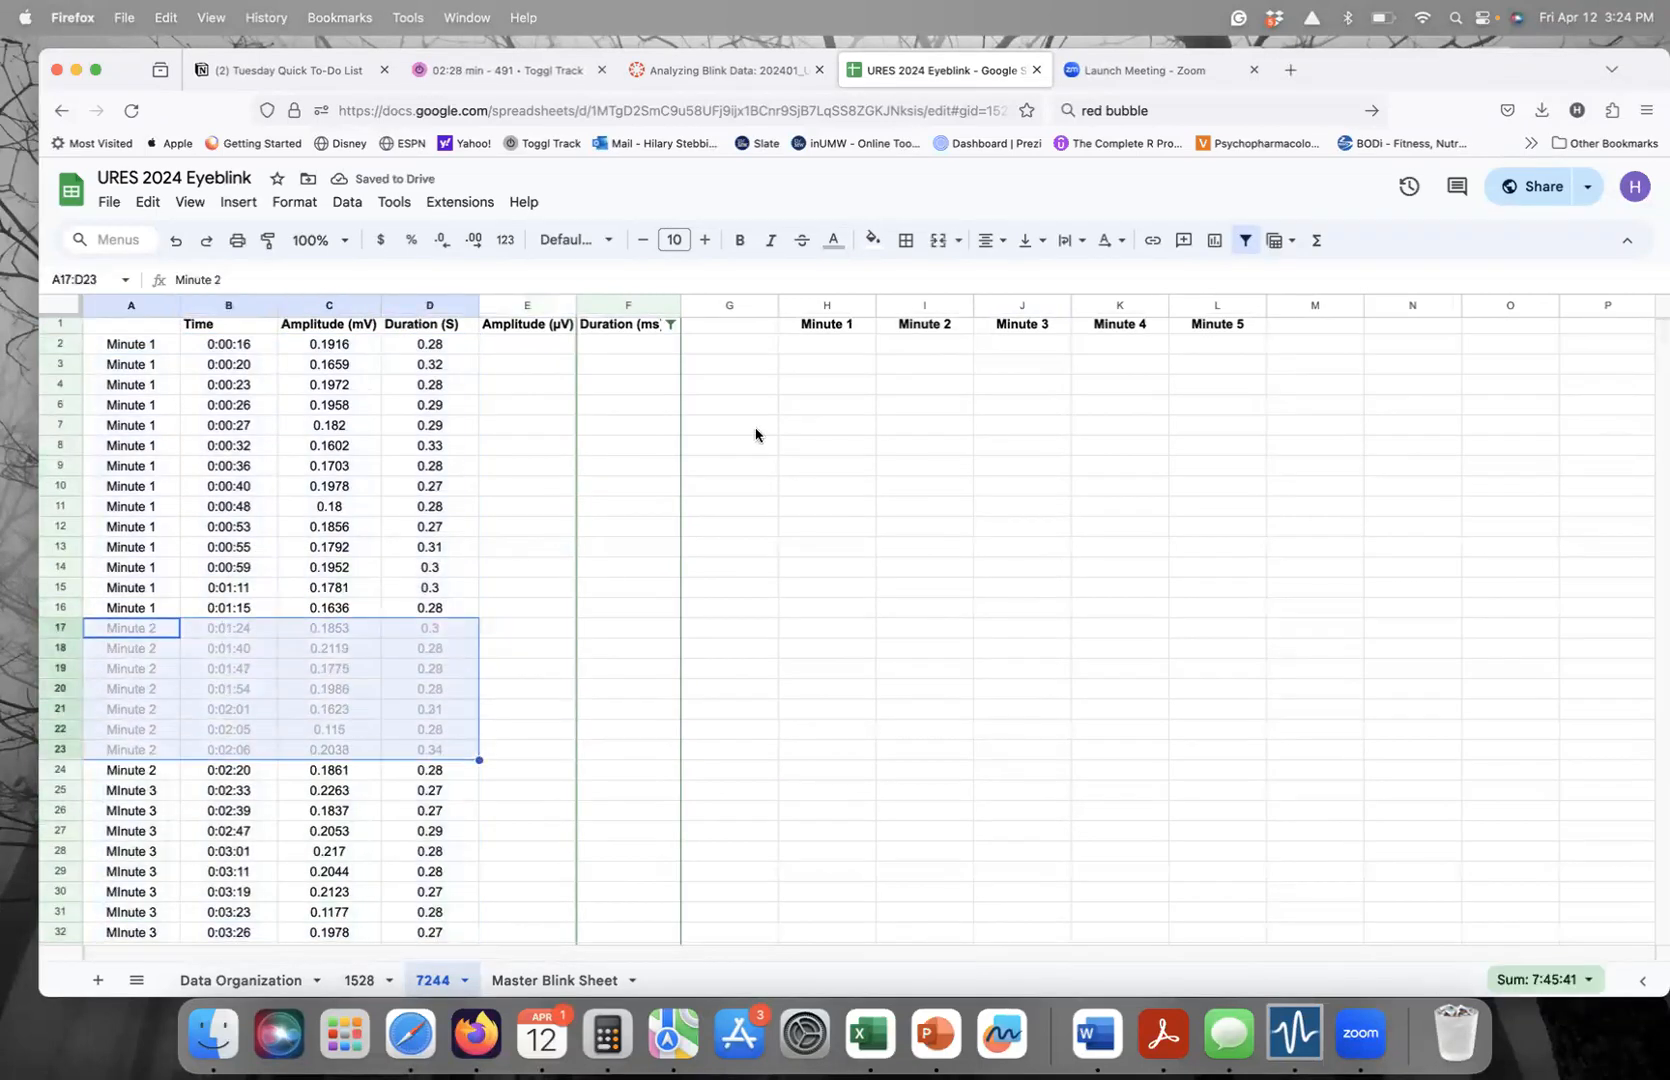
pyautogui.click(834, 241)
pyautogui.click(862, 283)
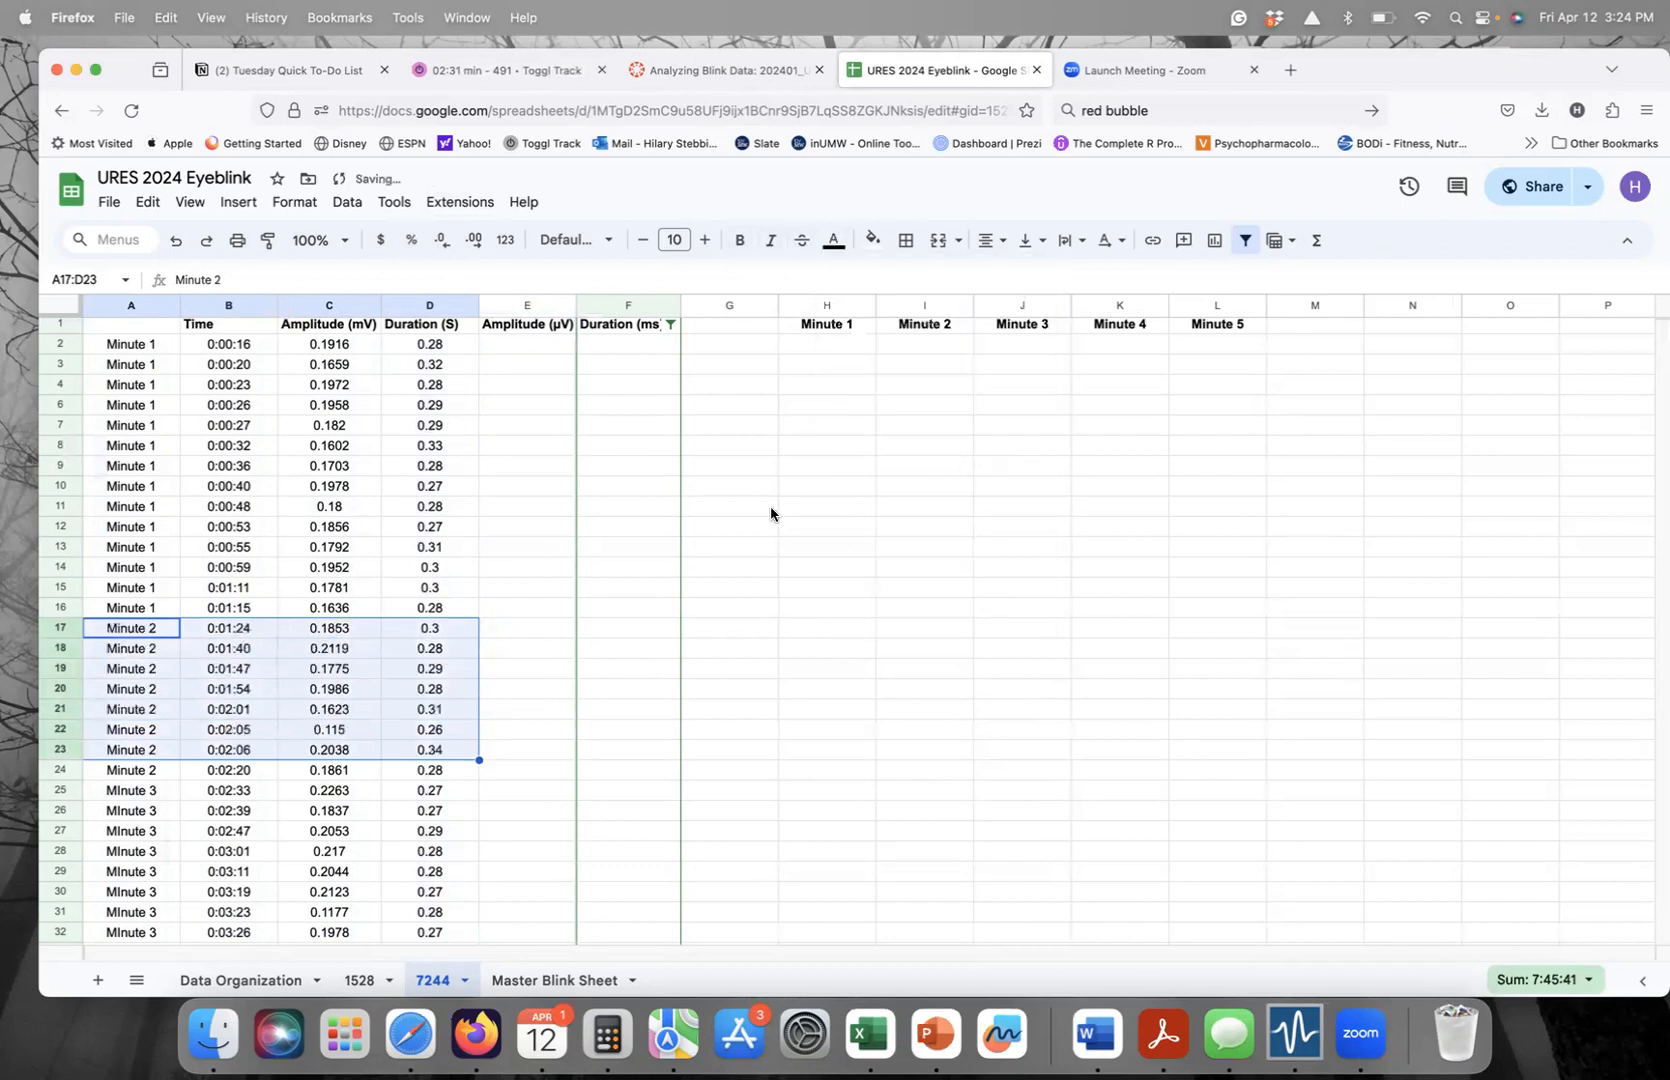
pyautogui.click(771, 509)
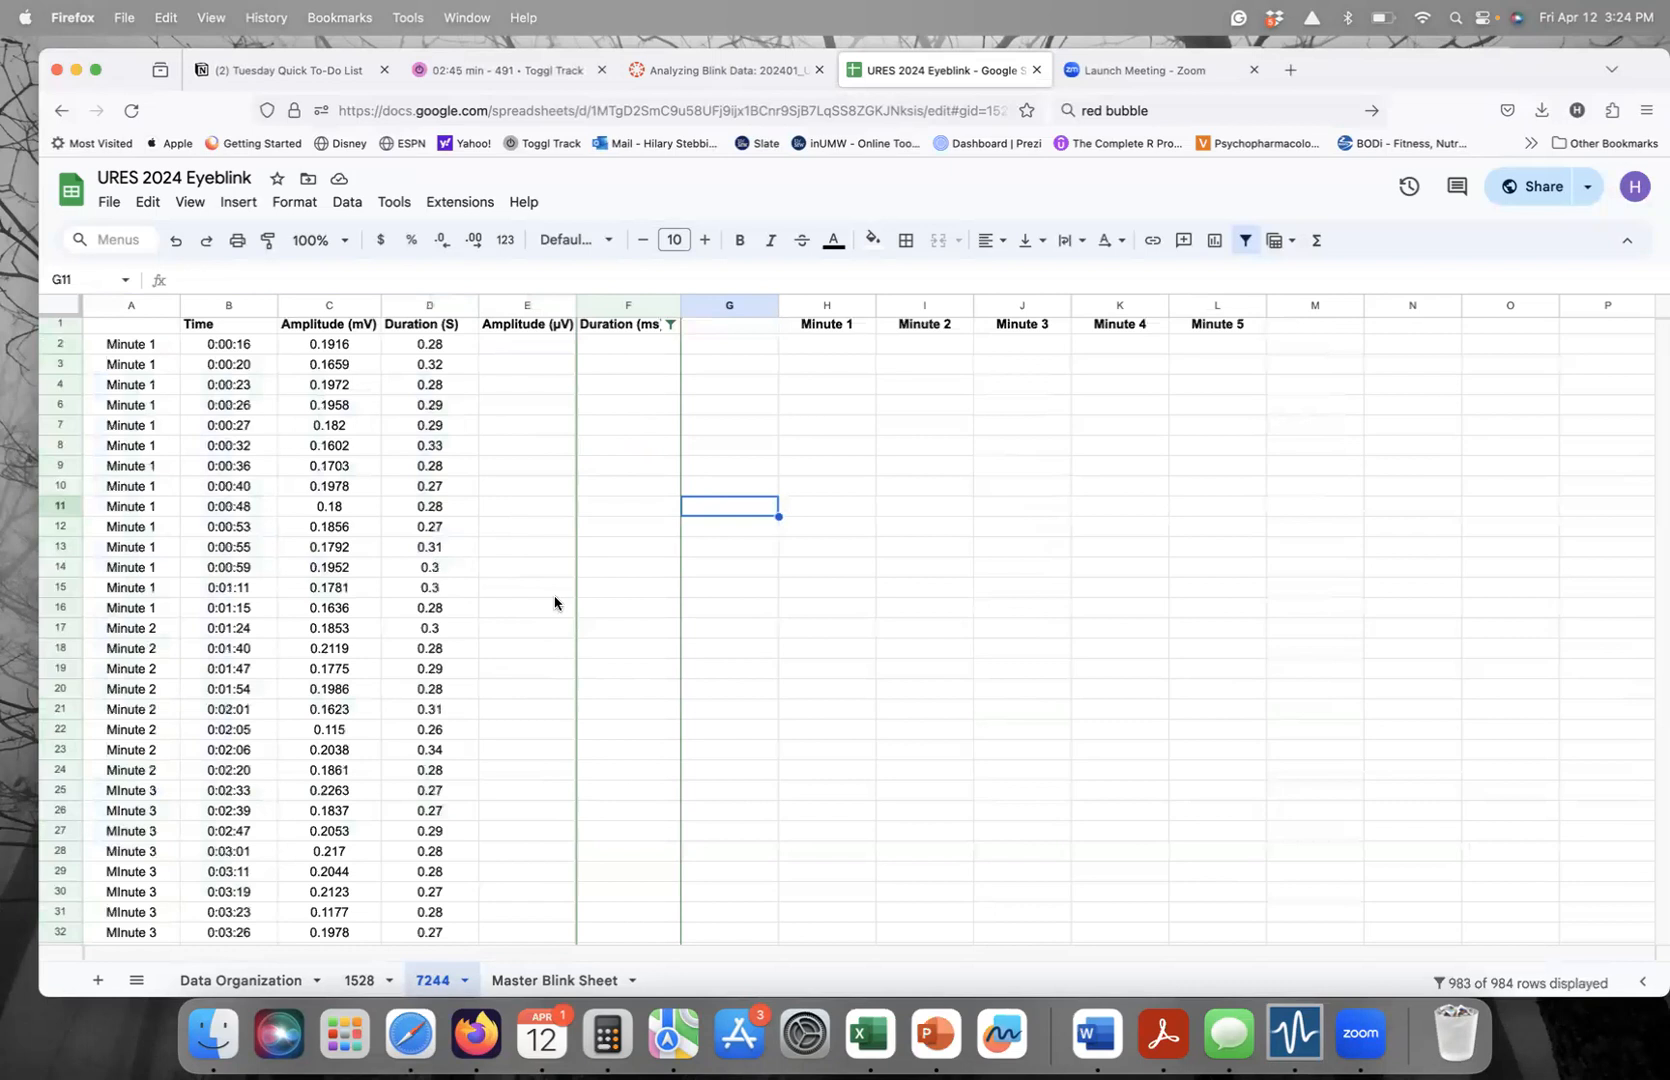
# - Enter the formula =sum(C2*1000) in E2 under Amplitude (µV) and dismiss the suggested autofill
pyautogui.scroll(-5, 555, 603)
pyautogui.scroll(5, 555, 603)
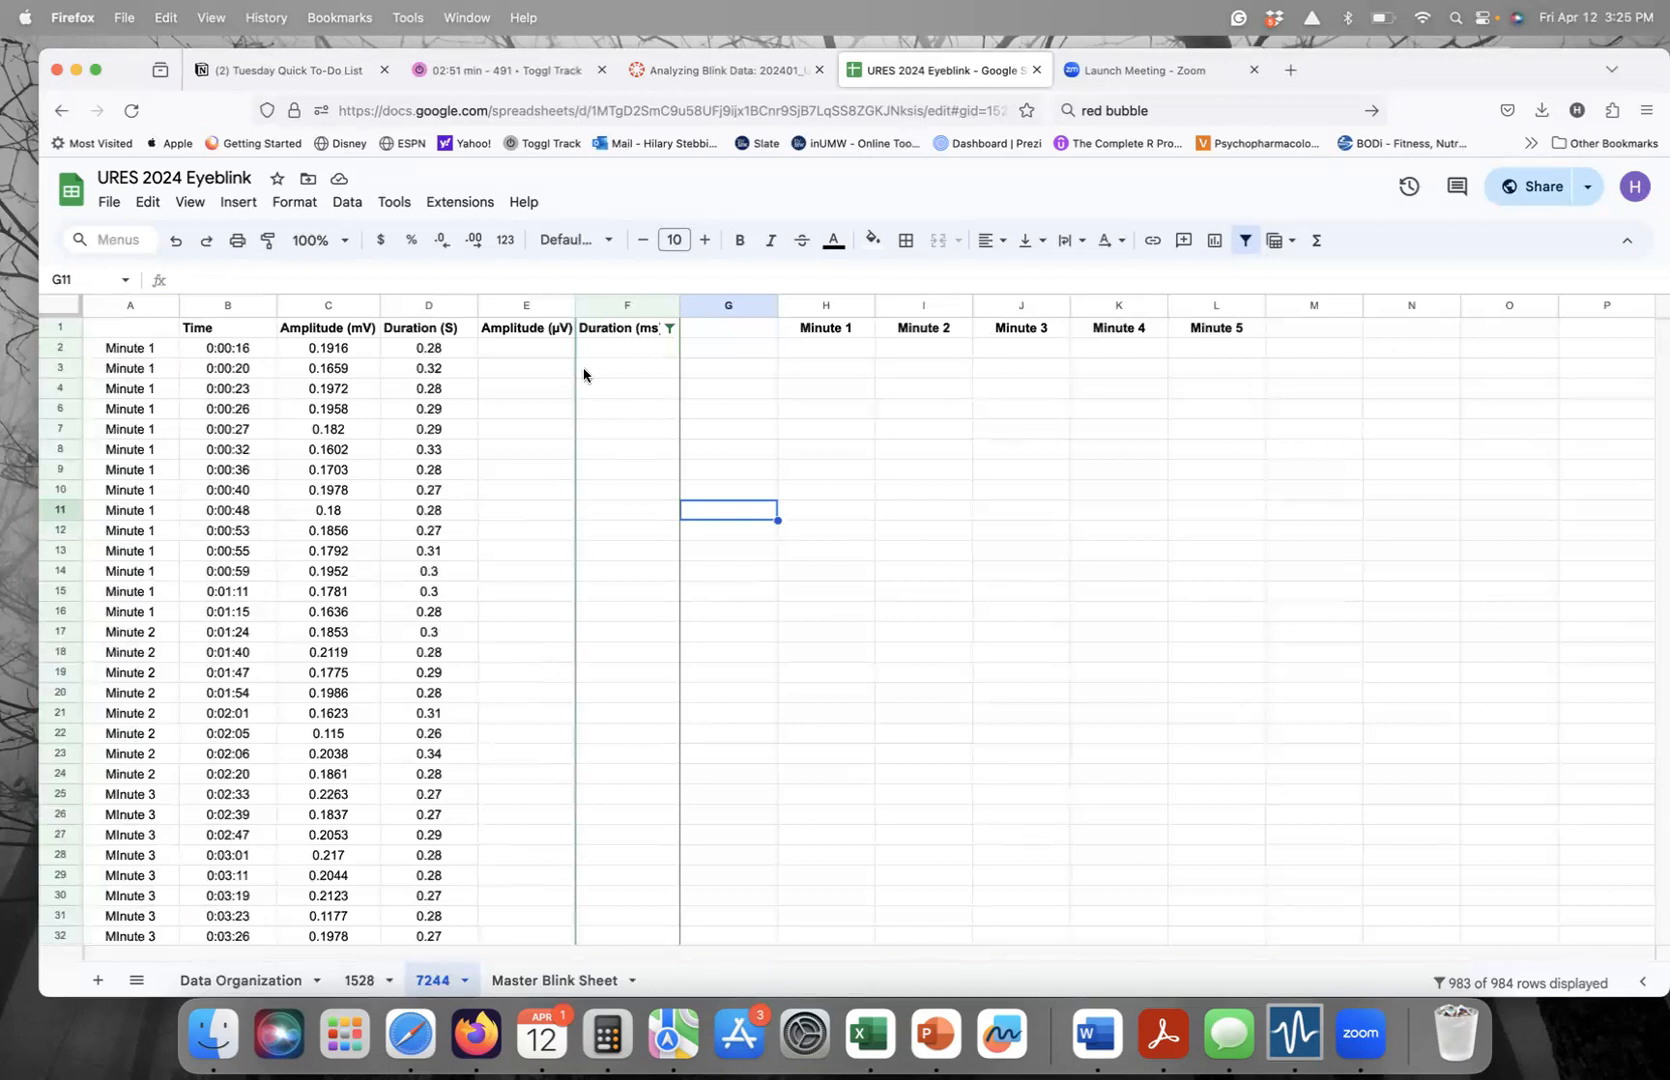
pyautogui.click(564, 350)
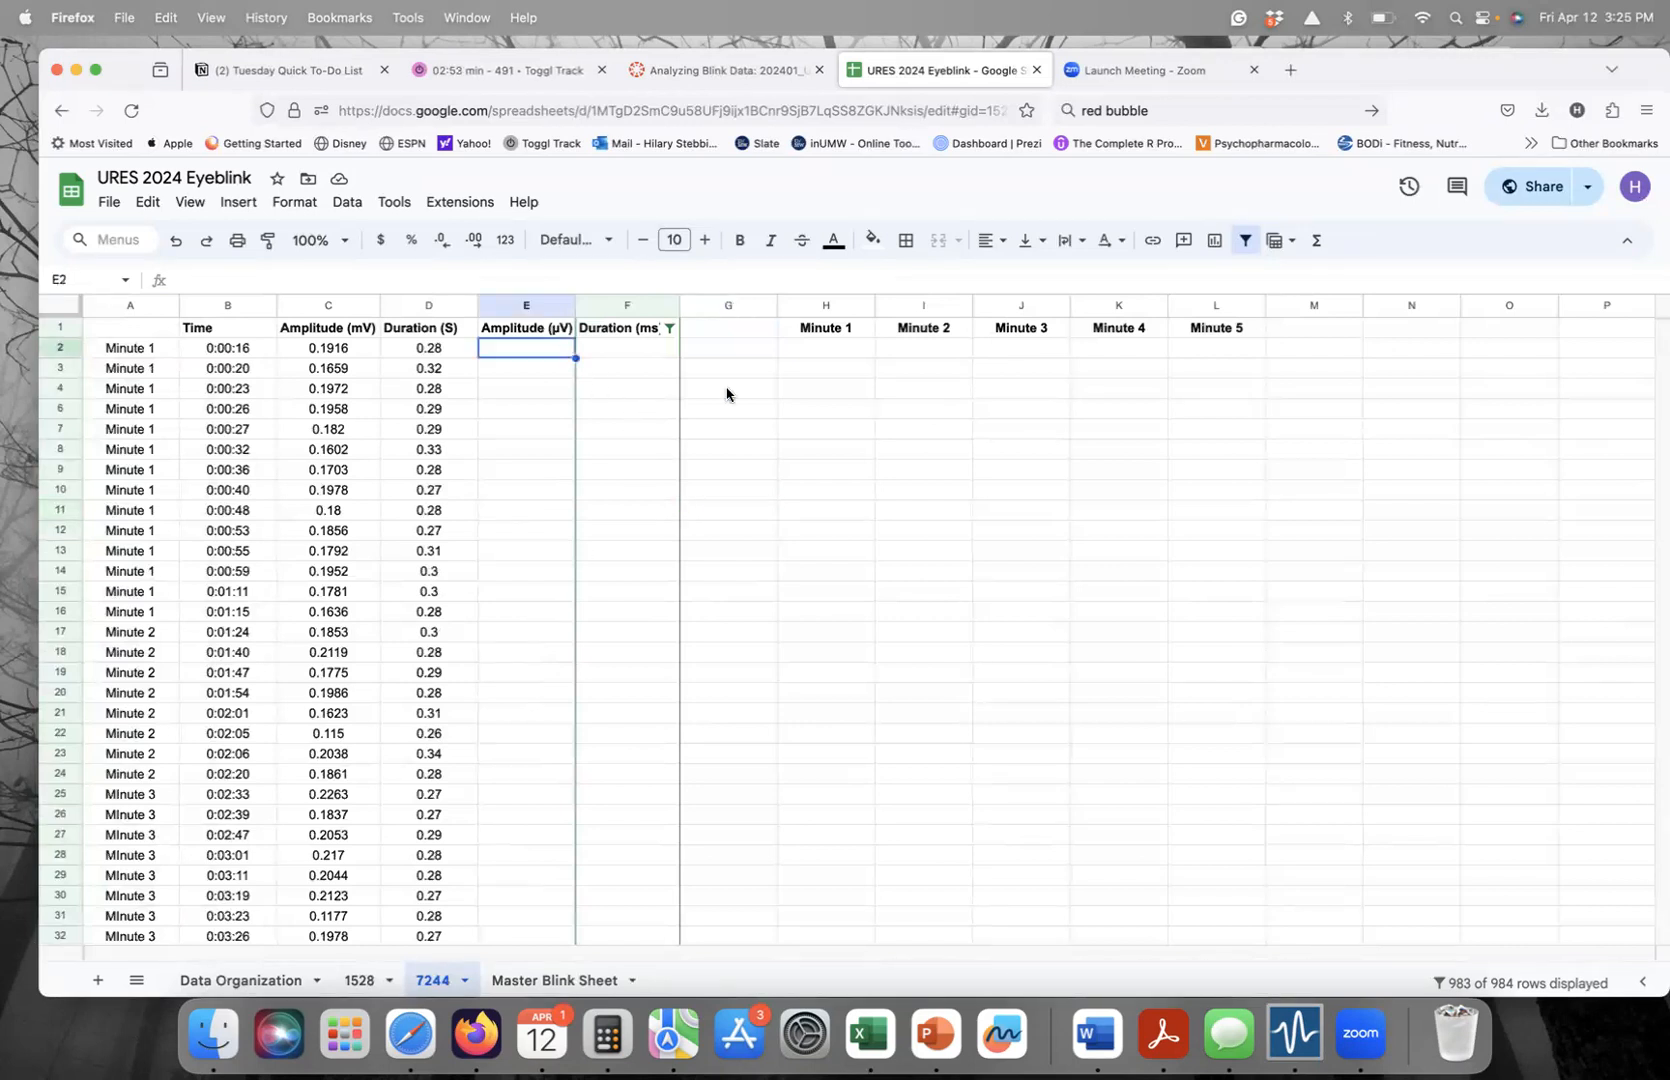
pyautogui.press('Return')
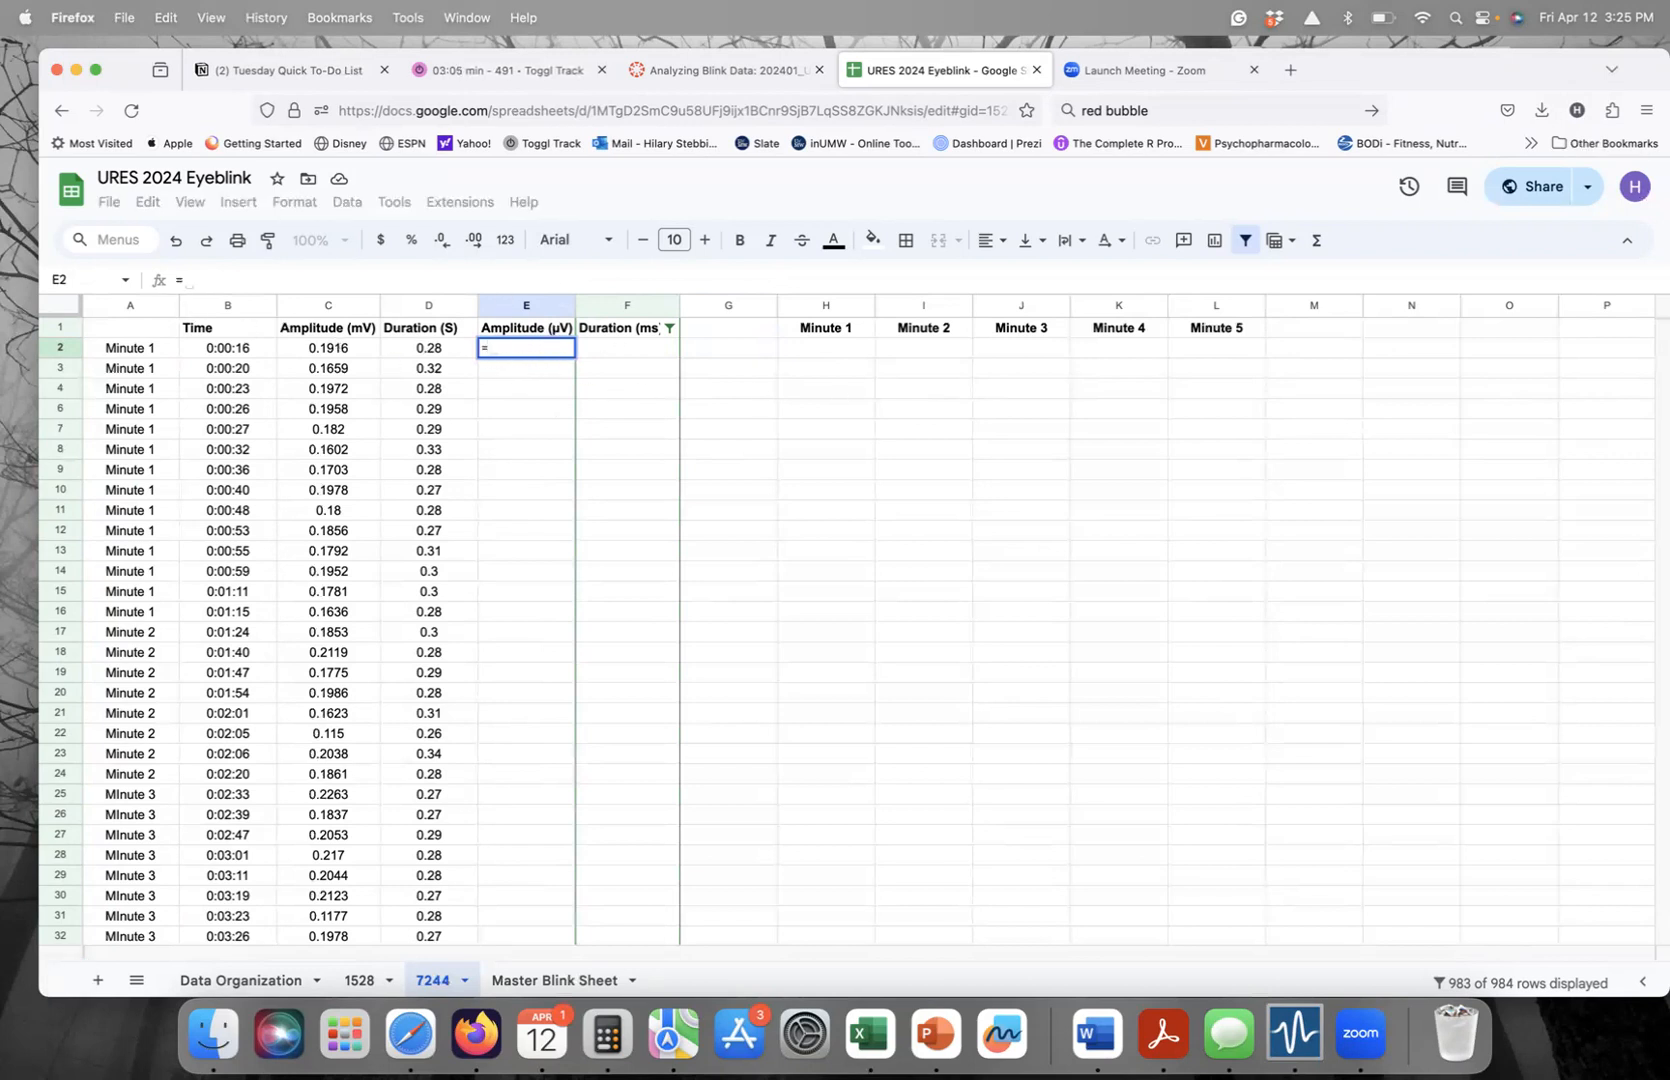
pyautogui.write('sum(')
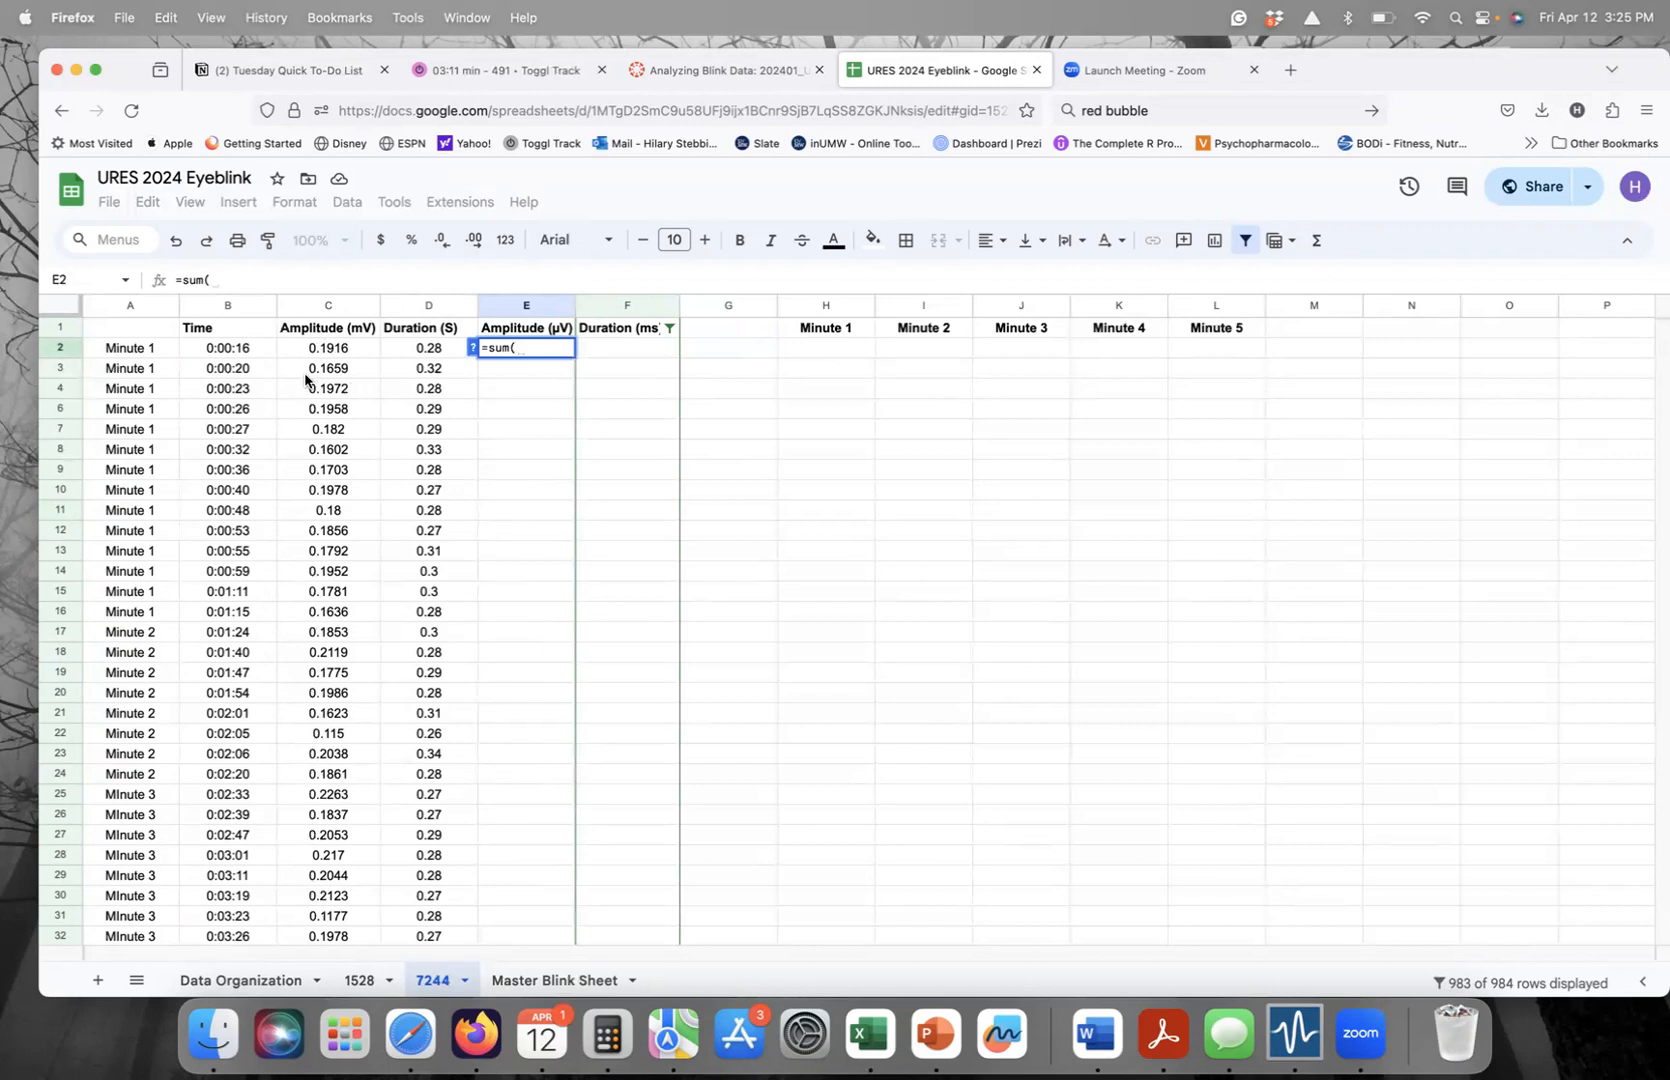
pyautogui.click(331, 348)
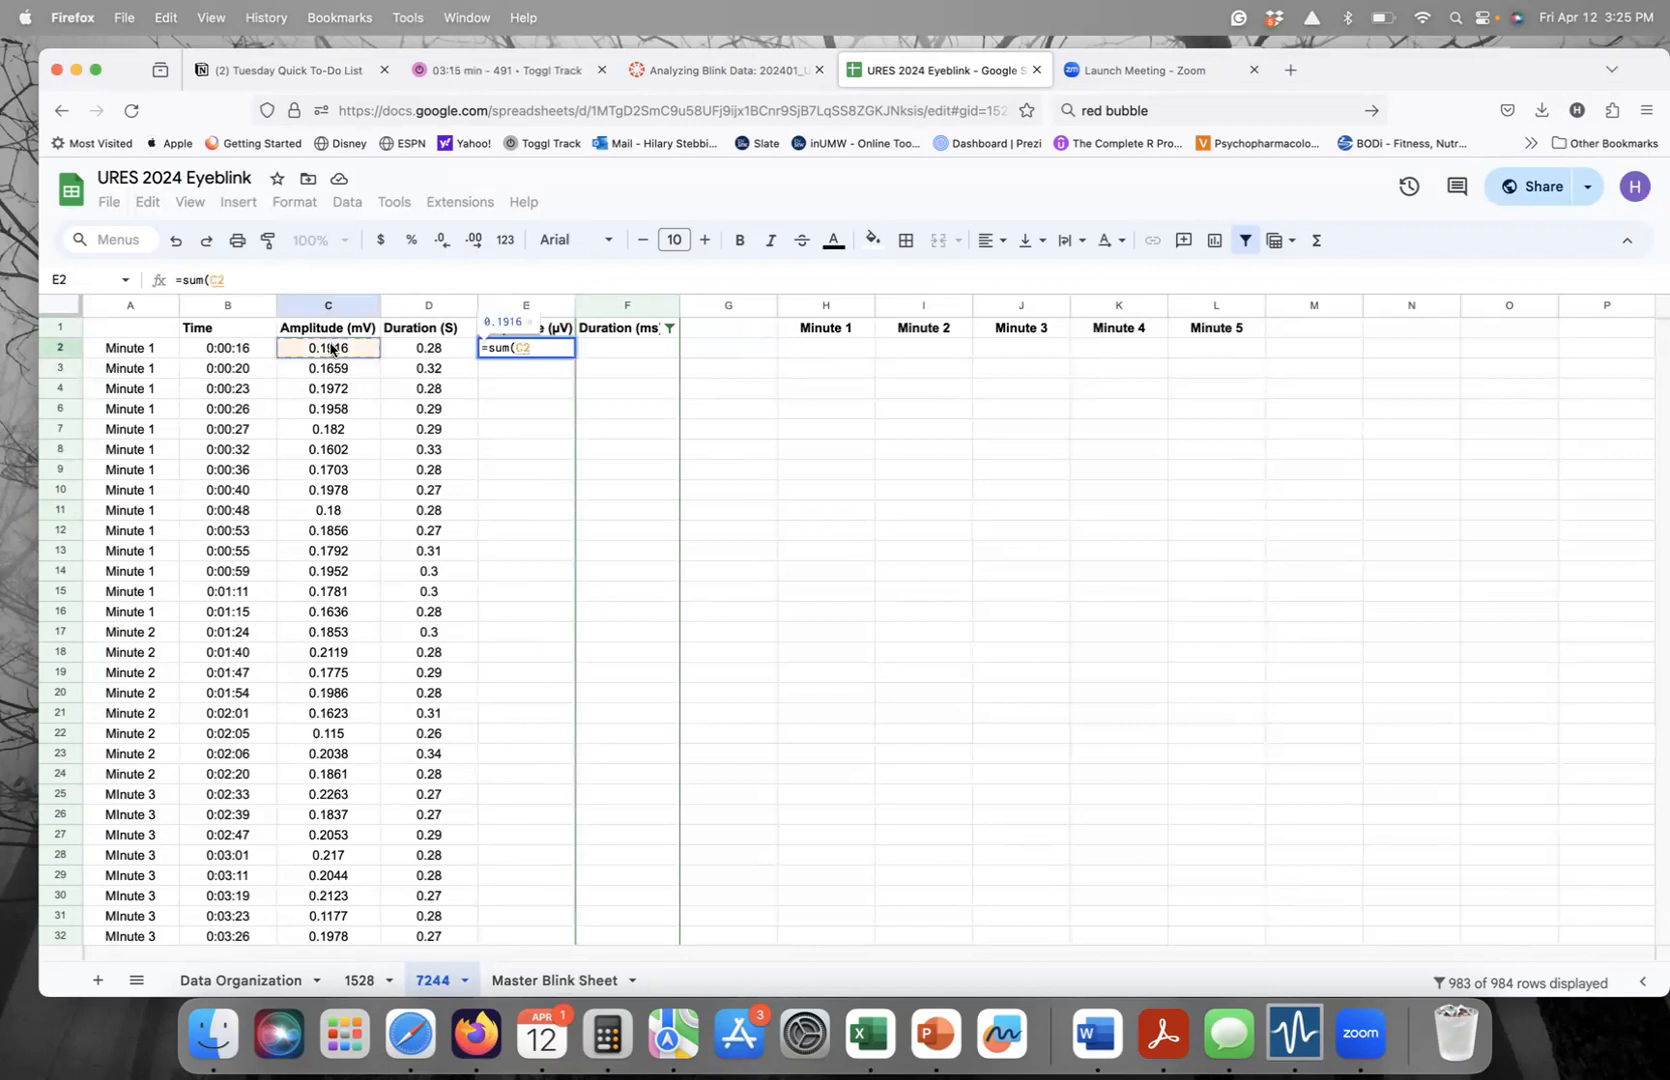
pyautogui.write('*1000)')
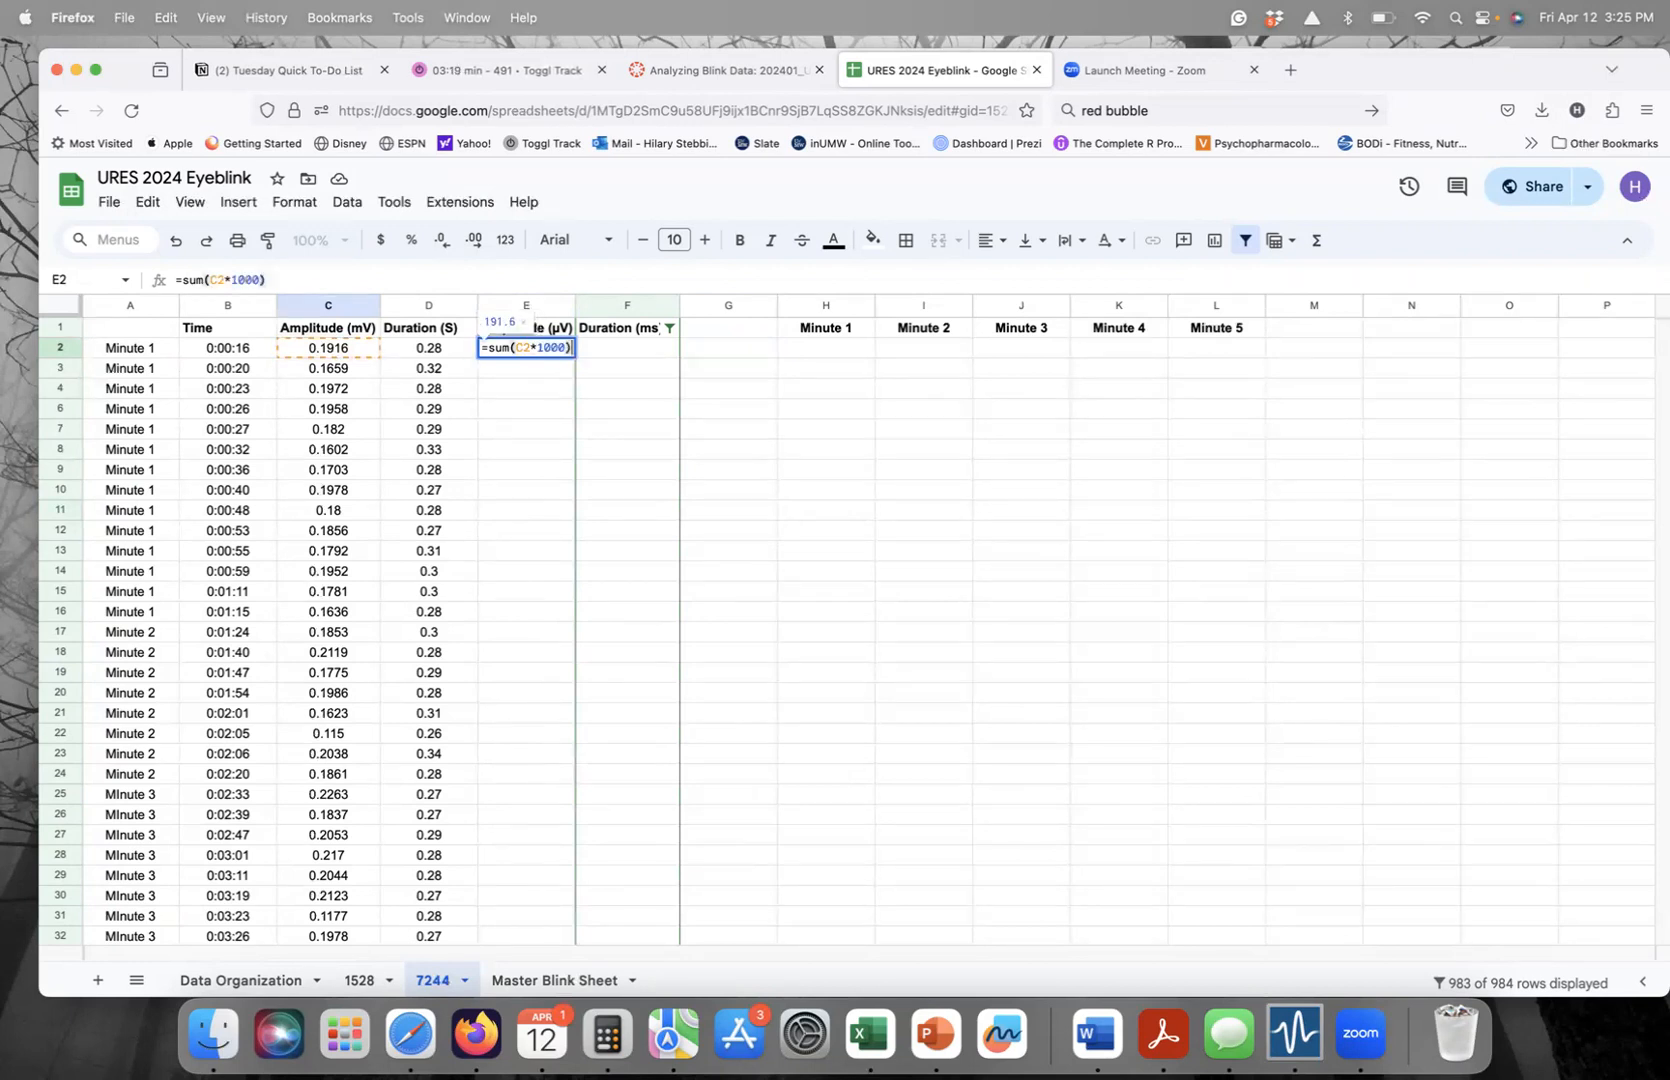
pyautogui.press('Return')
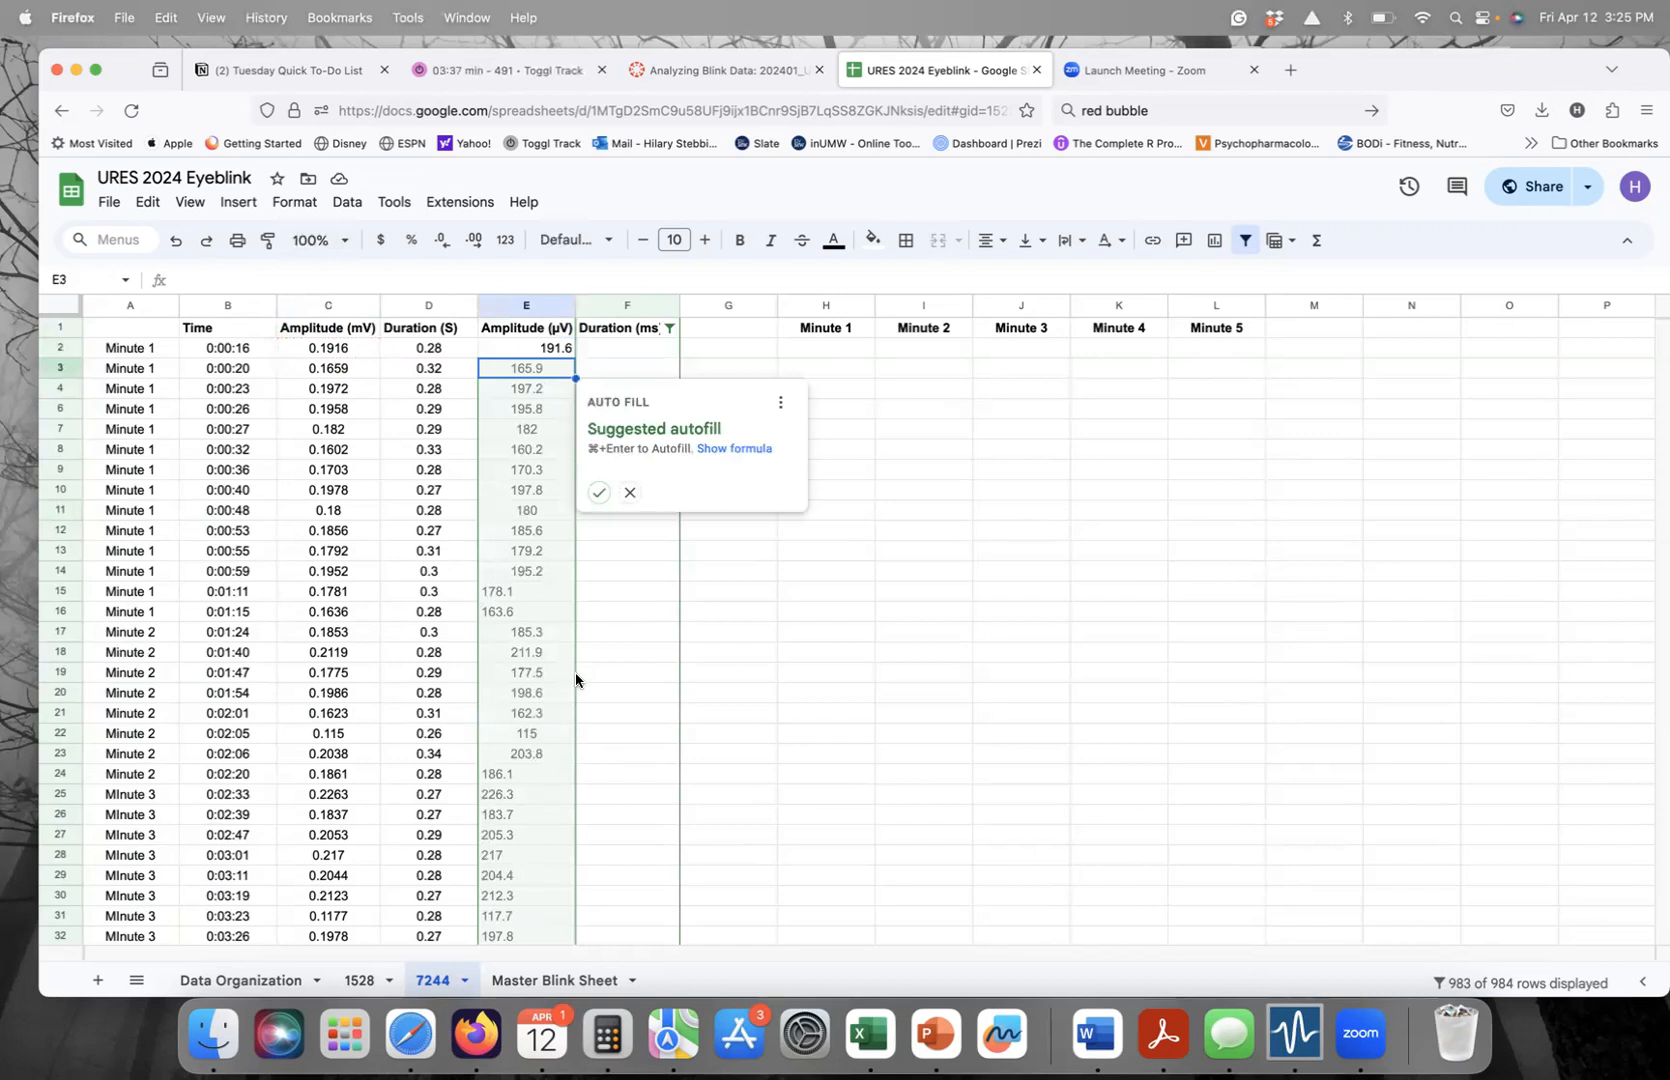
pyautogui.click(632, 494)
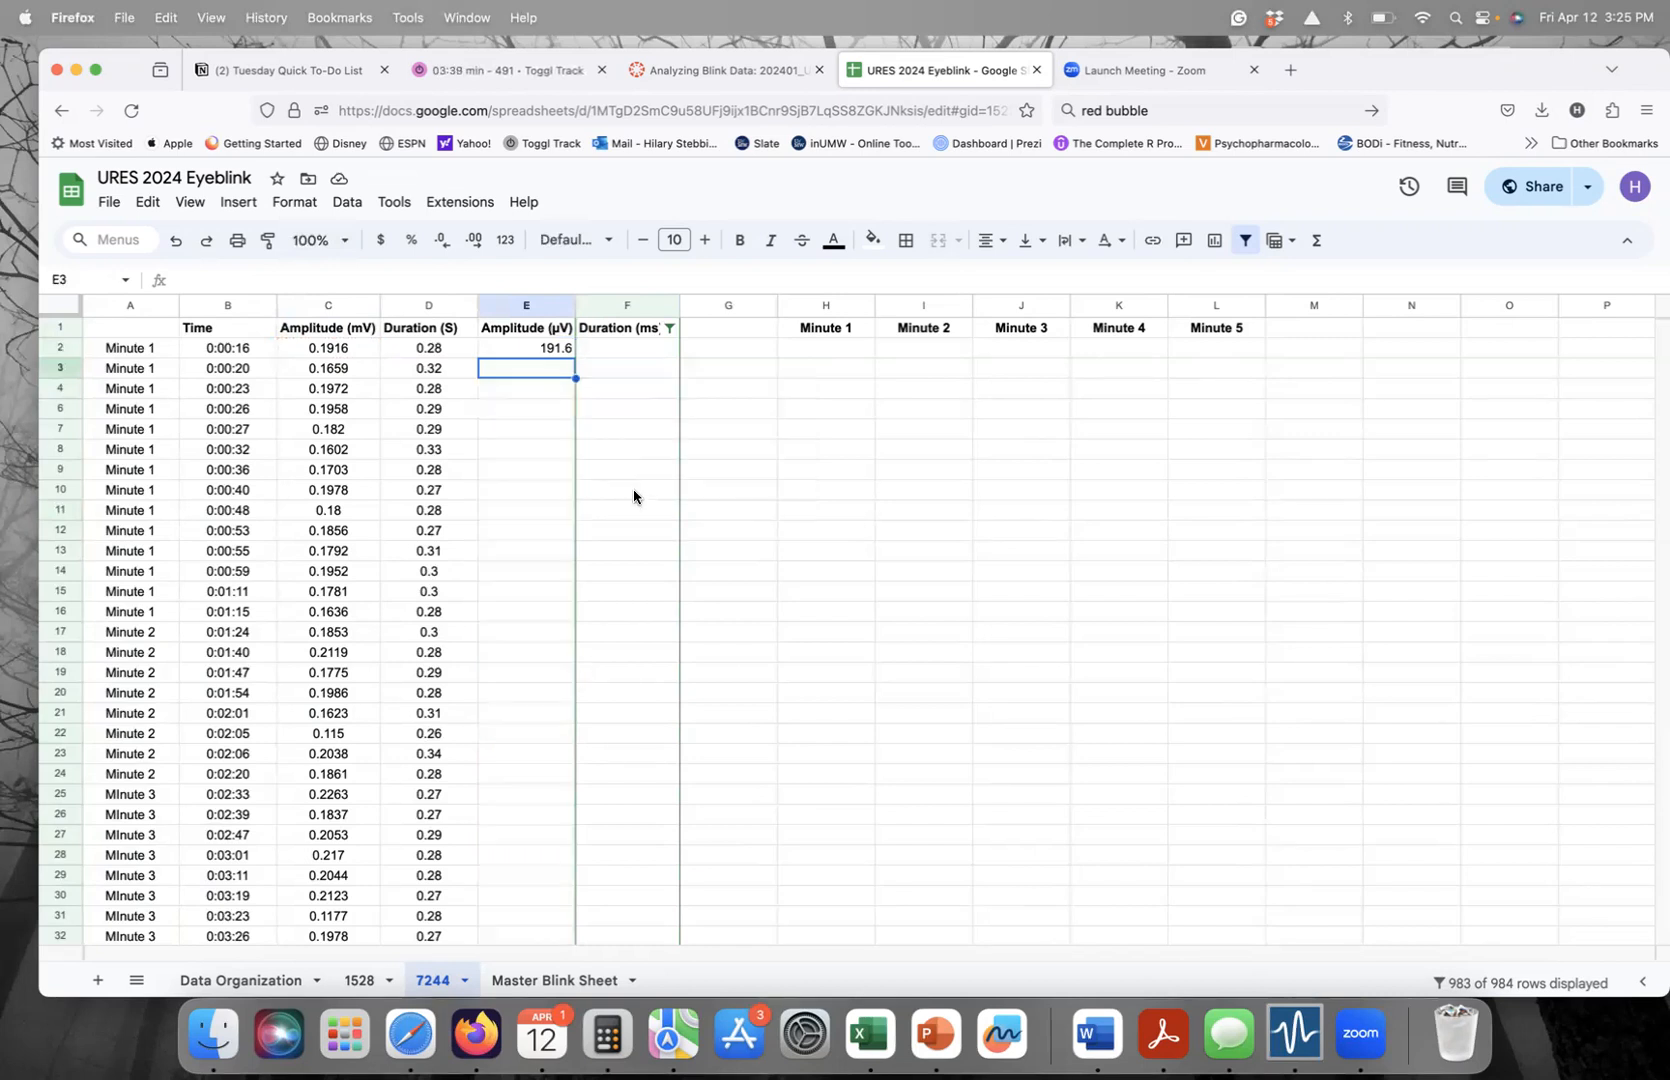
# - Fill the amplitude conversion formula from E2 down to E49
pyautogui.click(537, 349)
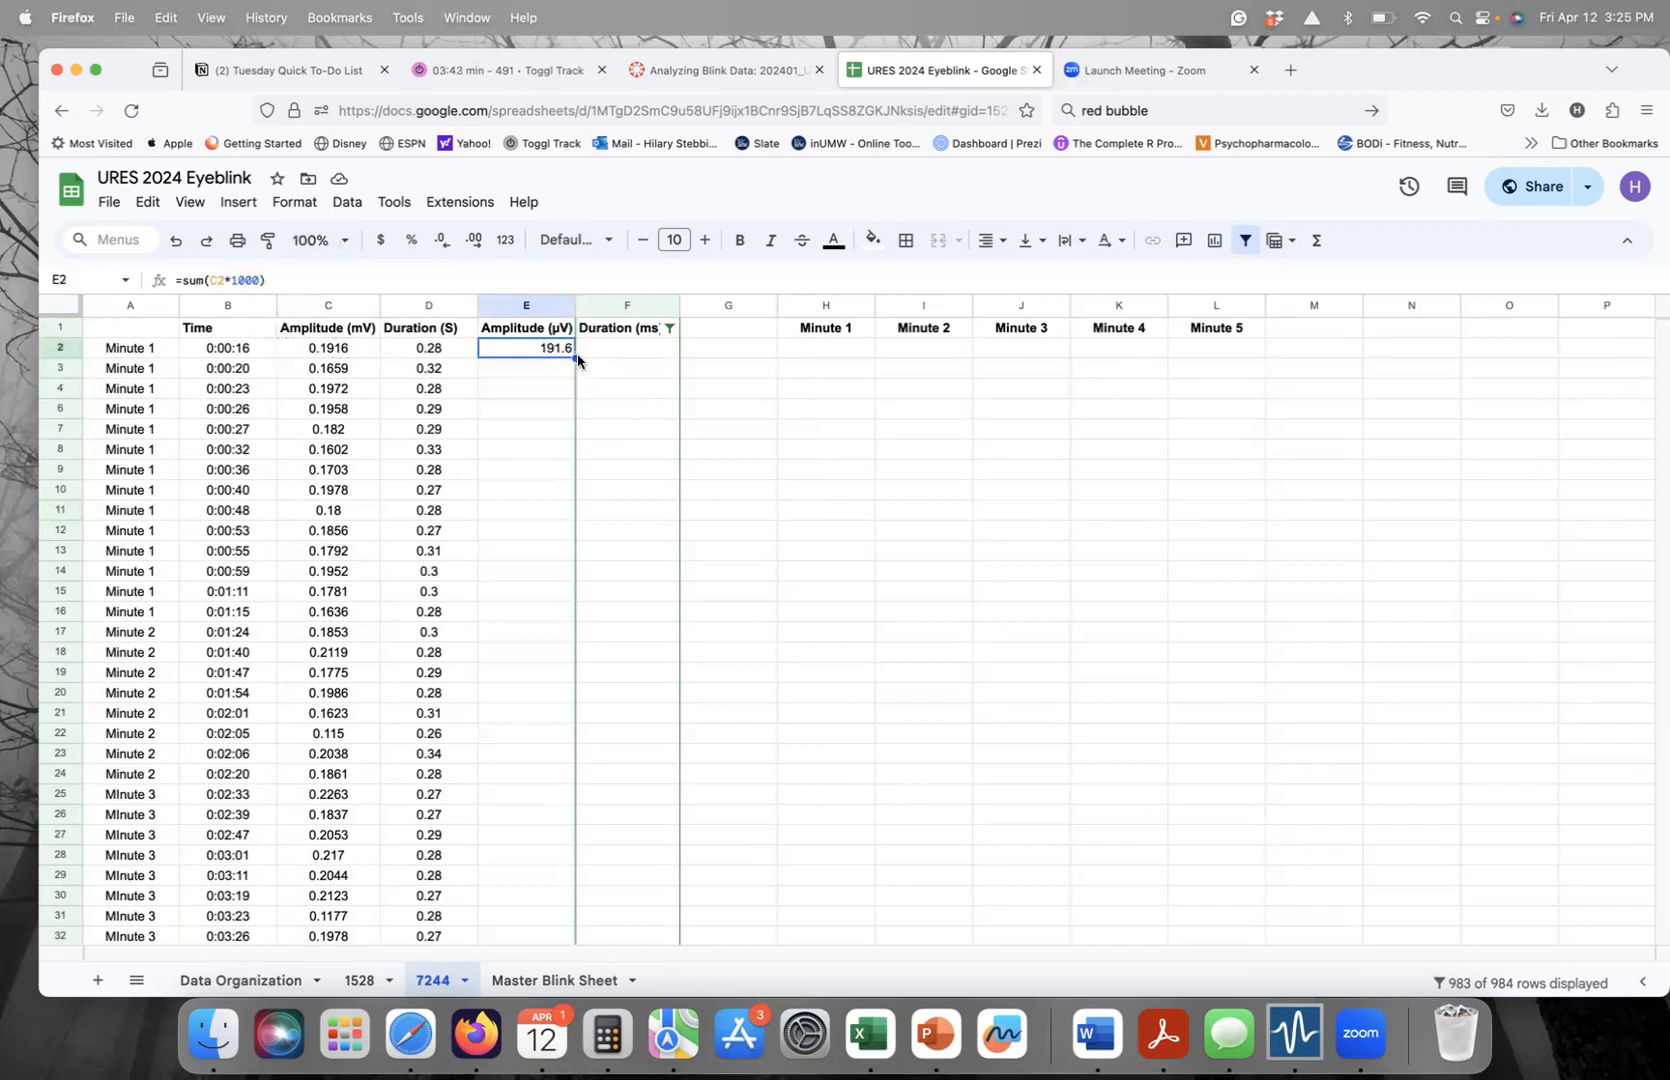
pyautogui.moveTo(577, 357); pyautogui.dragTo(578, 552)
pyautogui.moveTo(585, 878); pyautogui.dragTo(581, 996)
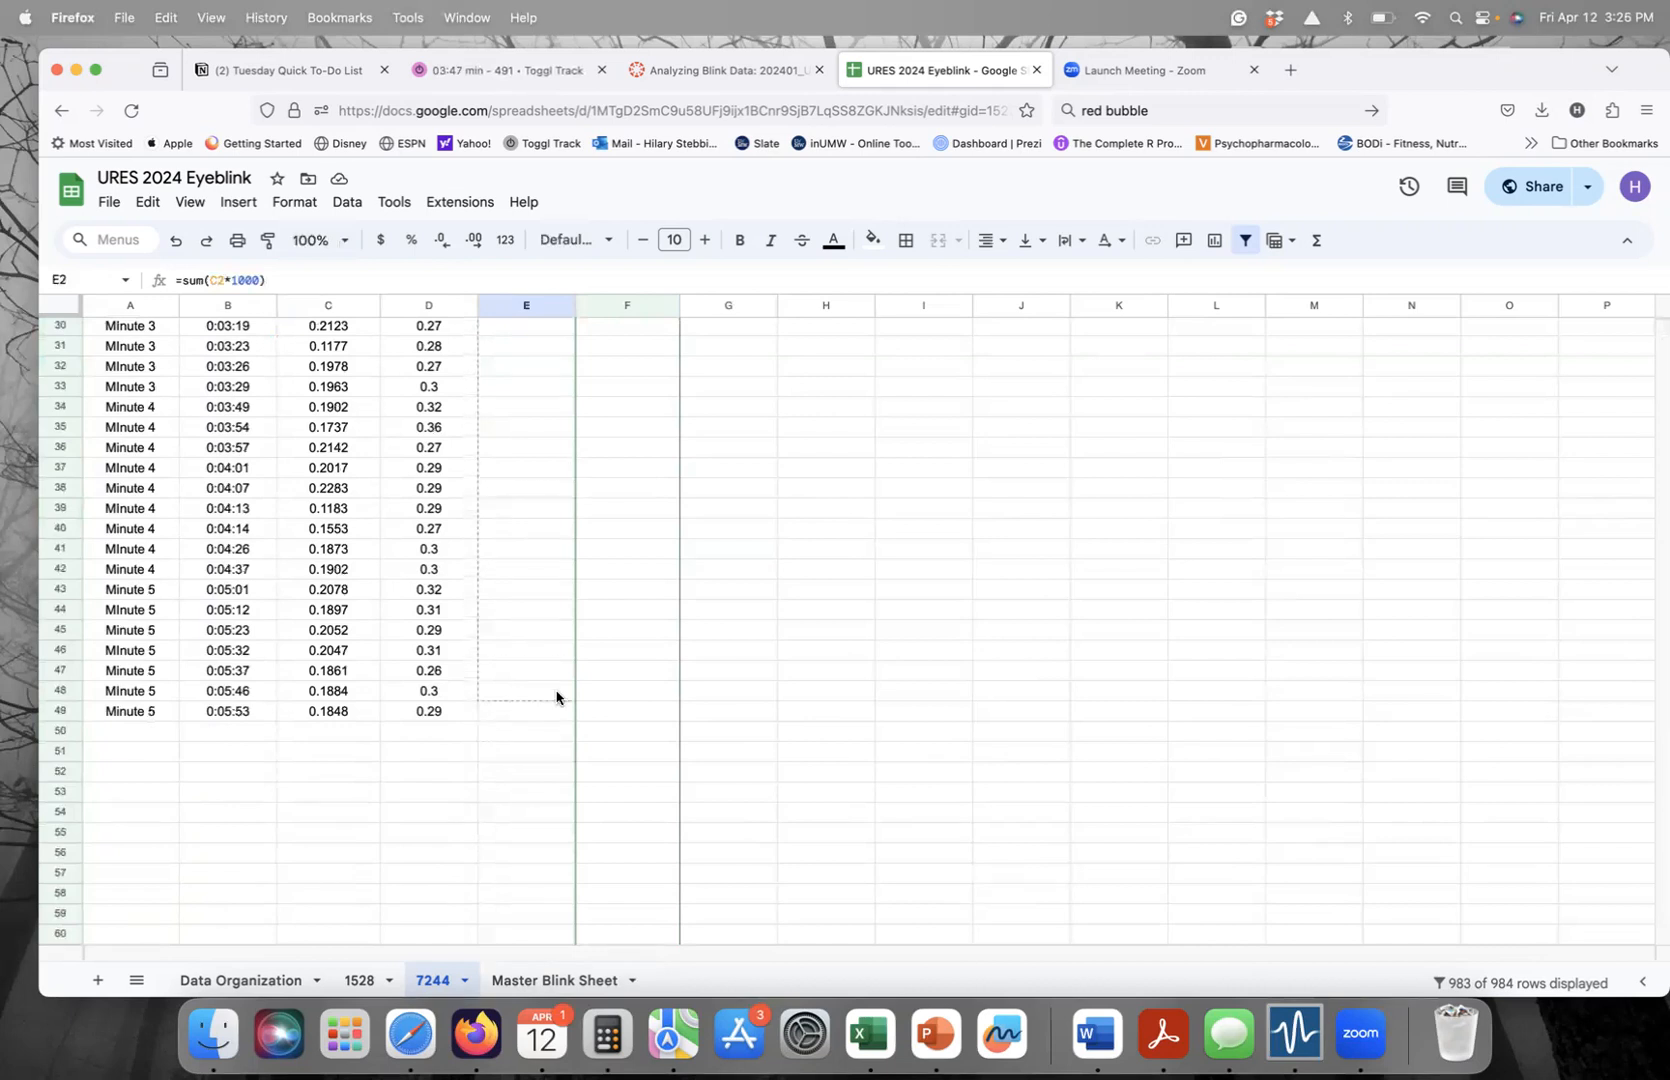
pyautogui.keyDown('shift'); pyautogui.click(555, 705); pyautogui.keyUp('shift')
pyautogui.press('super+v')
pyautogui.scroll(1, 612, 678)
pyautogui.scroll(6, 612, 678)
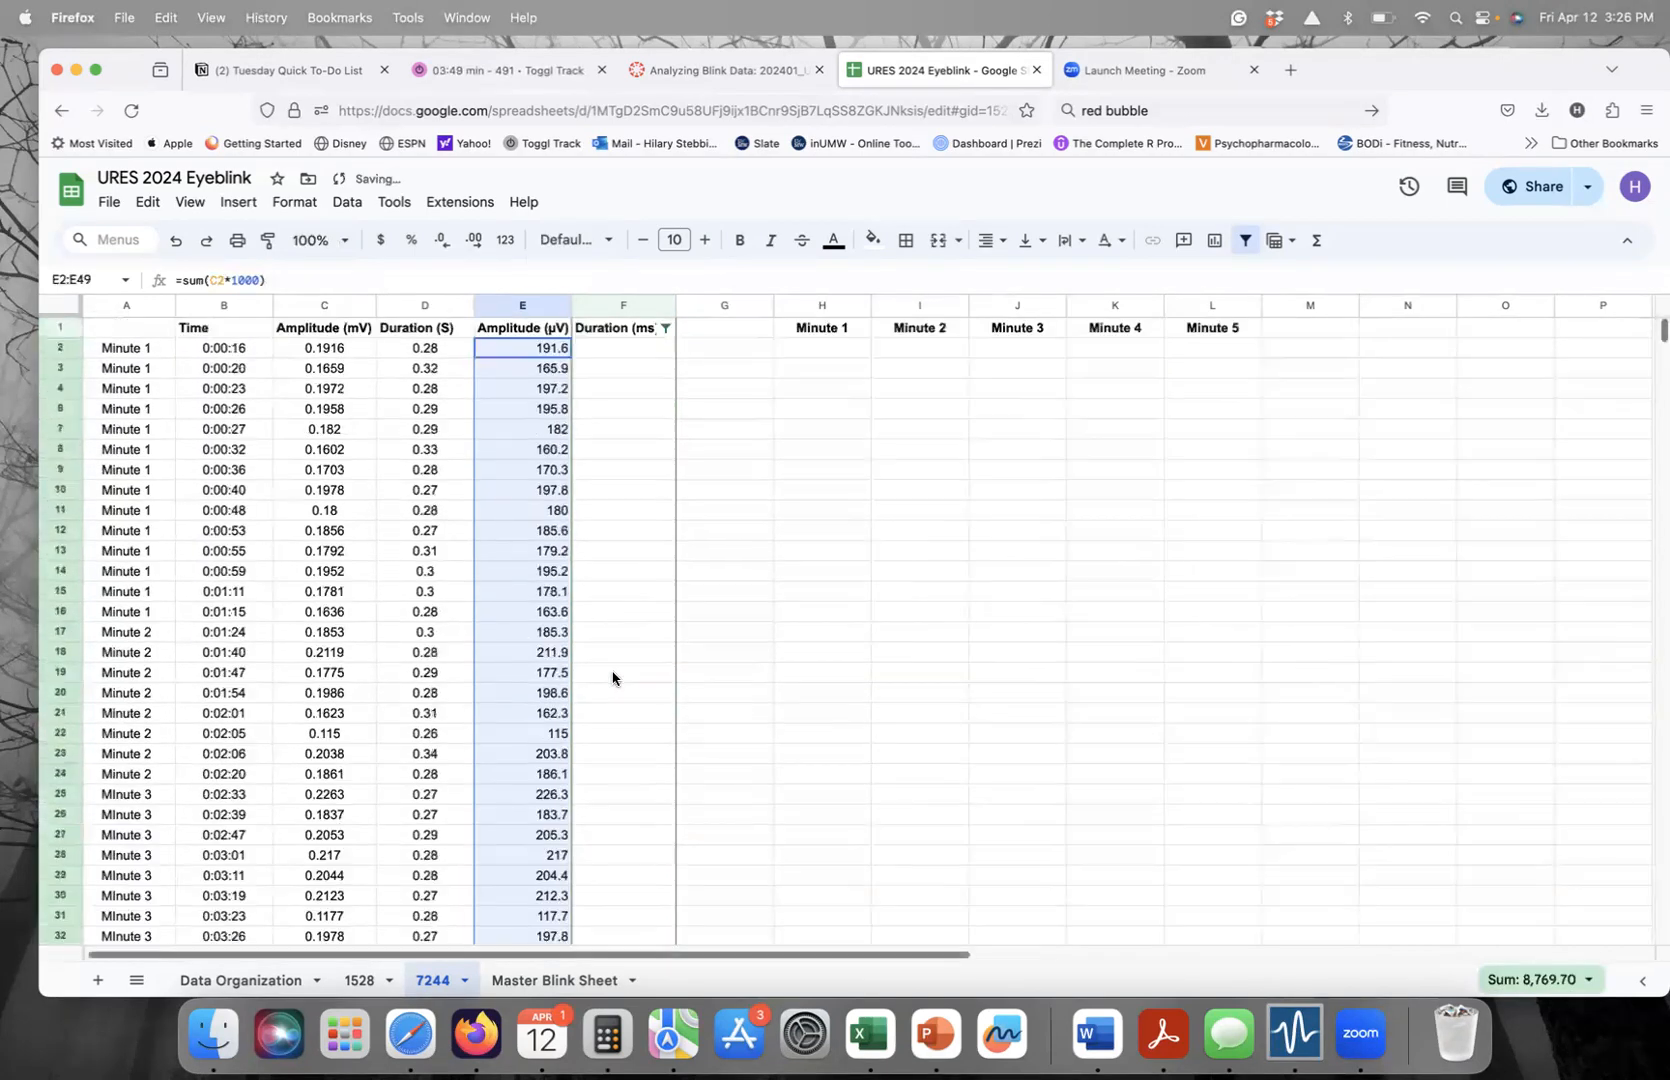
# - Center-align the whole Amplitude (µV) column E
pyautogui.click(515, 305)
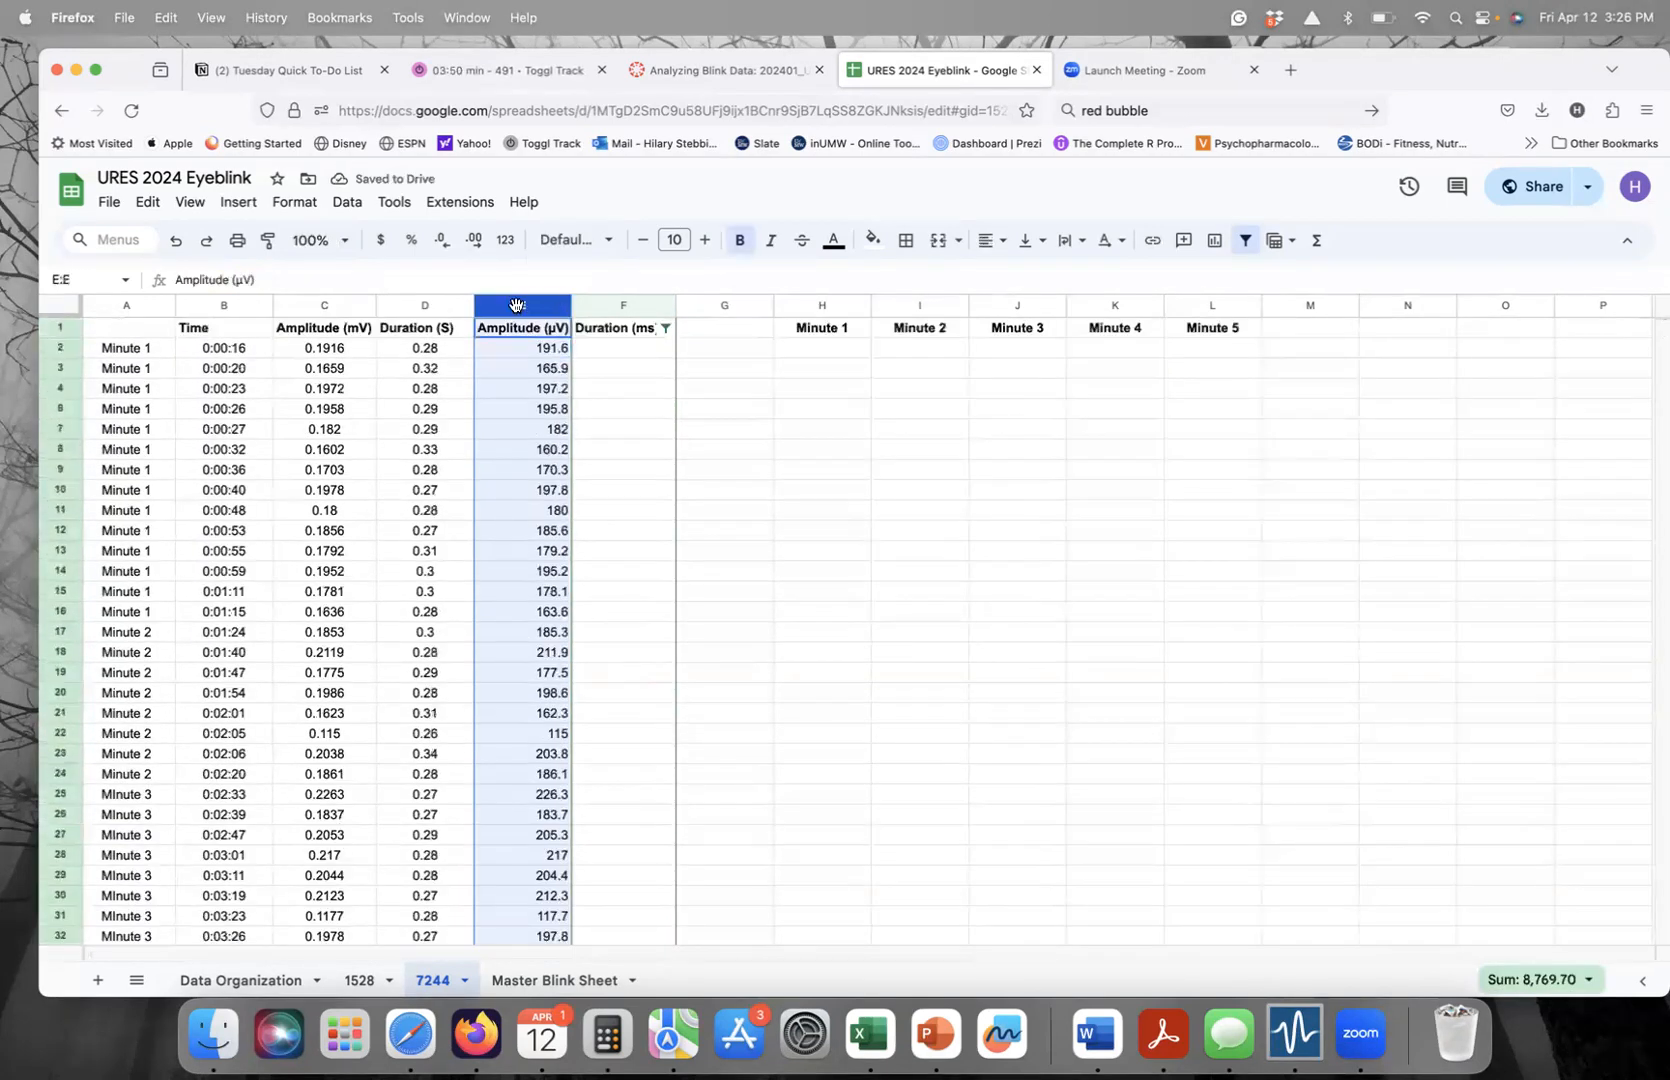
pyautogui.click(990, 240)
pyautogui.click(1020, 271)
pyautogui.click(881, 613)
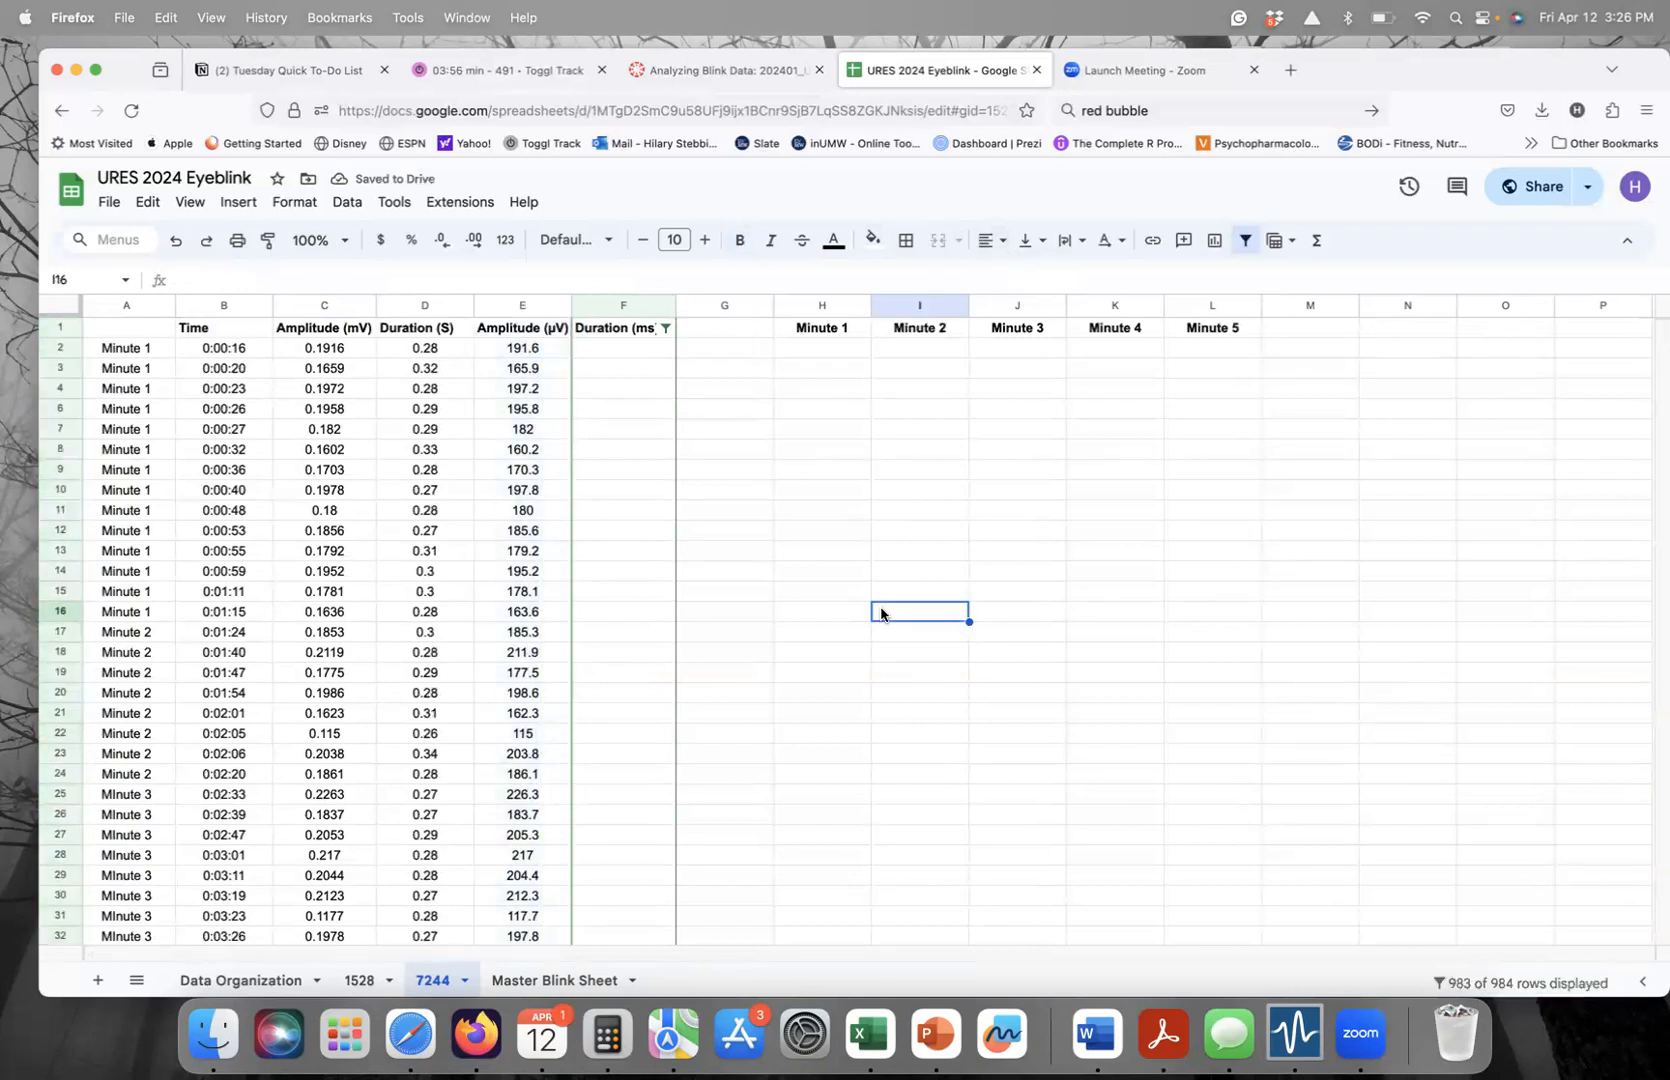
# - Enter the formula =sum(D2*1000) in F2 under Duration (ms) and accept the suggested autofill for the rest of the column
pyautogui.scroll(-8, 881, 613)
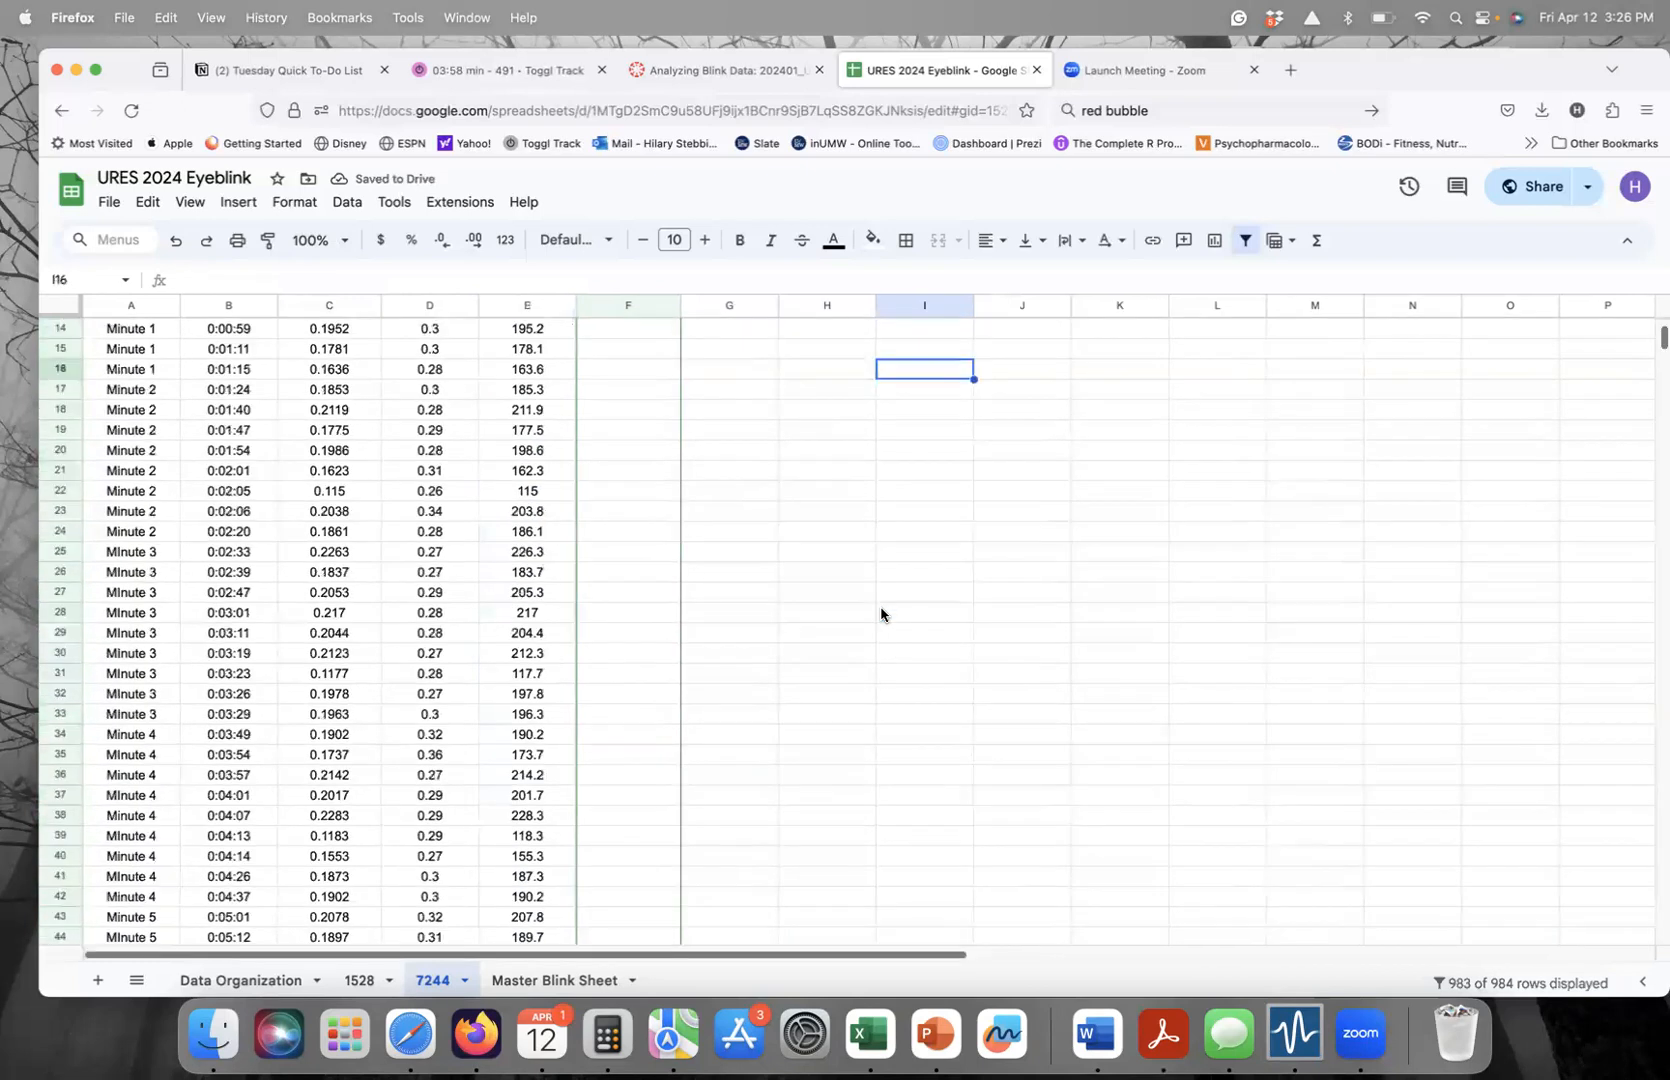
pyautogui.scroll(-4, 881, 613)
pyautogui.scroll(12, 881, 613)
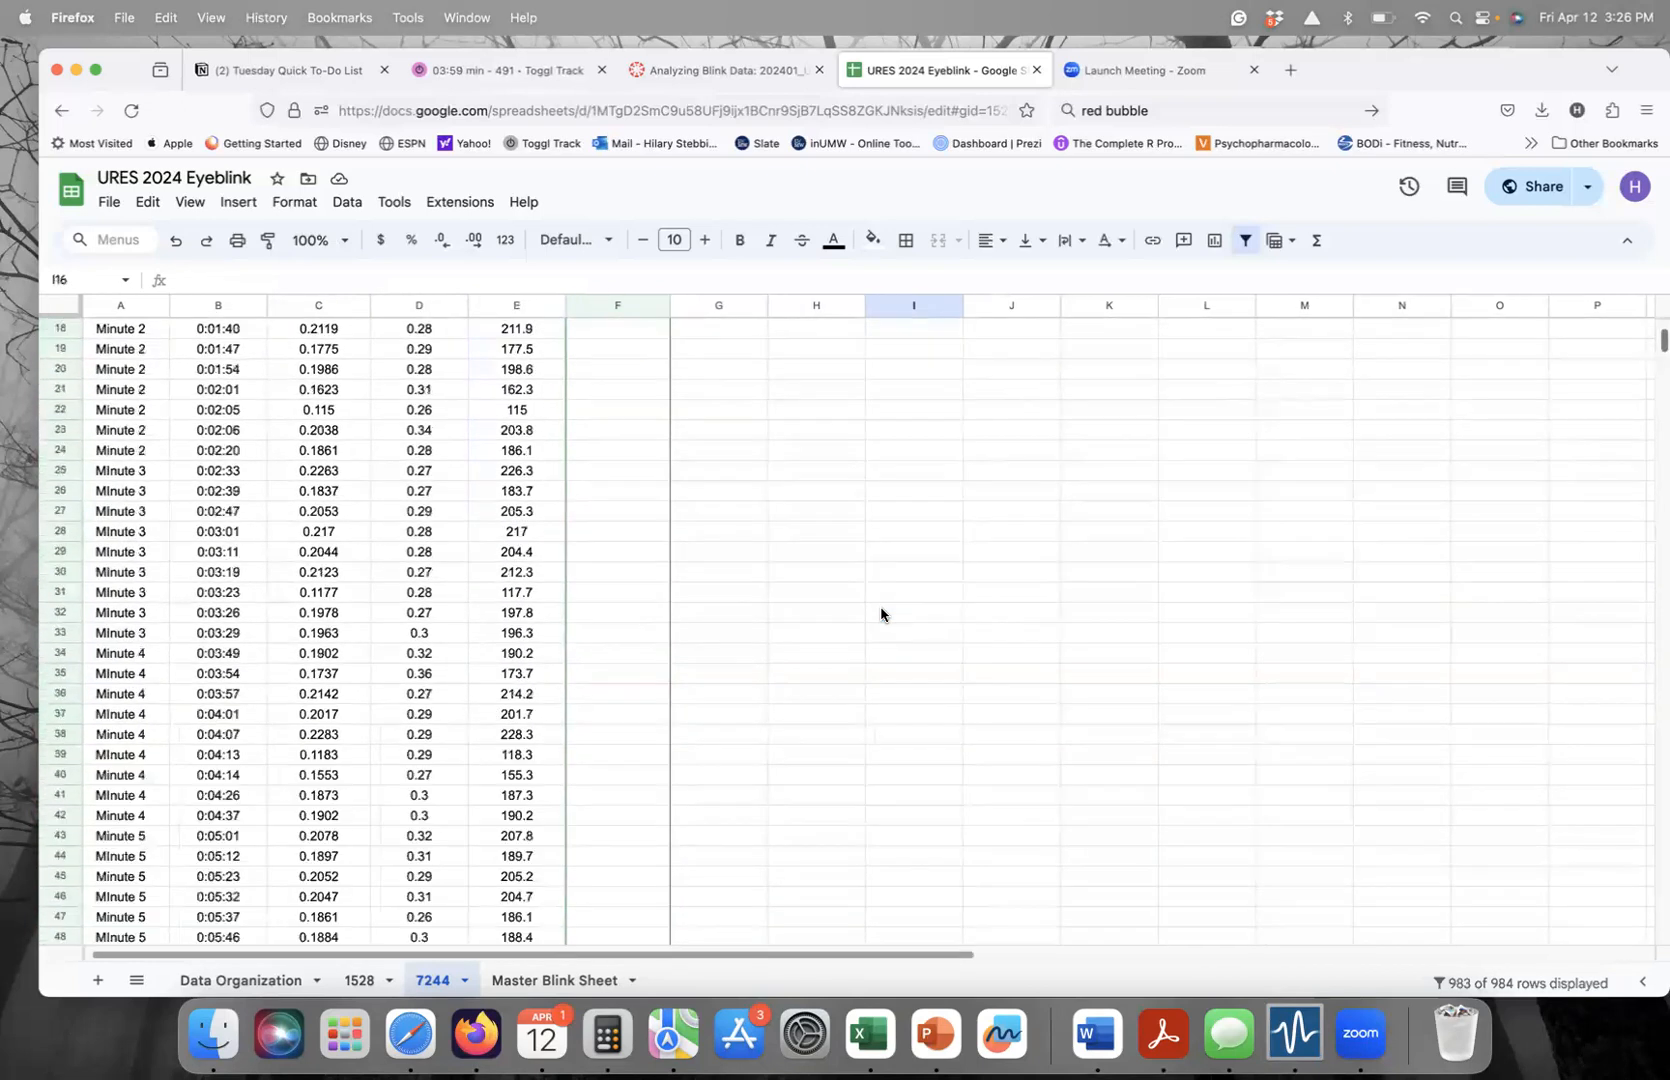
pyautogui.hscroll(-1, 677, 508)
pyautogui.scroll(-1, 677, 508)
pyautogui.scroll(1, 648, 513)
pyautogui.click(630, 346)
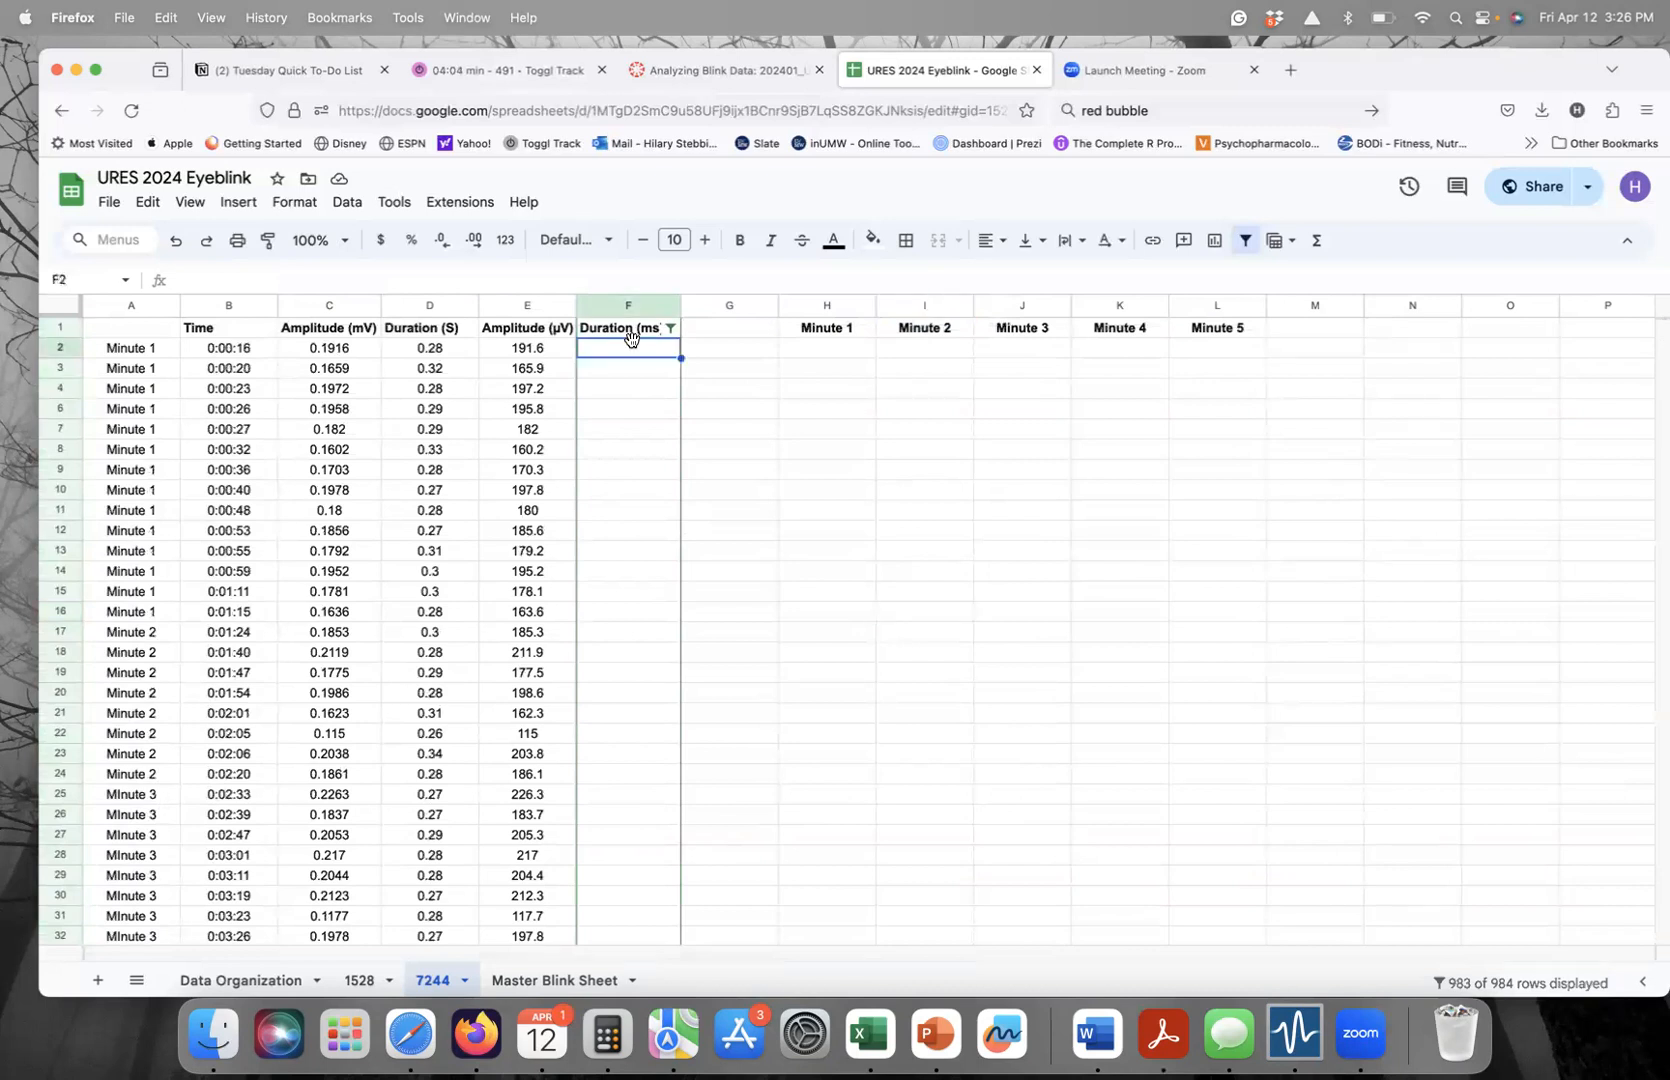
pyautogui.write('=sum(')
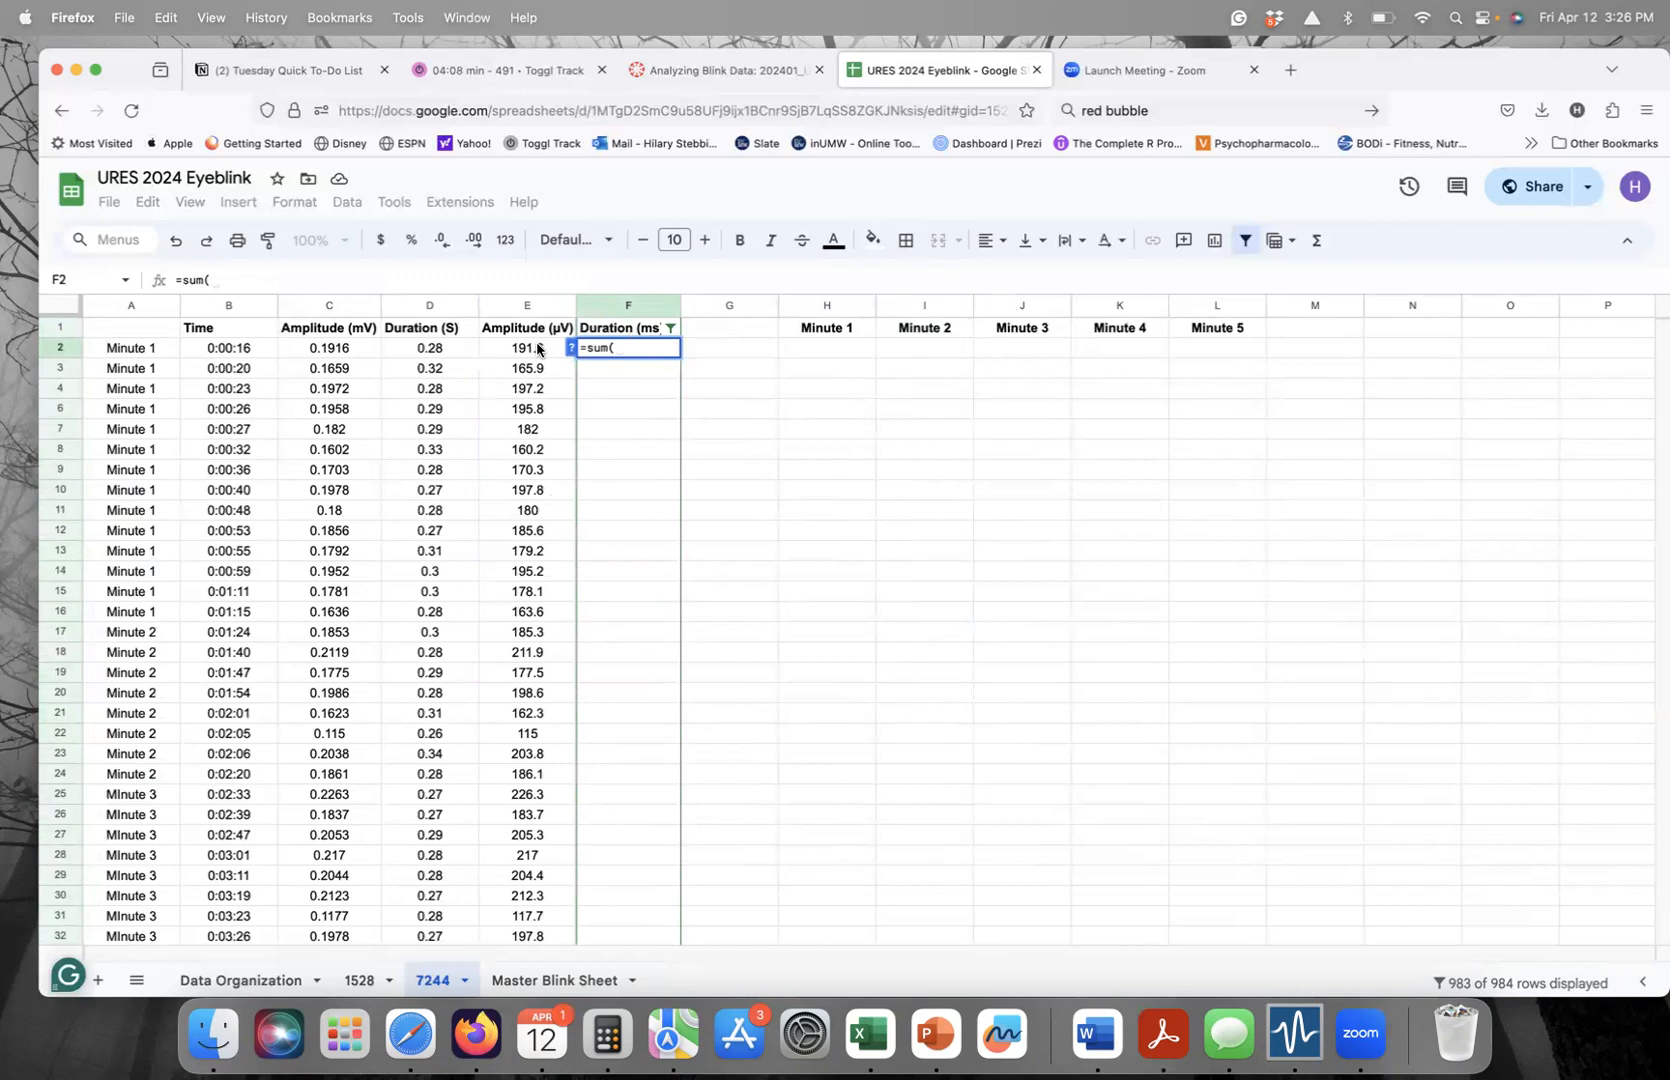
pyautogui.click(423, 349)
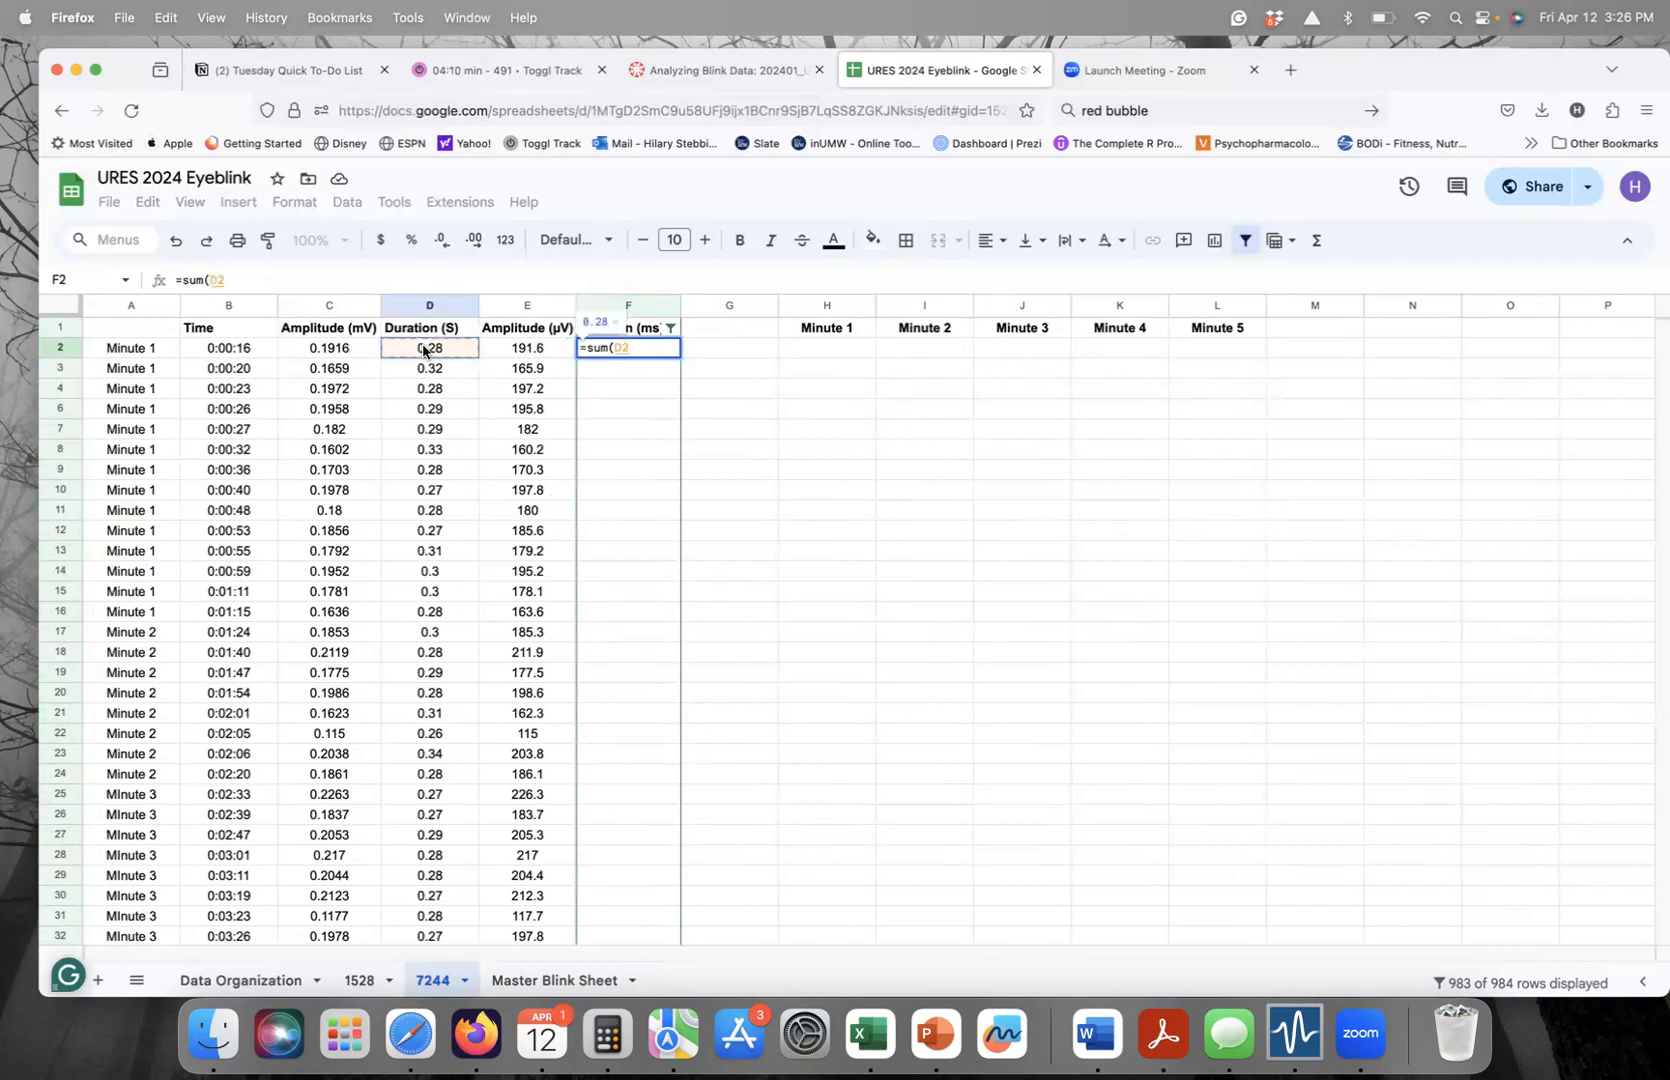
pyautogui.write('*1000)')
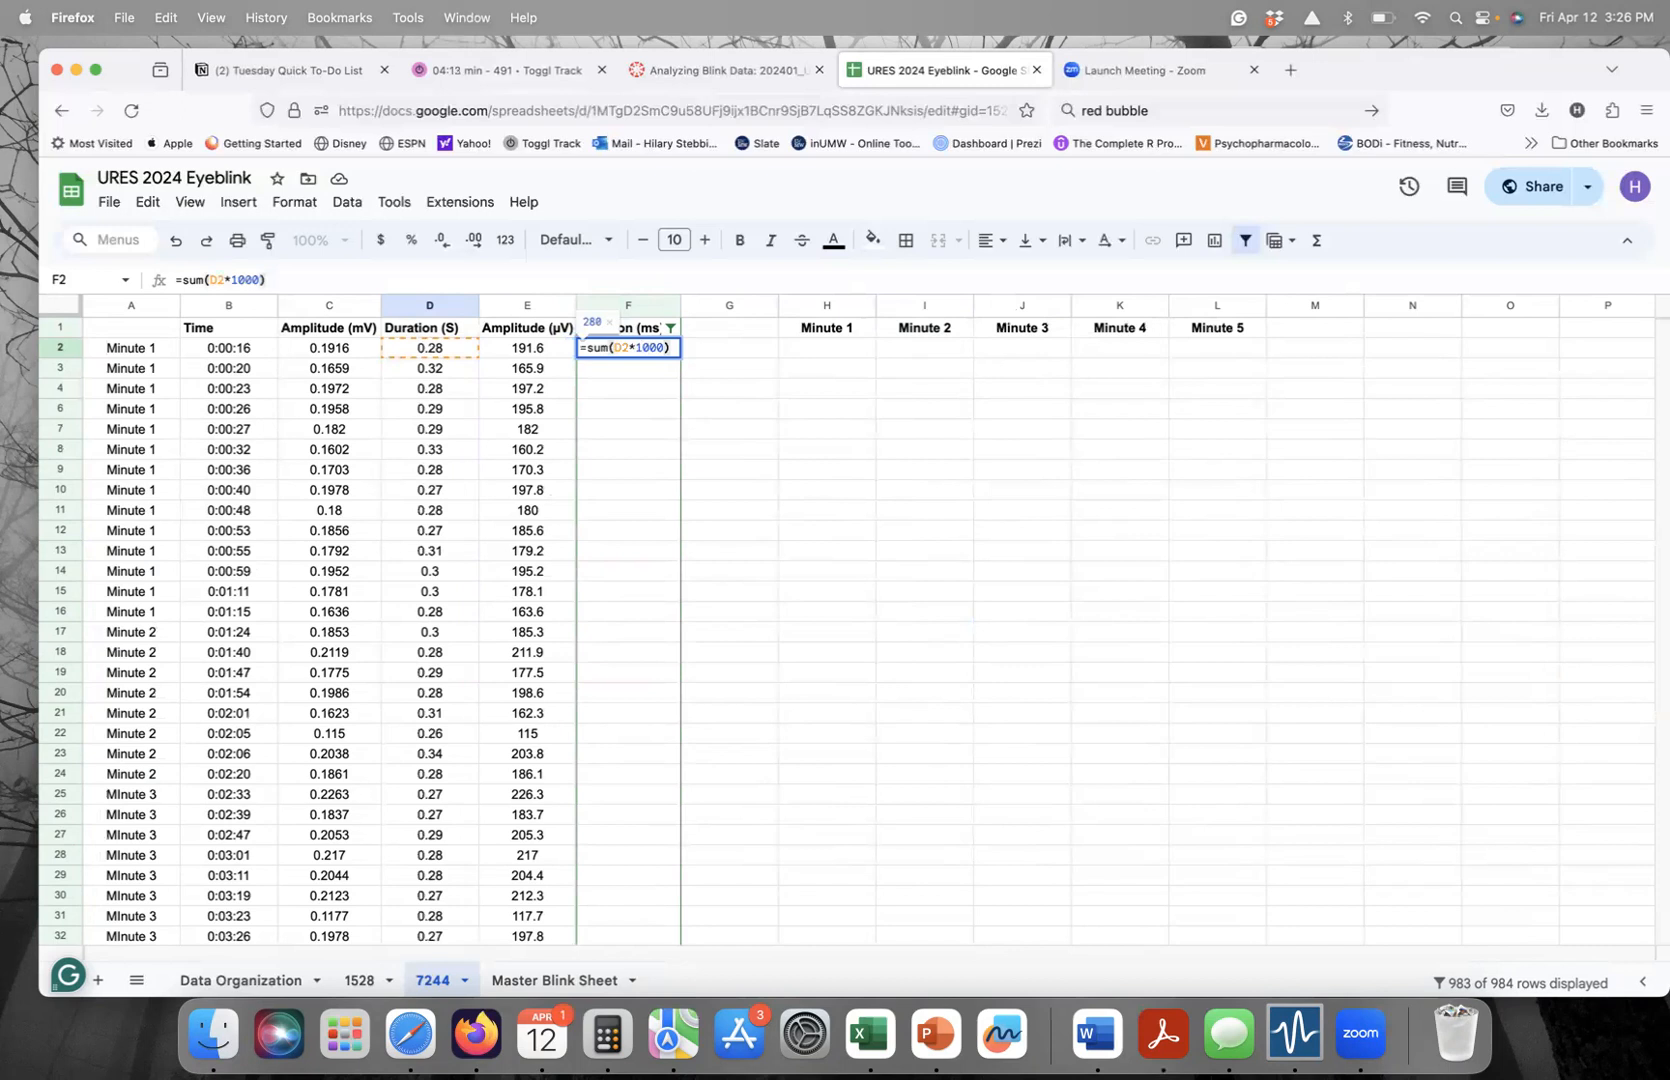
pyautogui.press('Return')
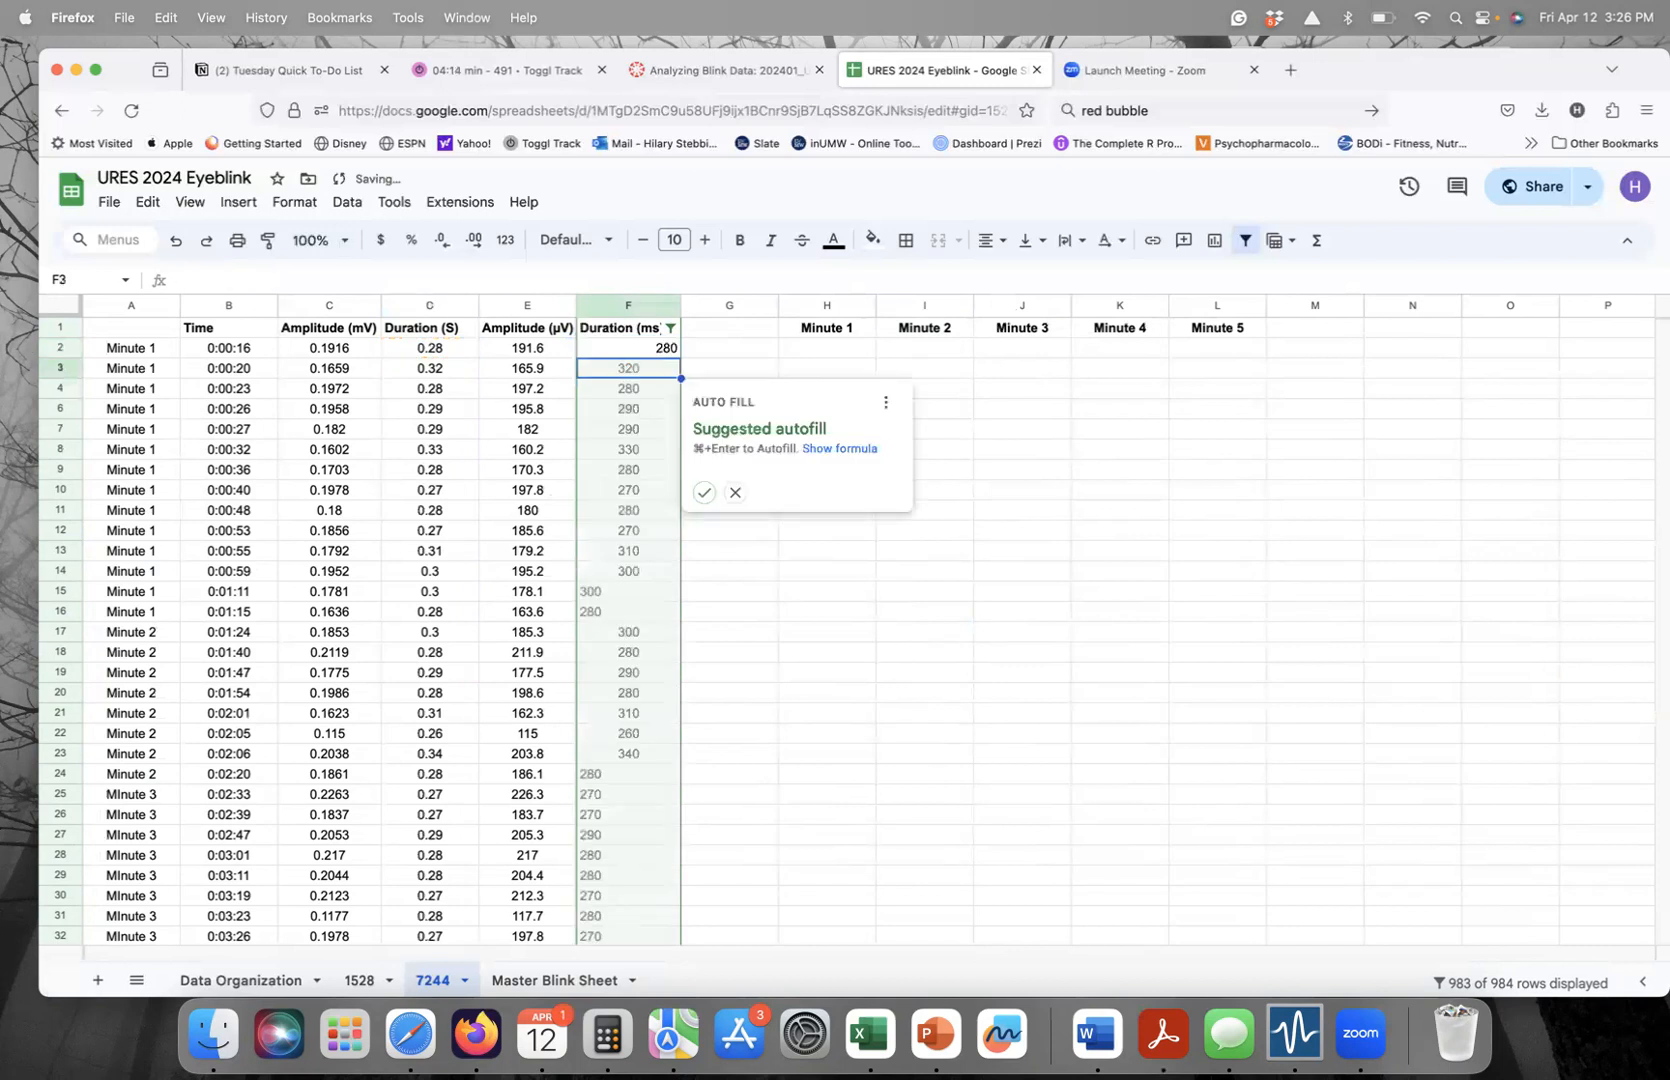
pyautogui.click(704, 492)
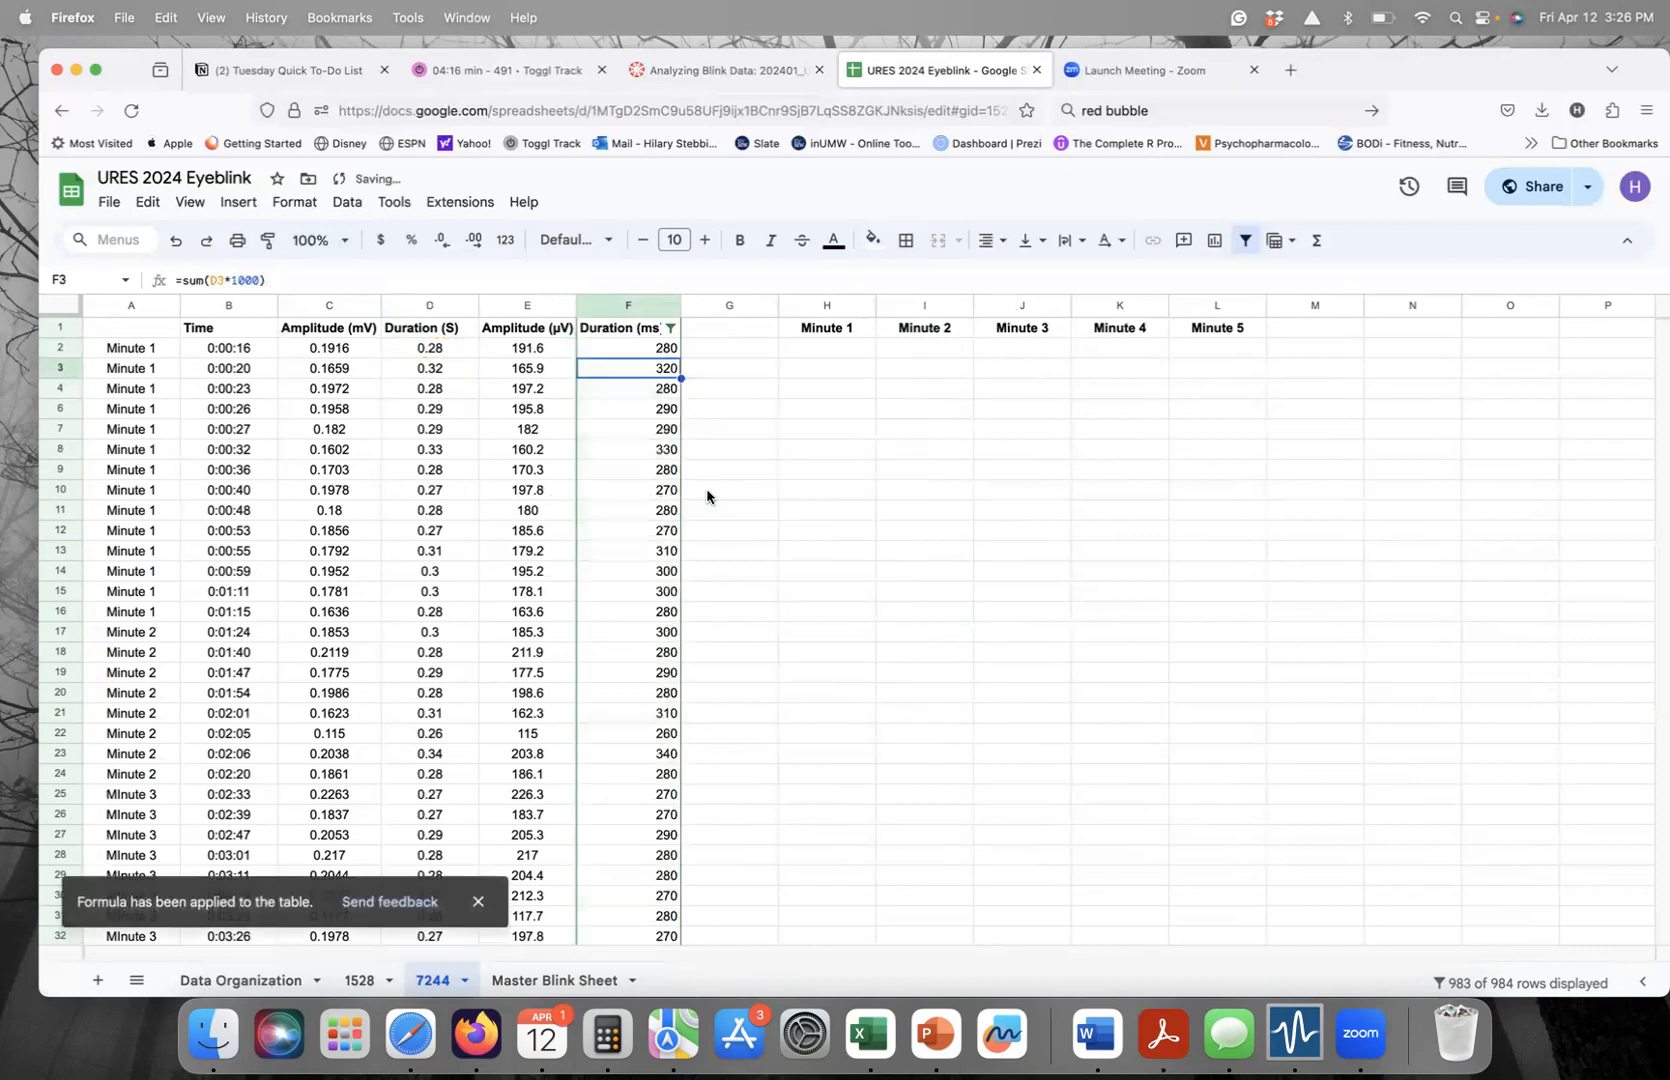
# - Center-align the whole Duration (ms) column F
pyautogui.click(785, 548)
pyautogui.click(640, 305)
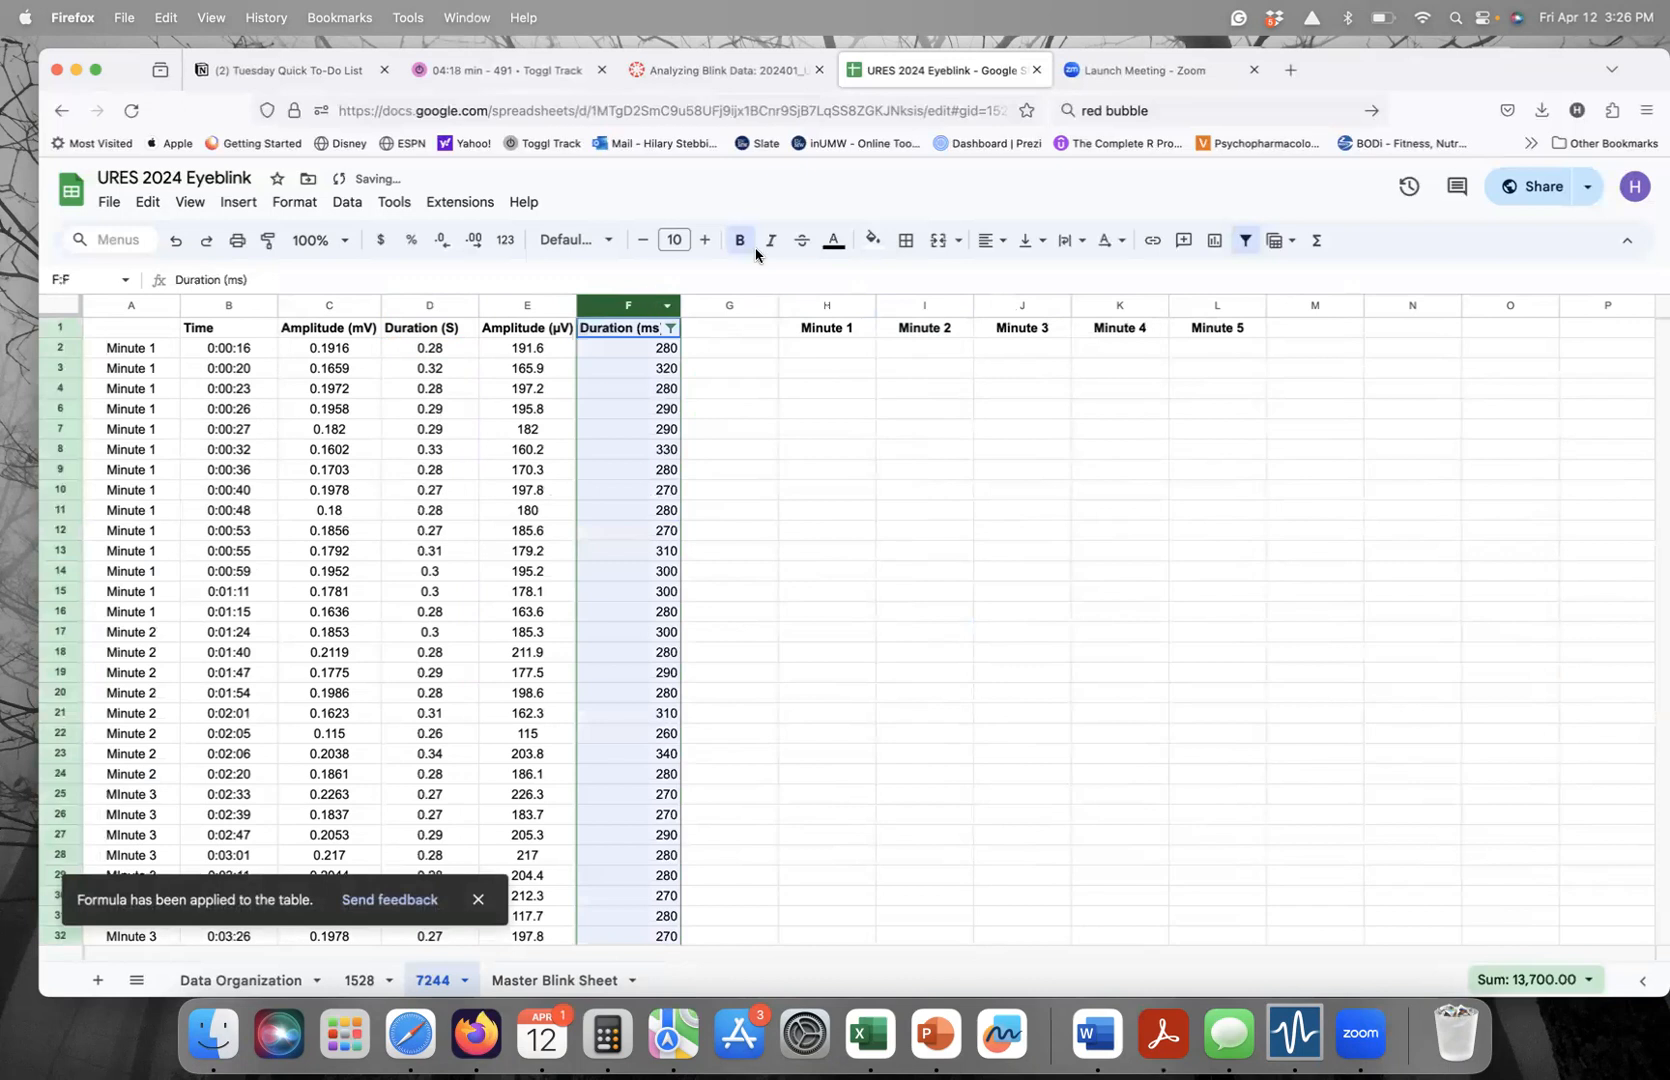
pyautogui.click(993, 242)
pyautogui.click(1022, 277)
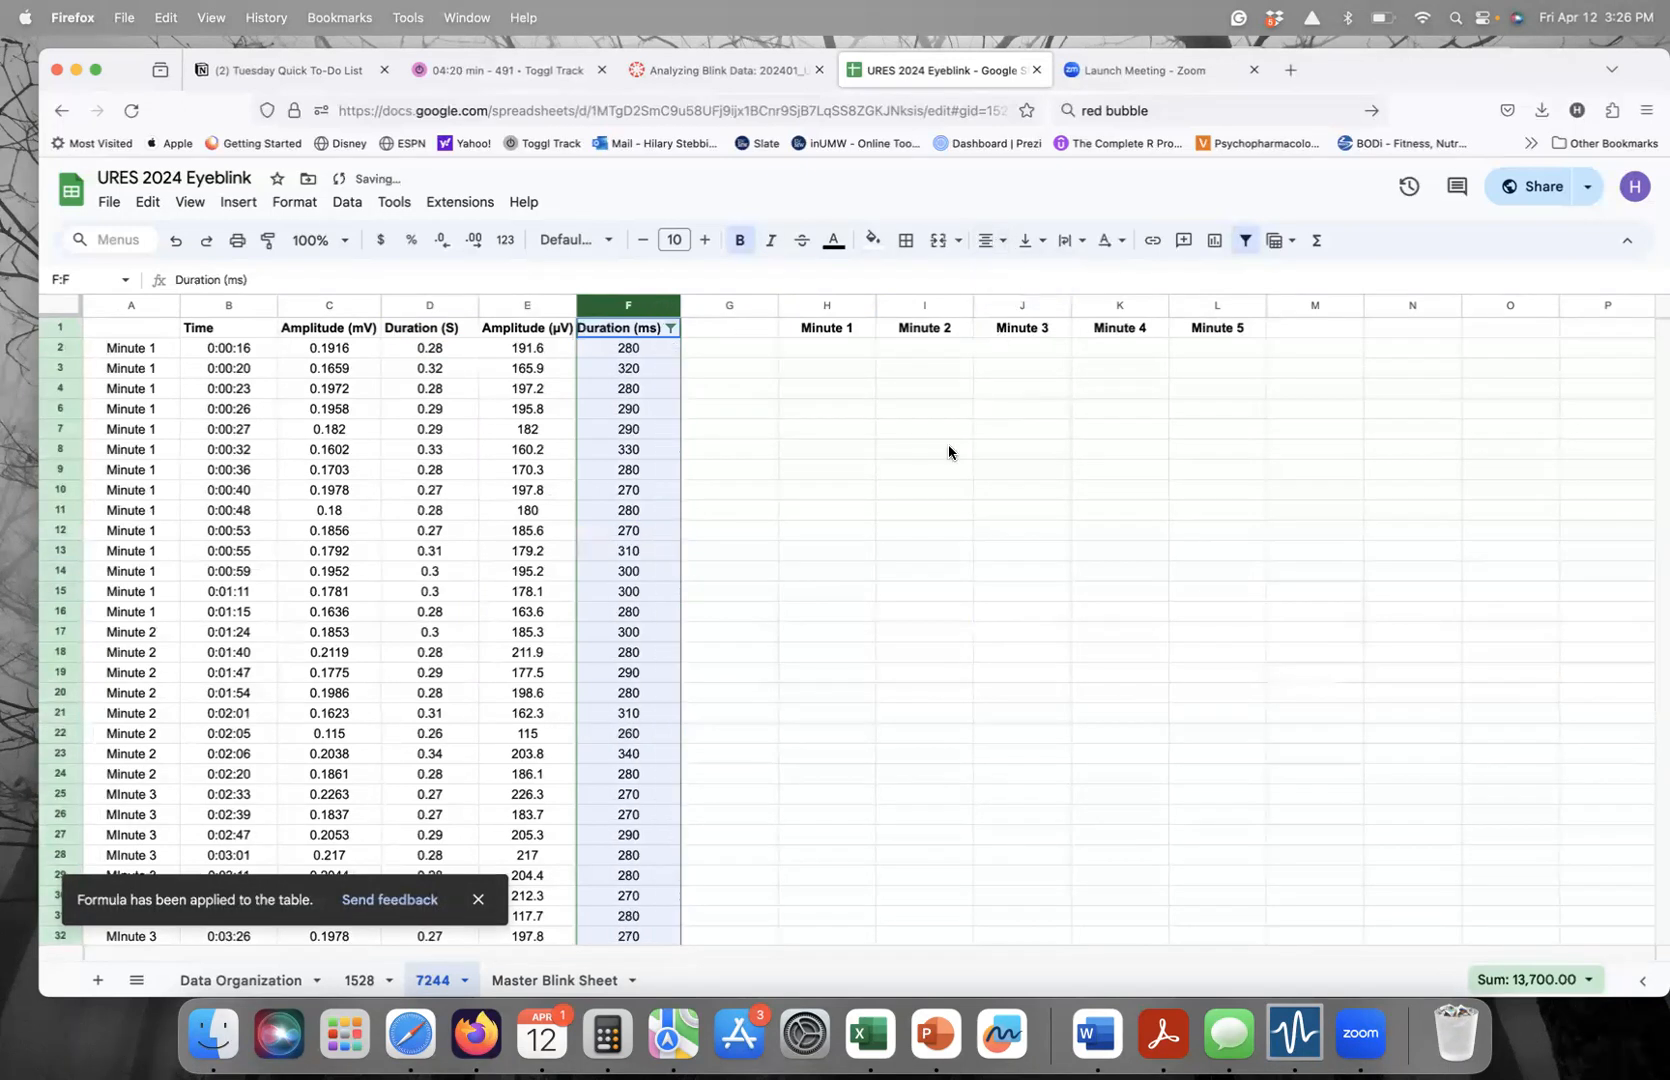
pyautogui.click(949, 446)
# - Try clearing every value in the Duration (ms) column filter, undo it, and reopen and close the filter options
pyautogui.scroll(-5, 949, 446)
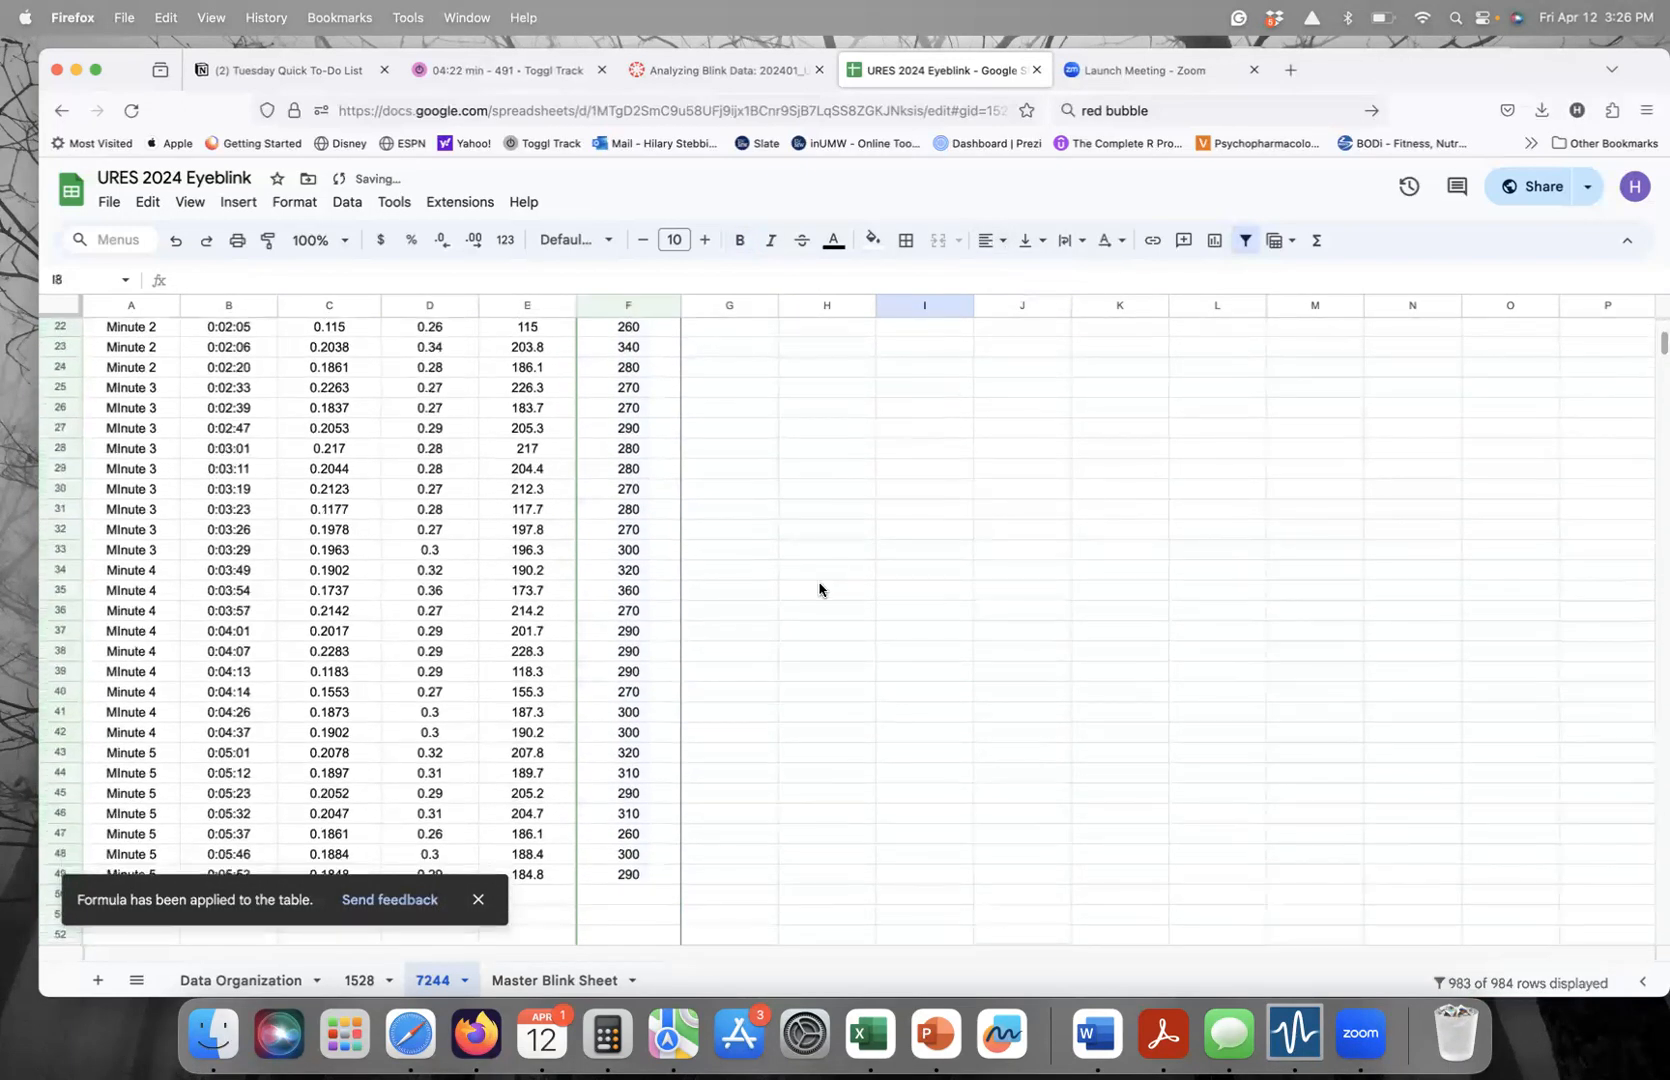
pyautogui.scroll(5, 820, 585)
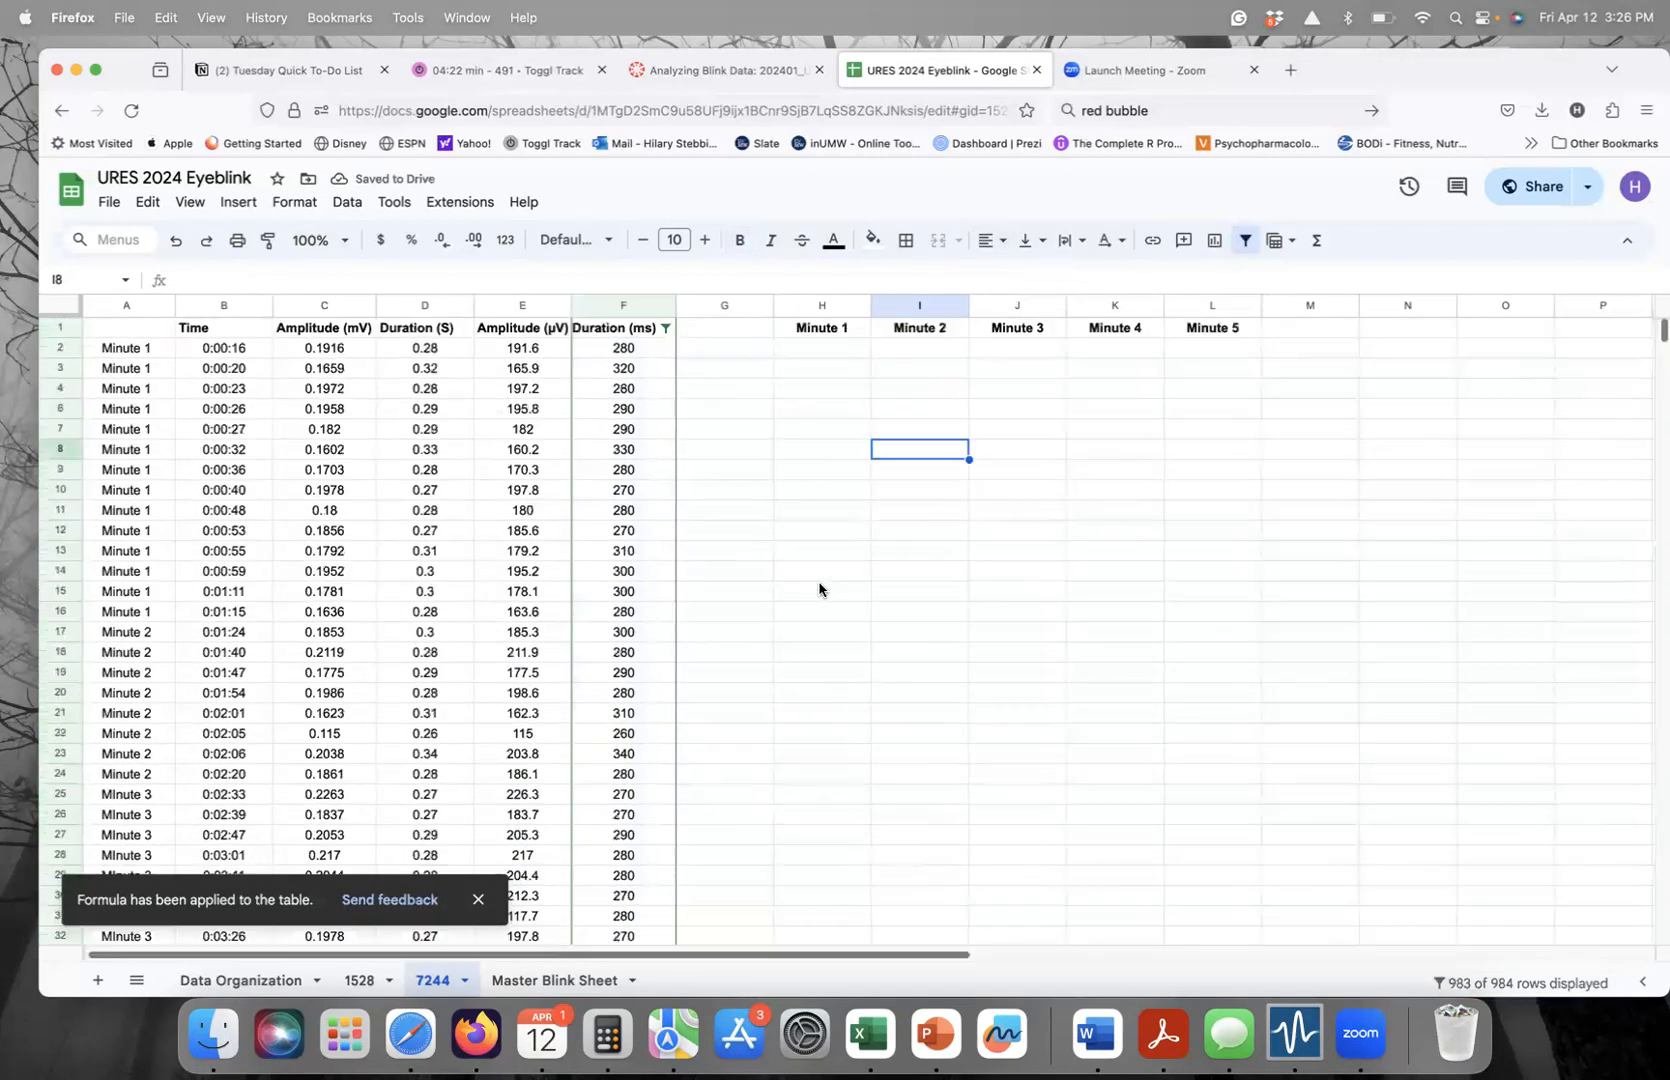
pyautogui.click(665, 328)
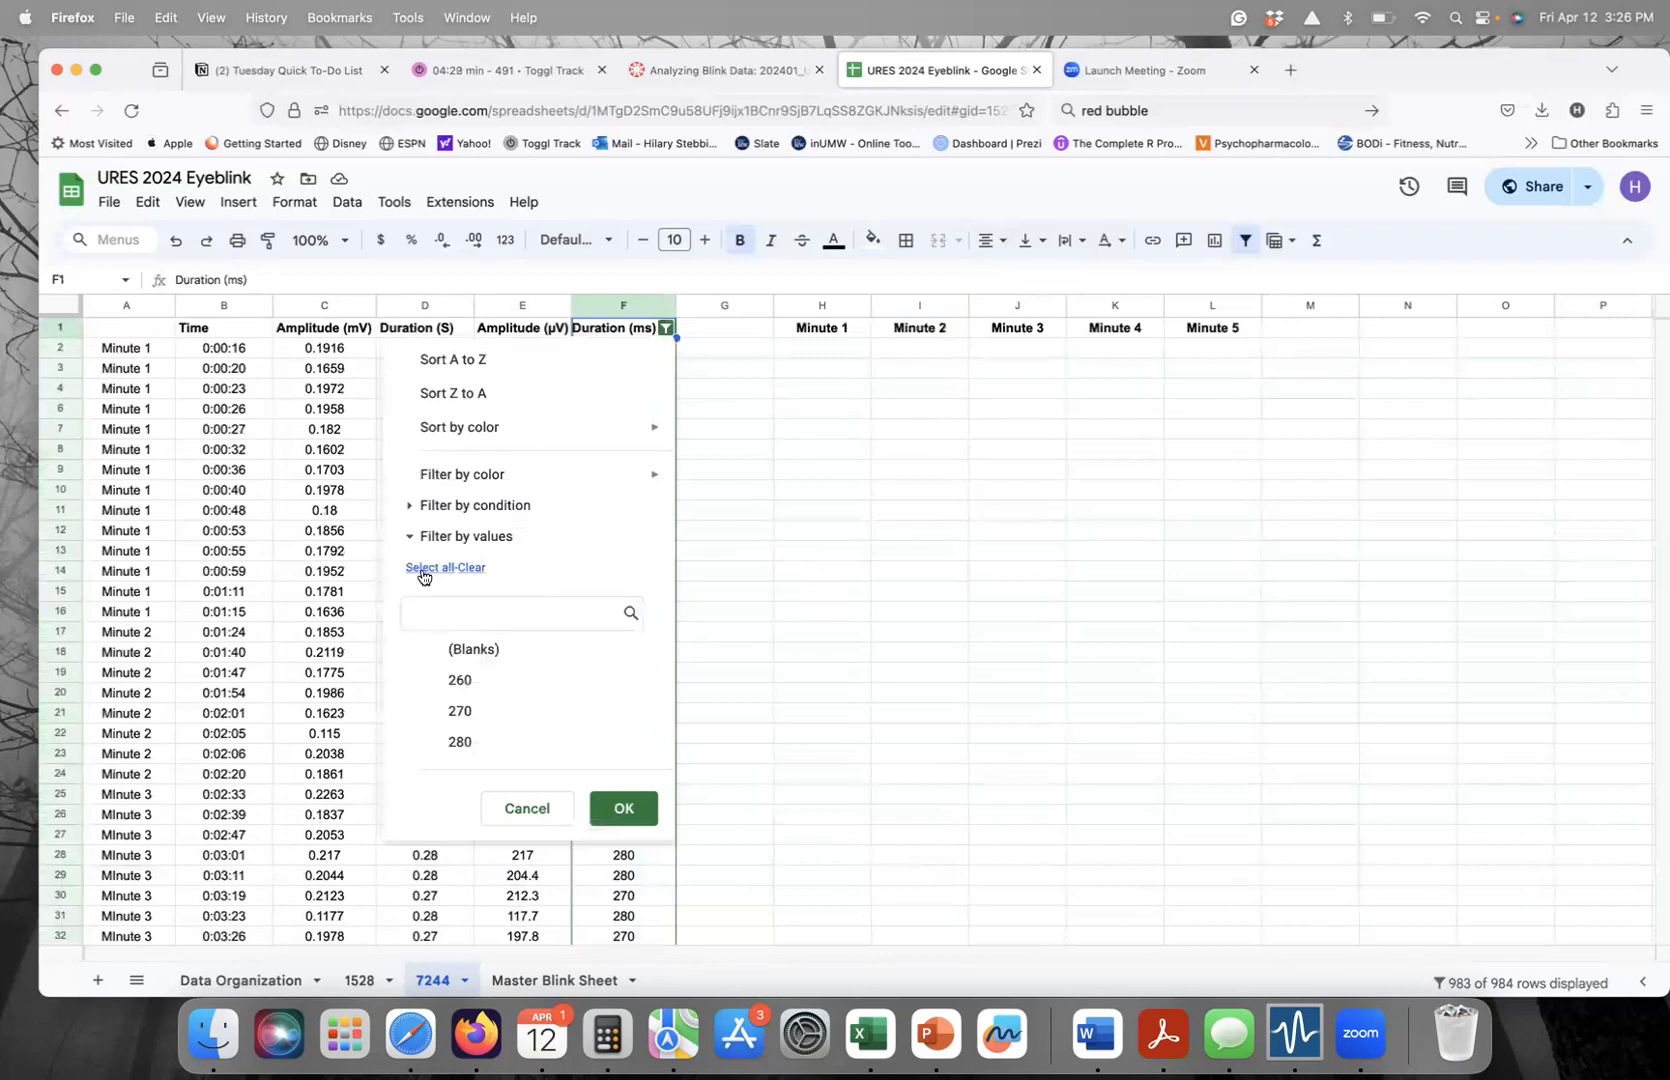
pyautogui.click(462, 570)
pyautogui.click(625, 810)
pyautogui.press('Right')
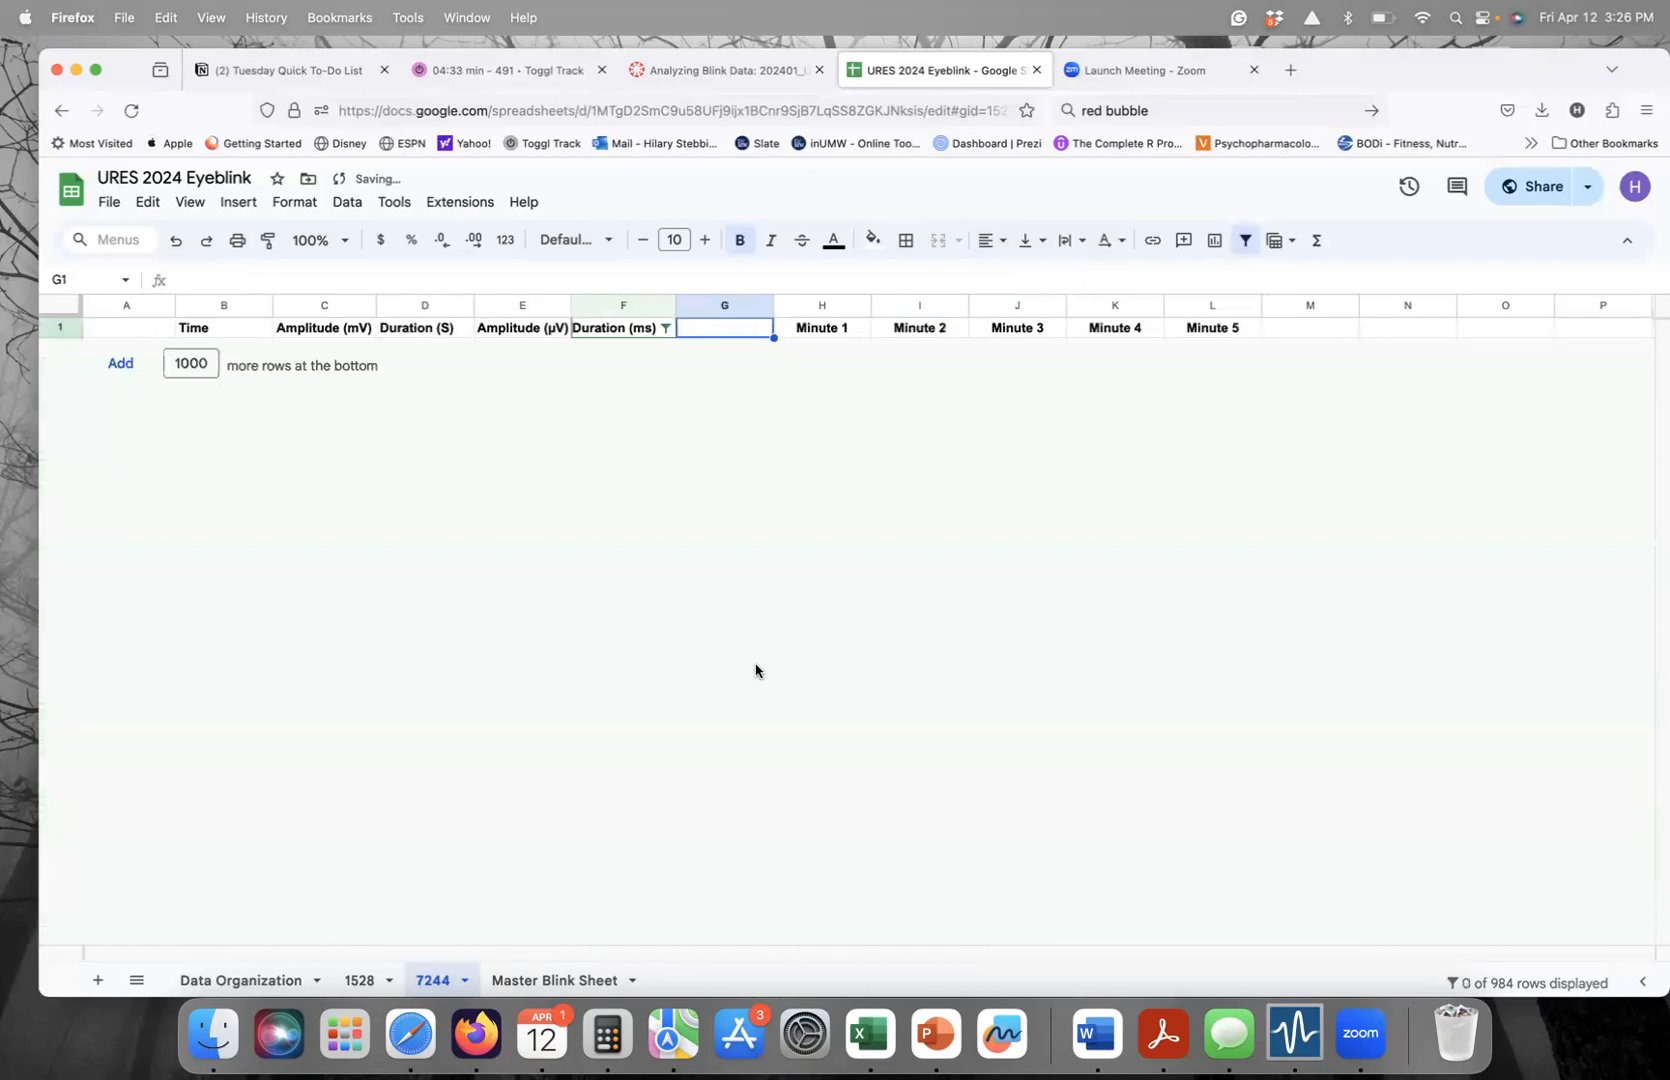
pyautogui.press('super+z')
pyautogui.click(666, 328)
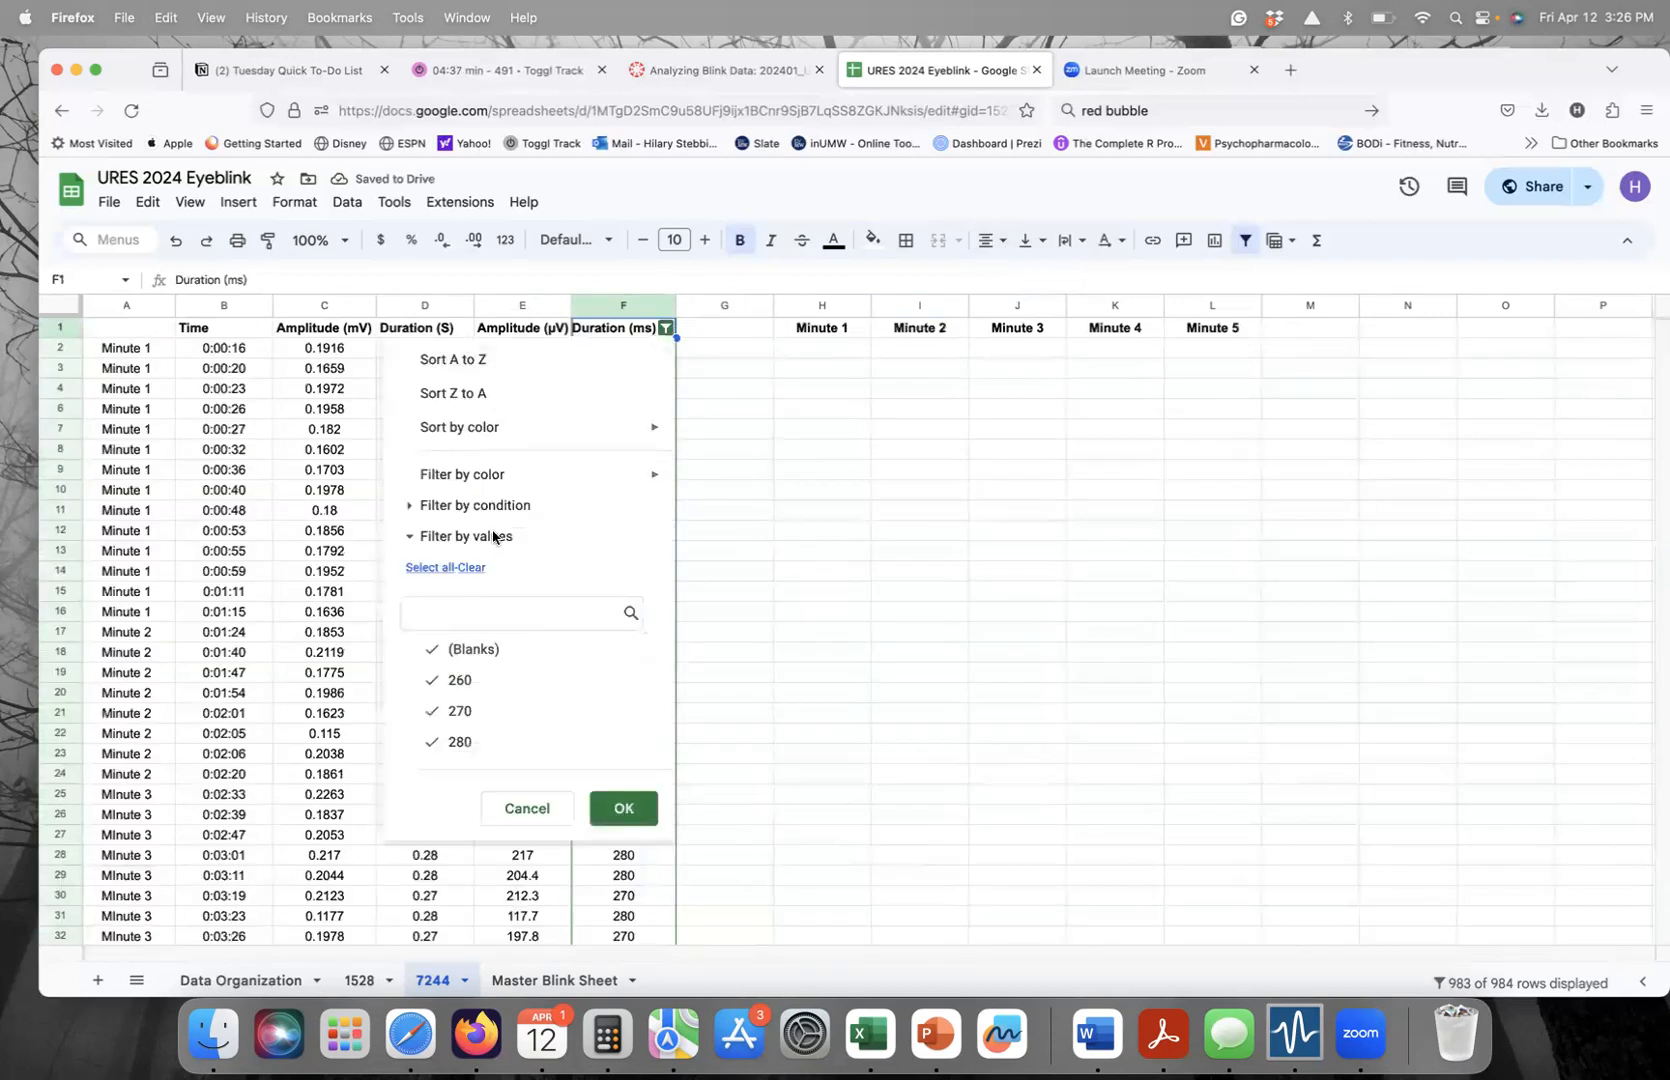
pyautogui.click(667, 329)
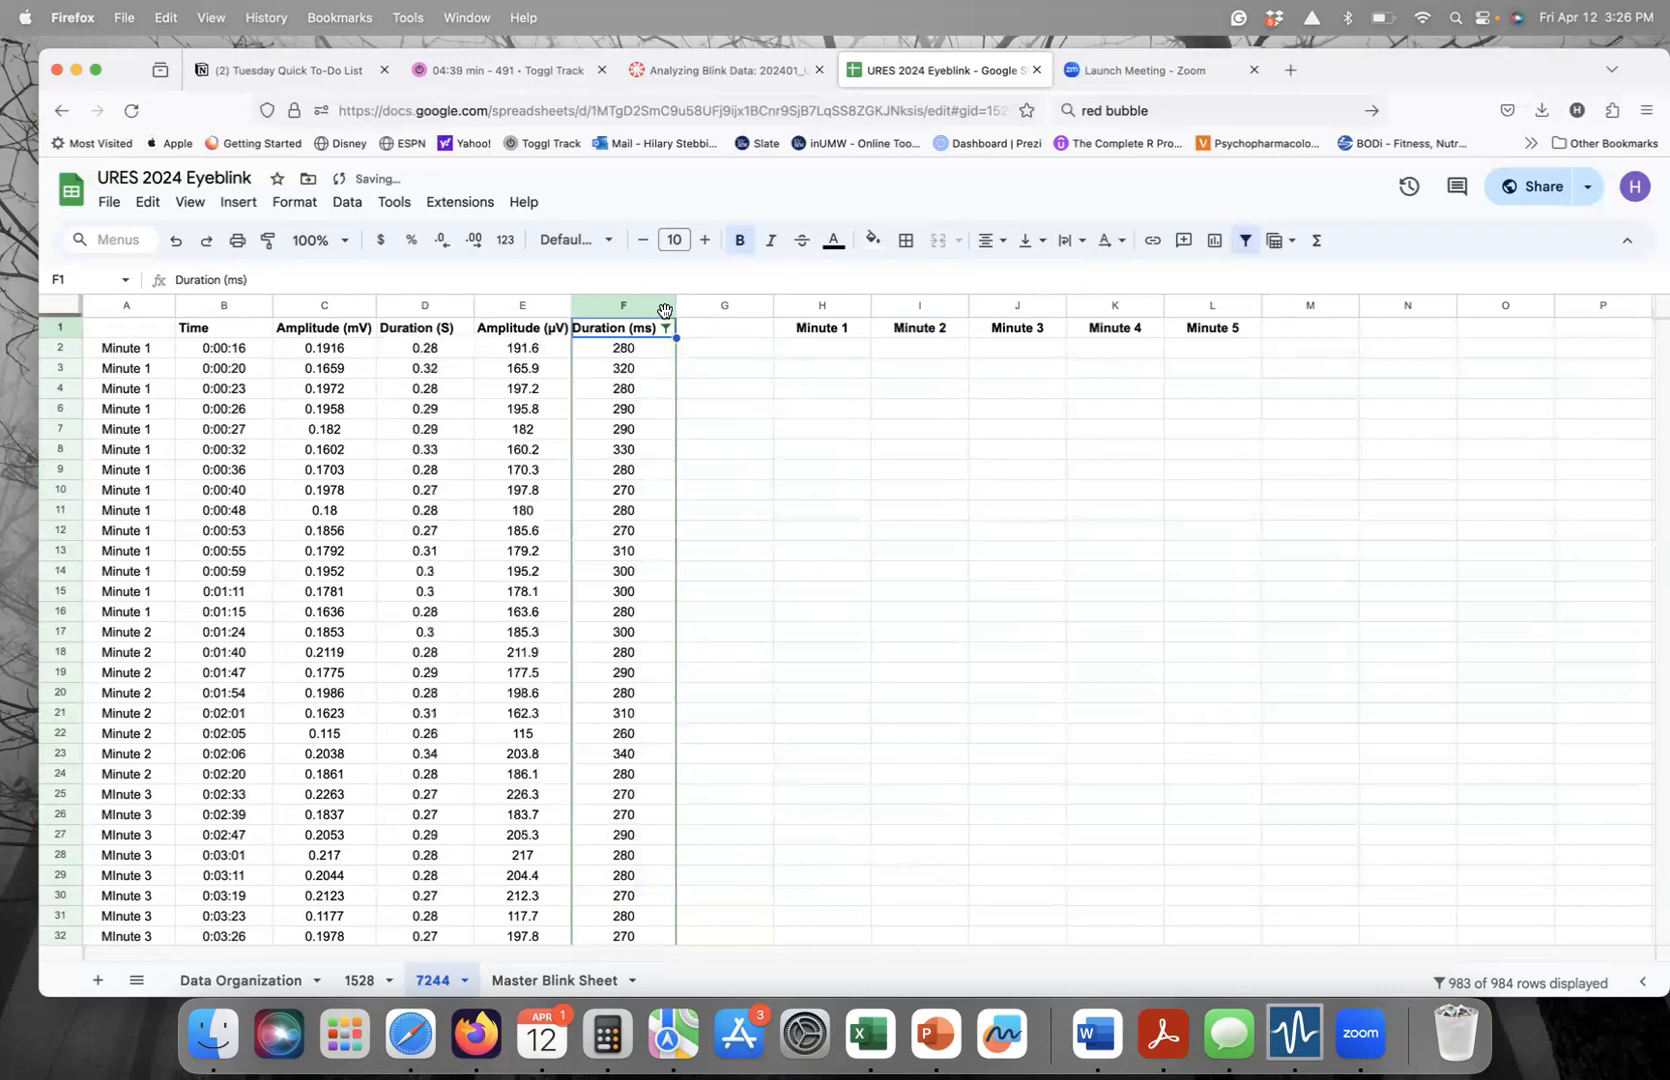
# - Remove the filter from the Duration (ms) column so every row of the 7244 sheet is shown
pyautogui.click(667, 329)
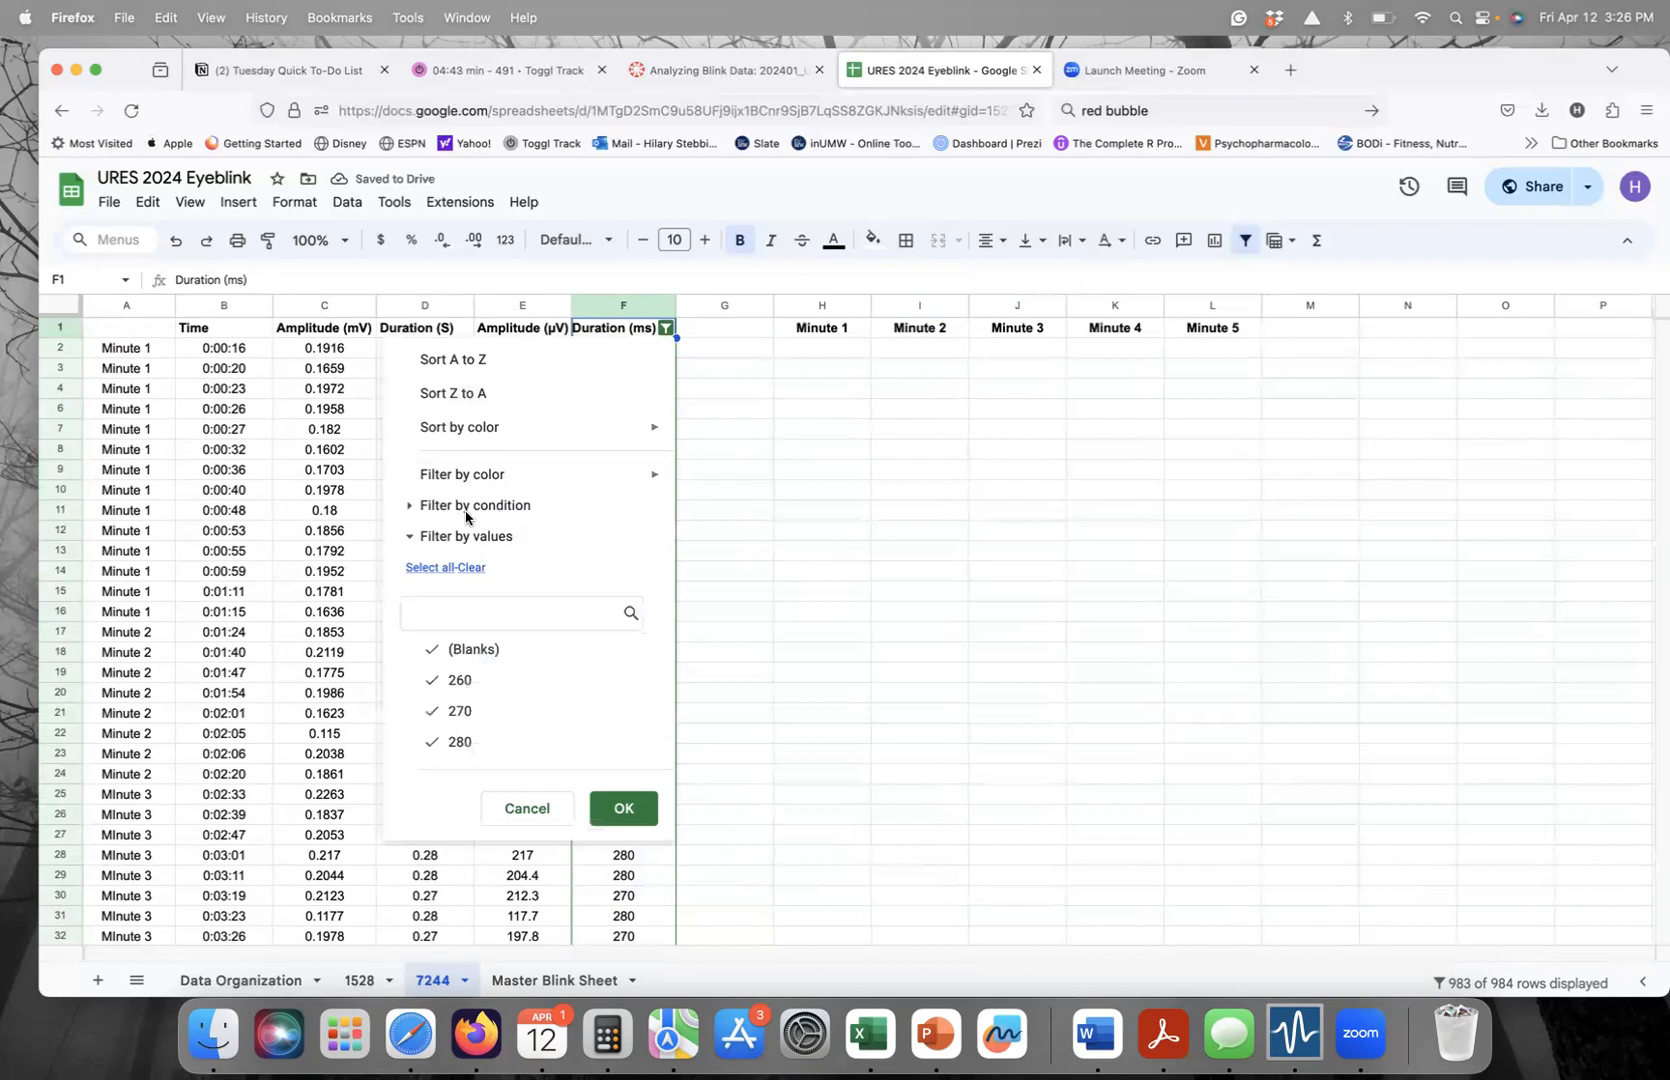
pyautogui.click(410, 537)
pyautogui.click(614, 600)
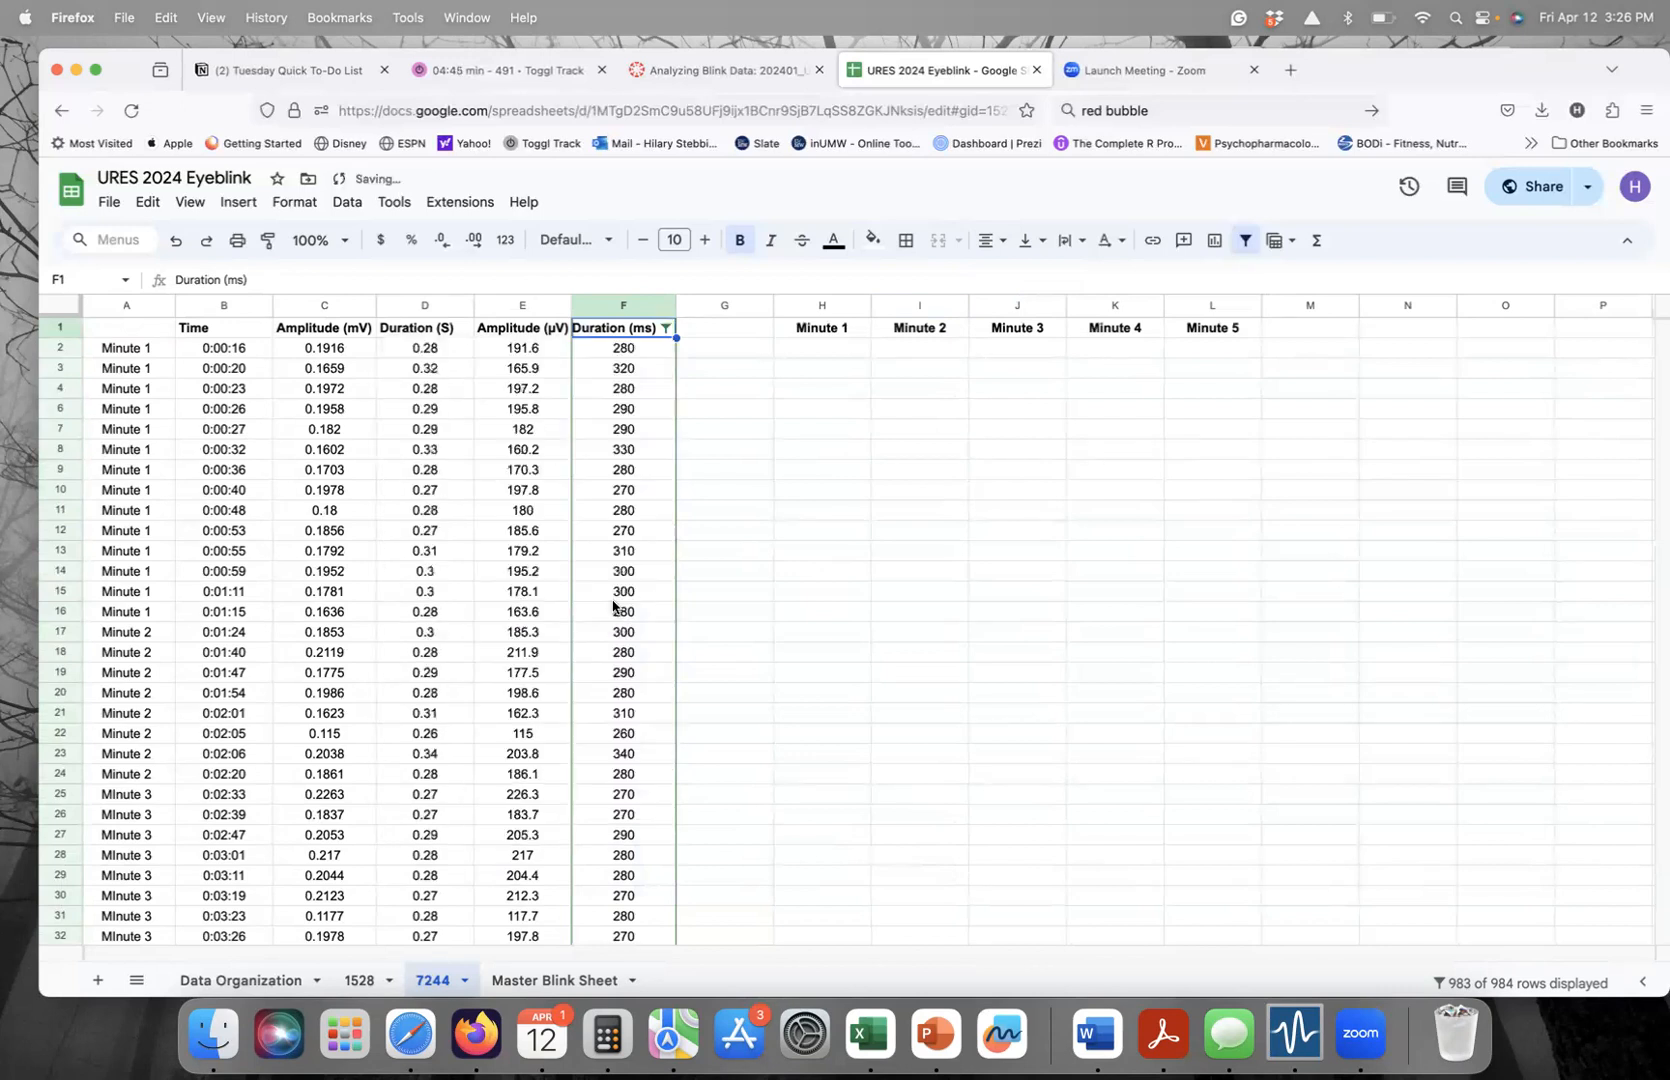
pyautogui.click(766, 552)
pyautogui.scroll(-6, 633, 508)
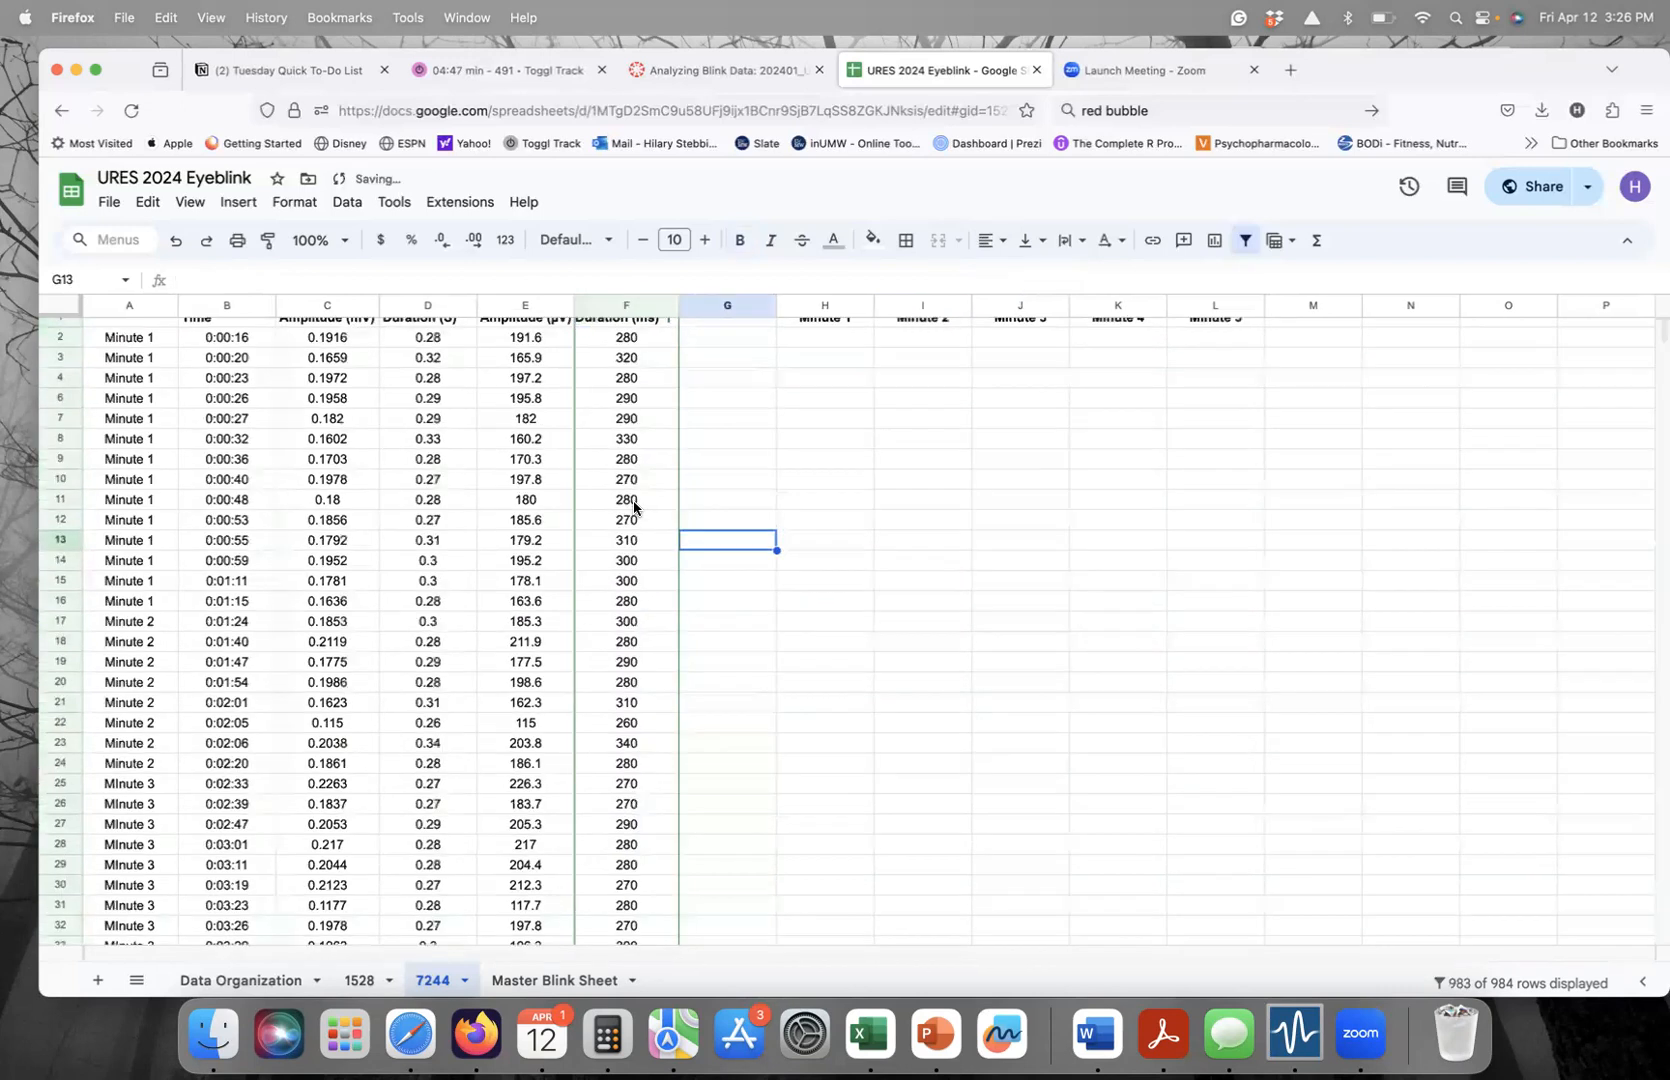
pyautogui.scroll(6, 633, 508)
pyautogui.click(1241, 240)
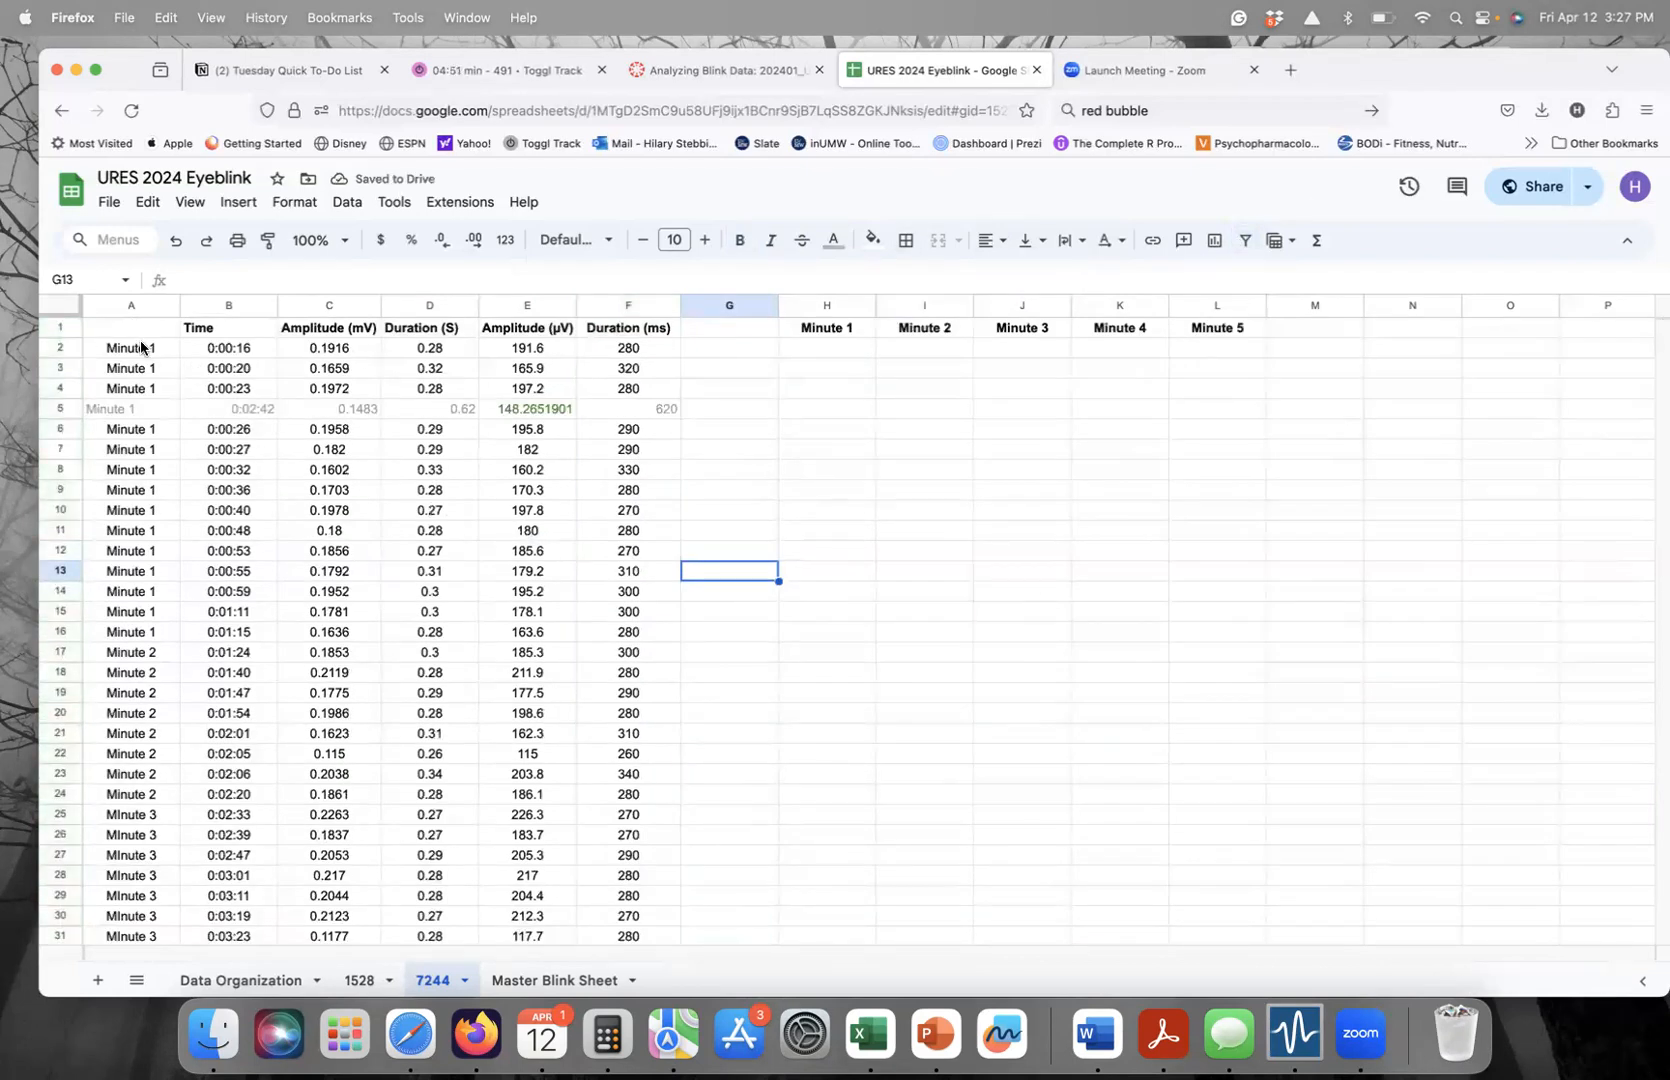
# - Delete the leftover grey row 5 from the 7244 sheet
pyautogui.rightClick(62, 408)
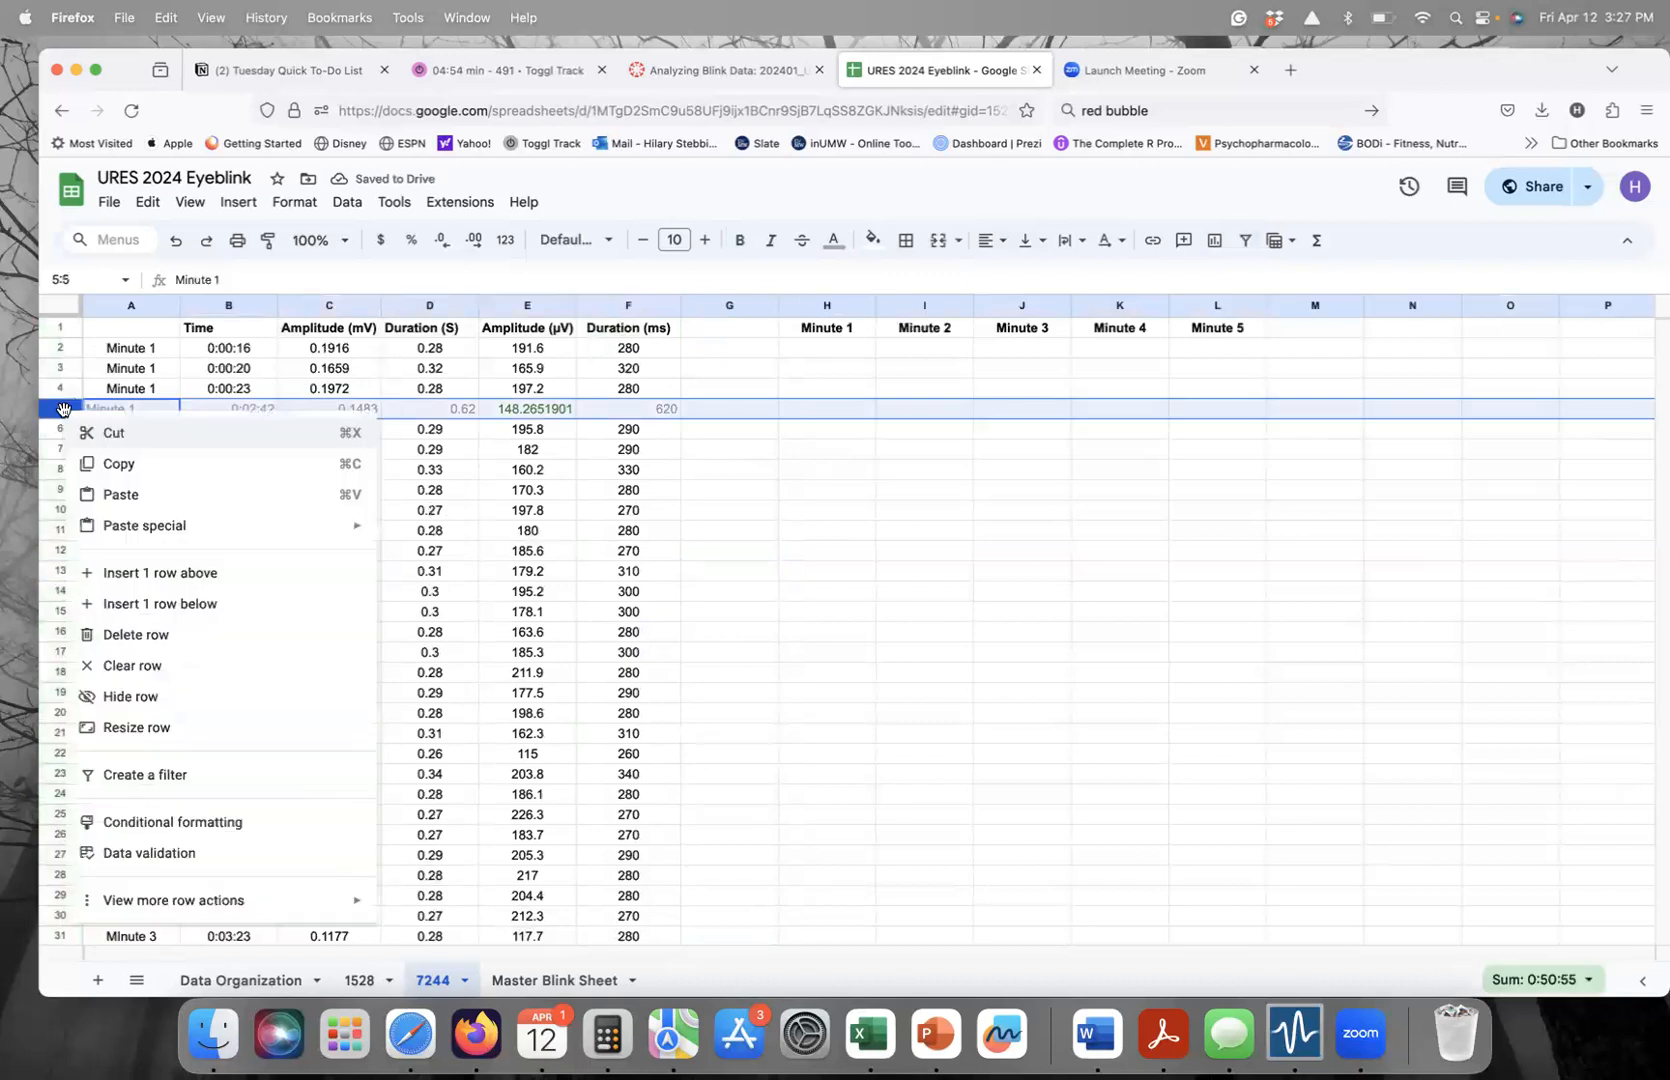
pyautogui.click(136, 634)
pyautogui.click(773, 580)
# - Review the Amplitude (µV) and Duration (ms) values through the full length of the 7244 blink data
pyautogui.scroll(-10, 772, 575)
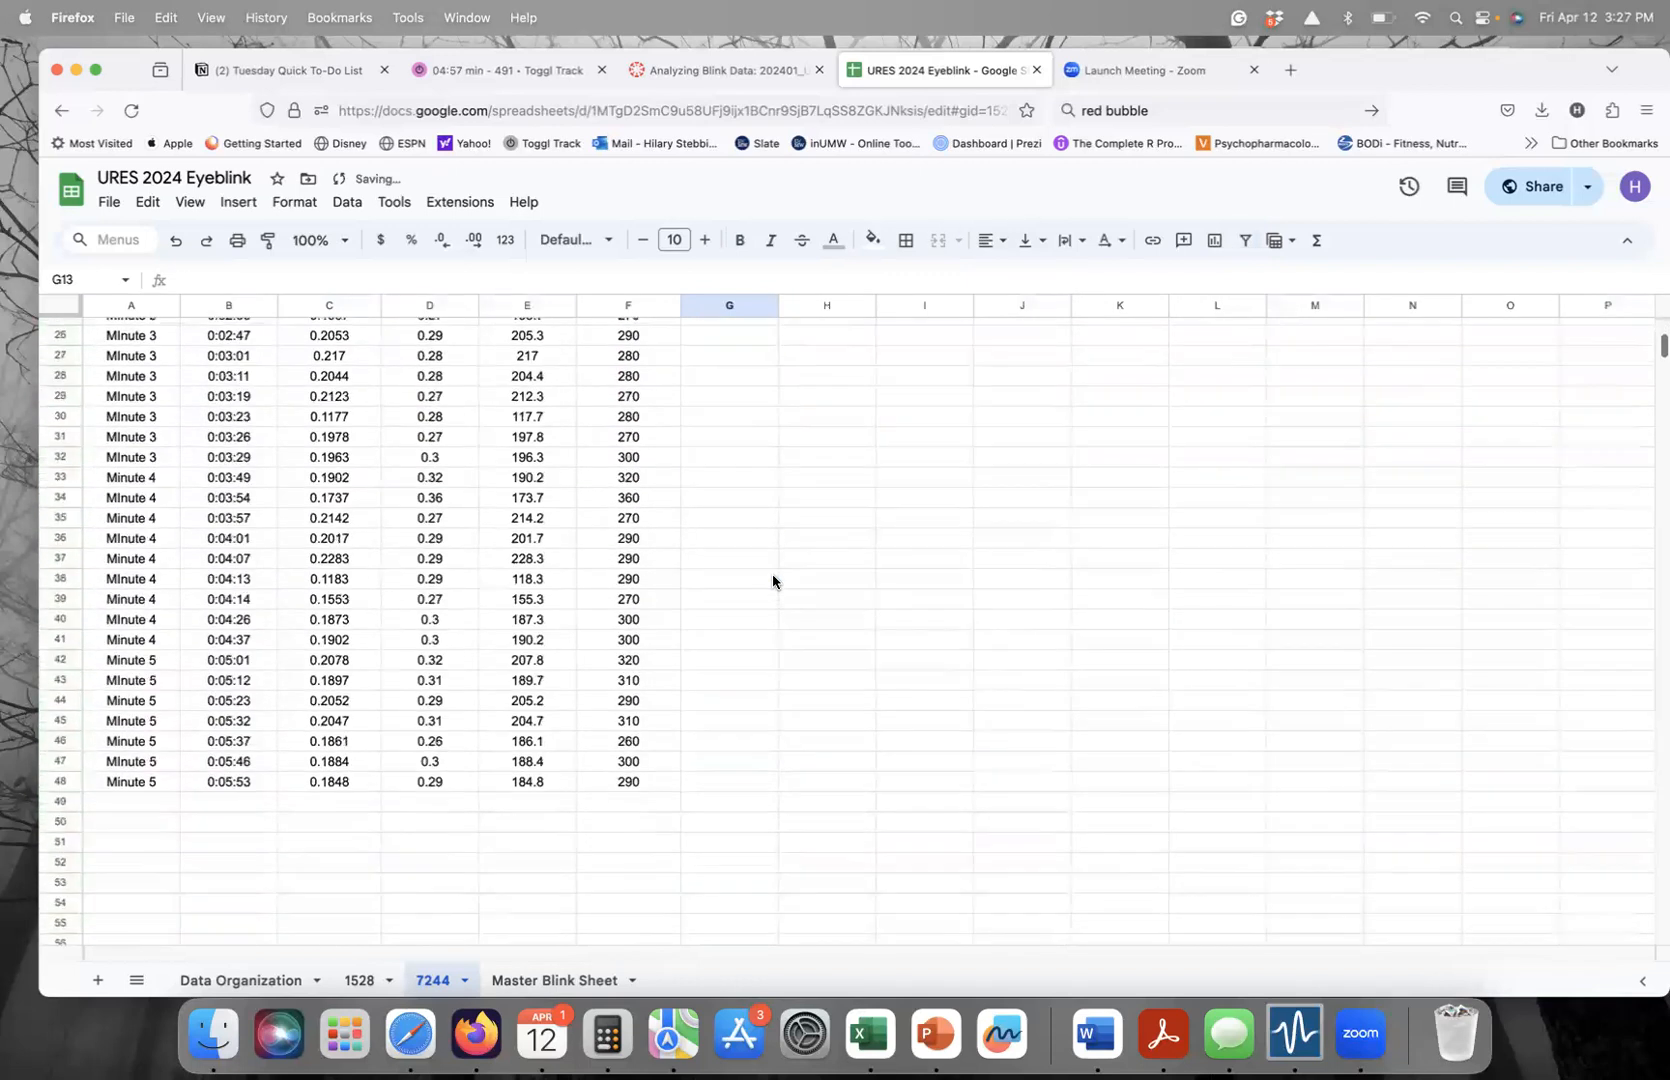
pyautogui.scroll(10, 772, 575)
pyautogui.scroll(-10, 376, 585)
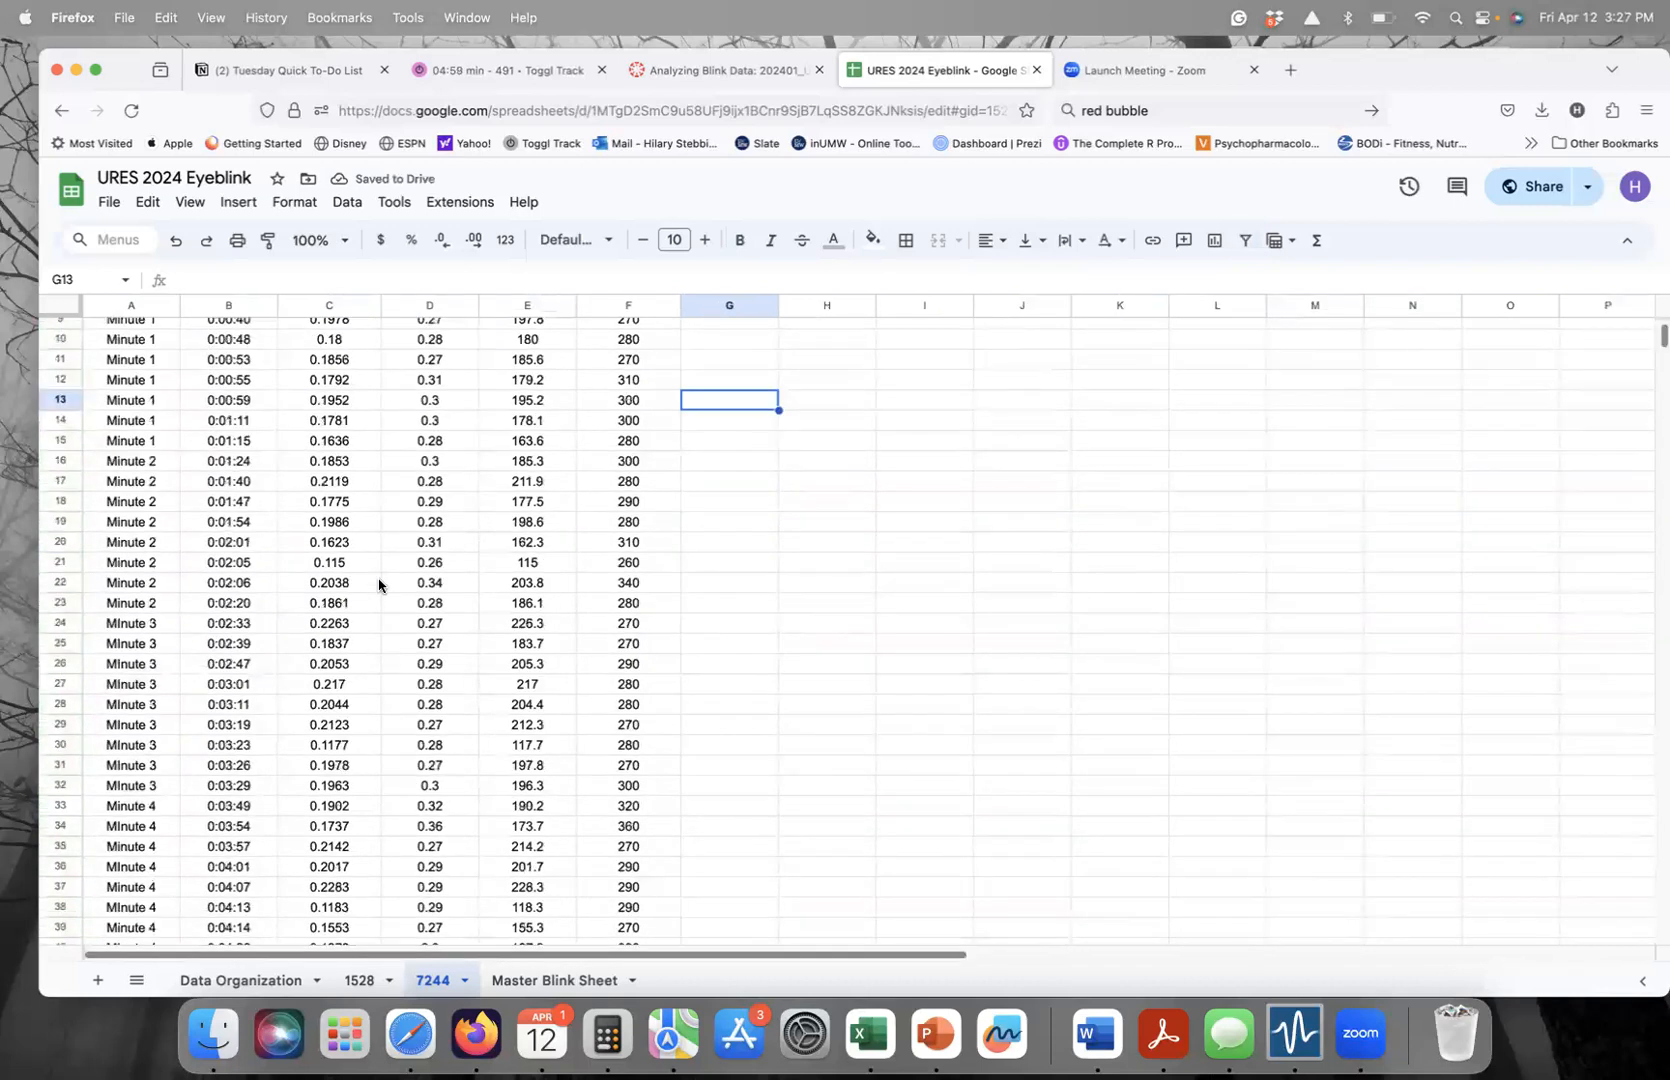
pyautogui.scroll(10, 378, 585)
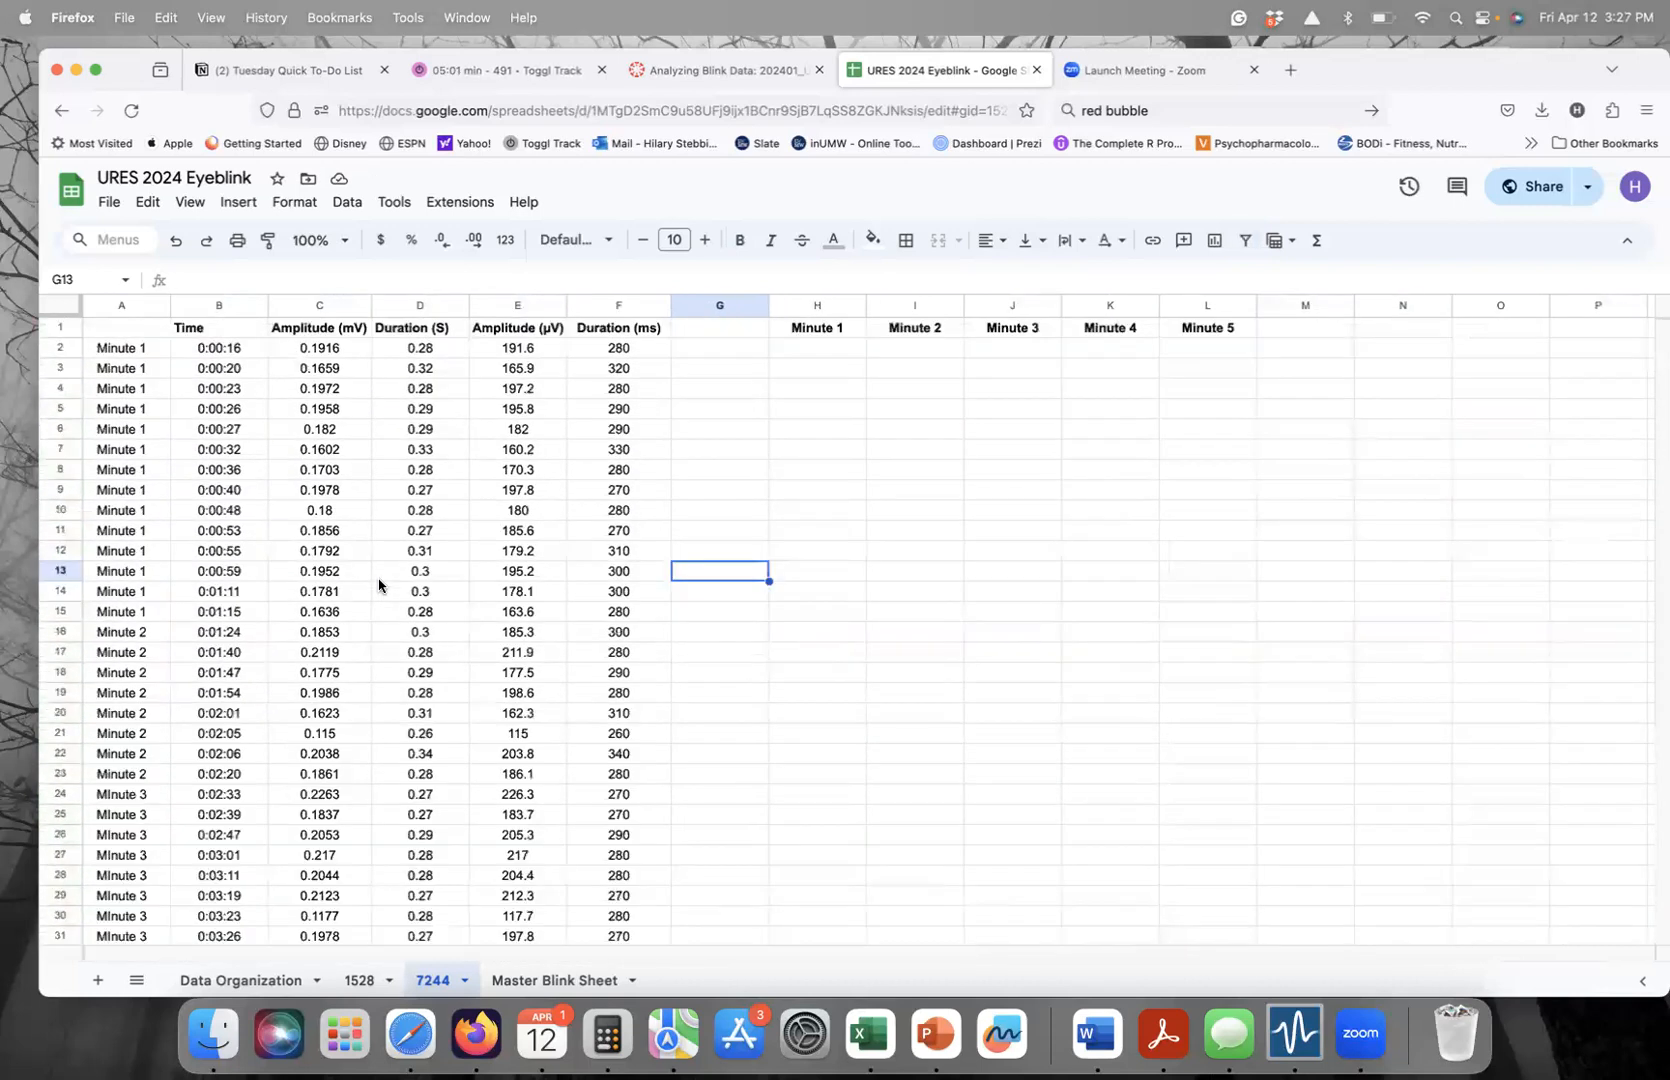
pyautogui.scroll(-7, 587, 576)
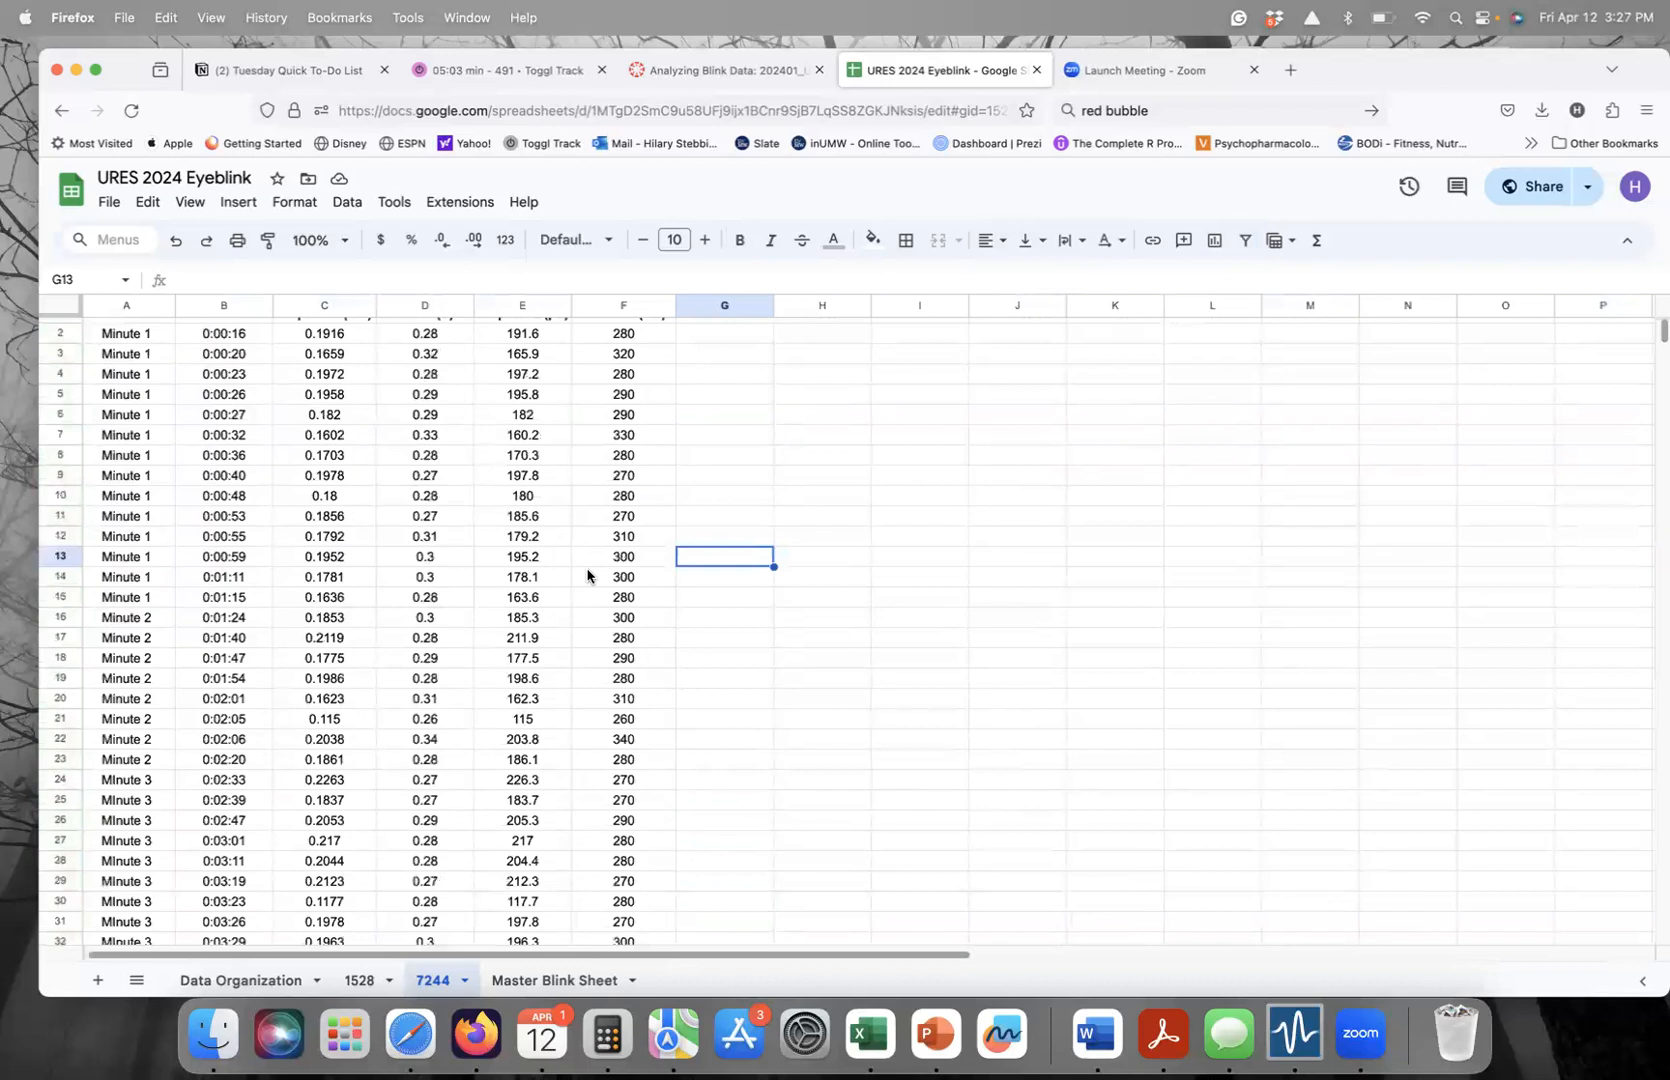
pyautogui.scroll(7, 587, 576)
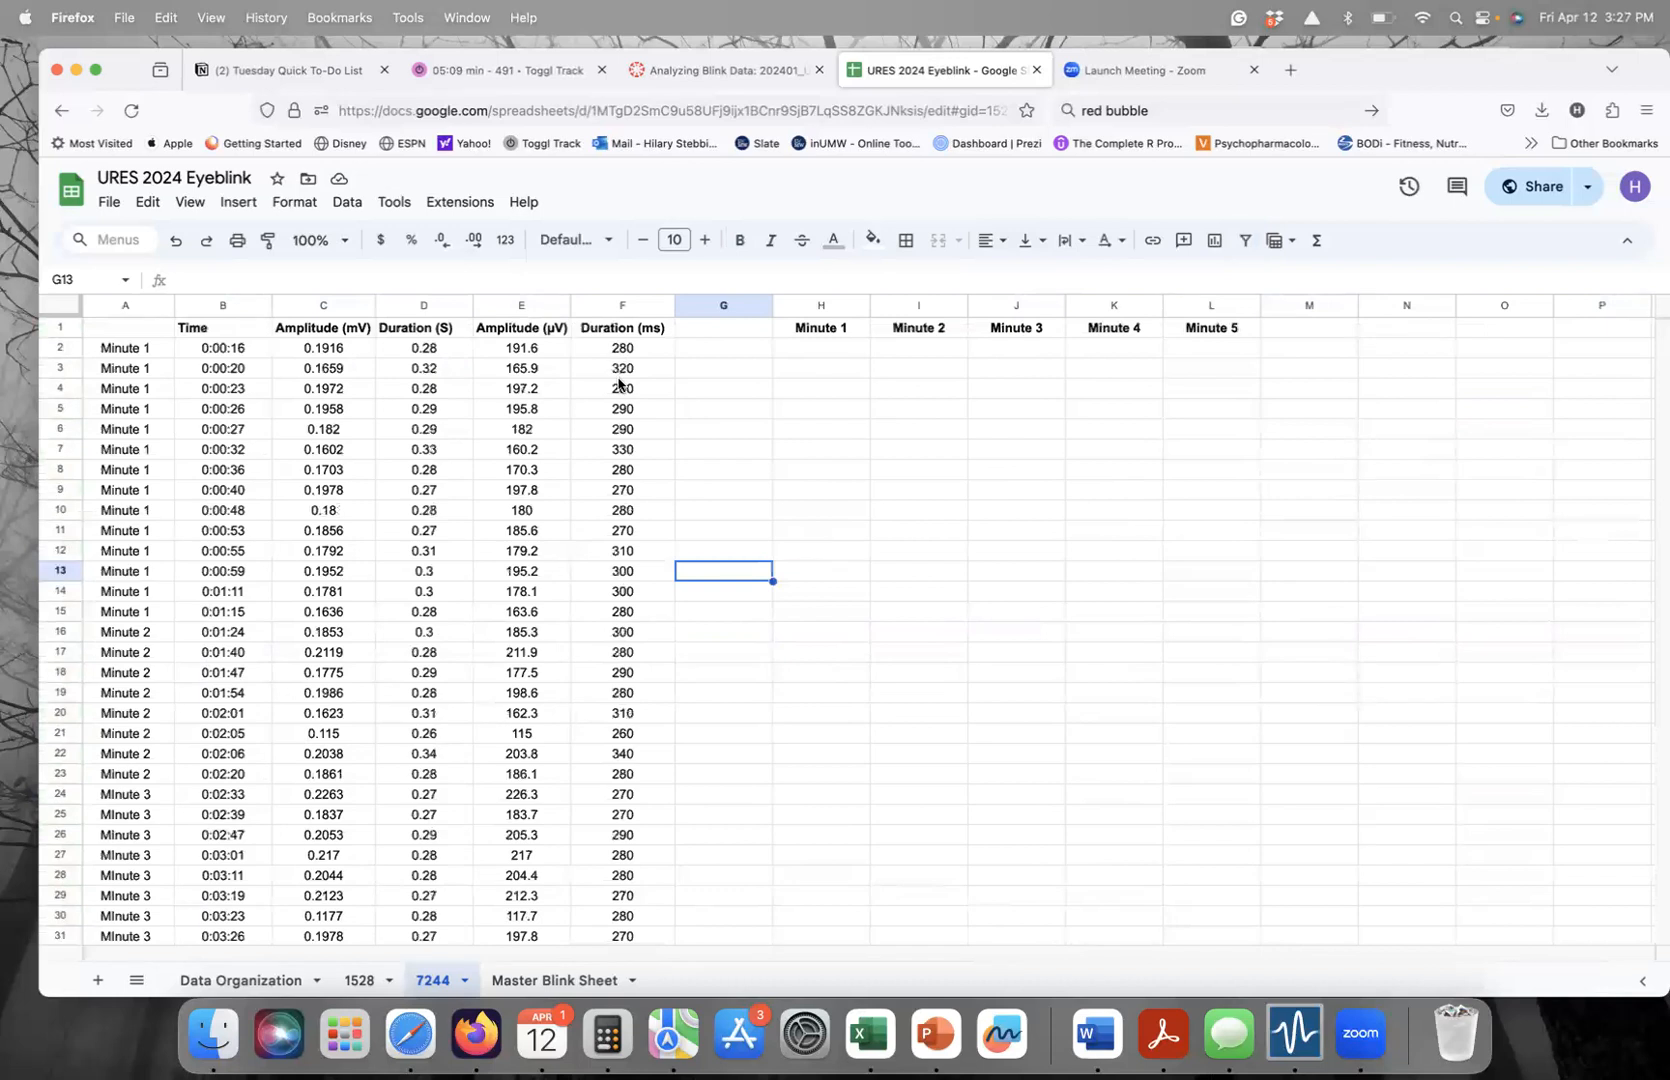
pyautogui.scroll(-10, 619, 383)
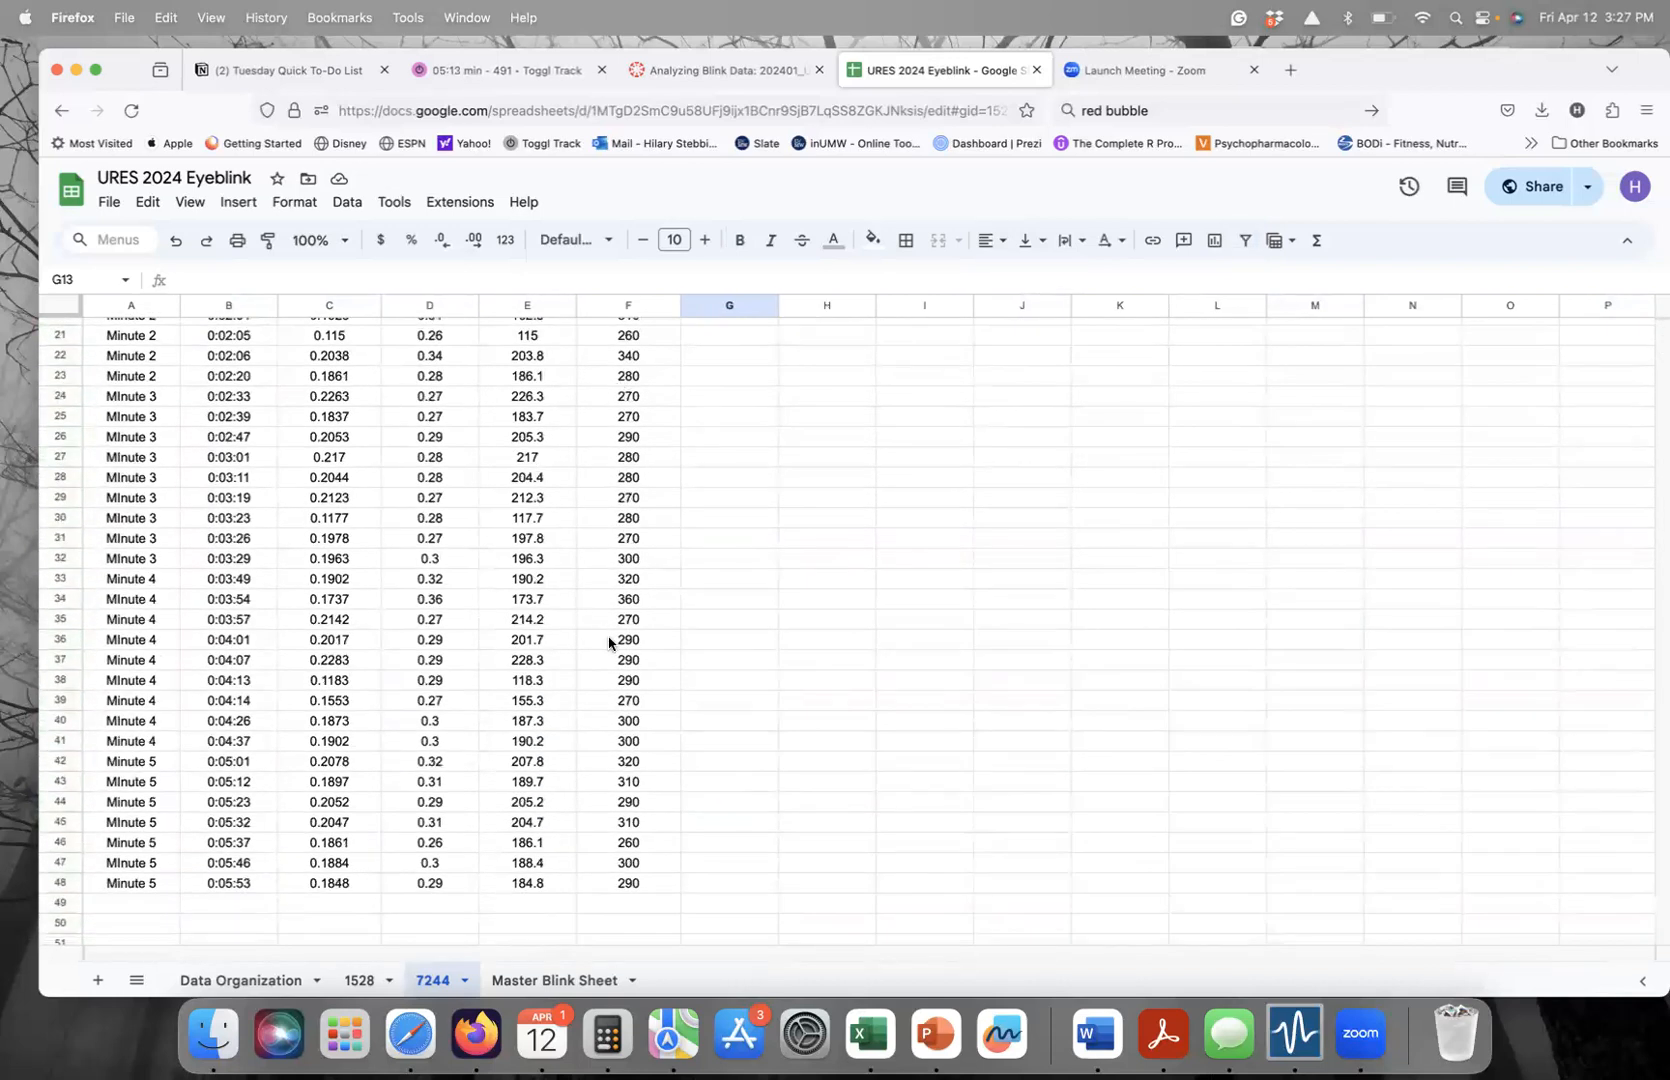
pyautogui.scroll(4, 545, 665)
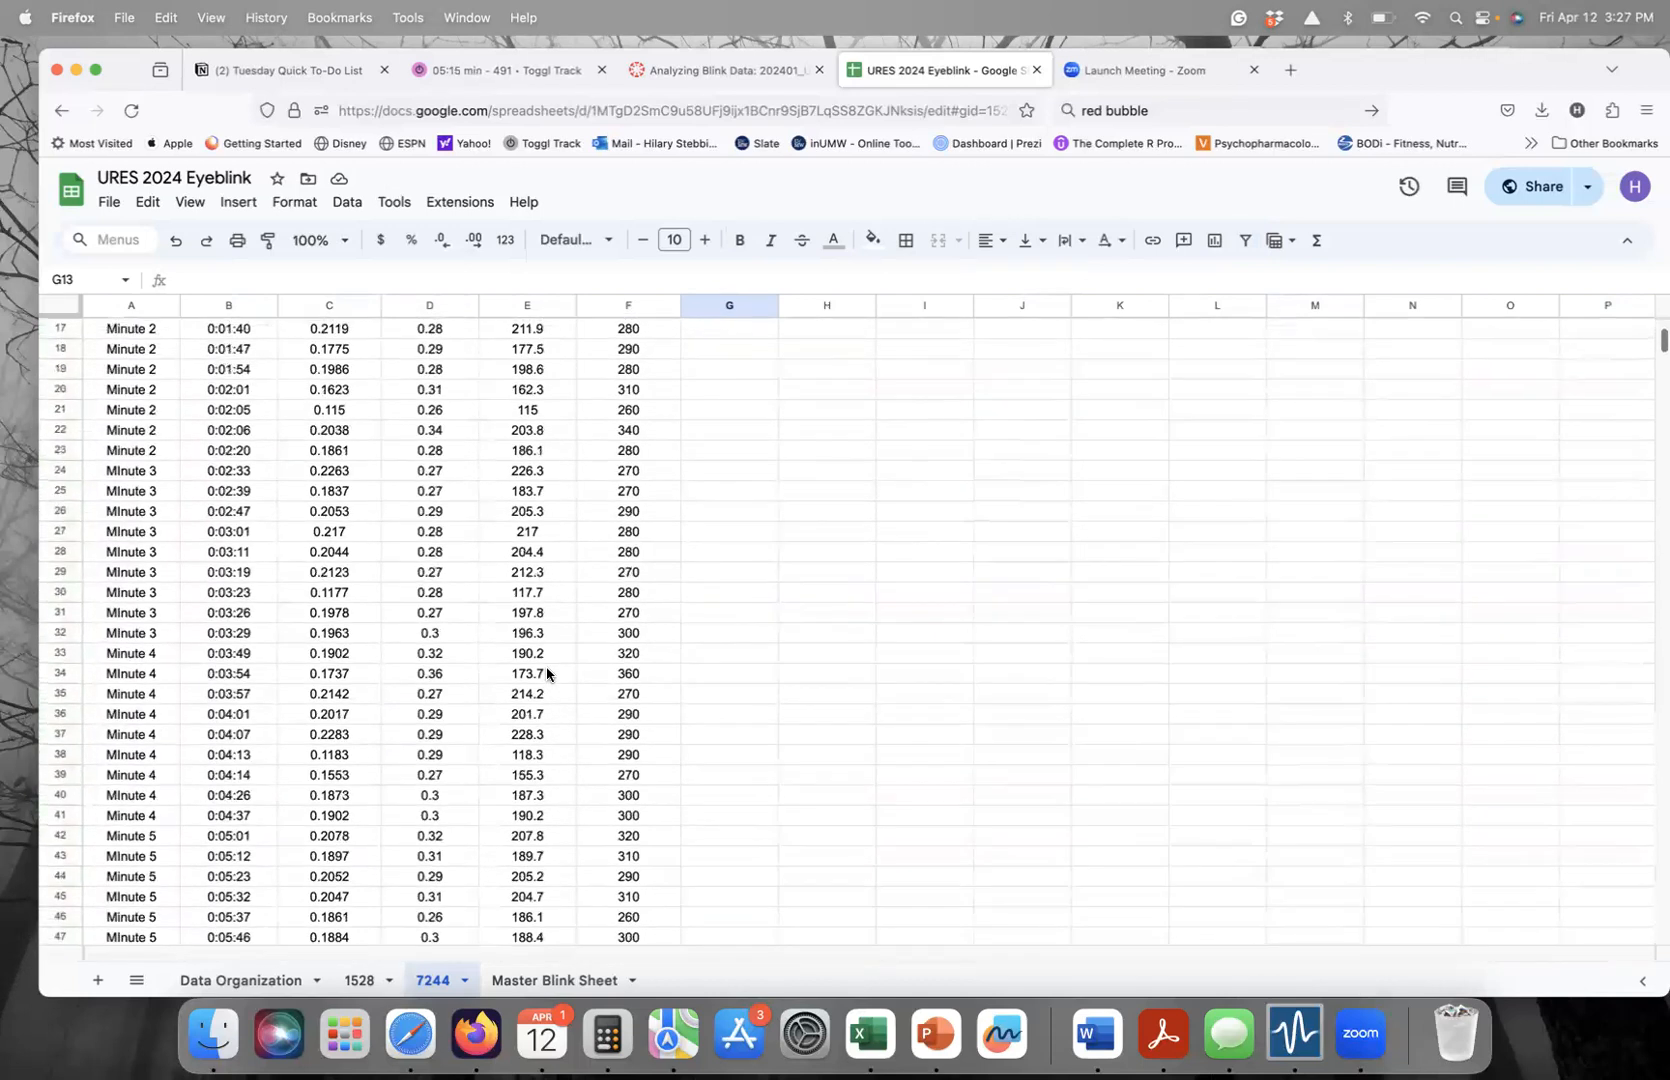
pyautogui.scroll(5, 545, 671)
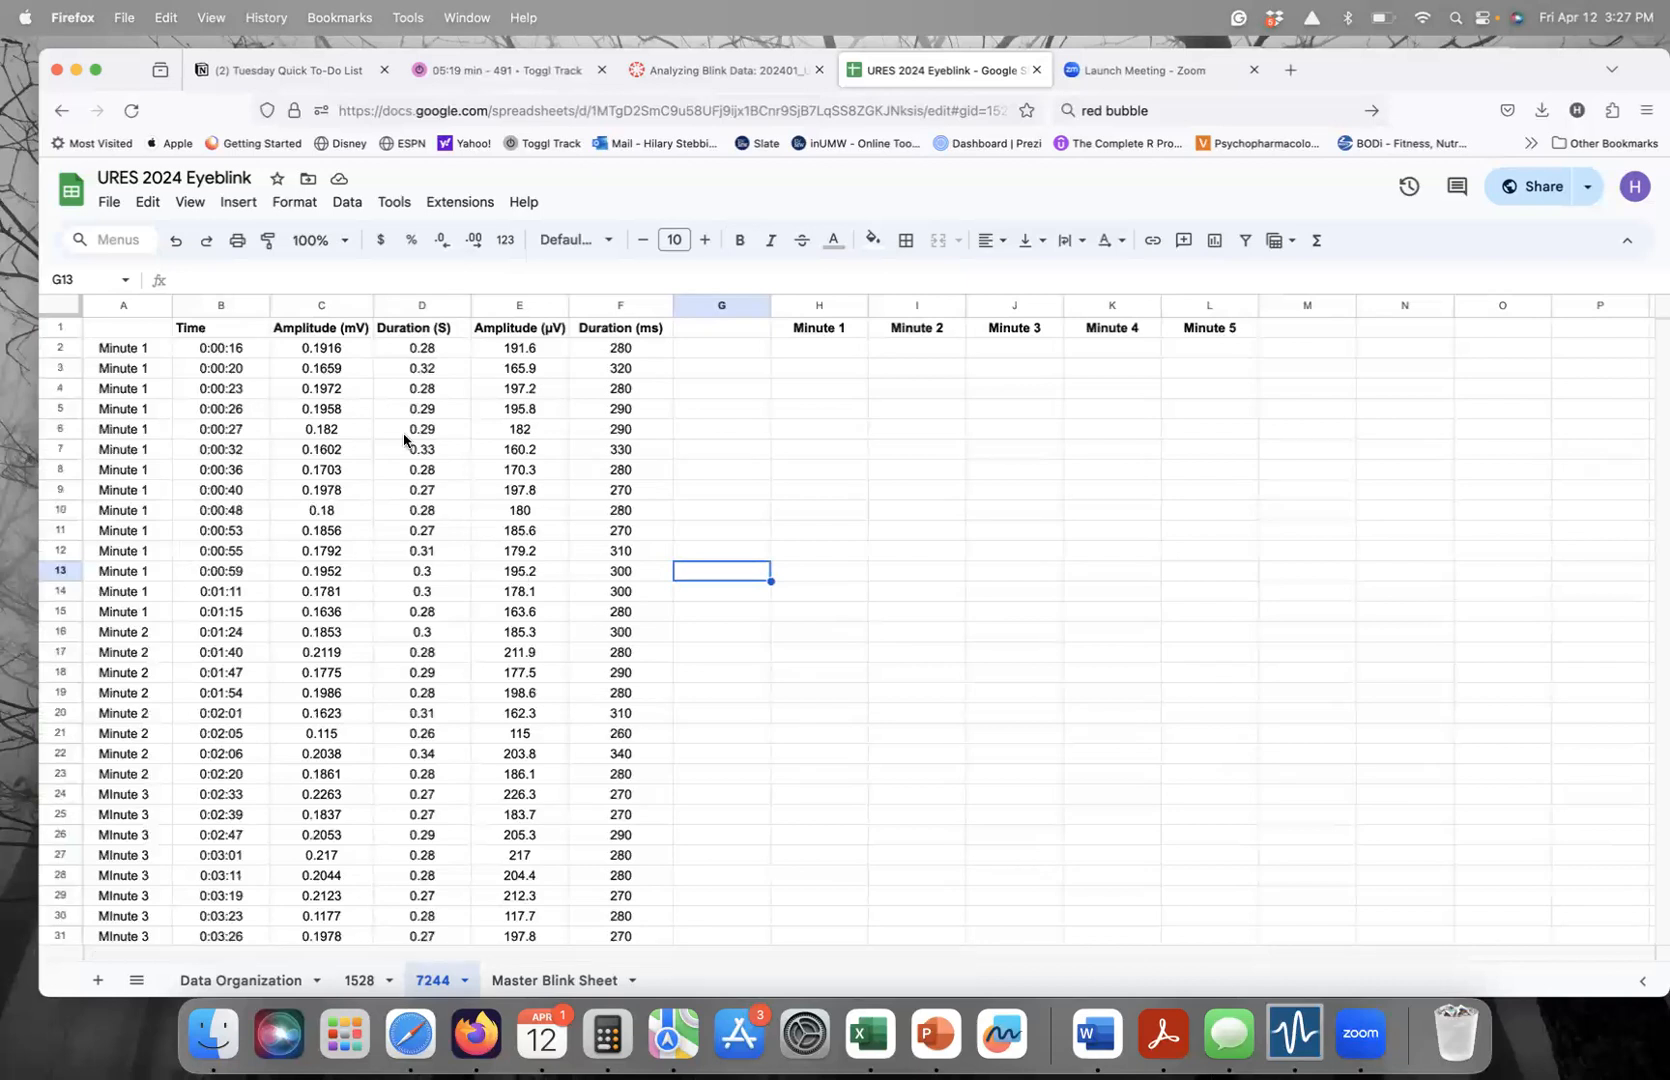
# - Sort columns A to F by Amplitude (µV) from A to Z, treating the first row as a header
pyautogui.moveTo(127, 301); pyautogui.dragTo(620, 305)
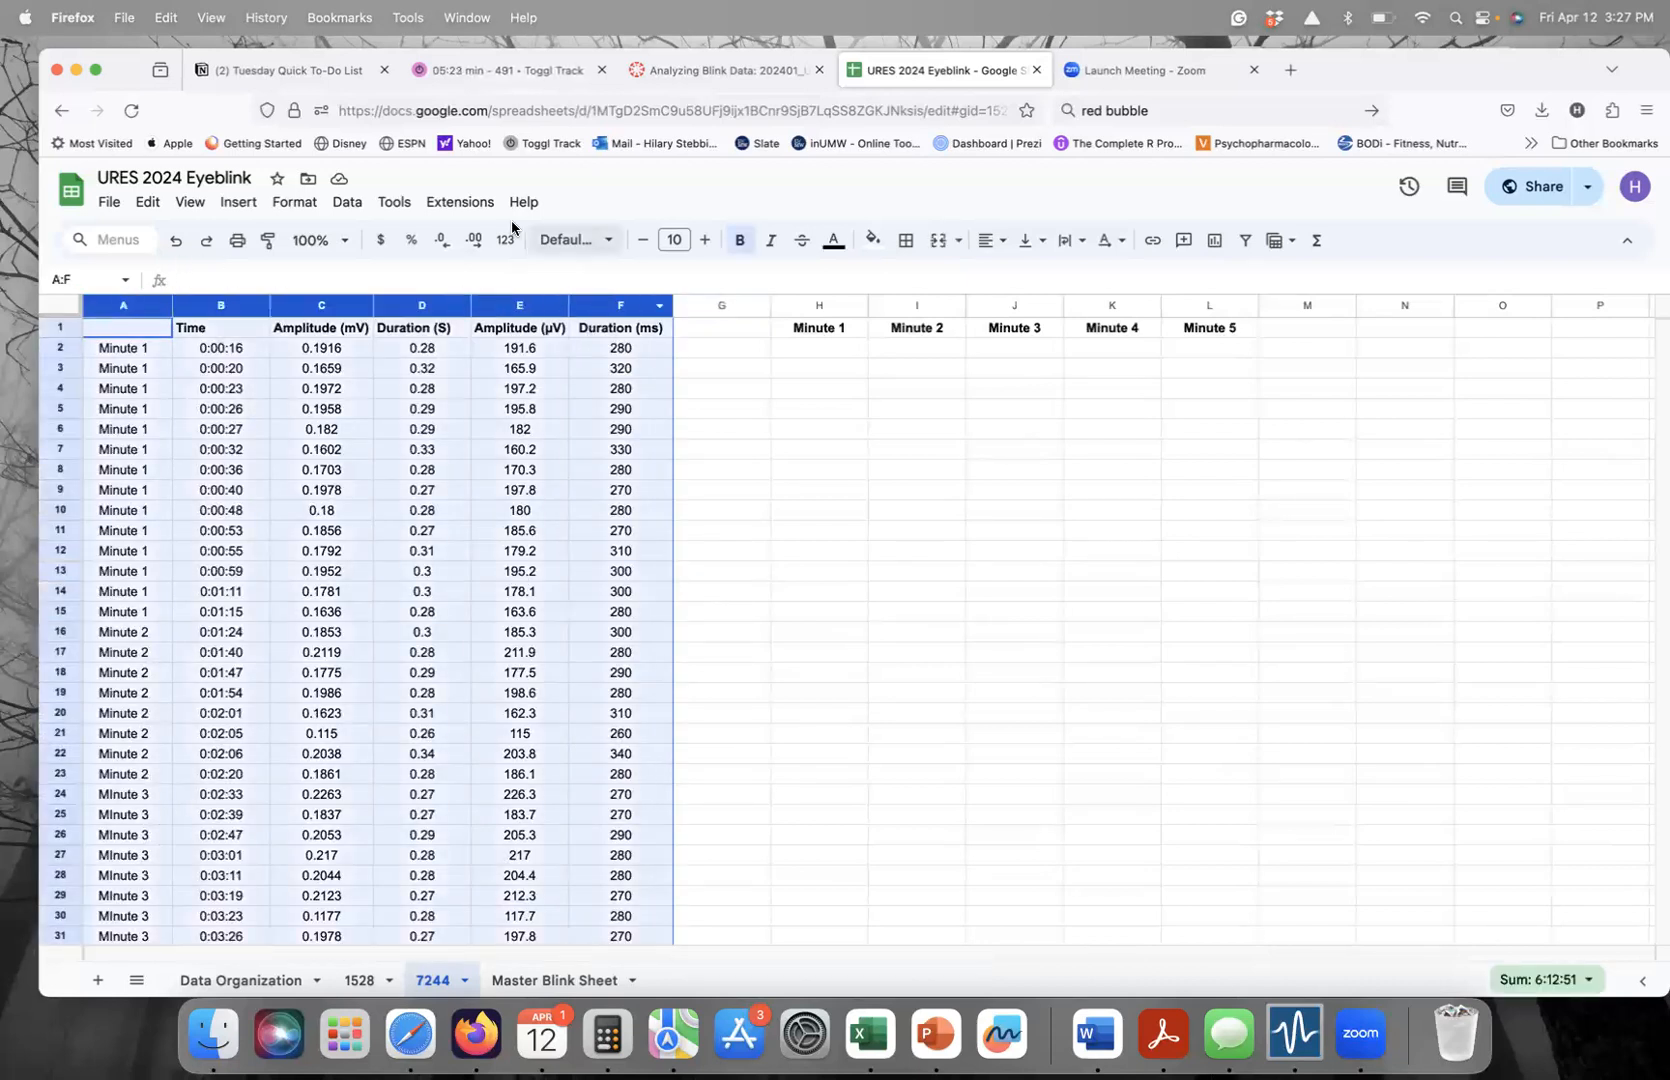
pyautogui.click(347, 201)
pyautogui.moveTo(393, 273)
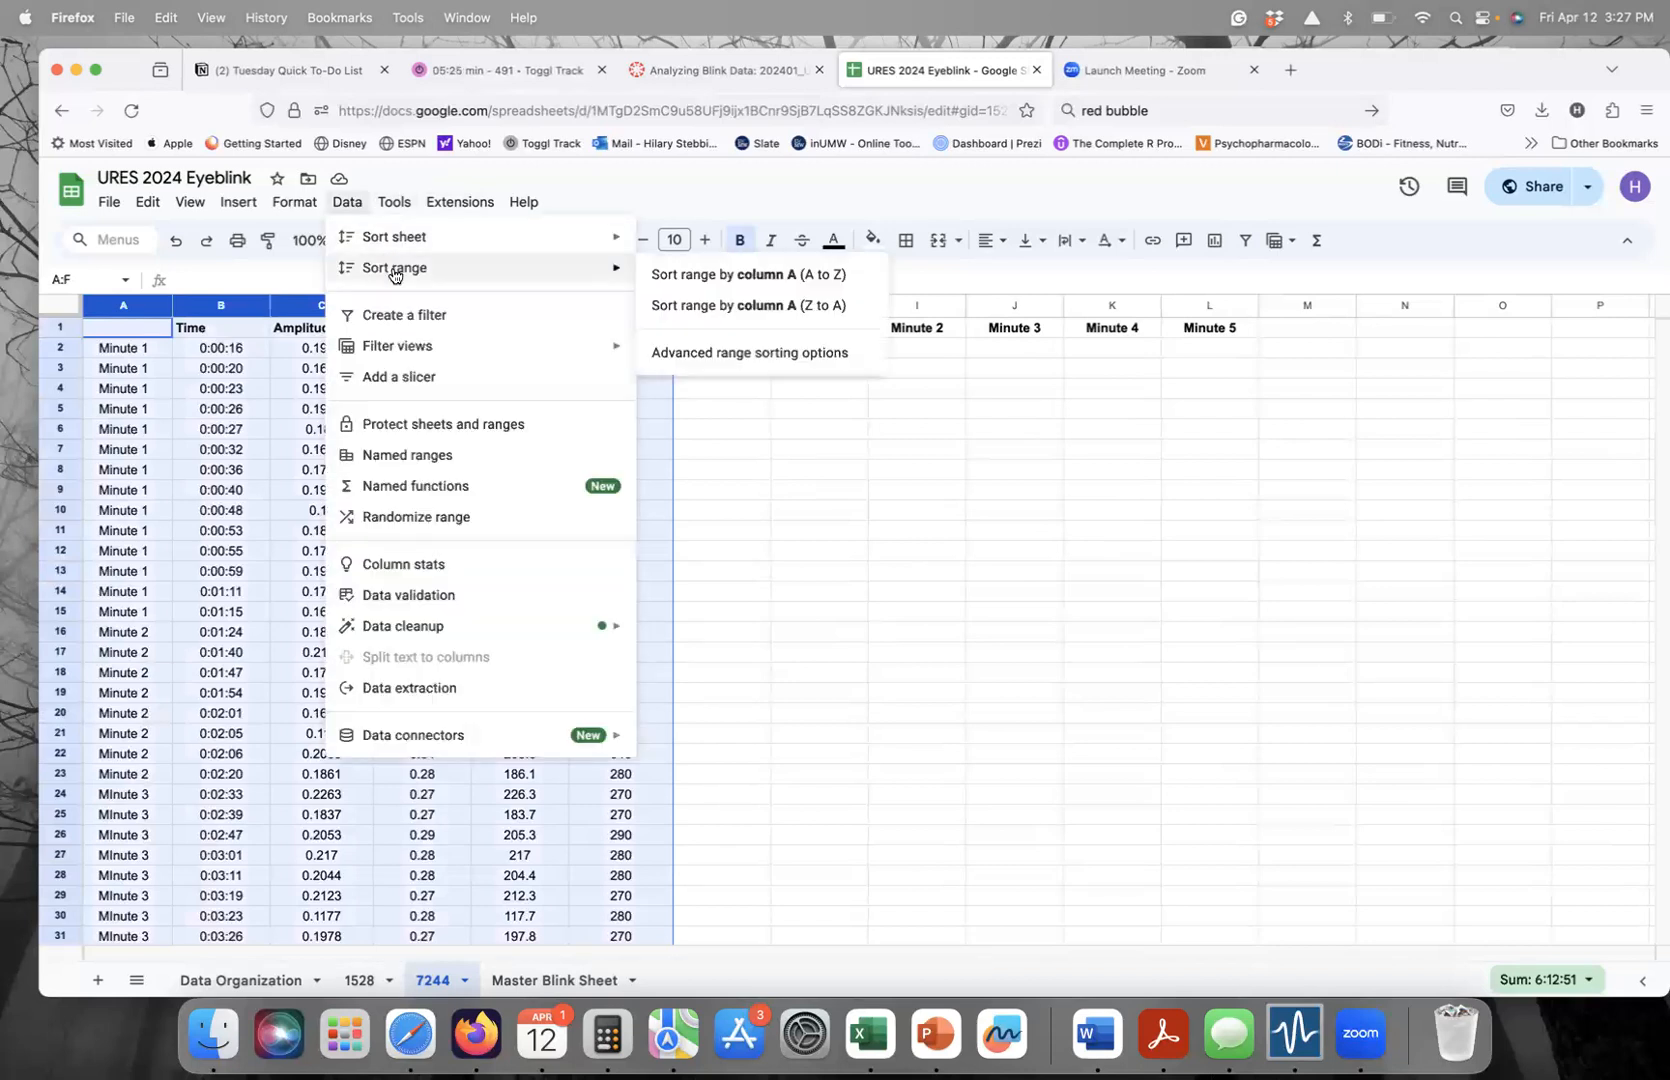
pyautogui.click(745, 356)
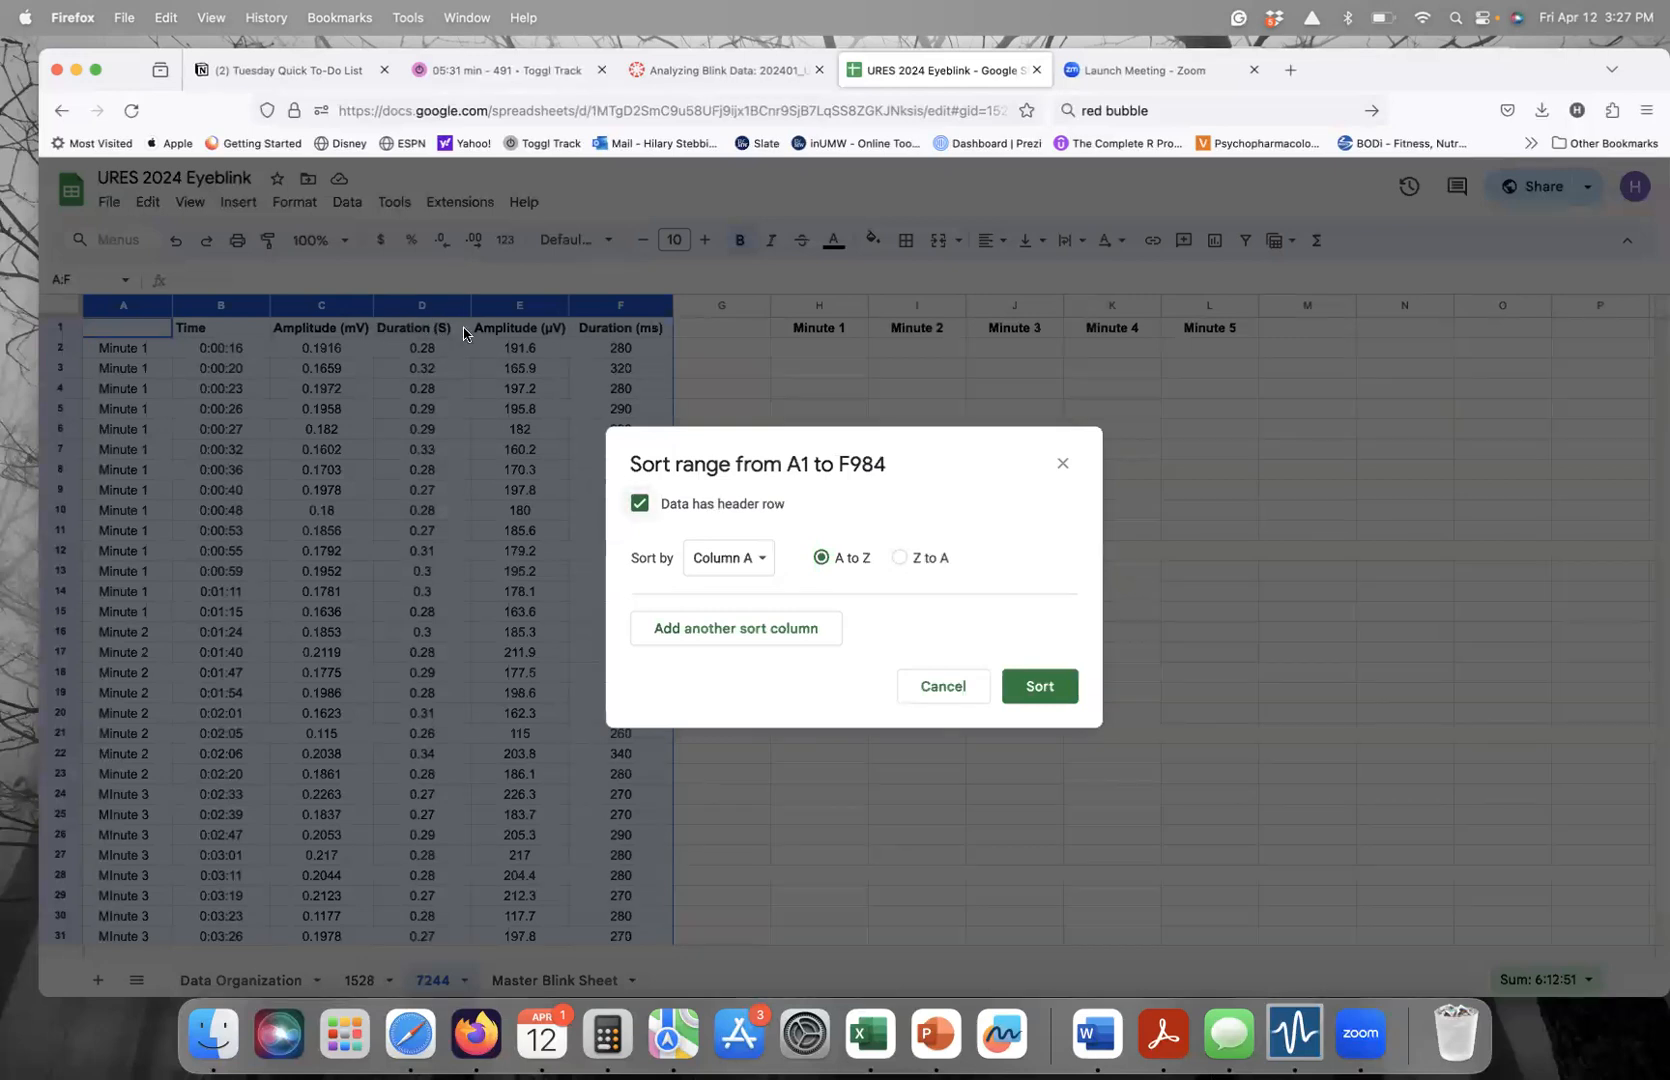
pyautogui.click(726, 564)
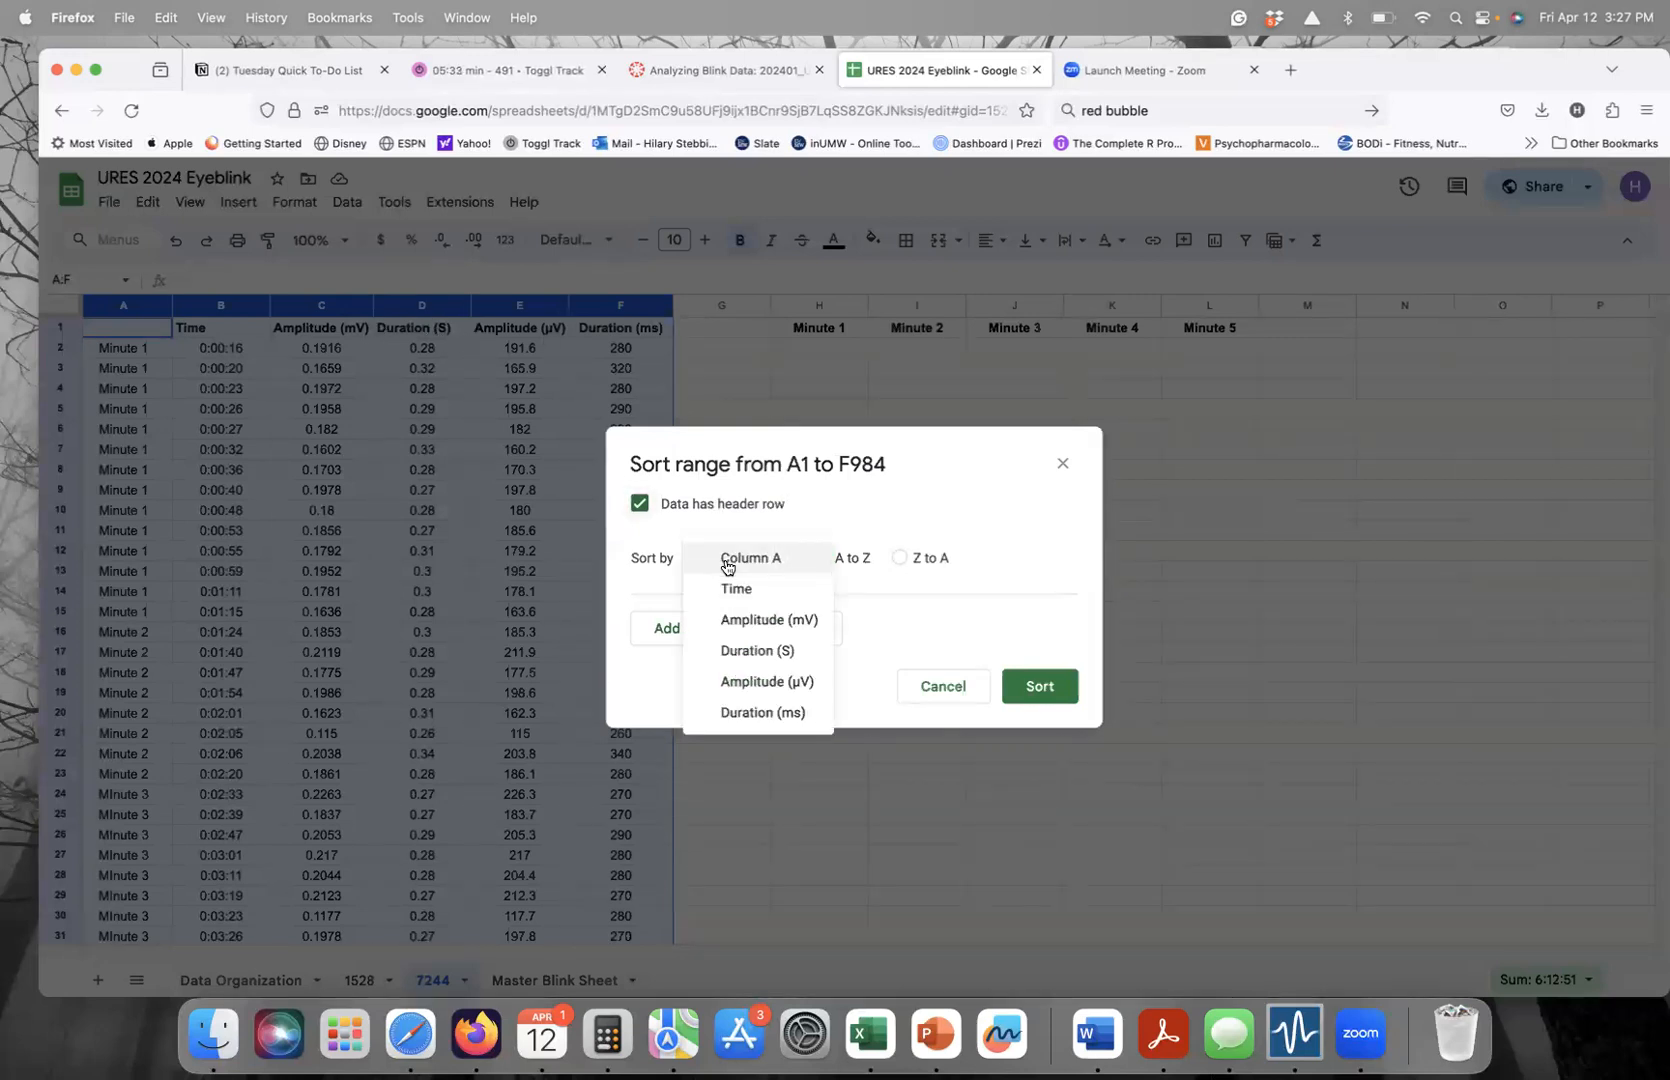
pyautogui.click(755, 683)
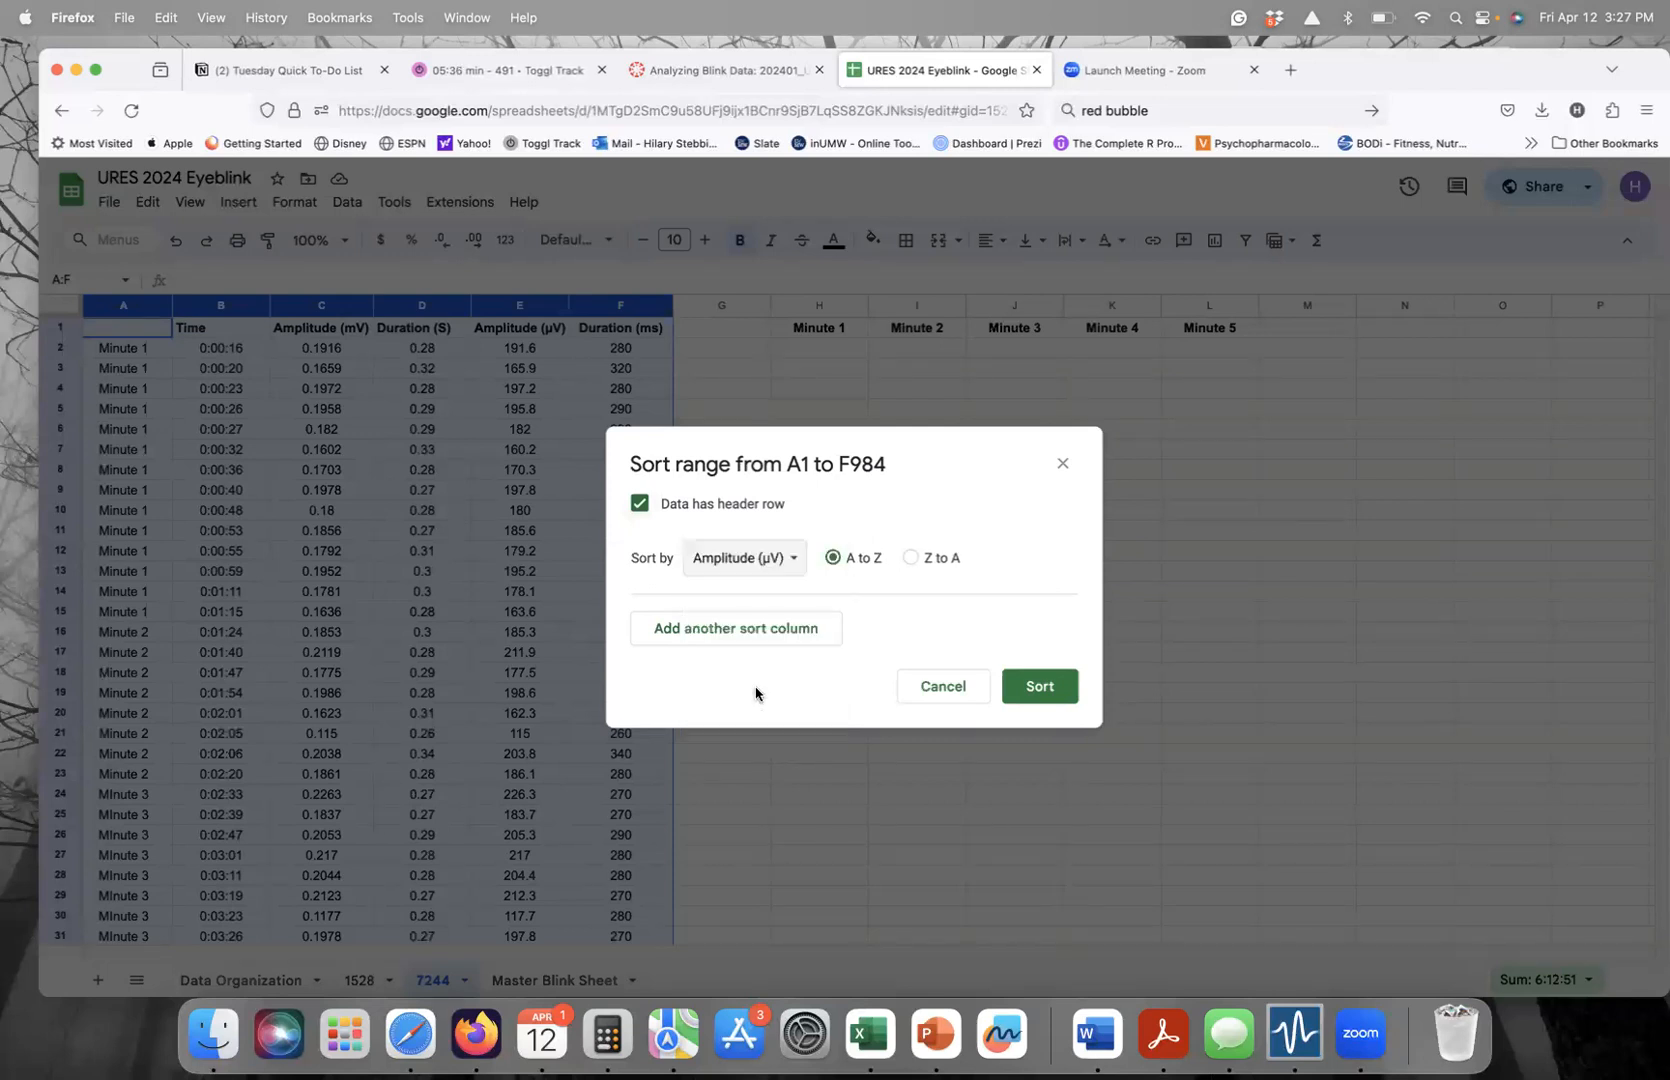
pyautogui.click(1042, 688)
# - Check the lowest and highest values in the sorted Amplitude (µV) column for blinks outside the acceptable range
pyautogui.scroll(-8, 560, 490)
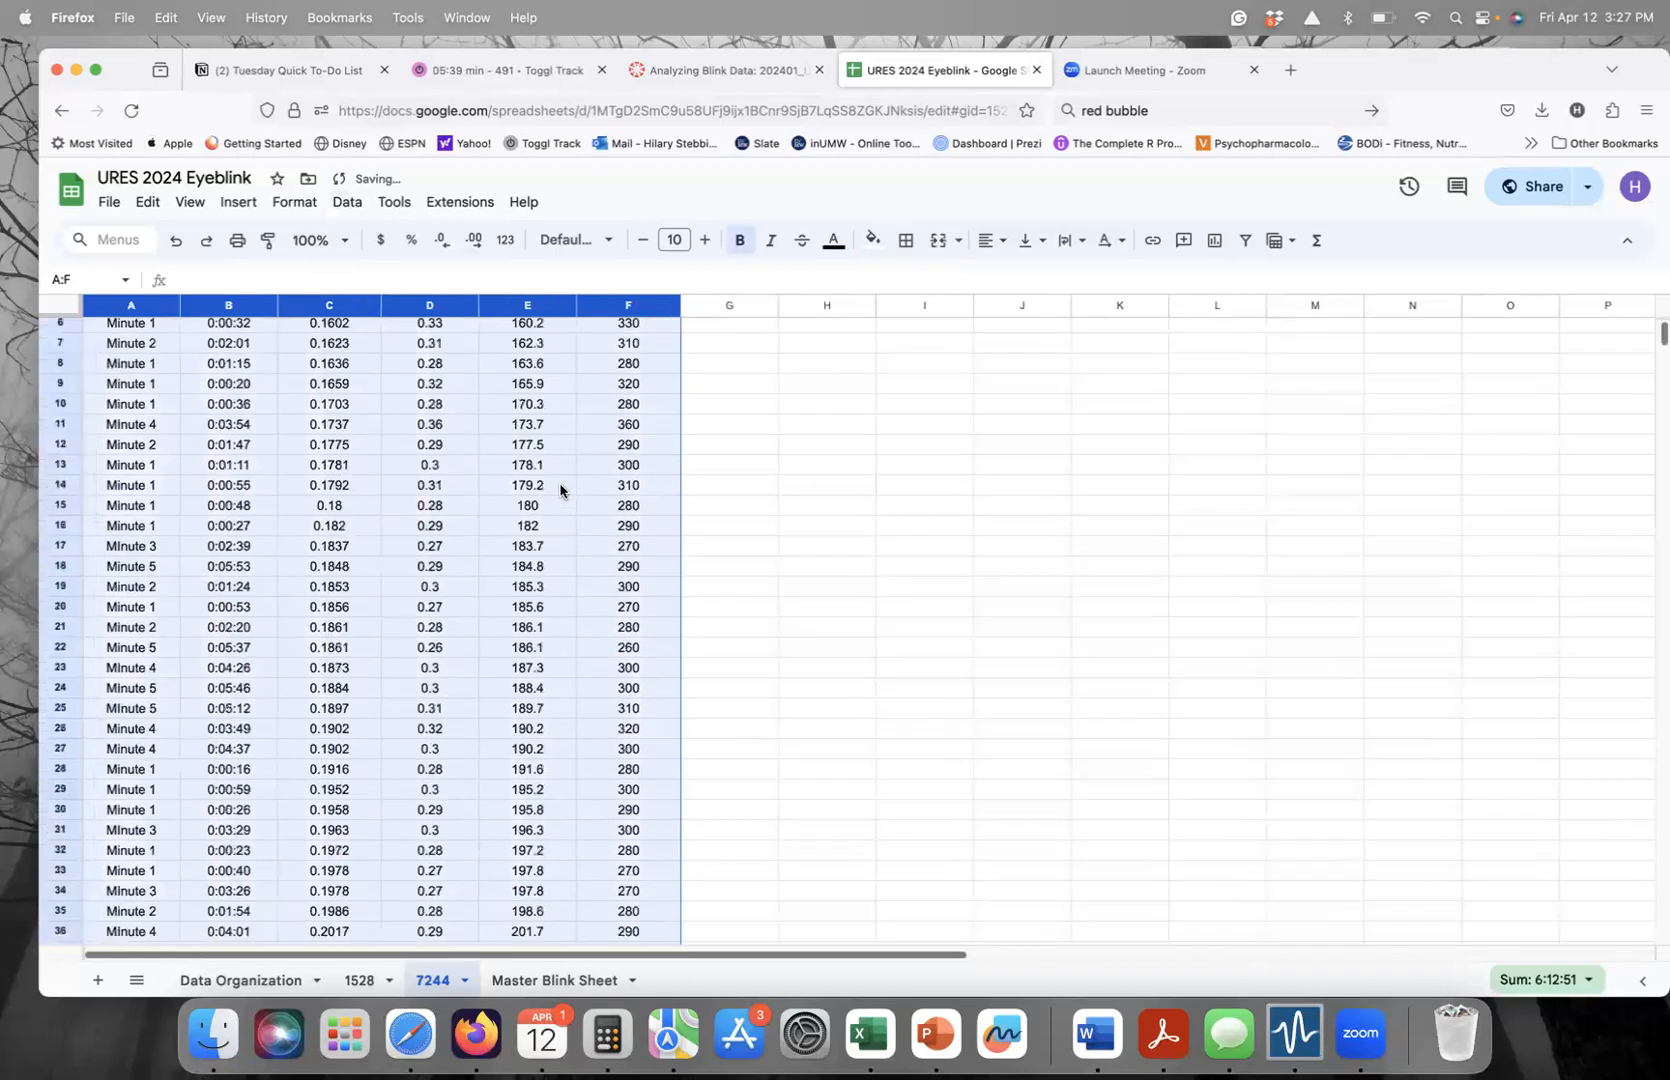
pyautogui.scroll(8, 514, 660)
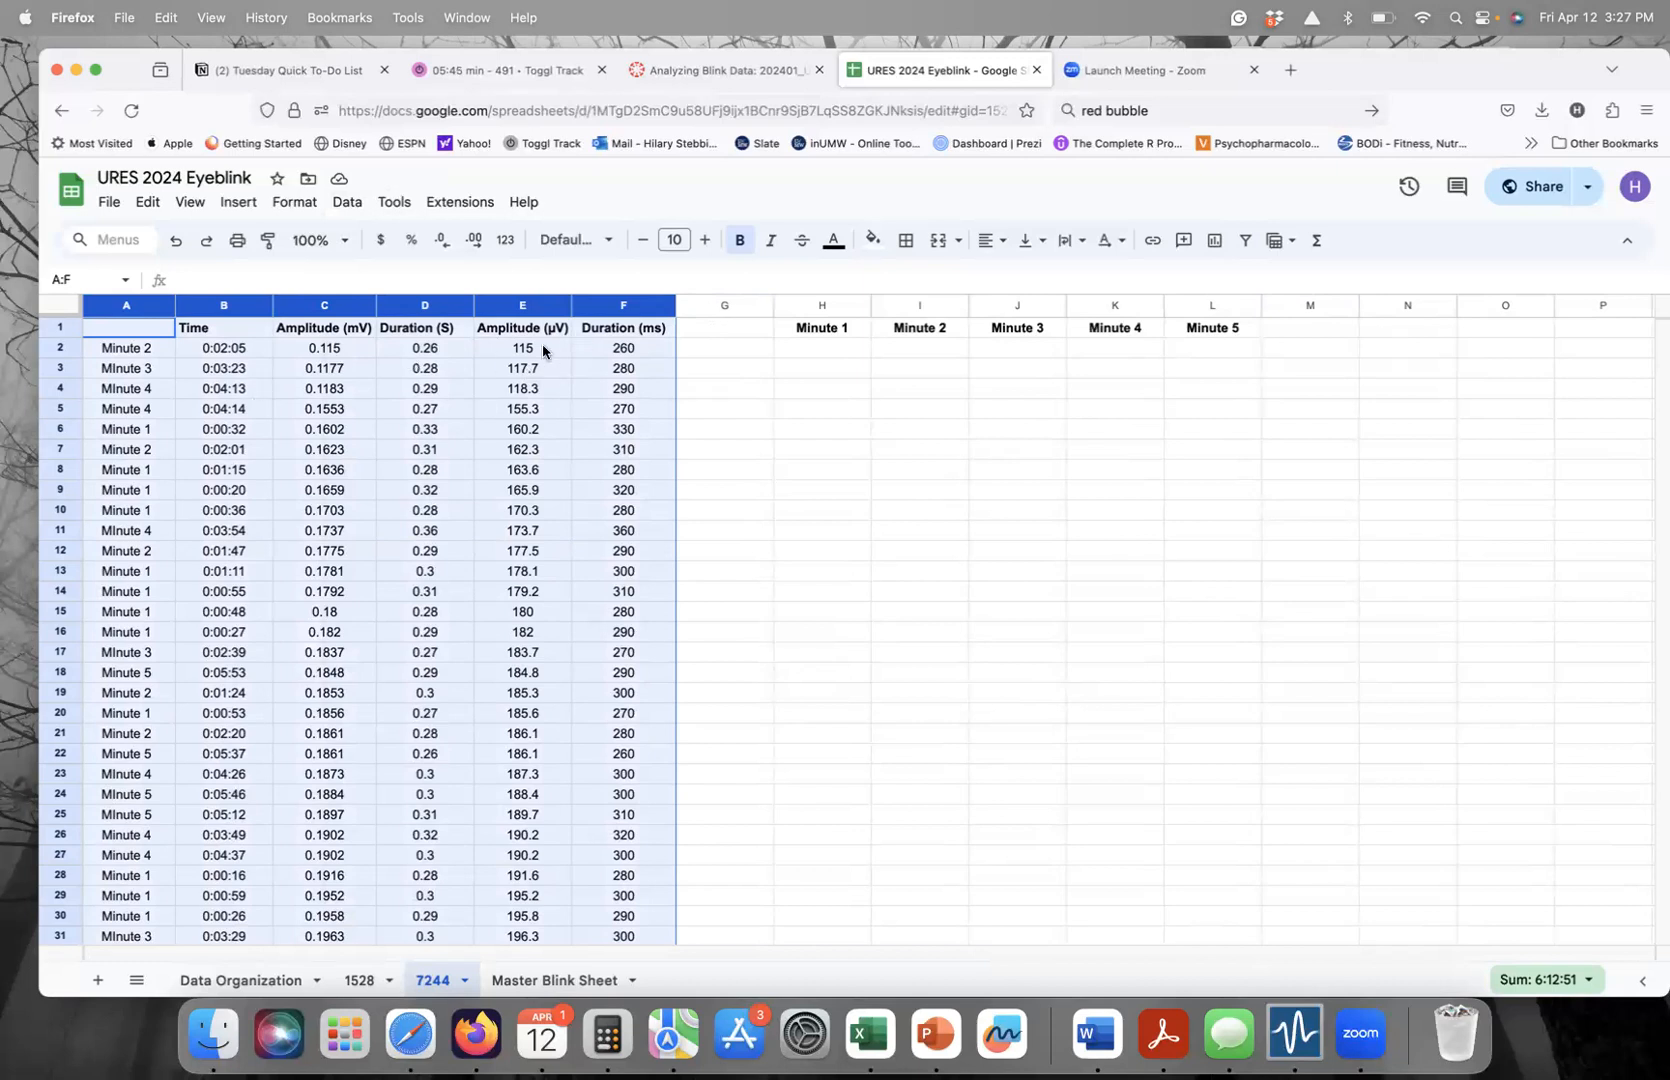
pyautogui.scroll(-15, 531, 348)
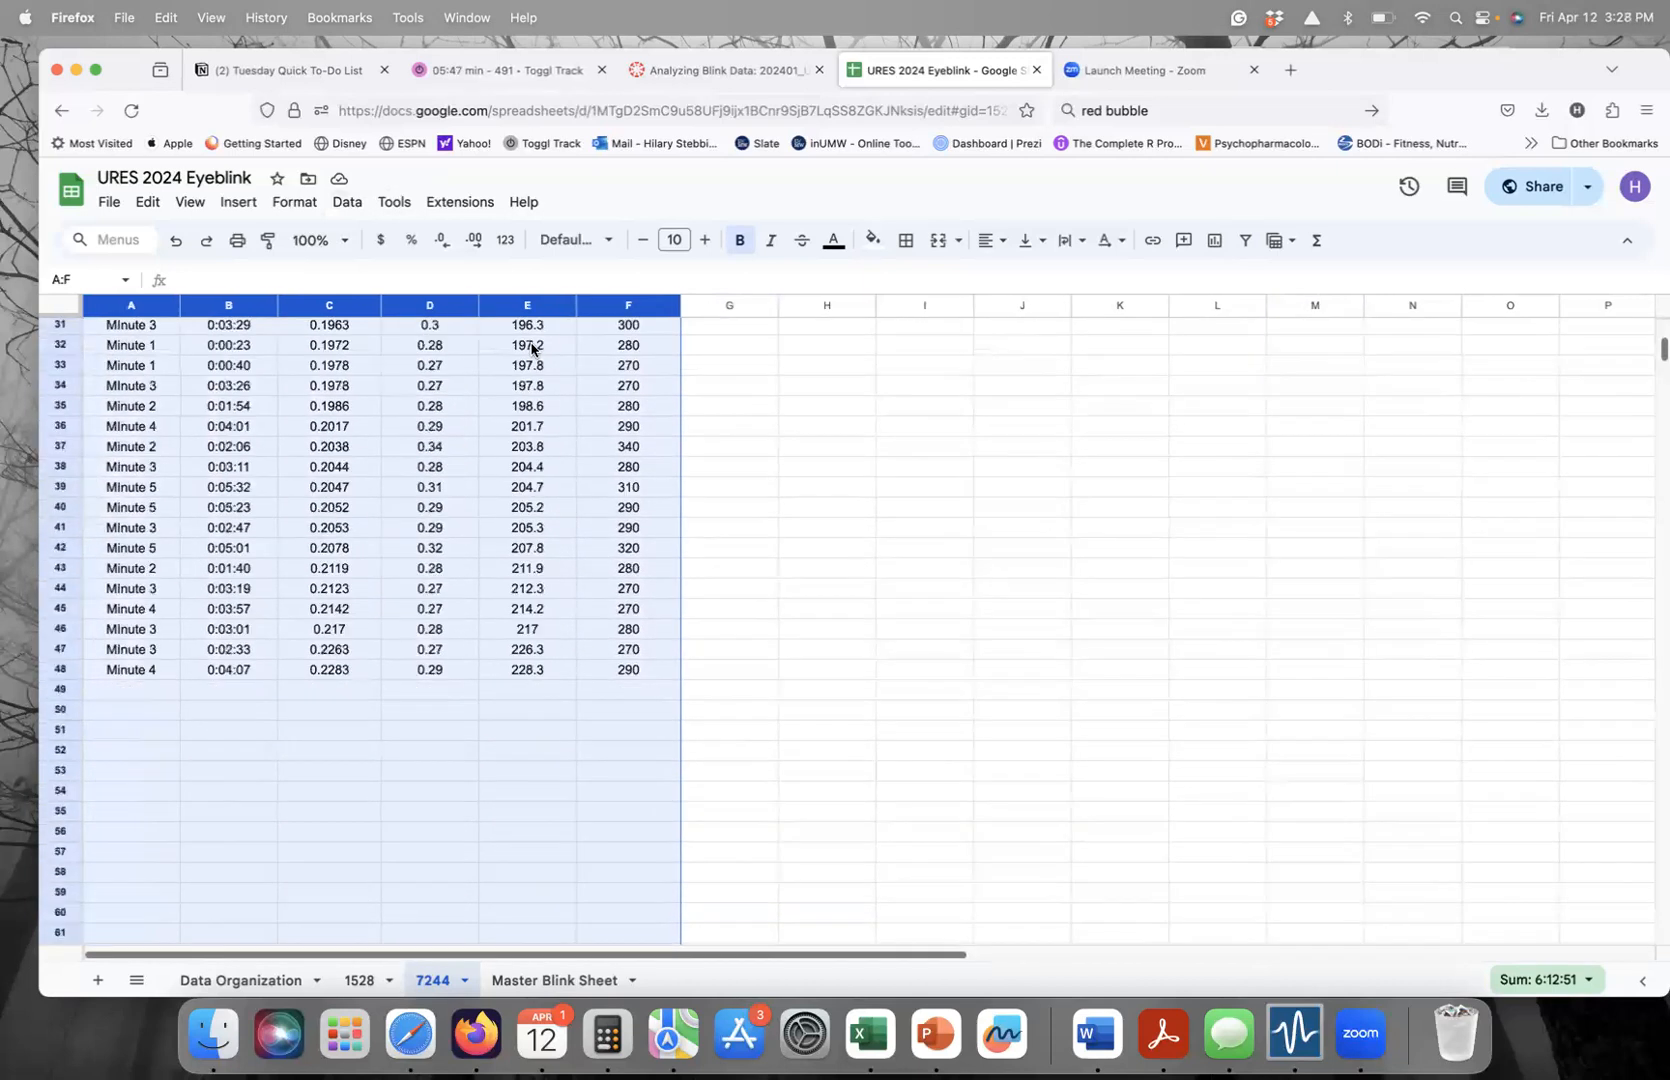
pyautogui.scroll(15, 531, 348)
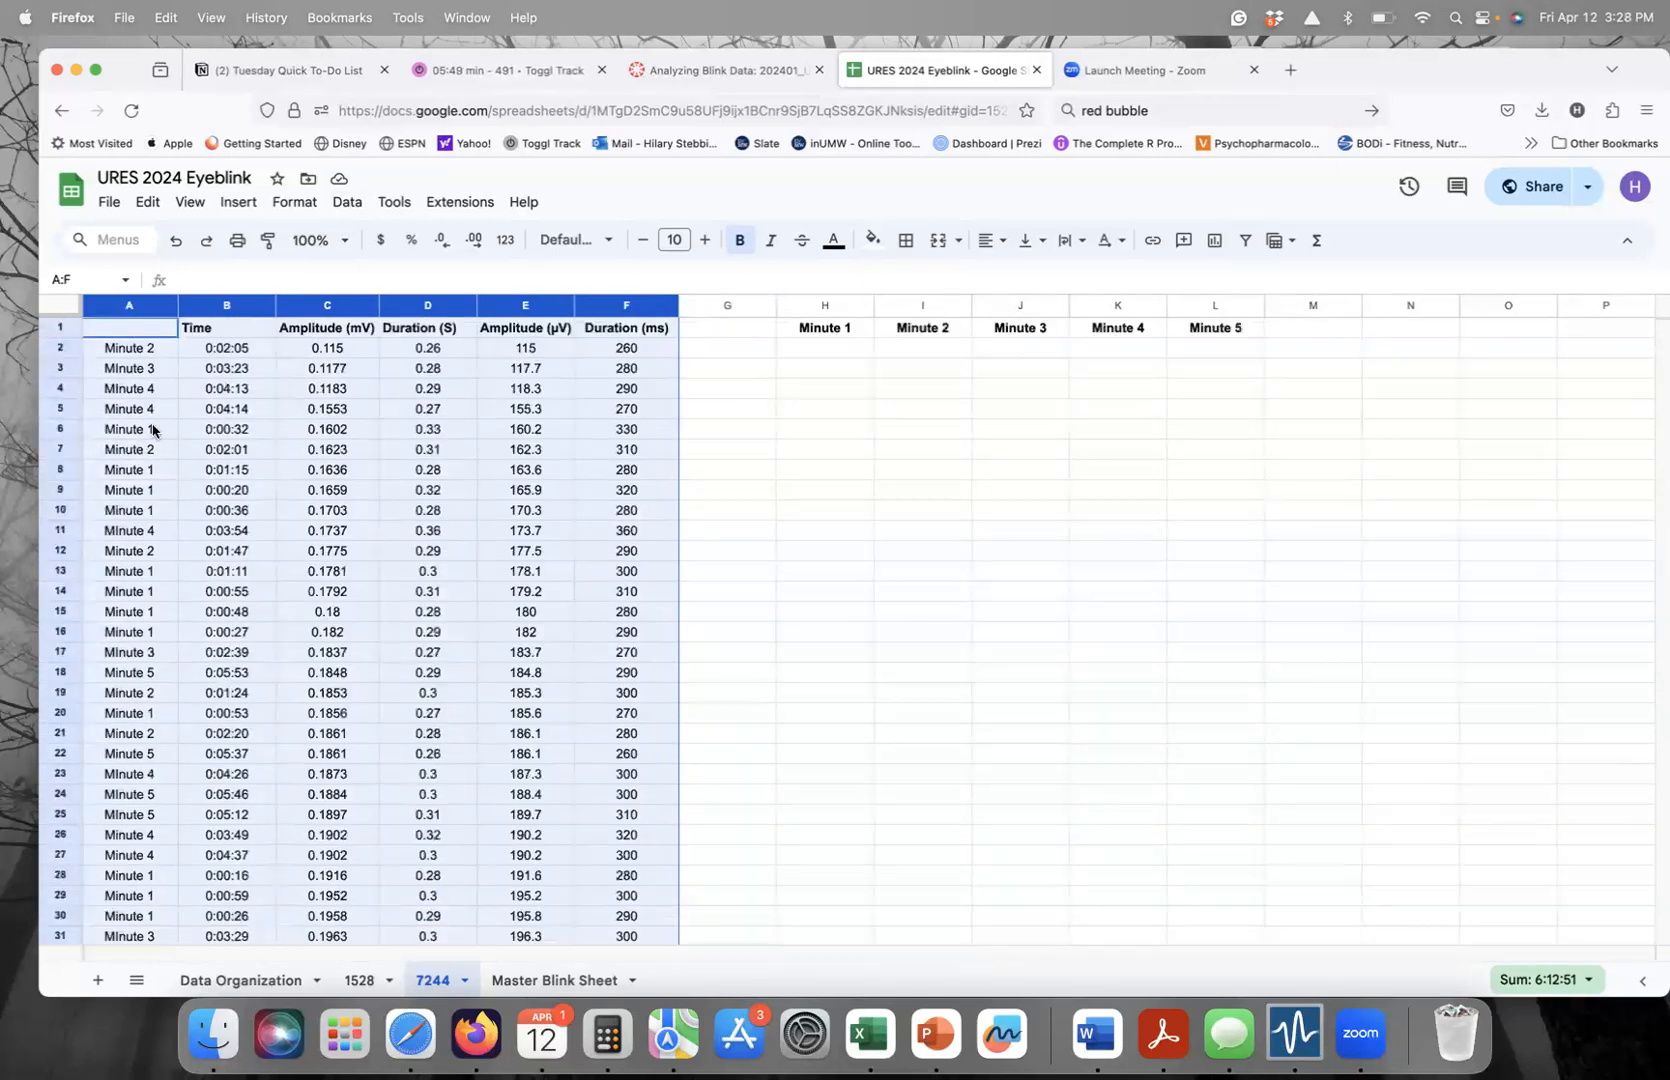
pyautogui.scroll(-10, 487, 478)
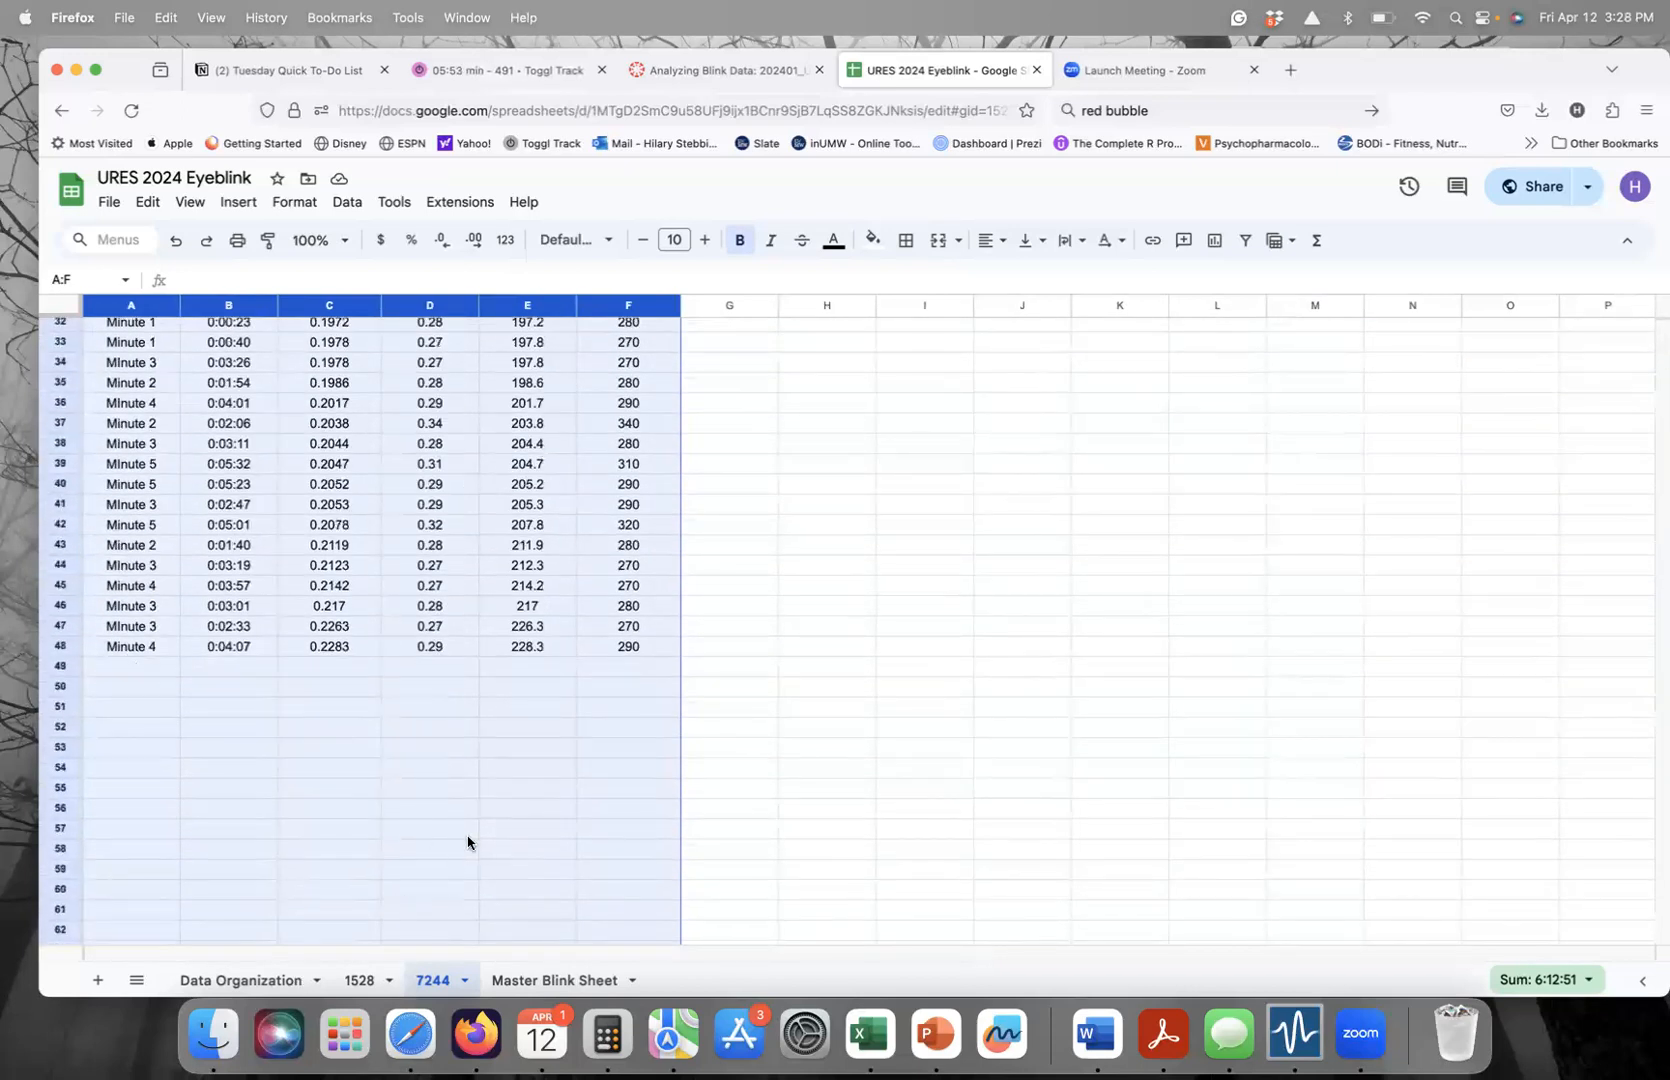
pyautogui.scroll(10, 468, 842)
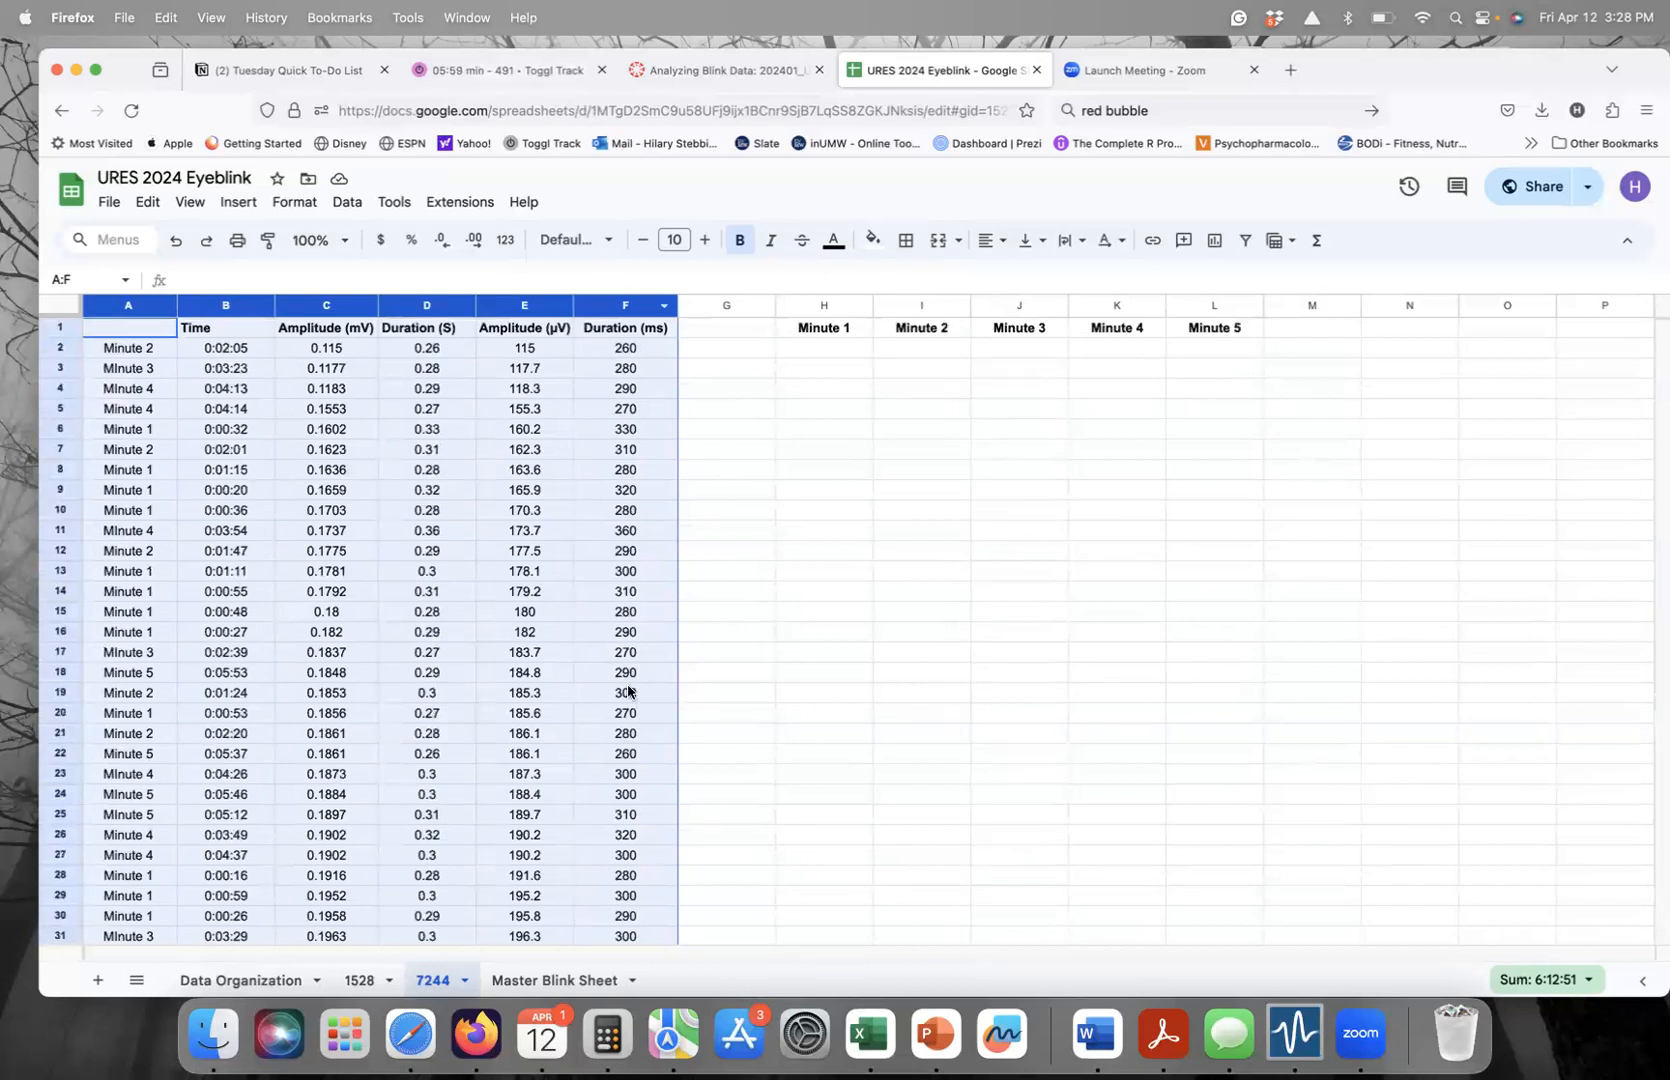
# - Sort columns A to F by Duration (ms) from A to Z, treating the first row as a header
pyautogui.click(352, 212)
pyautogui.moveTo(378, 268)
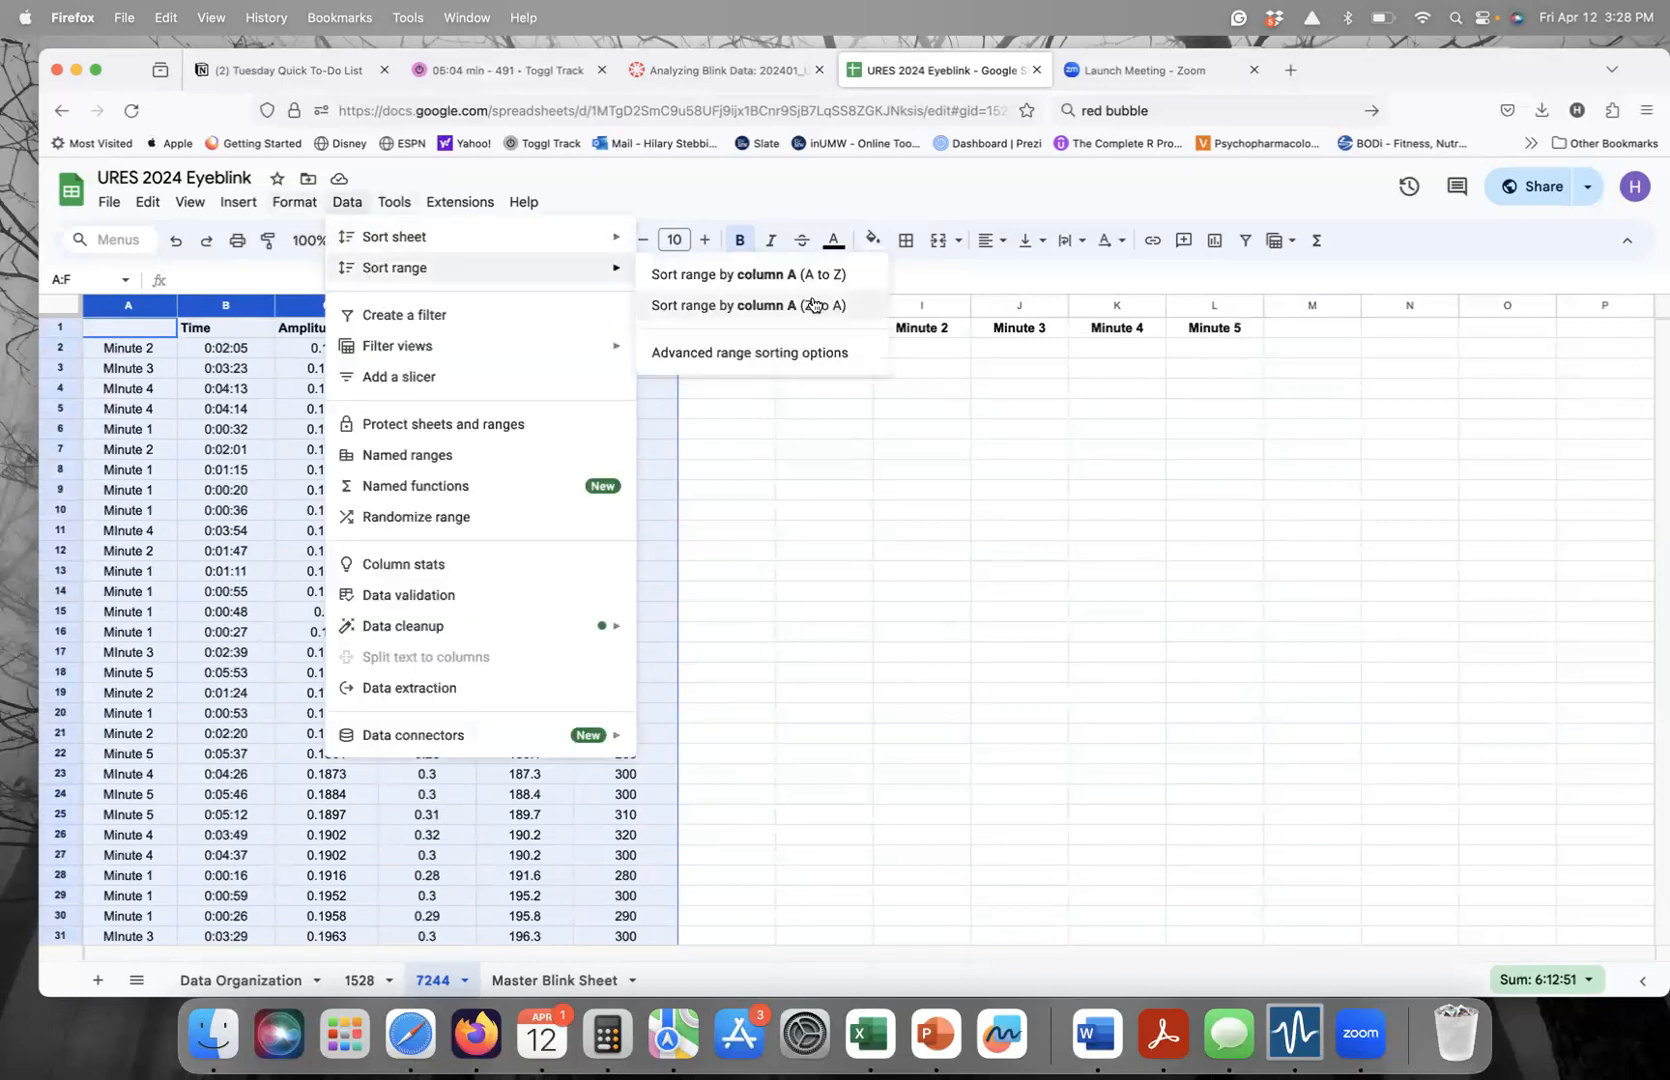
pyautogui.click(812, 353)
pyautogui.click(725, 505)
pyautogui.click(724, 558)
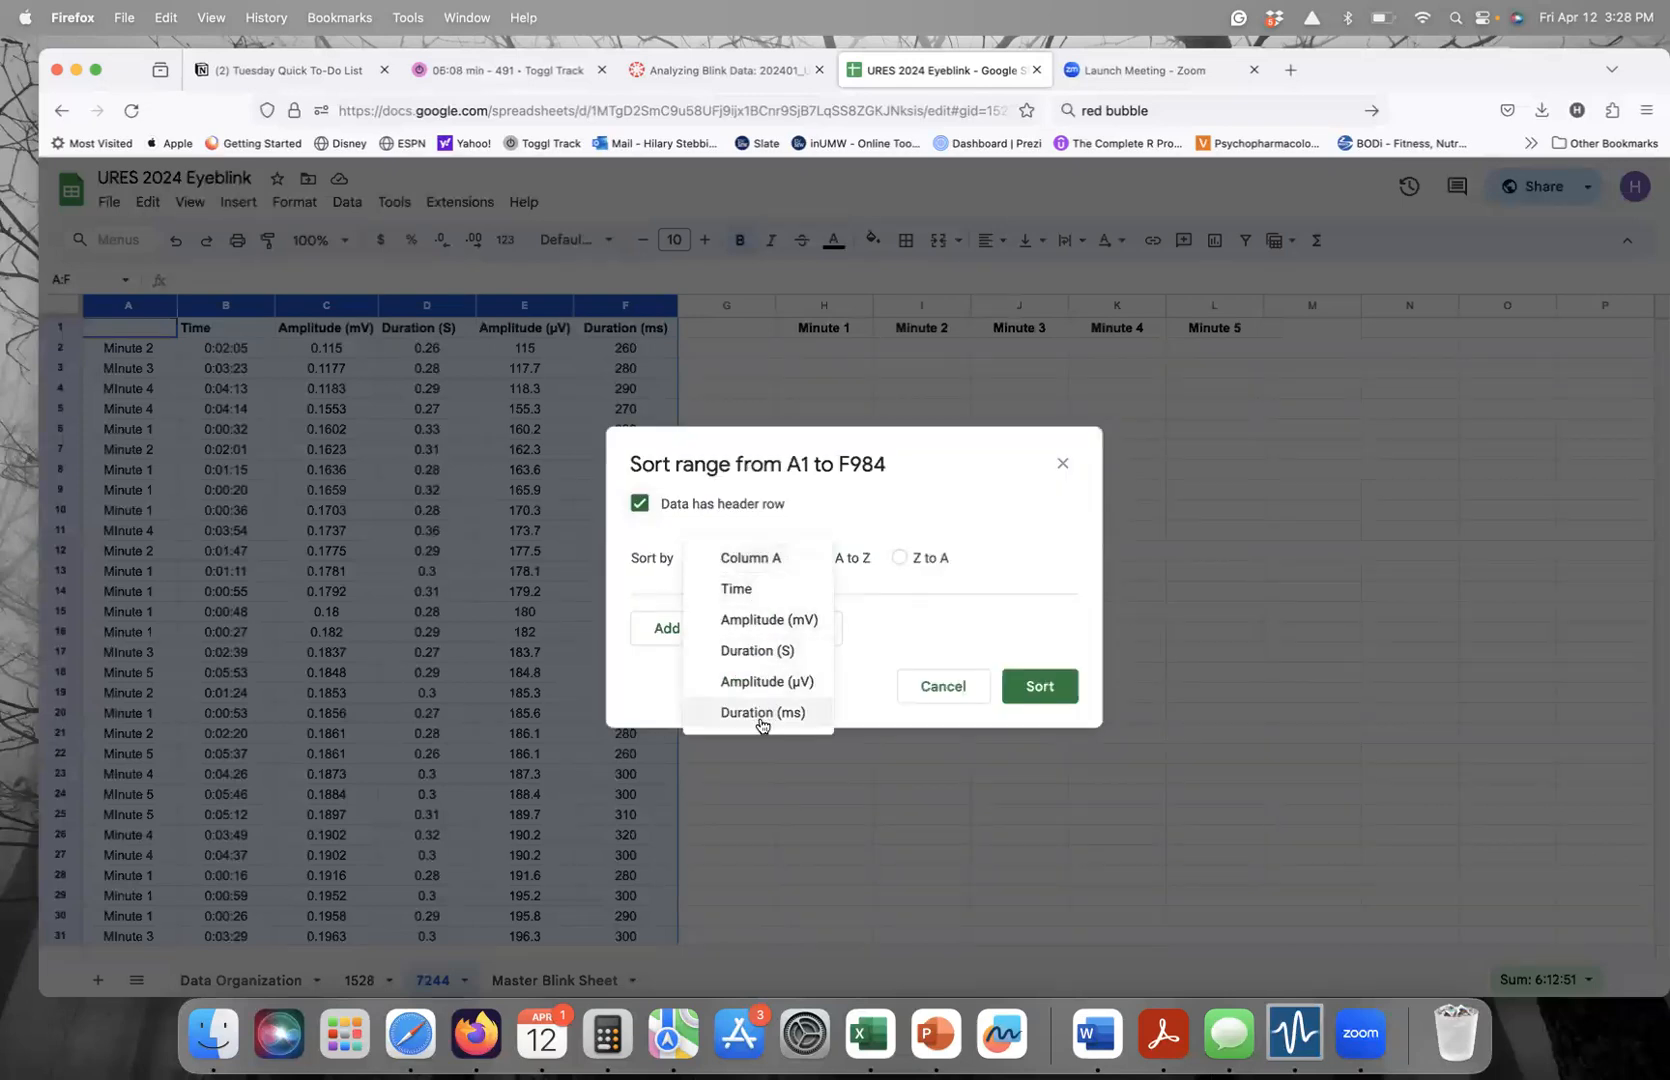
pyautogui.click(760, 718)
pyautogui.click(1060, 688)
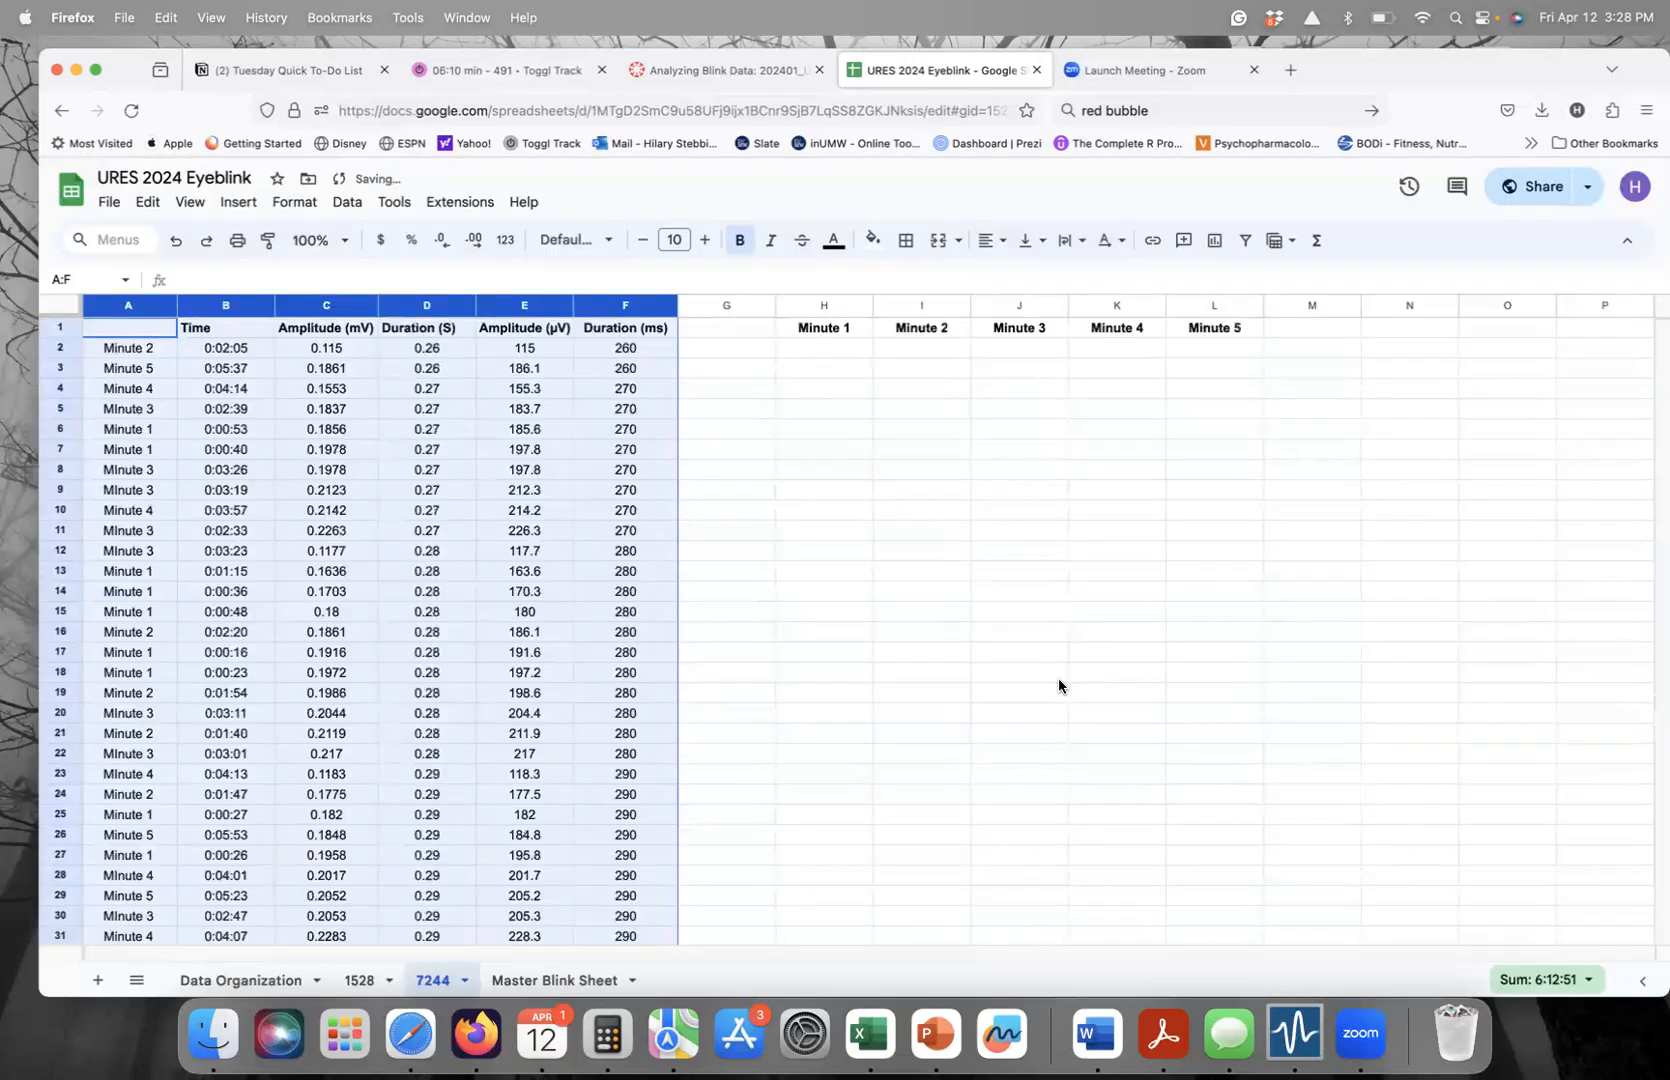
# - Check the shortest and longest values in the sorted Duration (ms) column
pyautogui.scroll(-10, 802, 604)
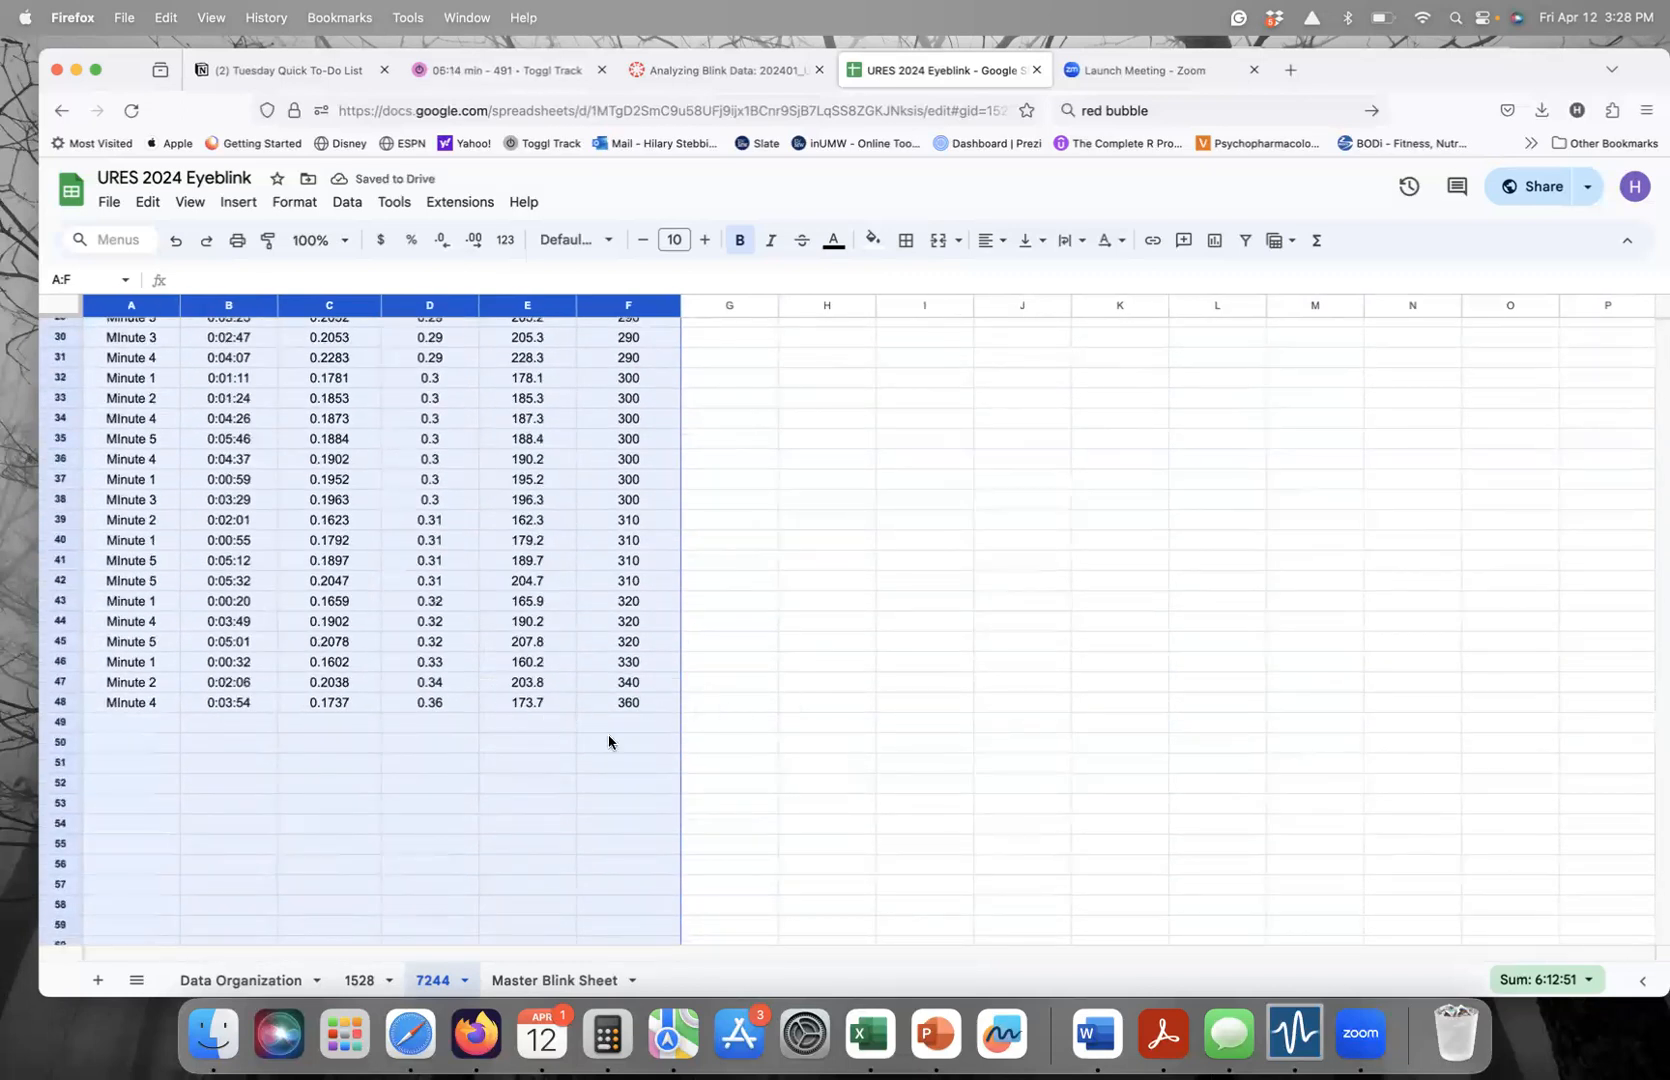
pyautogui.scroll(10, 778, 640)
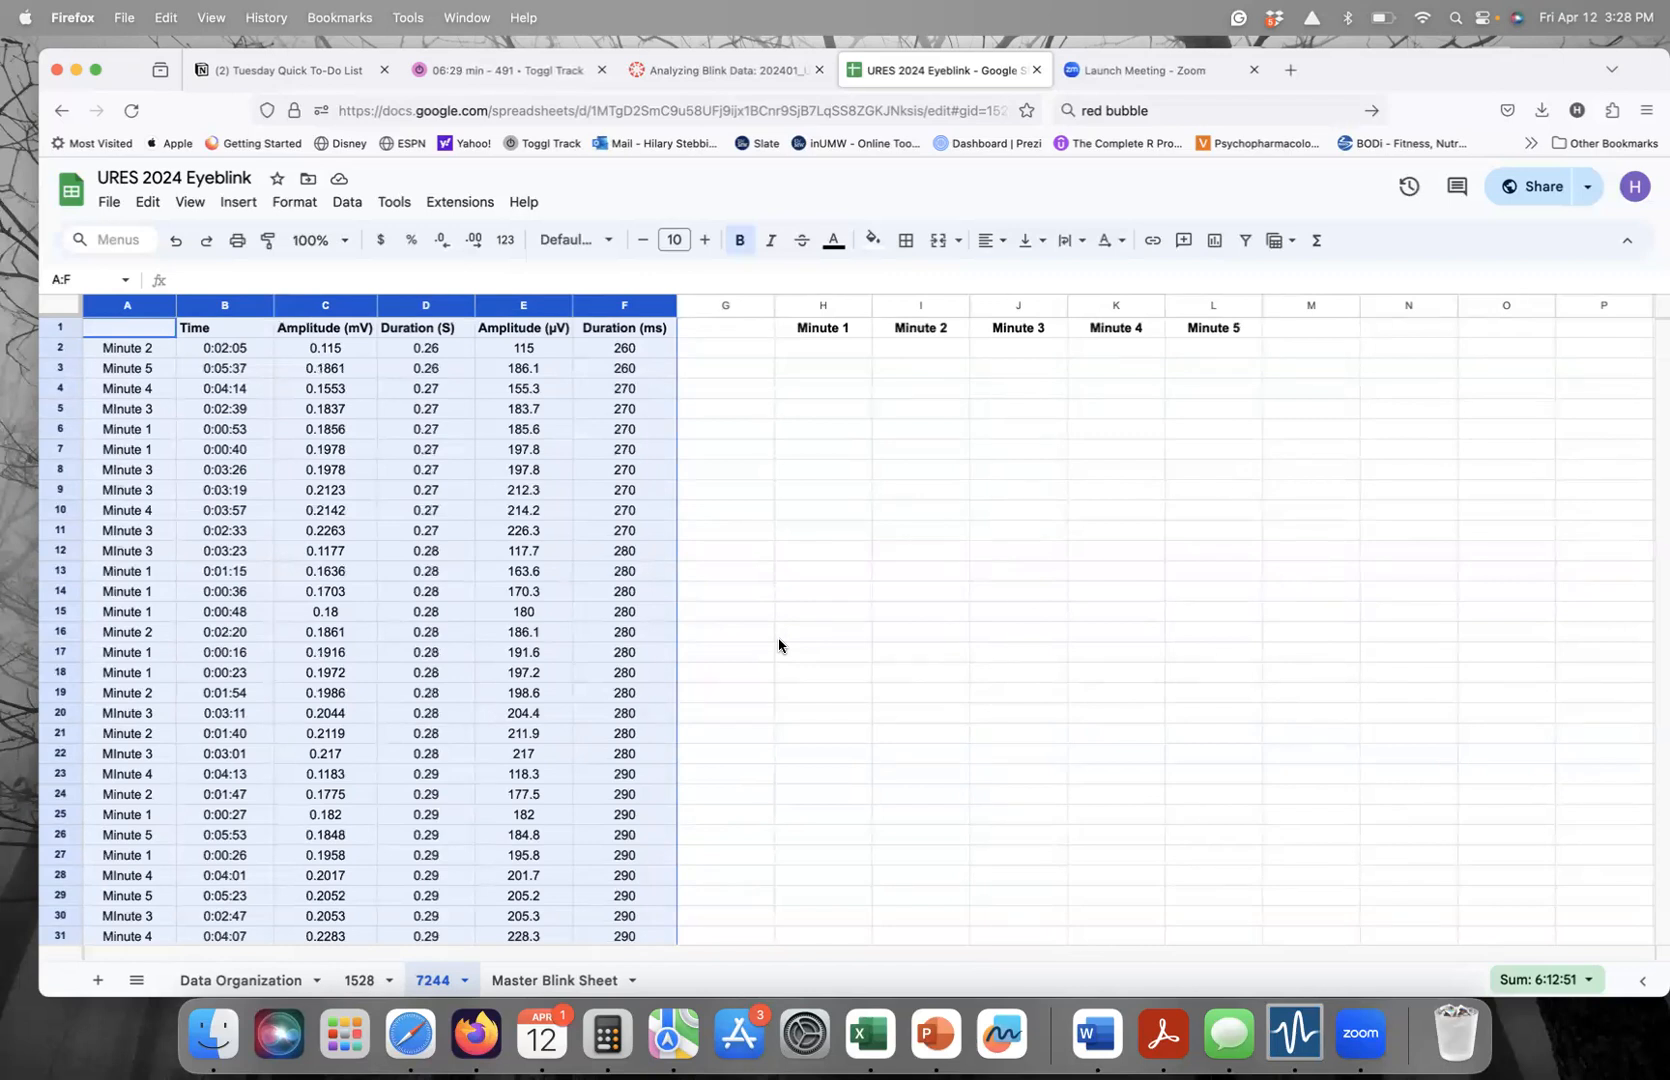
pyautogui.scroll(-10, 778, 637)
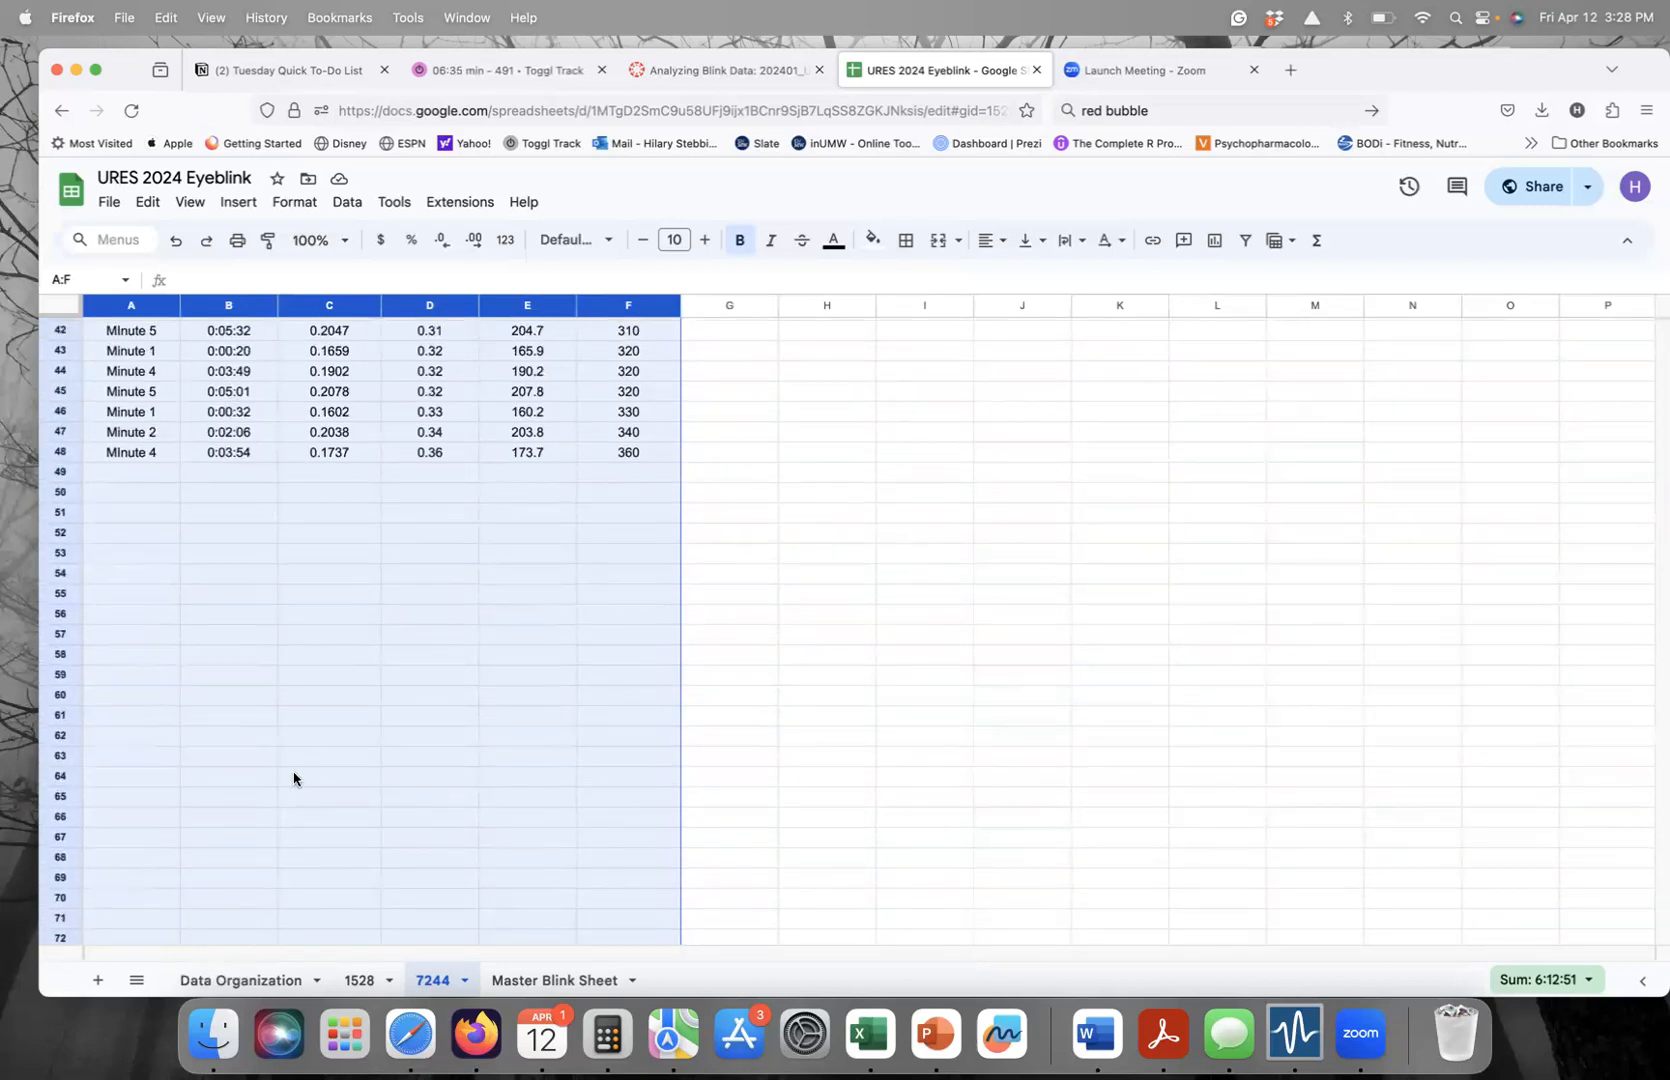
pyautogui.scroll(10, 293, 778)
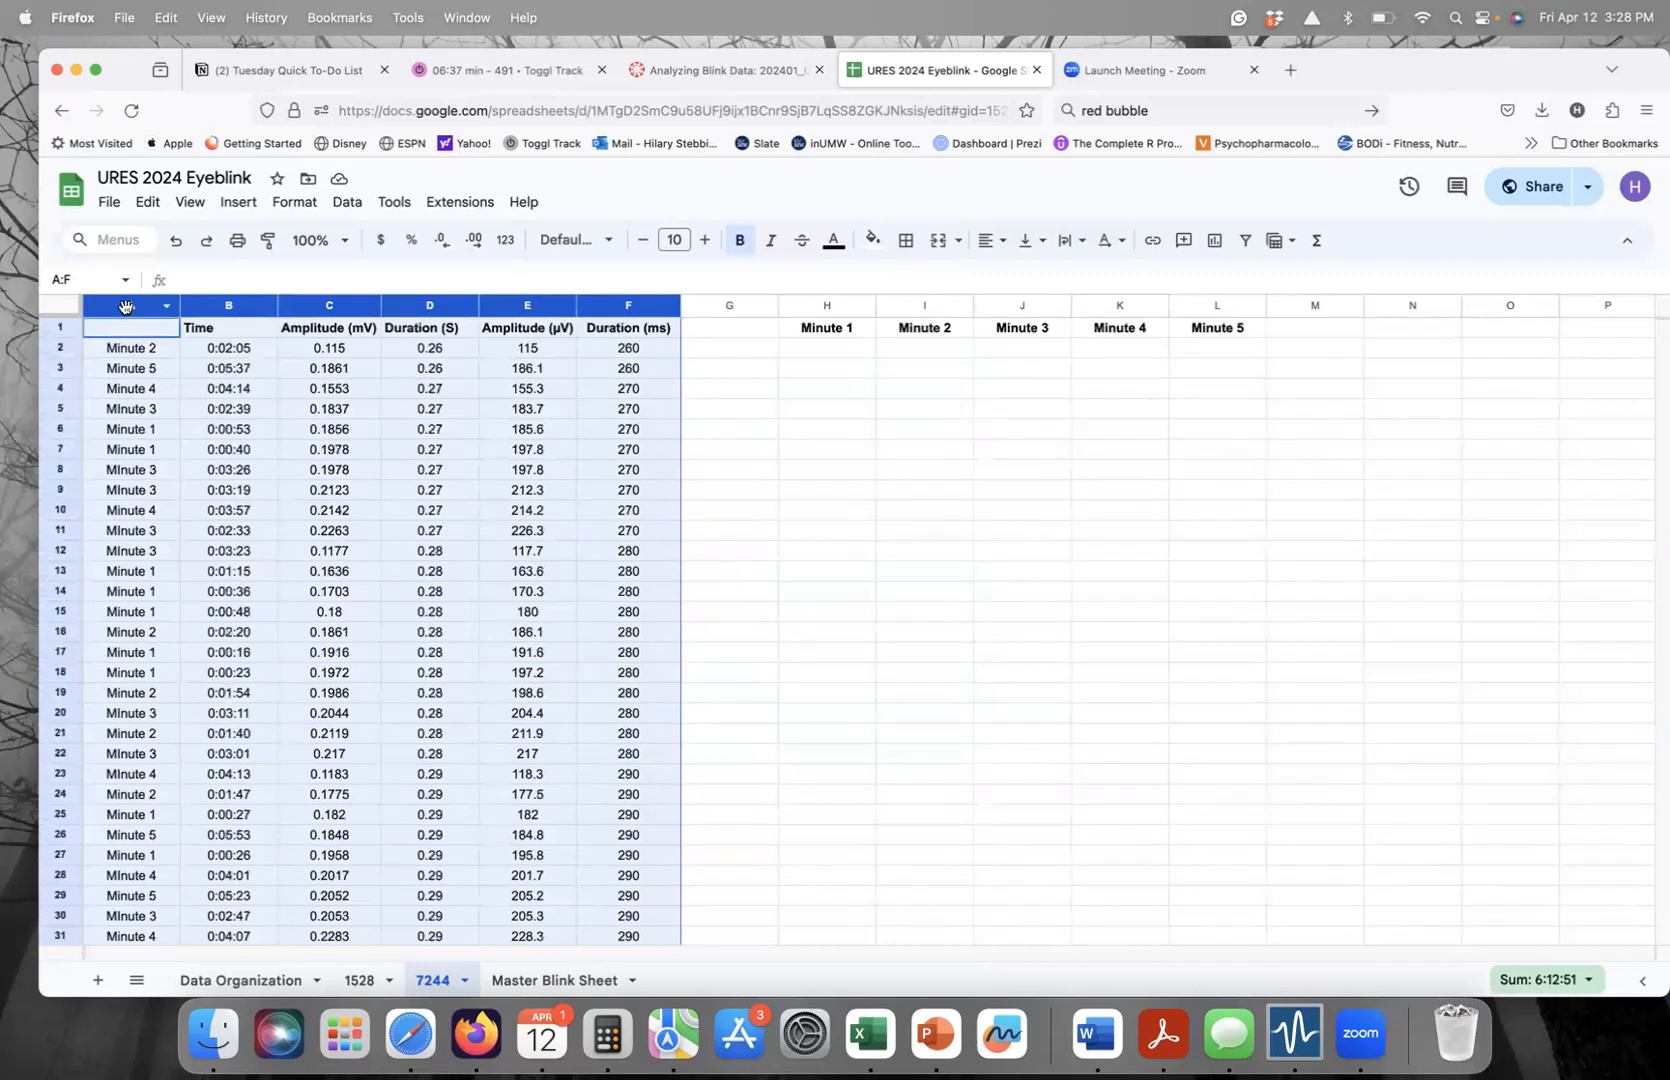
# - Examine how the greyed-out blinks are separated from the rest on the 1528 sheet, and return to the 7244 sheet
pyautogui.click(359, 980)
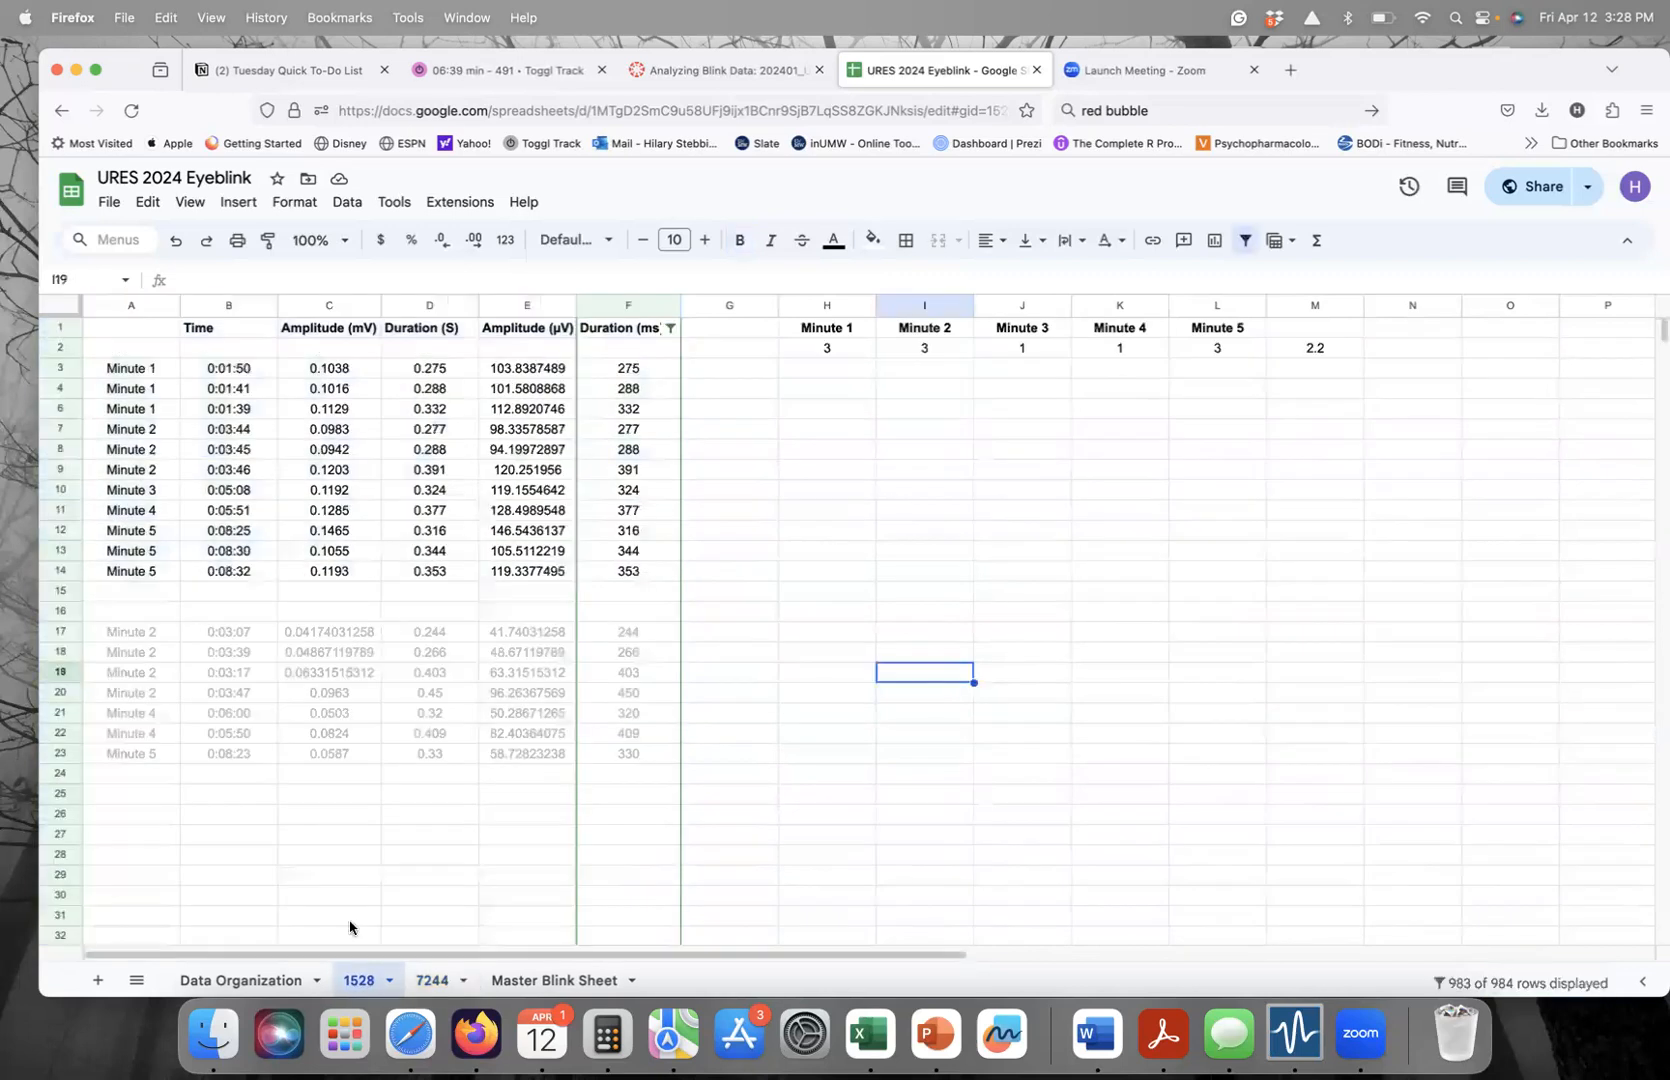
pyautogui.scroll(-1, 335, 638)
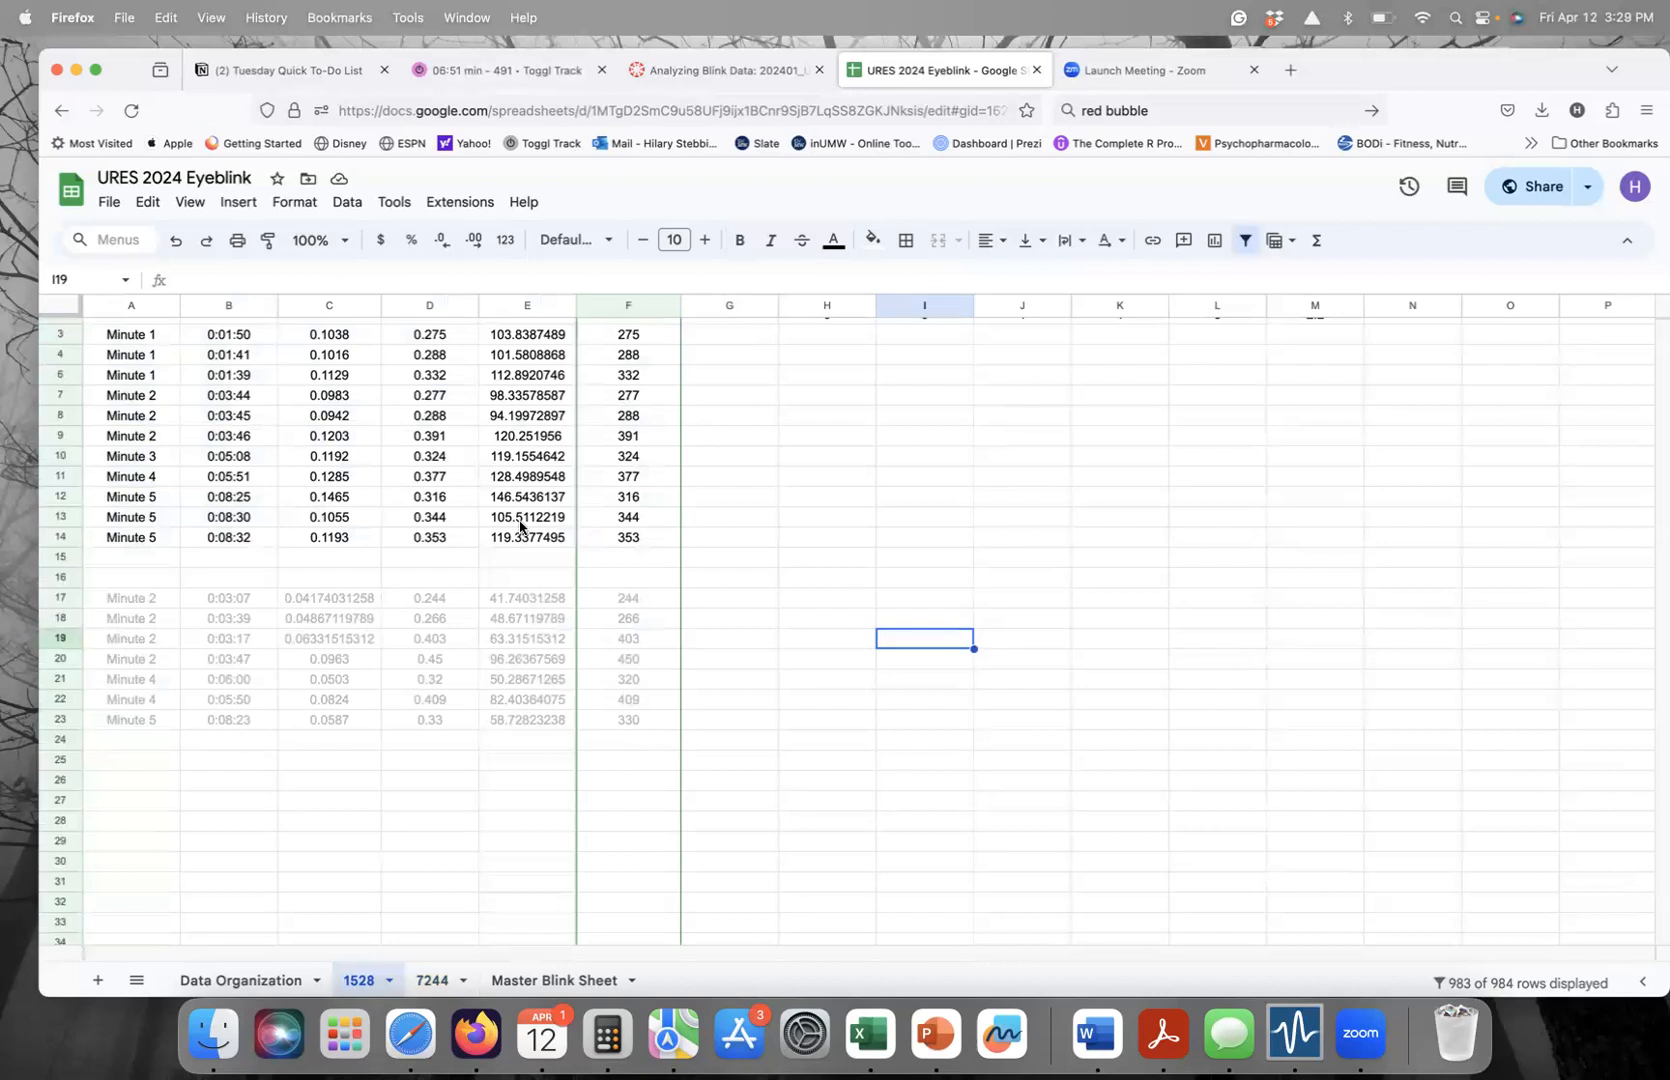
pyautogui.scroll(1, 524, 528)
pyautogui.click(432, 978)
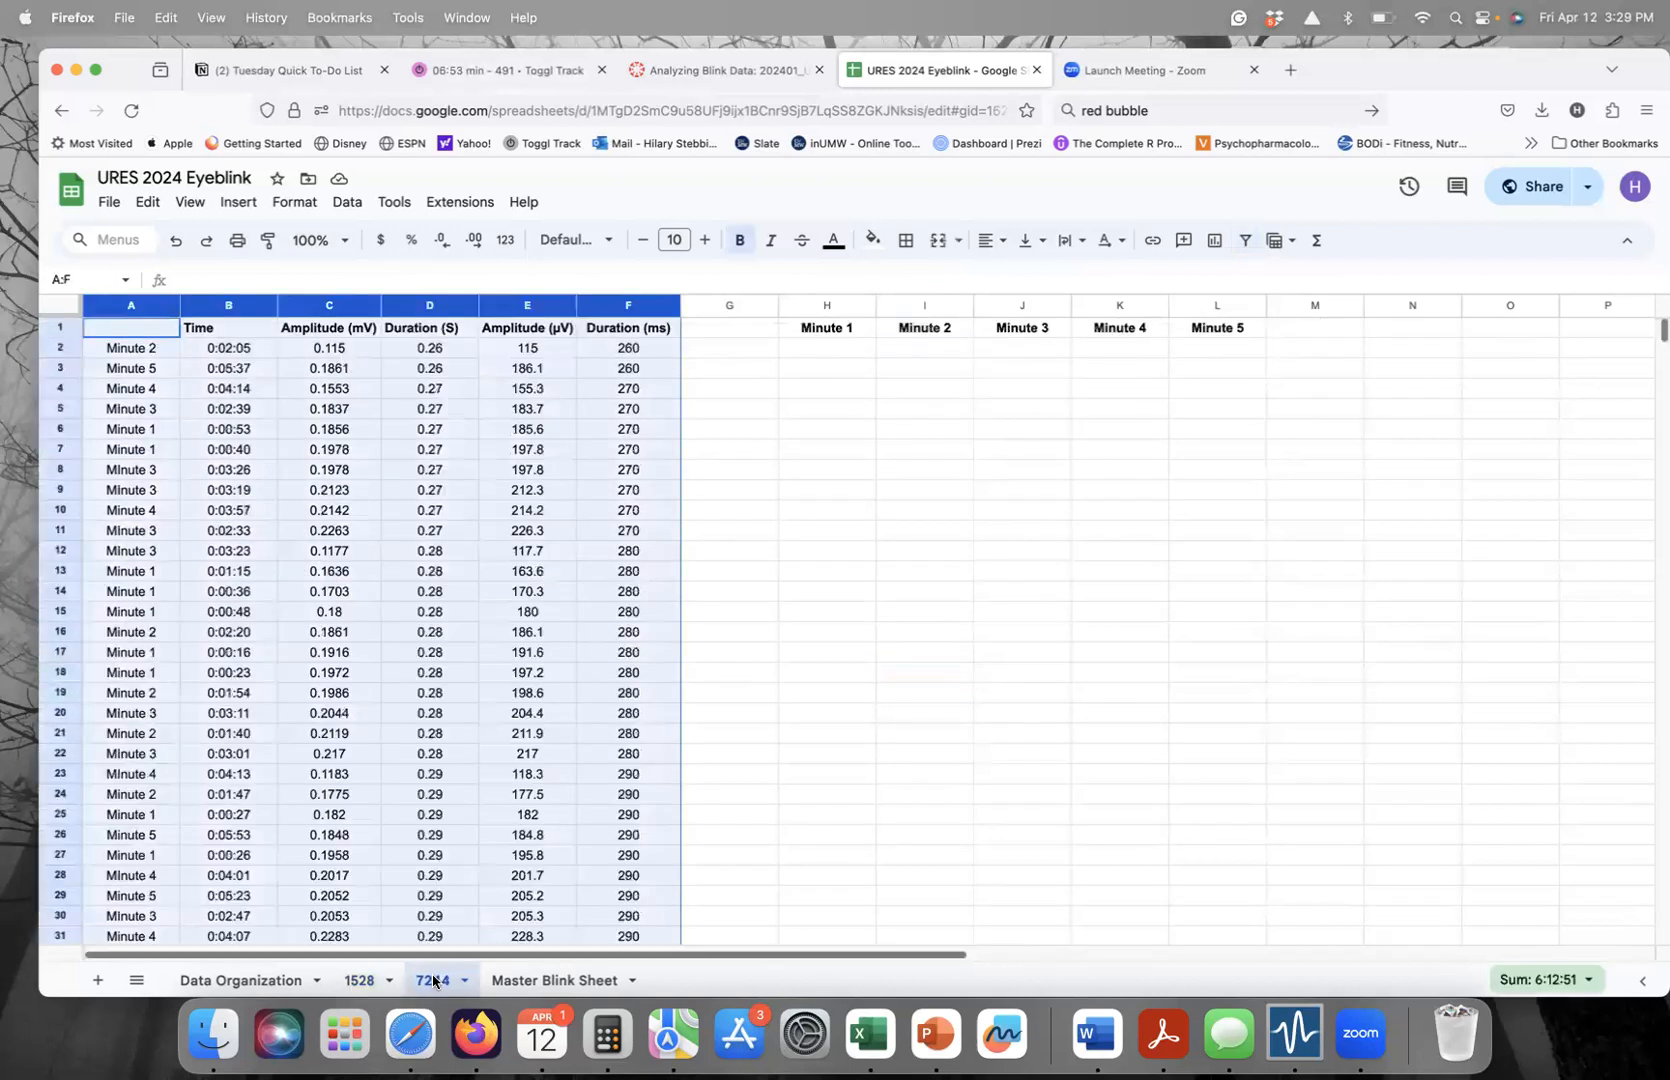
pyautogui.scroll(-10, 524, 620)
pyautogui.scroll(10, 524, 620)
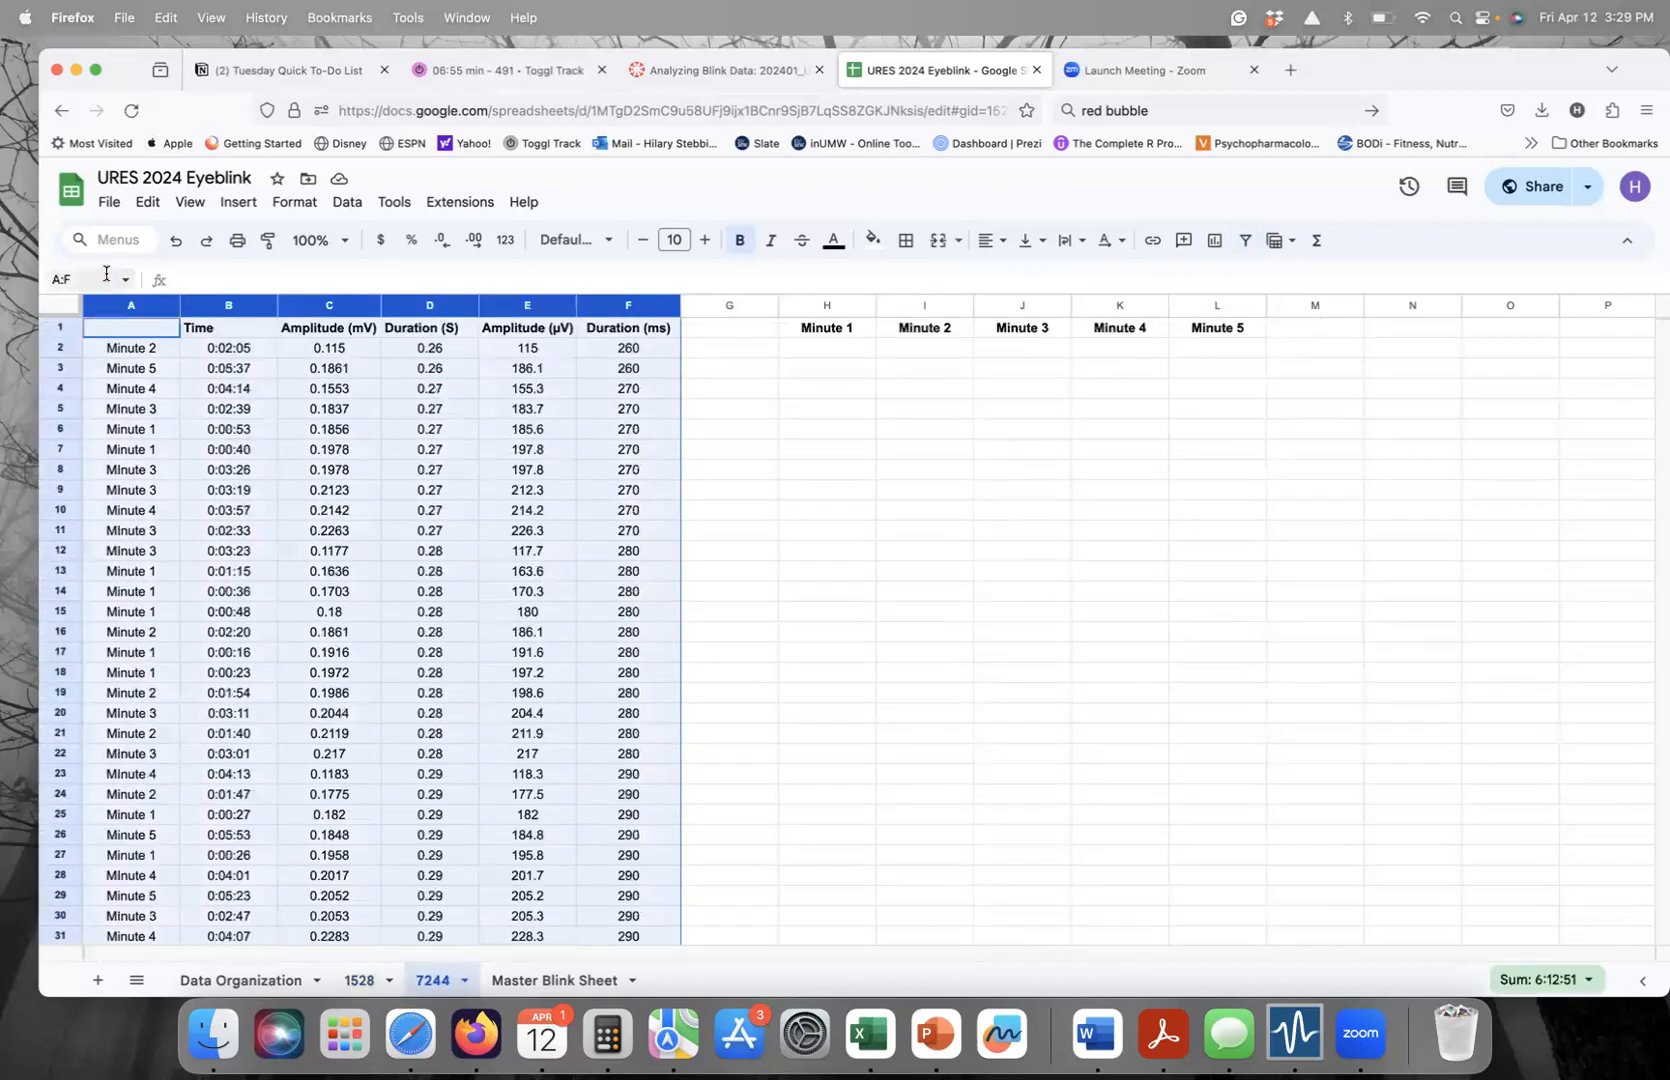
# - Sort columns A to F by column A from A to Z, treating the first row as a header
pyautogui.click(347, 203)
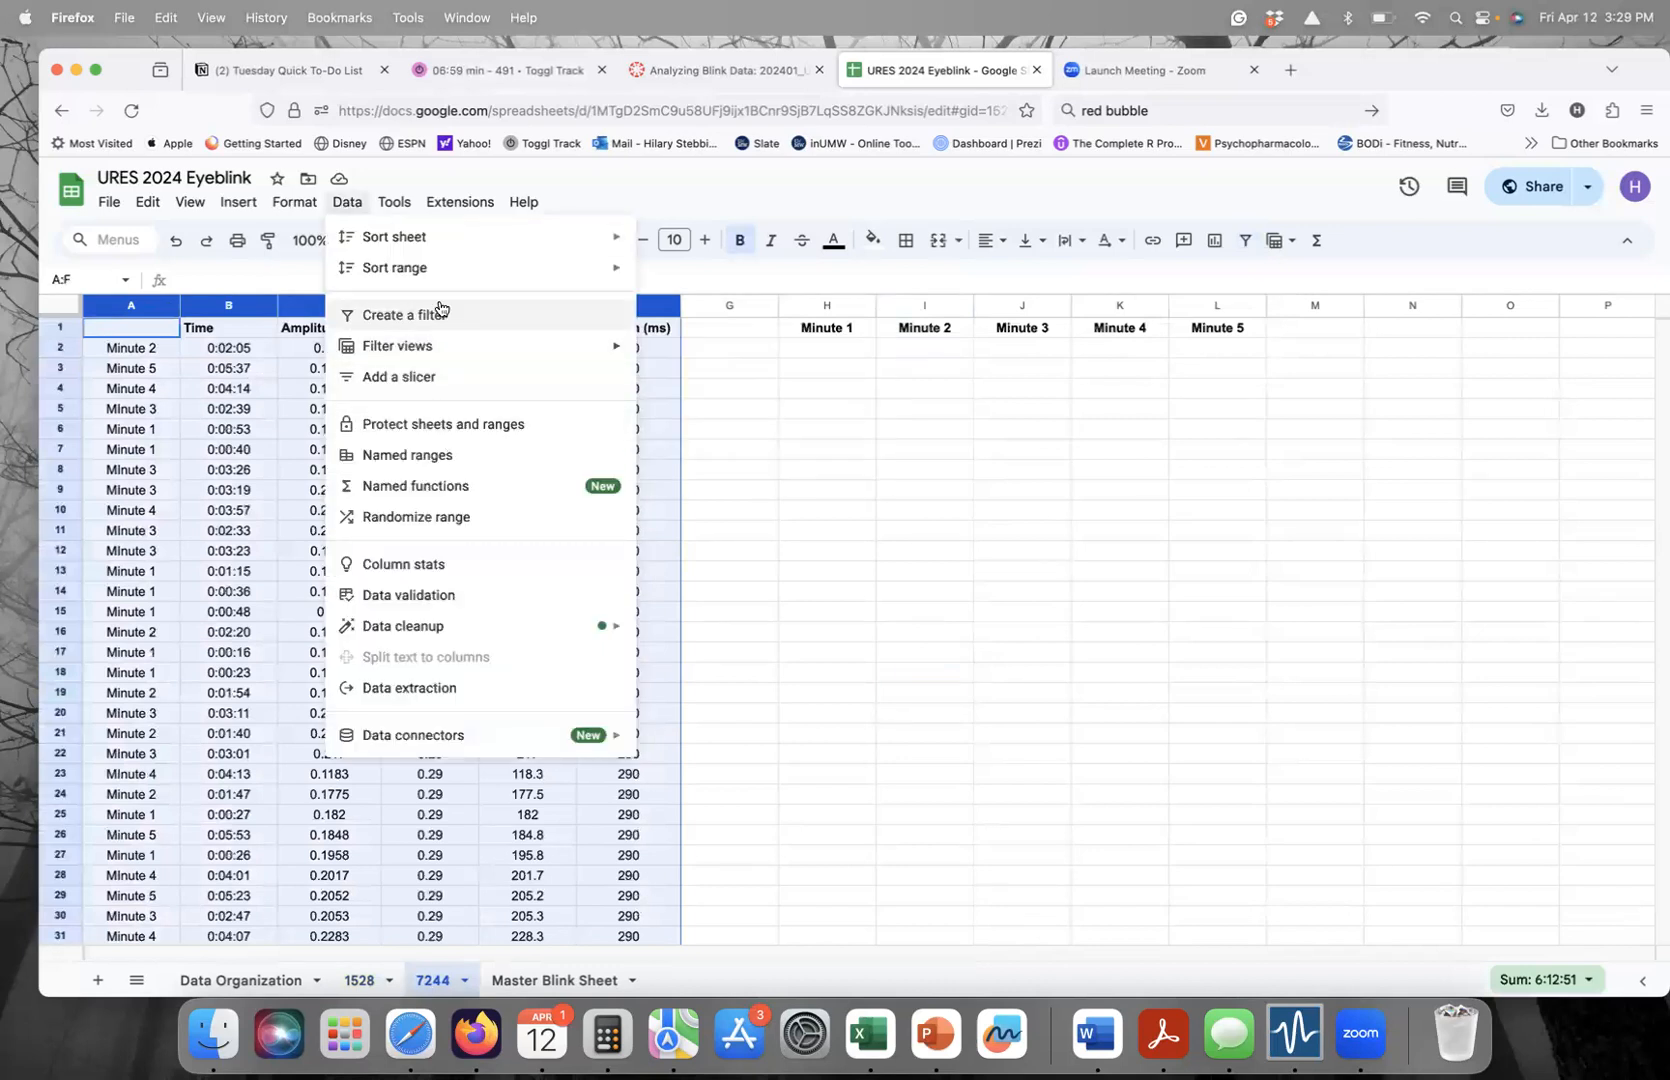
pyautogui.moveTo(455, 276)
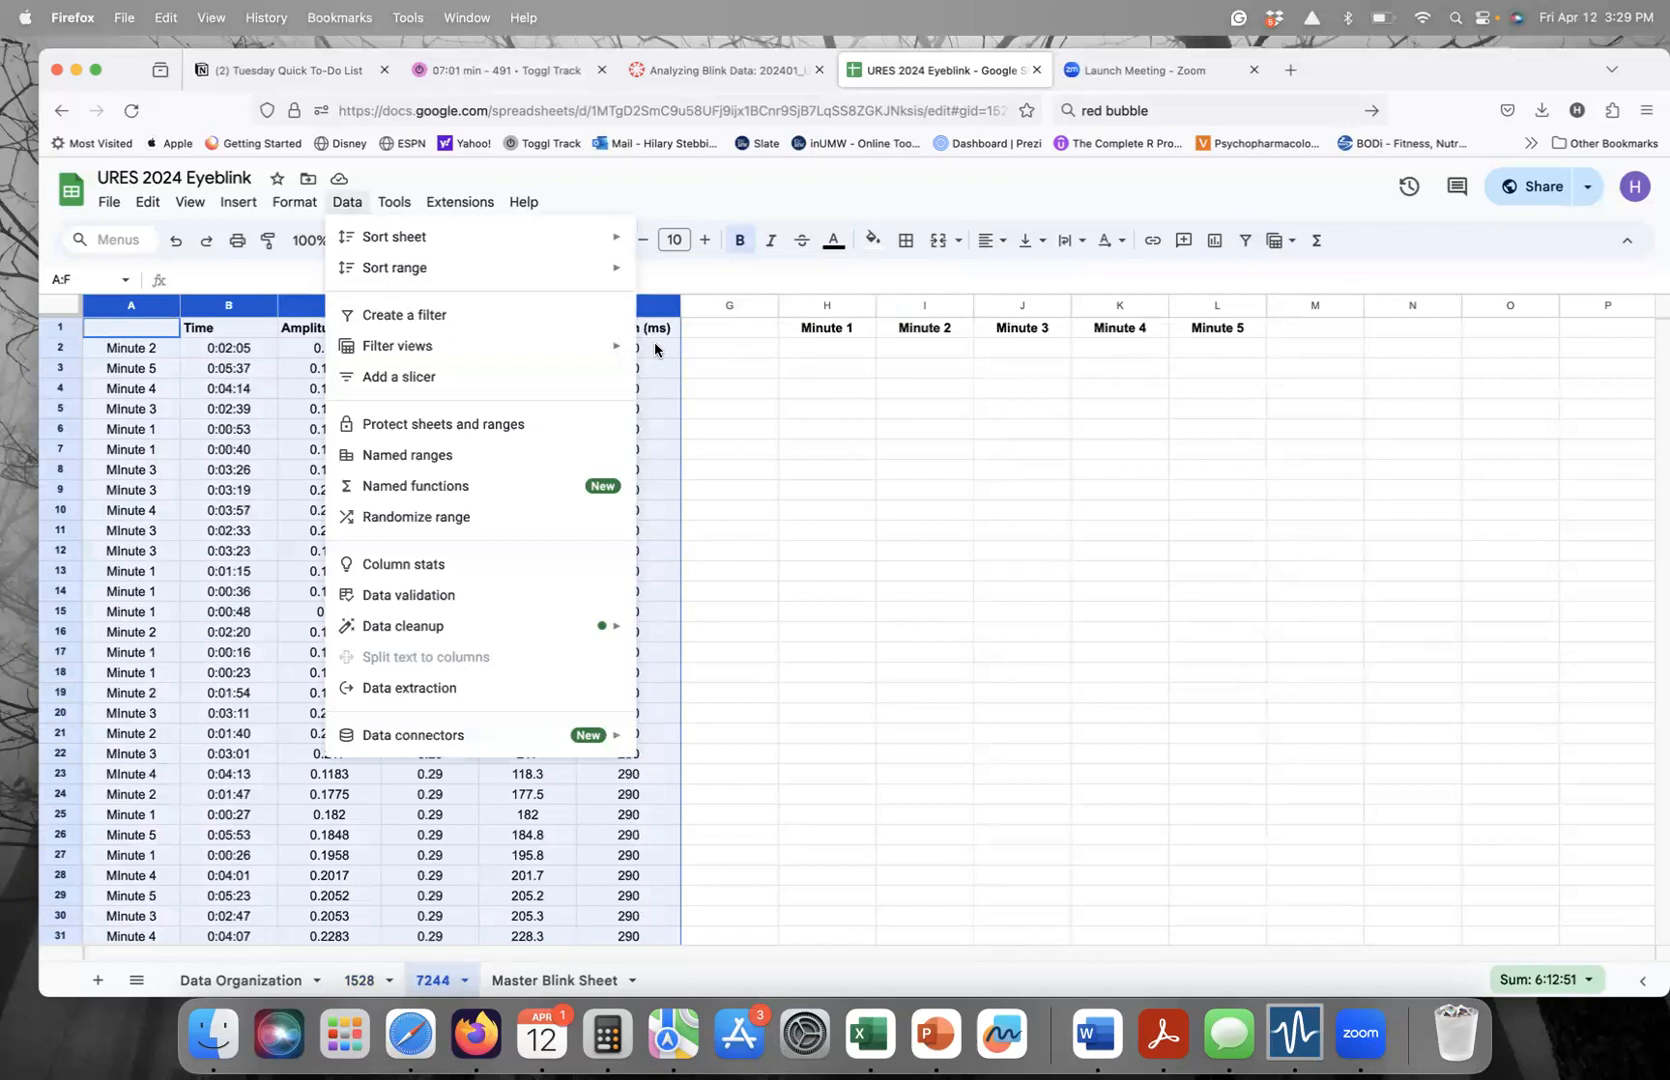
pyautogui.click(735, 354)
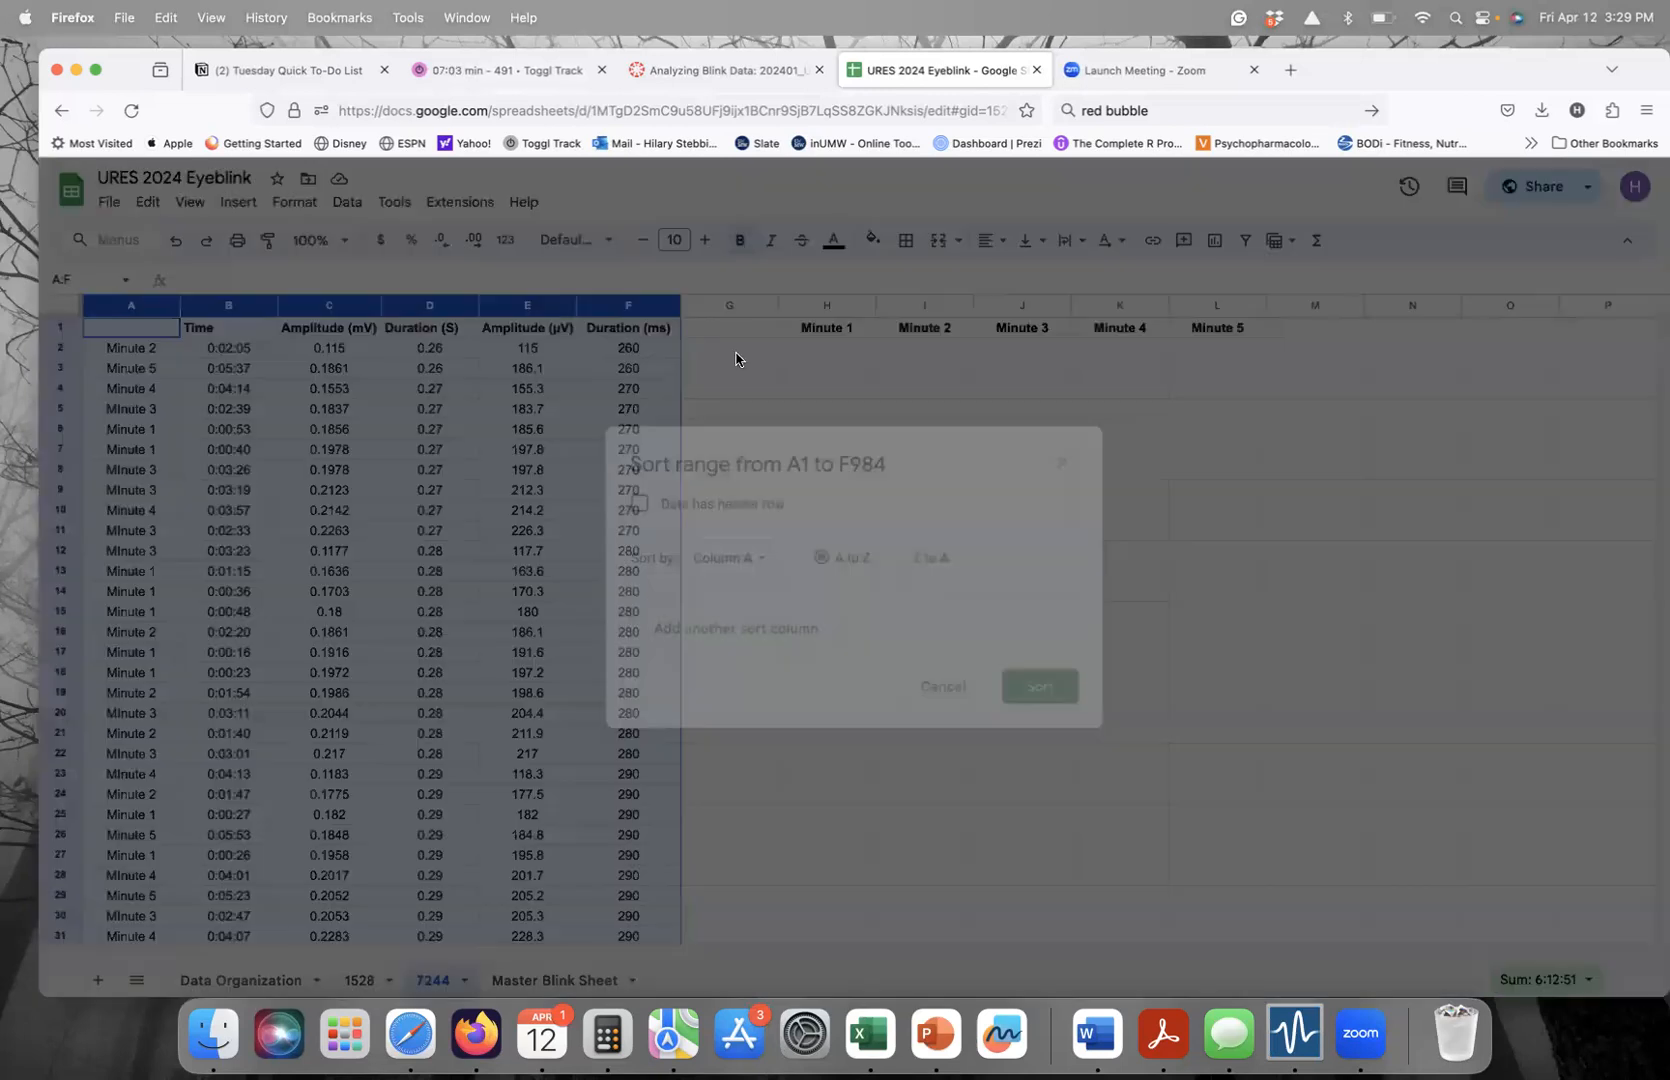
pyautogui.click(697, 504)
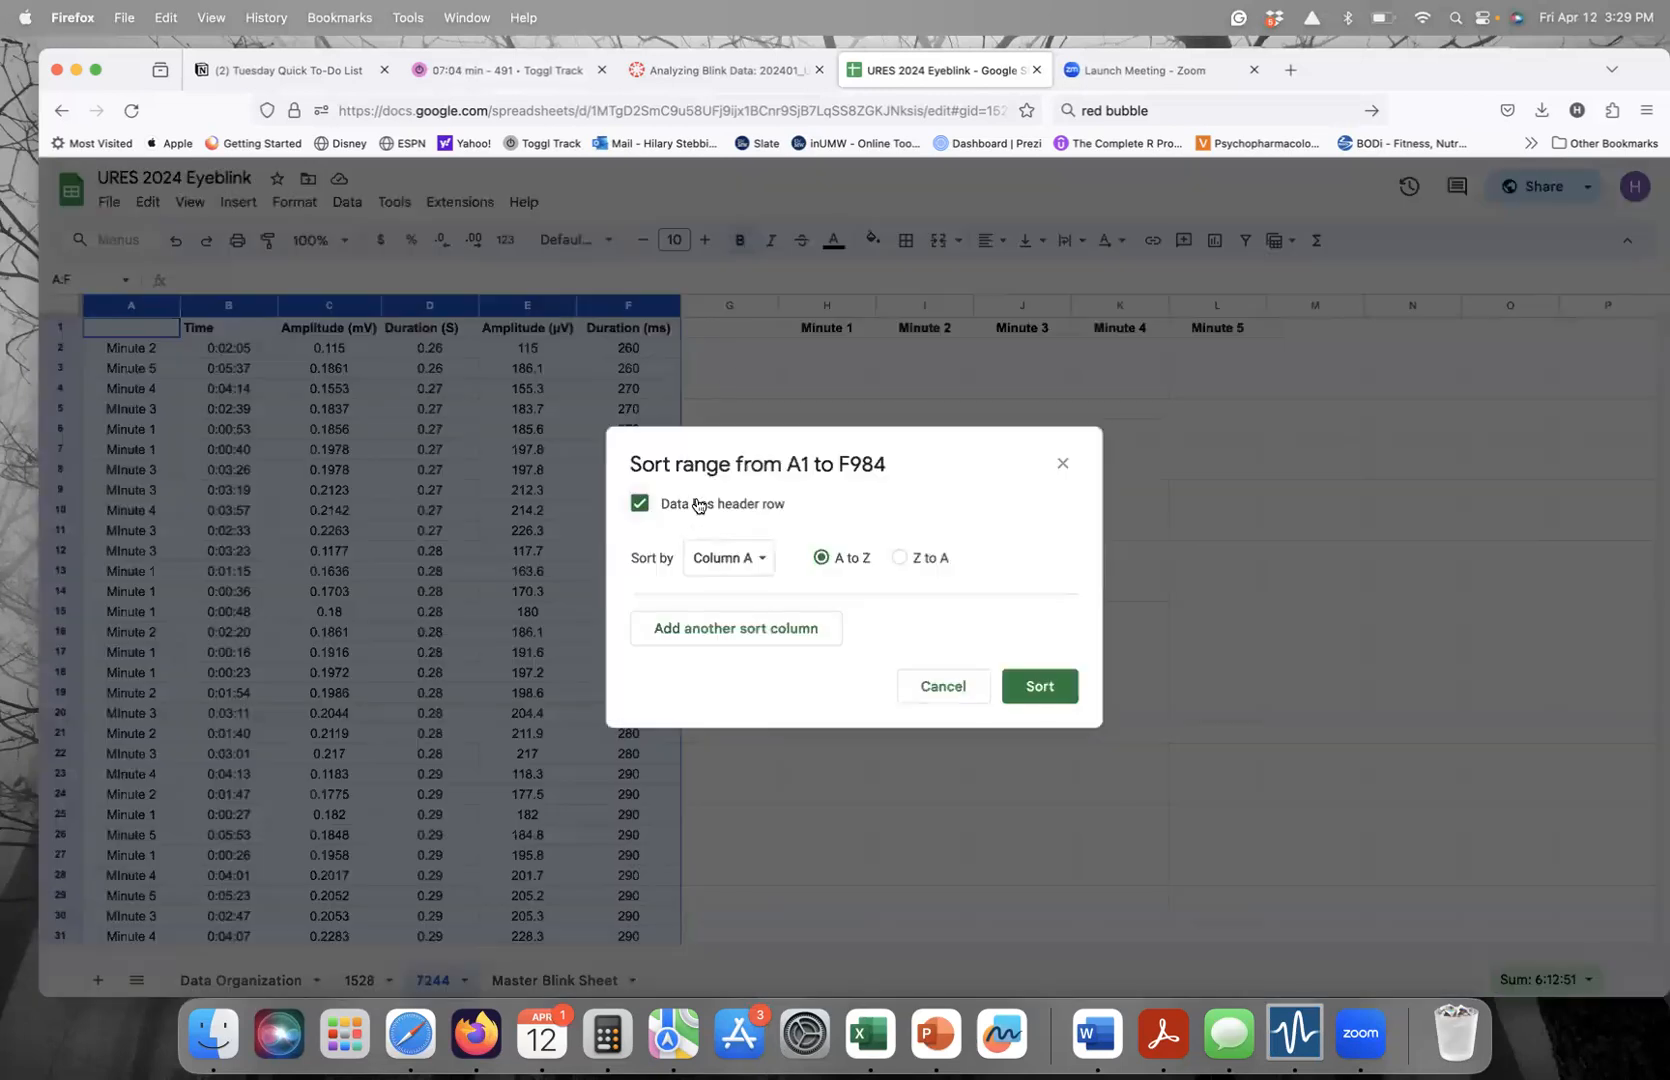
pyautogui.click(1045, 685)
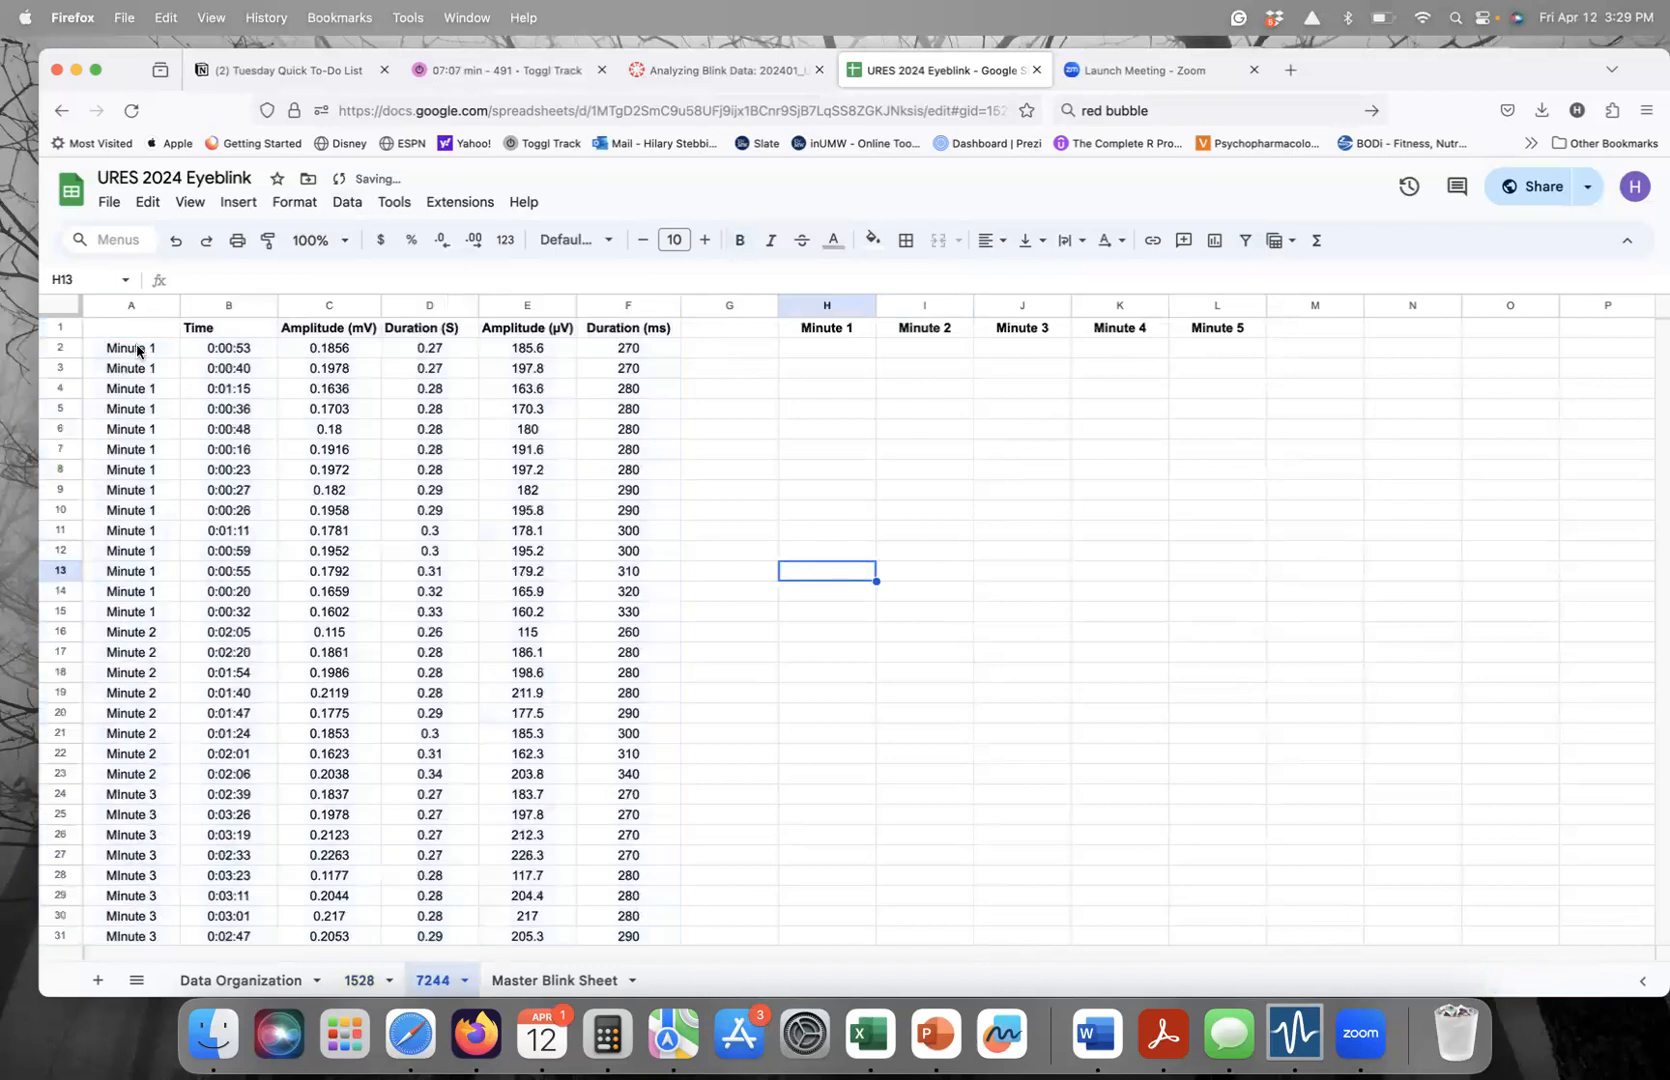
# - Count the Minute 1 blinks in column A and enter 14 under the Minute 1 header in H2
pyautogui.moveTo(160, 348); pyautogui.dragTo(164, 615)
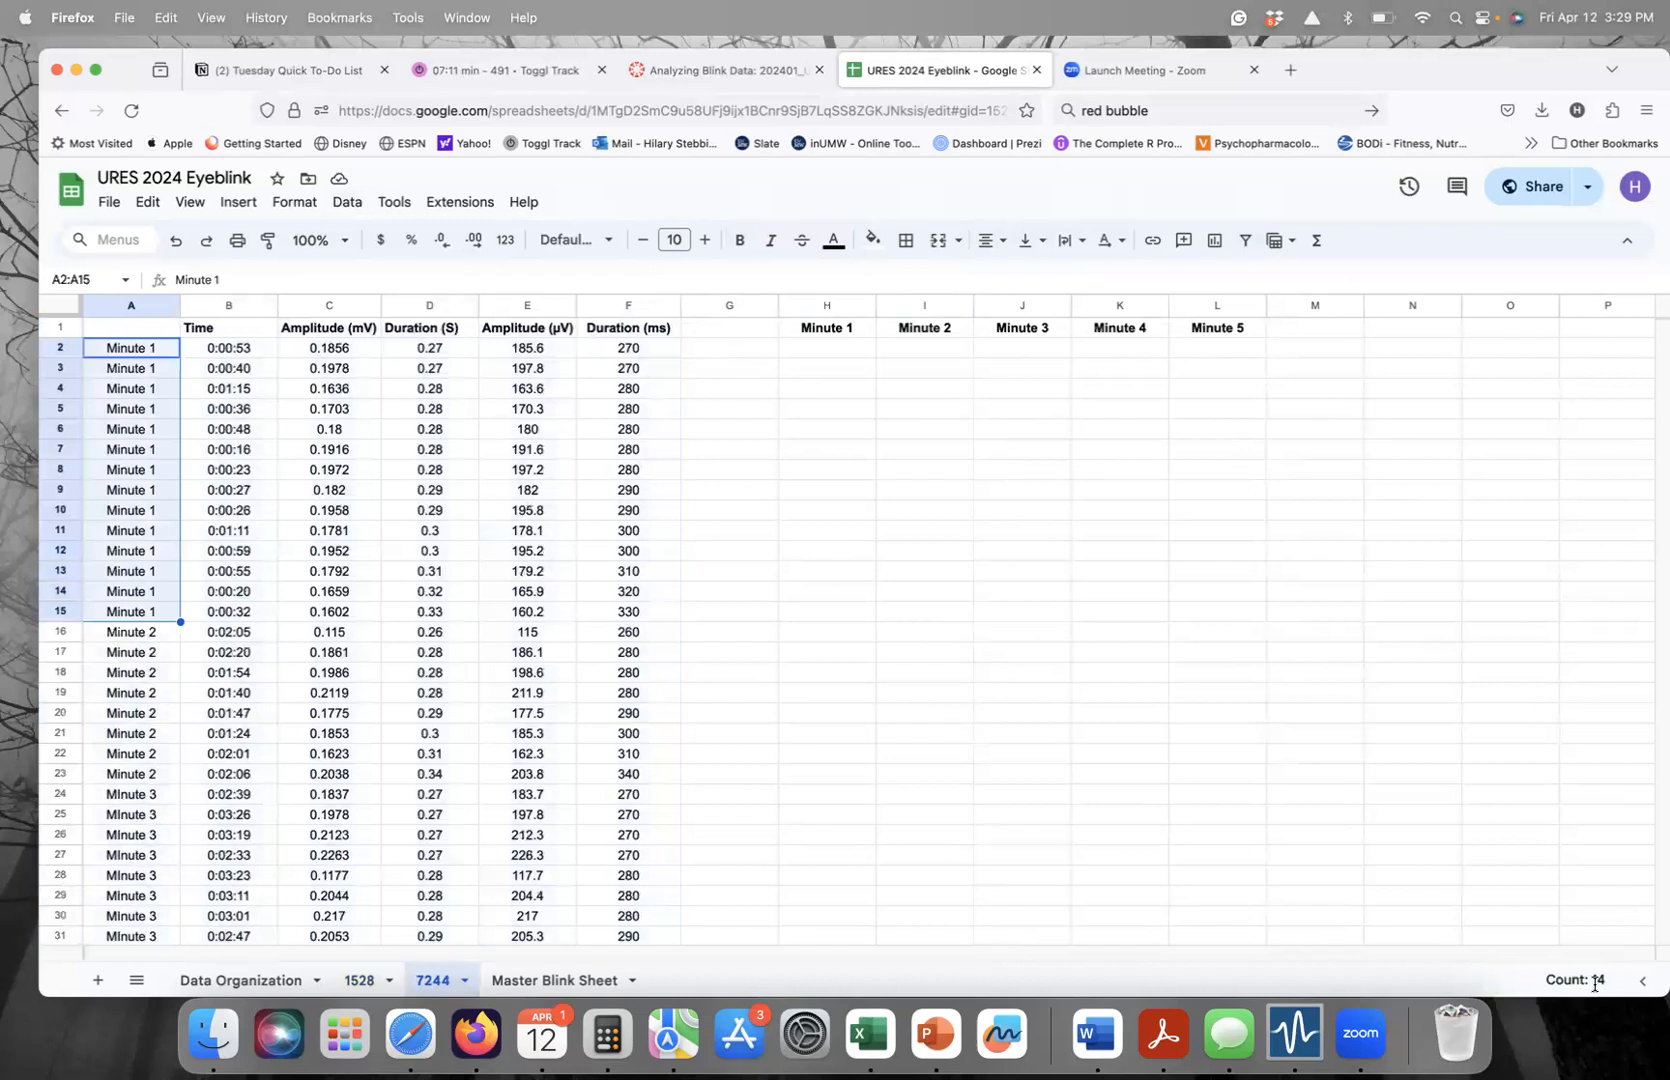
pyautogui.click(833, 350)
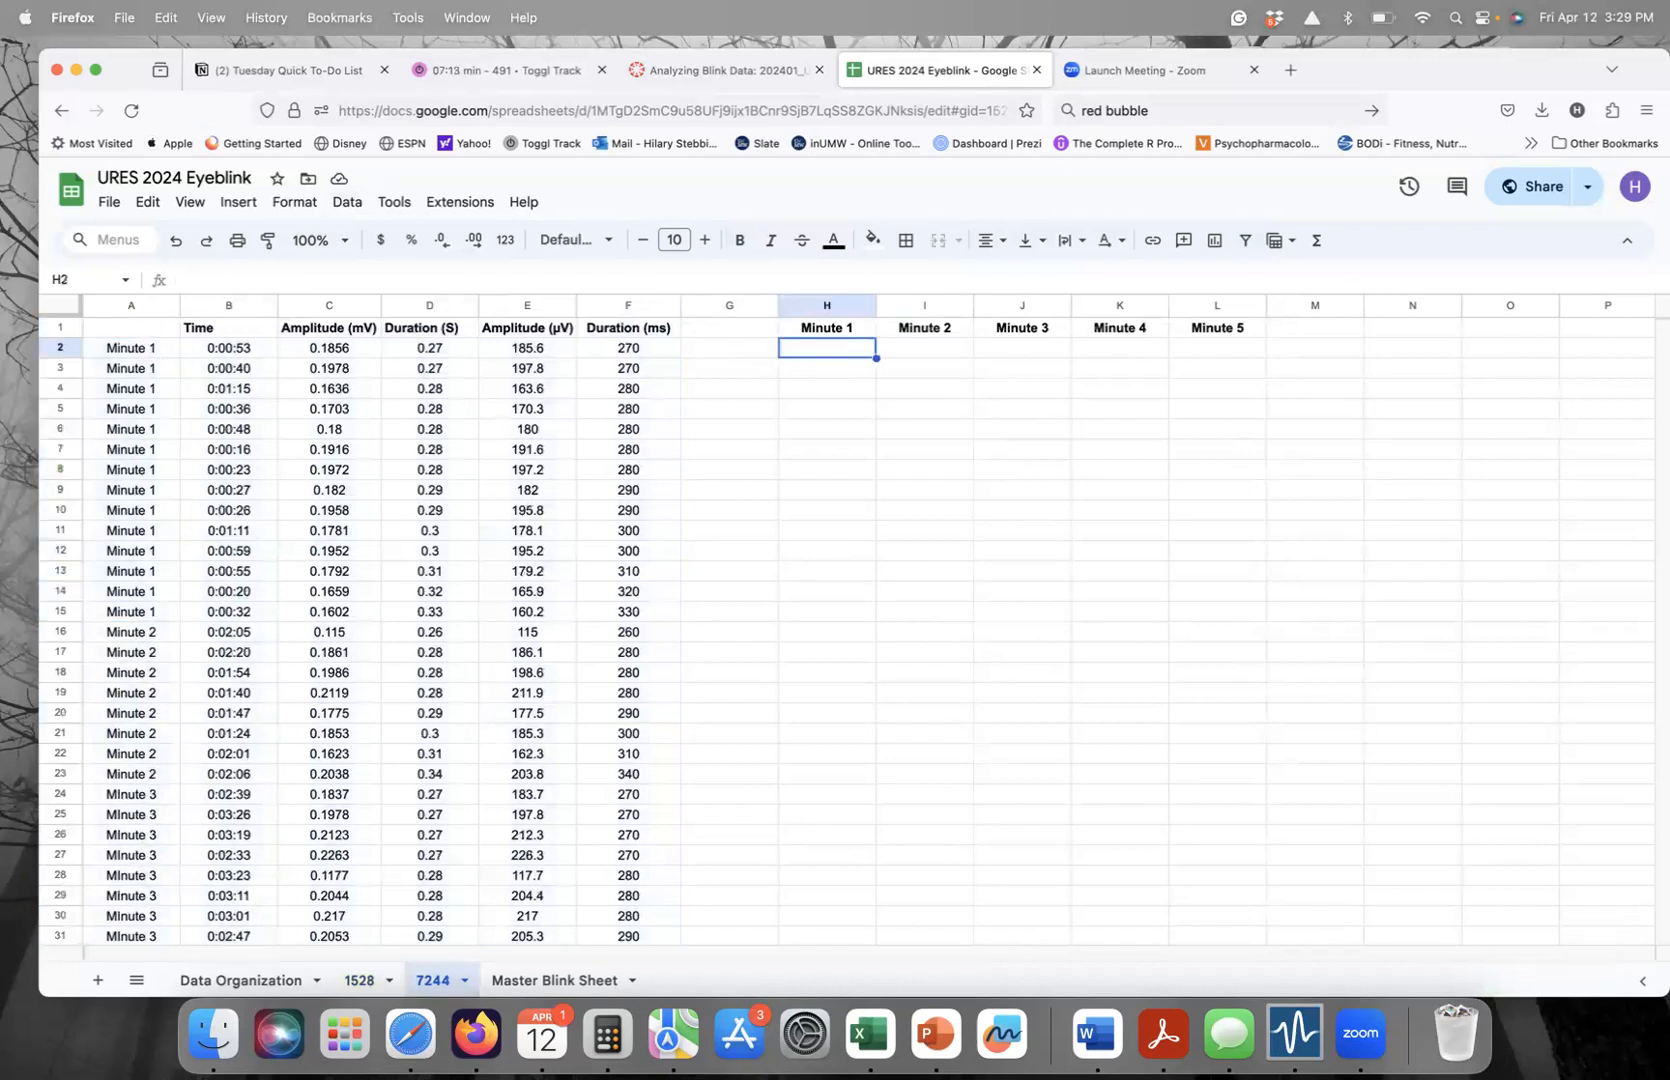
pyautogui.write('14')
pyautogui.press('Tab')
# - Count the Minute 2 blinks in column A and enter 8 under the Minute 2 header in I2
pyautogui.moveTo(133, 640); pyautogui.dragTo(133, 770)
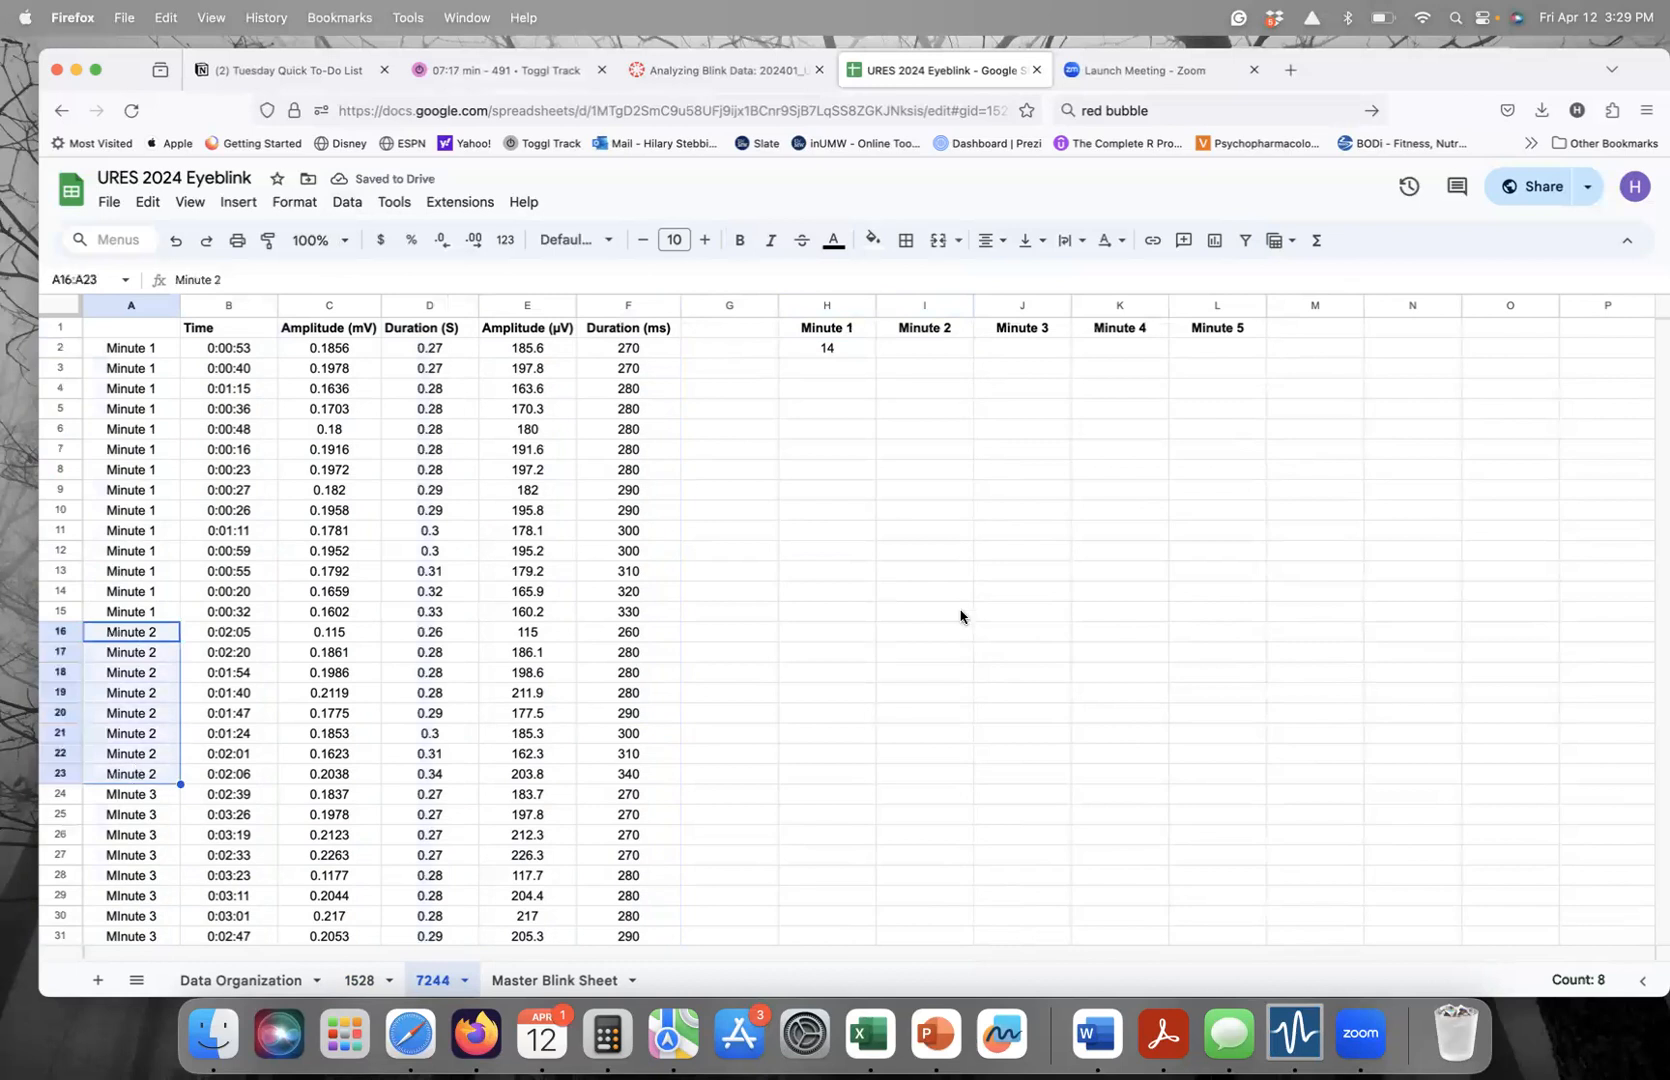
pyautogui.click(897, 346)
pyautogui.write('8')
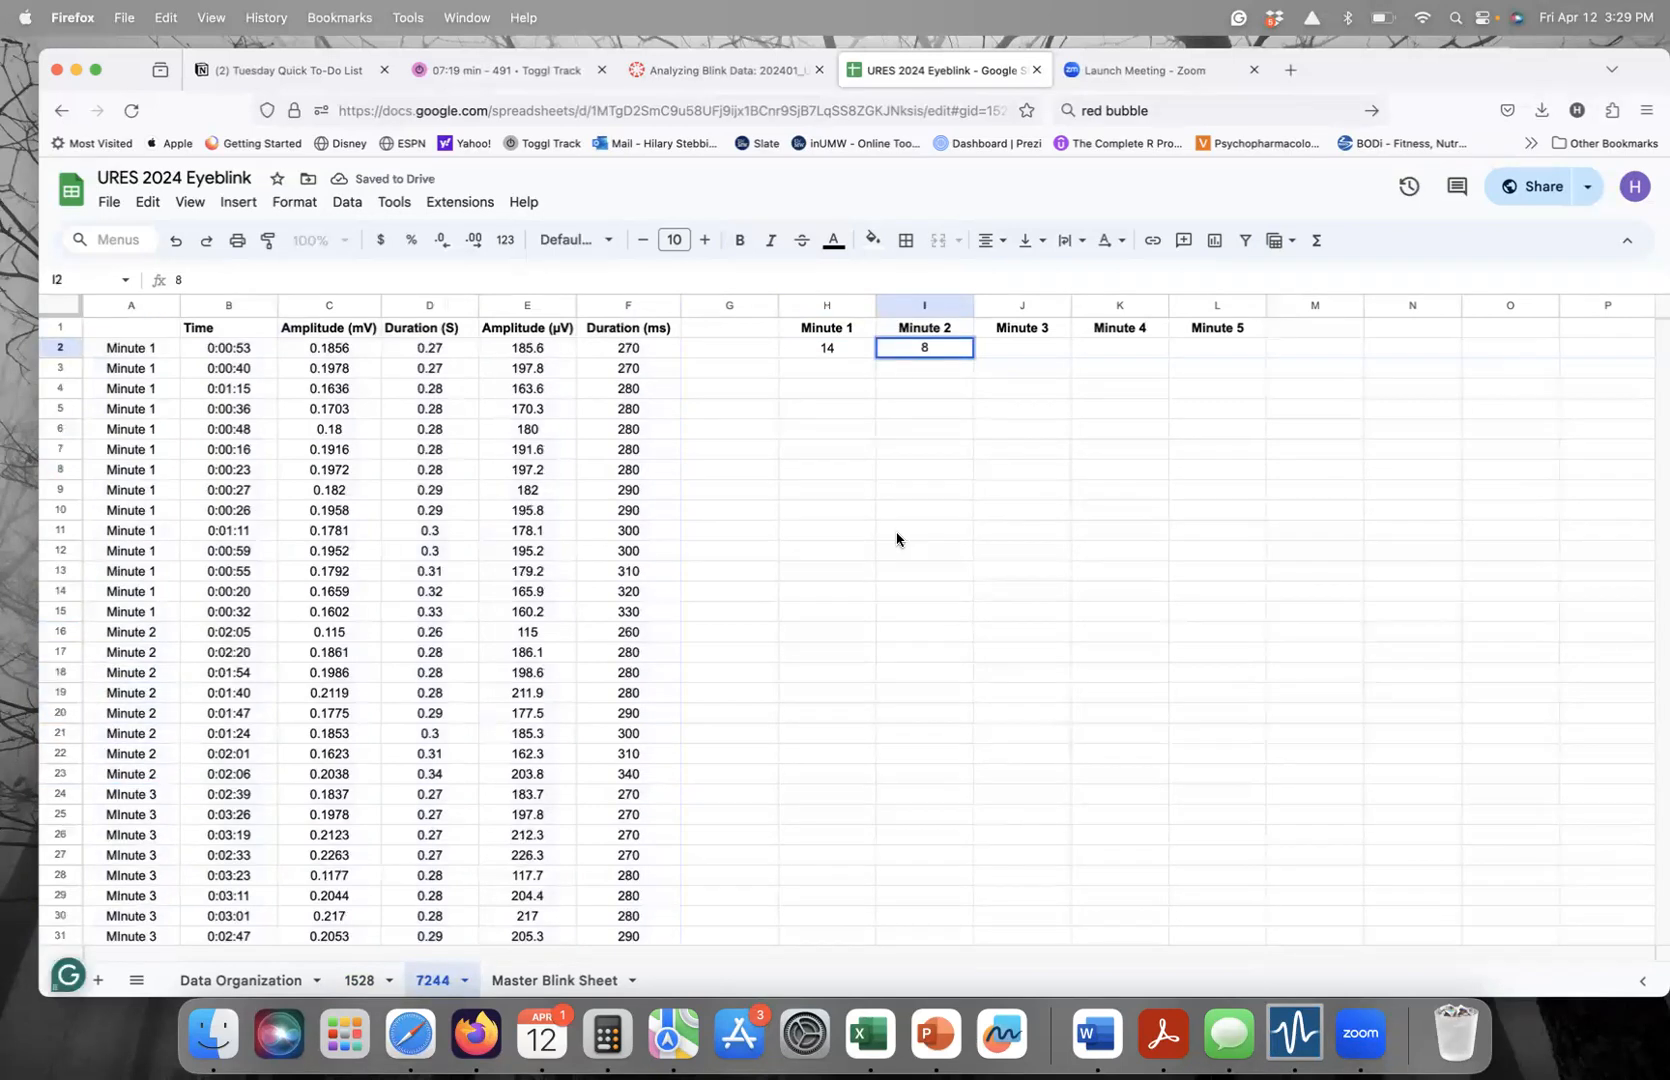
pyautogui.click(900, 538)
# - Count the Minute 3 blinks in column A and enter 9 under the Minute 3 header in J2
pyautogui.scroll(-3, 263, 637)
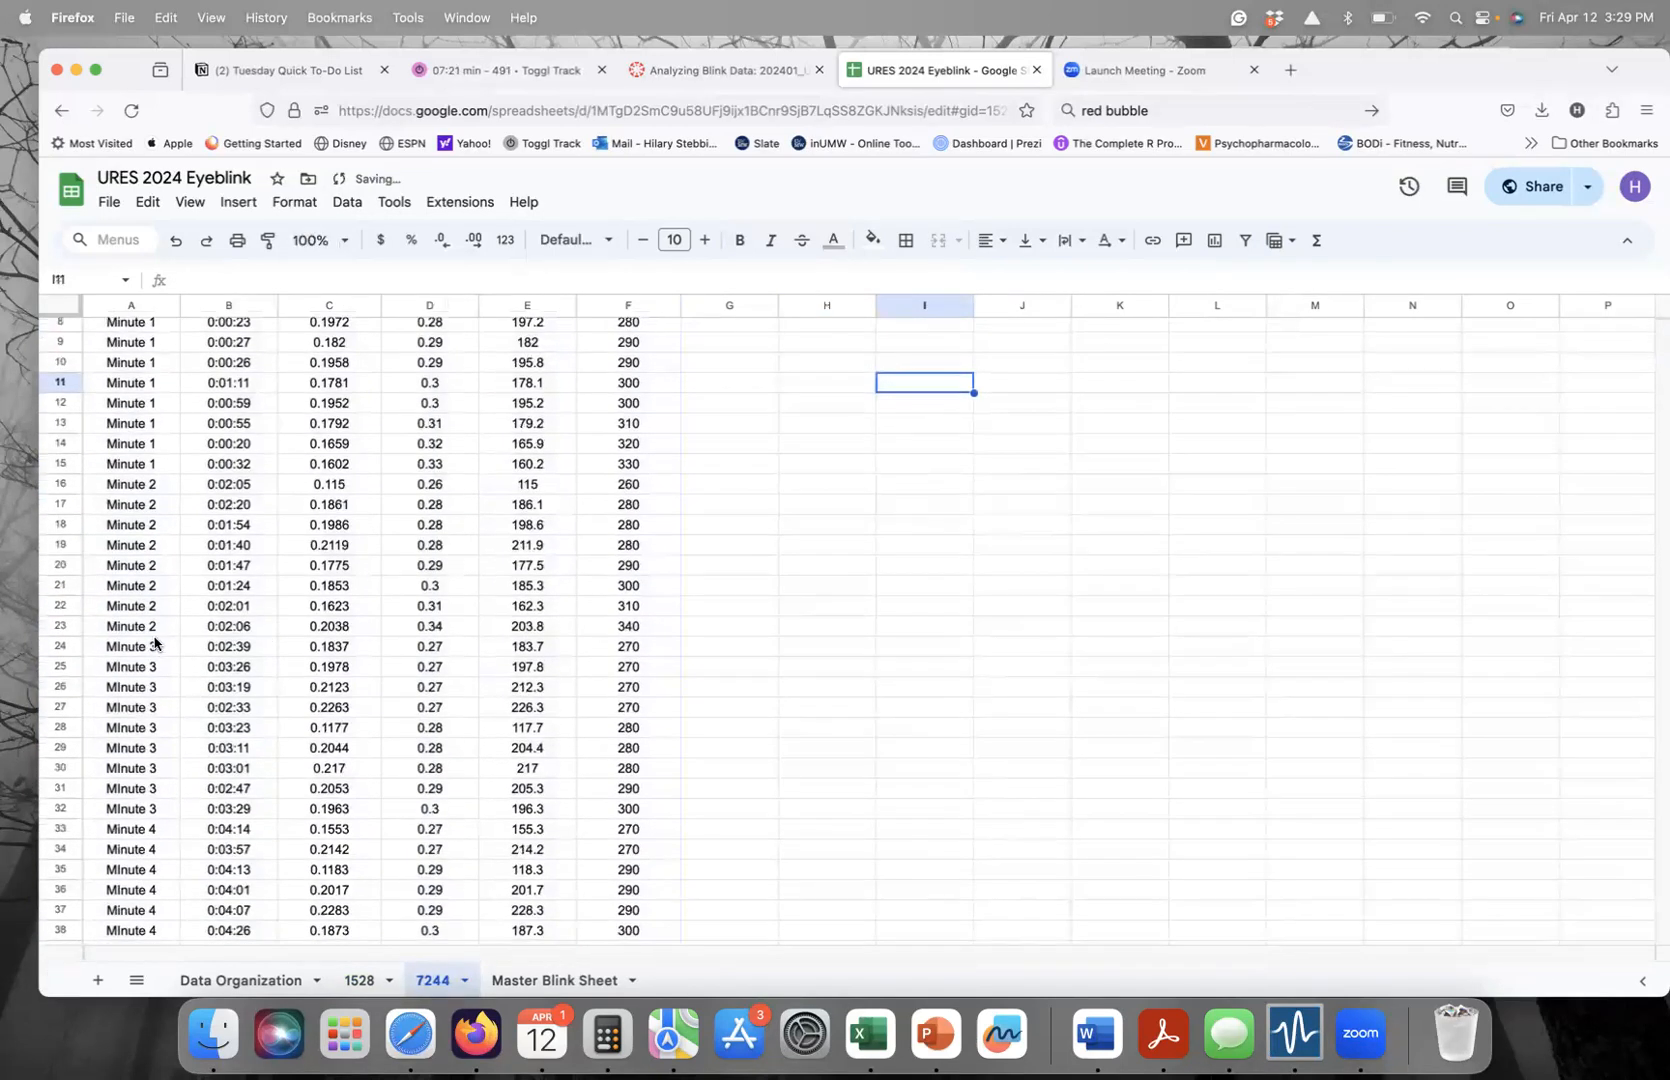
pyautogui.click(156, 646)
pyautogui.moveTo(156, 646); pyautogui.dragTo(145, 809)
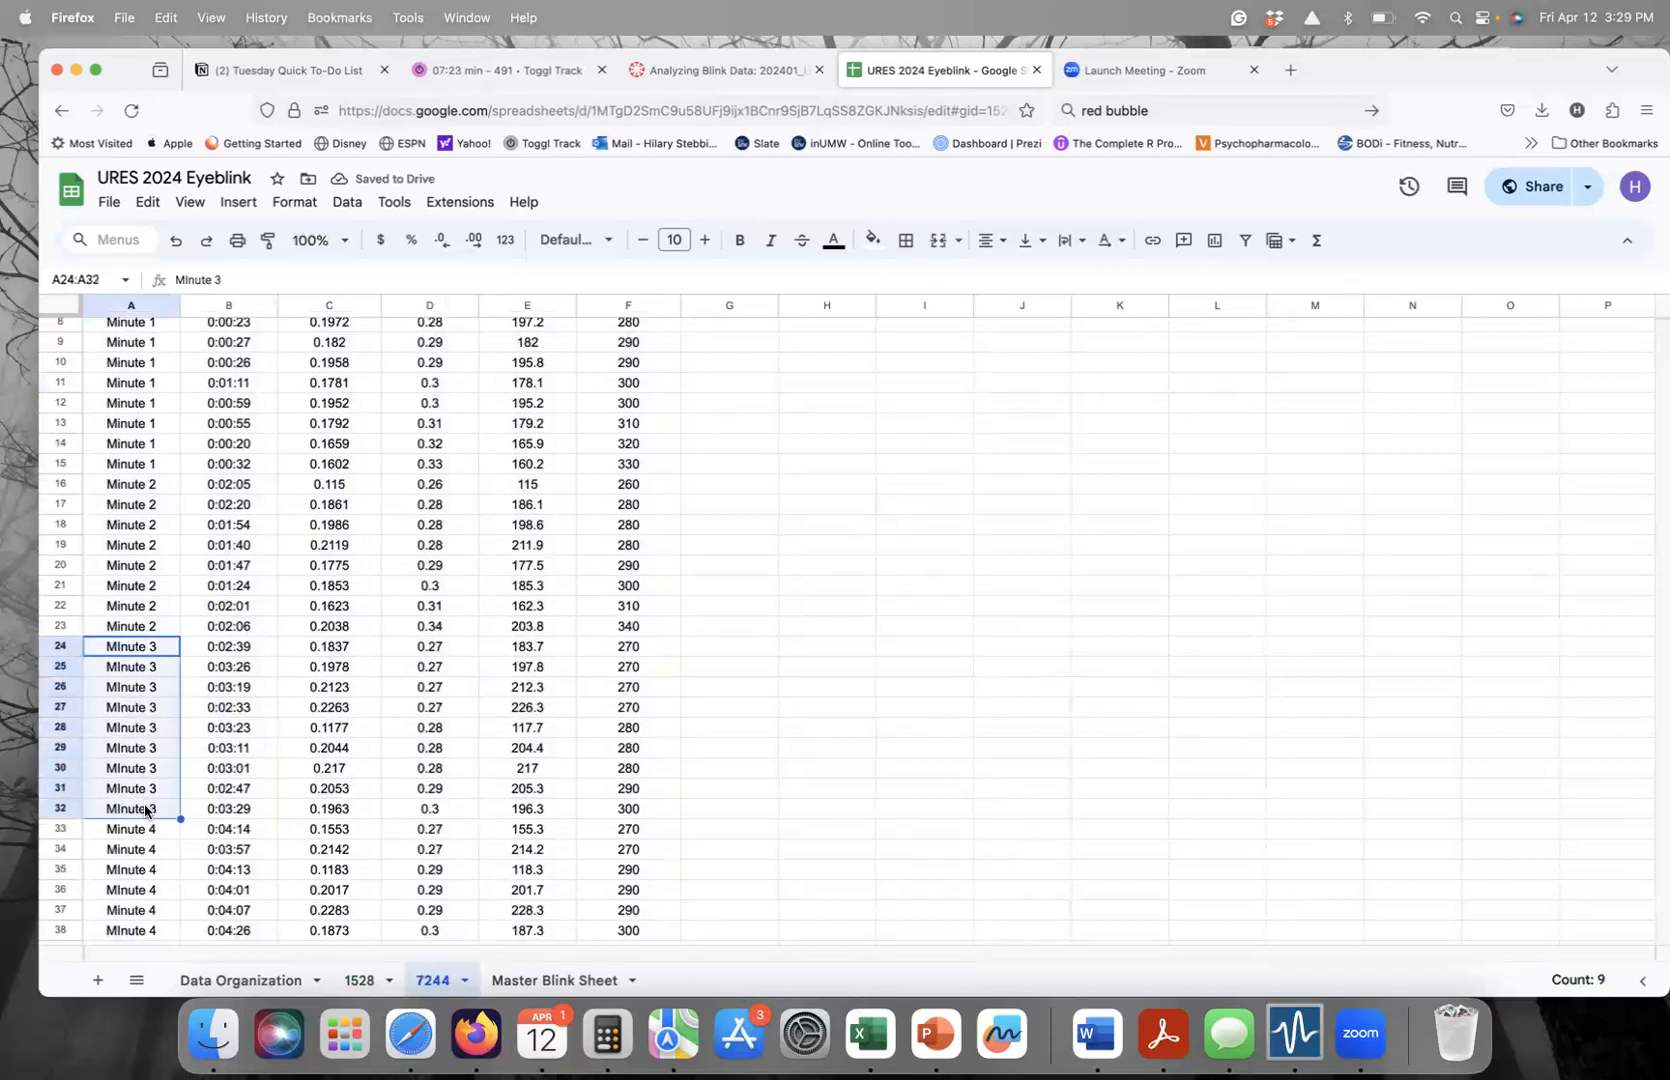
pyautogui.scroll(3, 730, 660)
pyautogui.click(1016, 347)
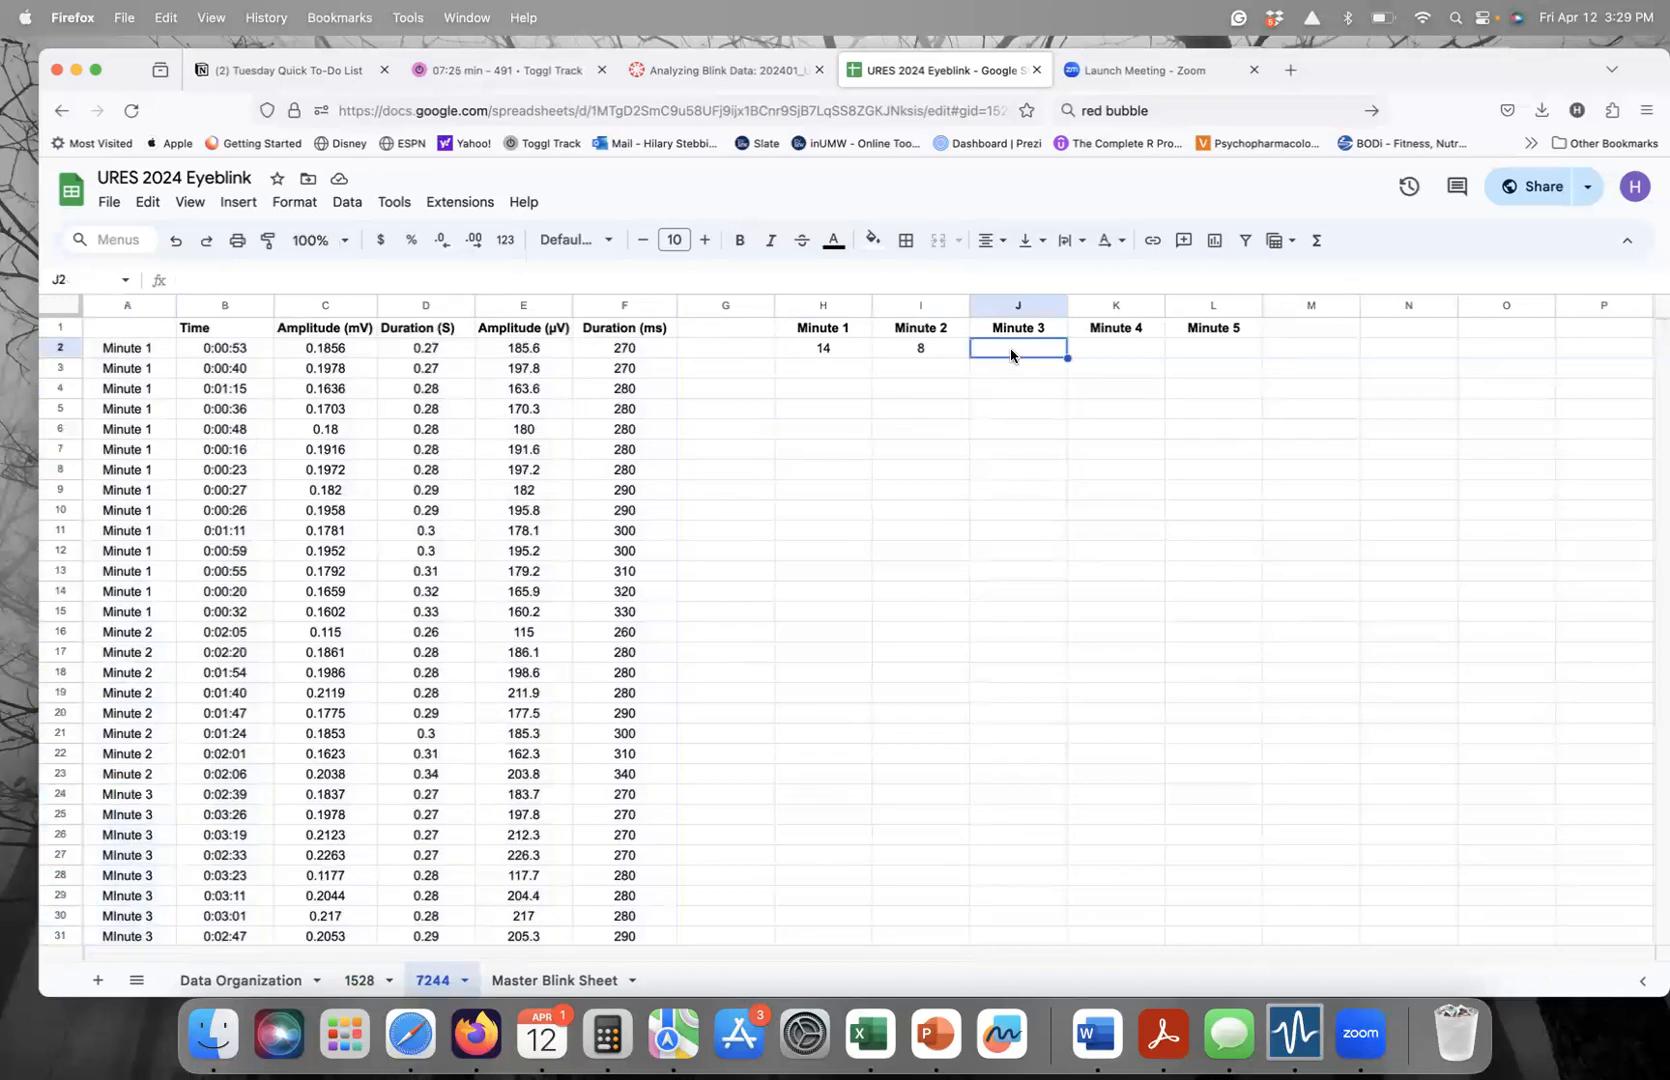
pyautogui.write('9')
pyautogui.click(917, 552)
# - Count the Minute 4 blinks in column A and enter 9 under the Minute 4 header in K2
pyautogui.scroll(-5, 115, 628)
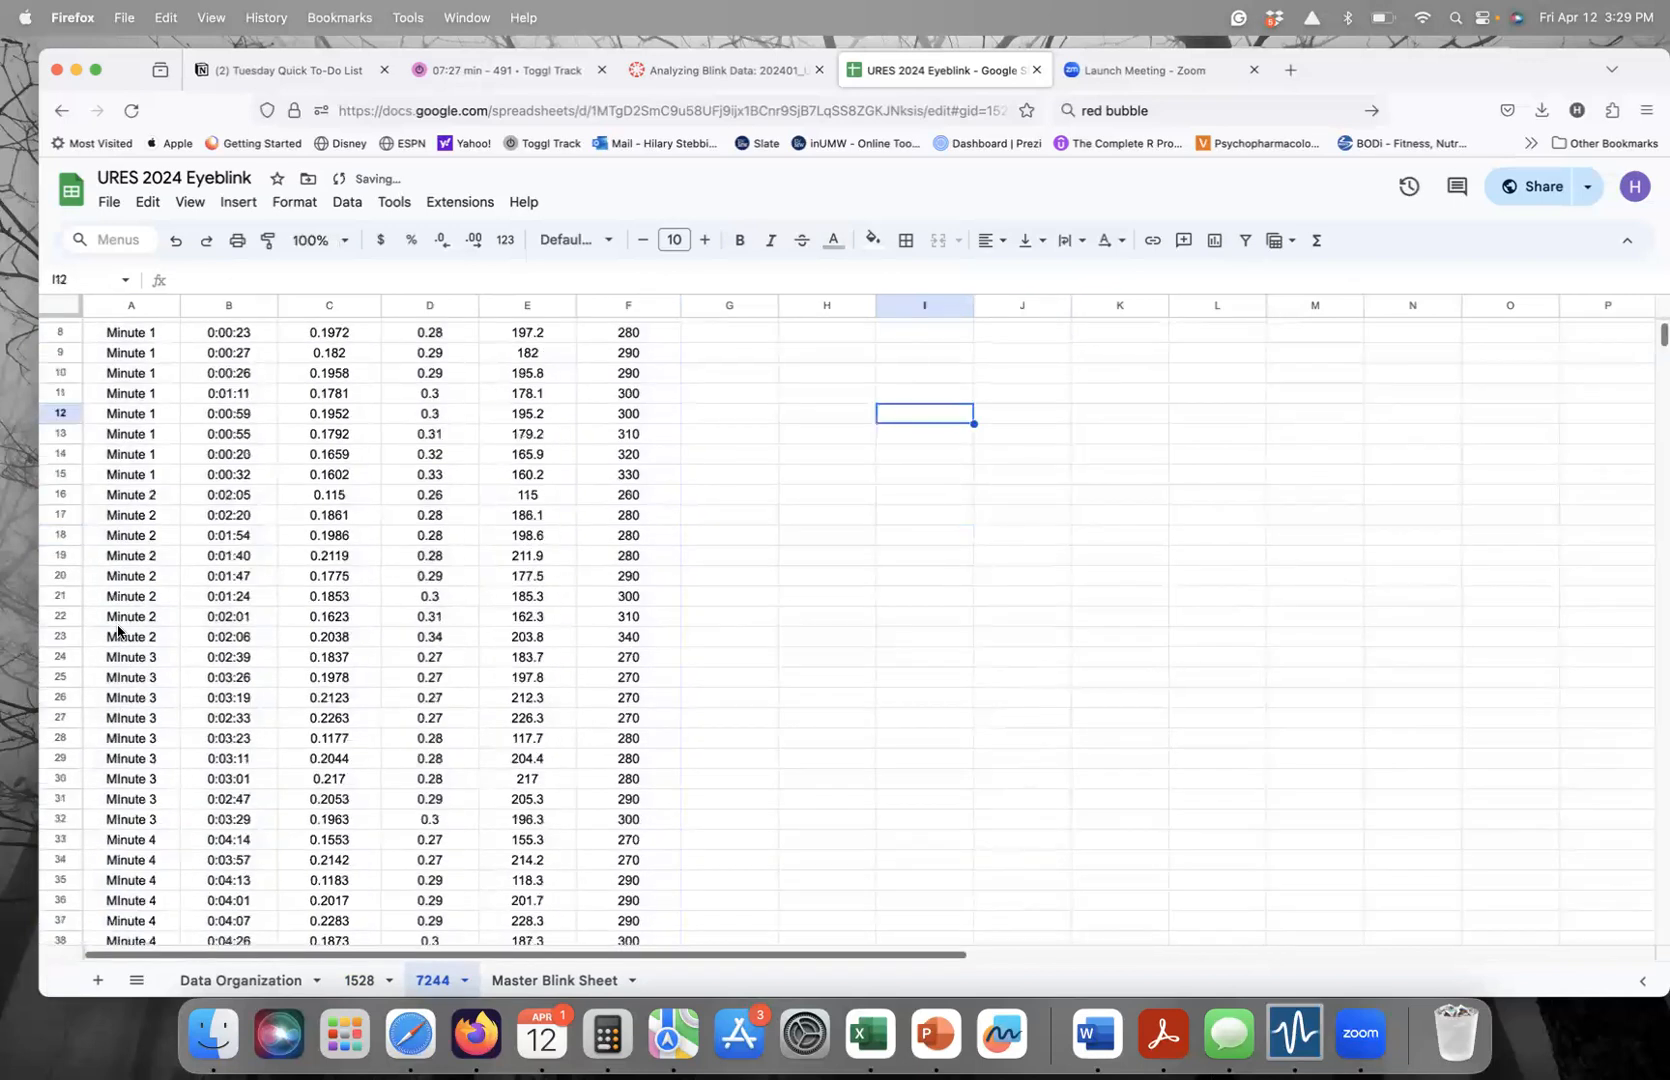
pyautogui.moveTo(124, 684); pyautogui.dragTo(123, 852)
pyautogui.scroll(5, 638, 586)
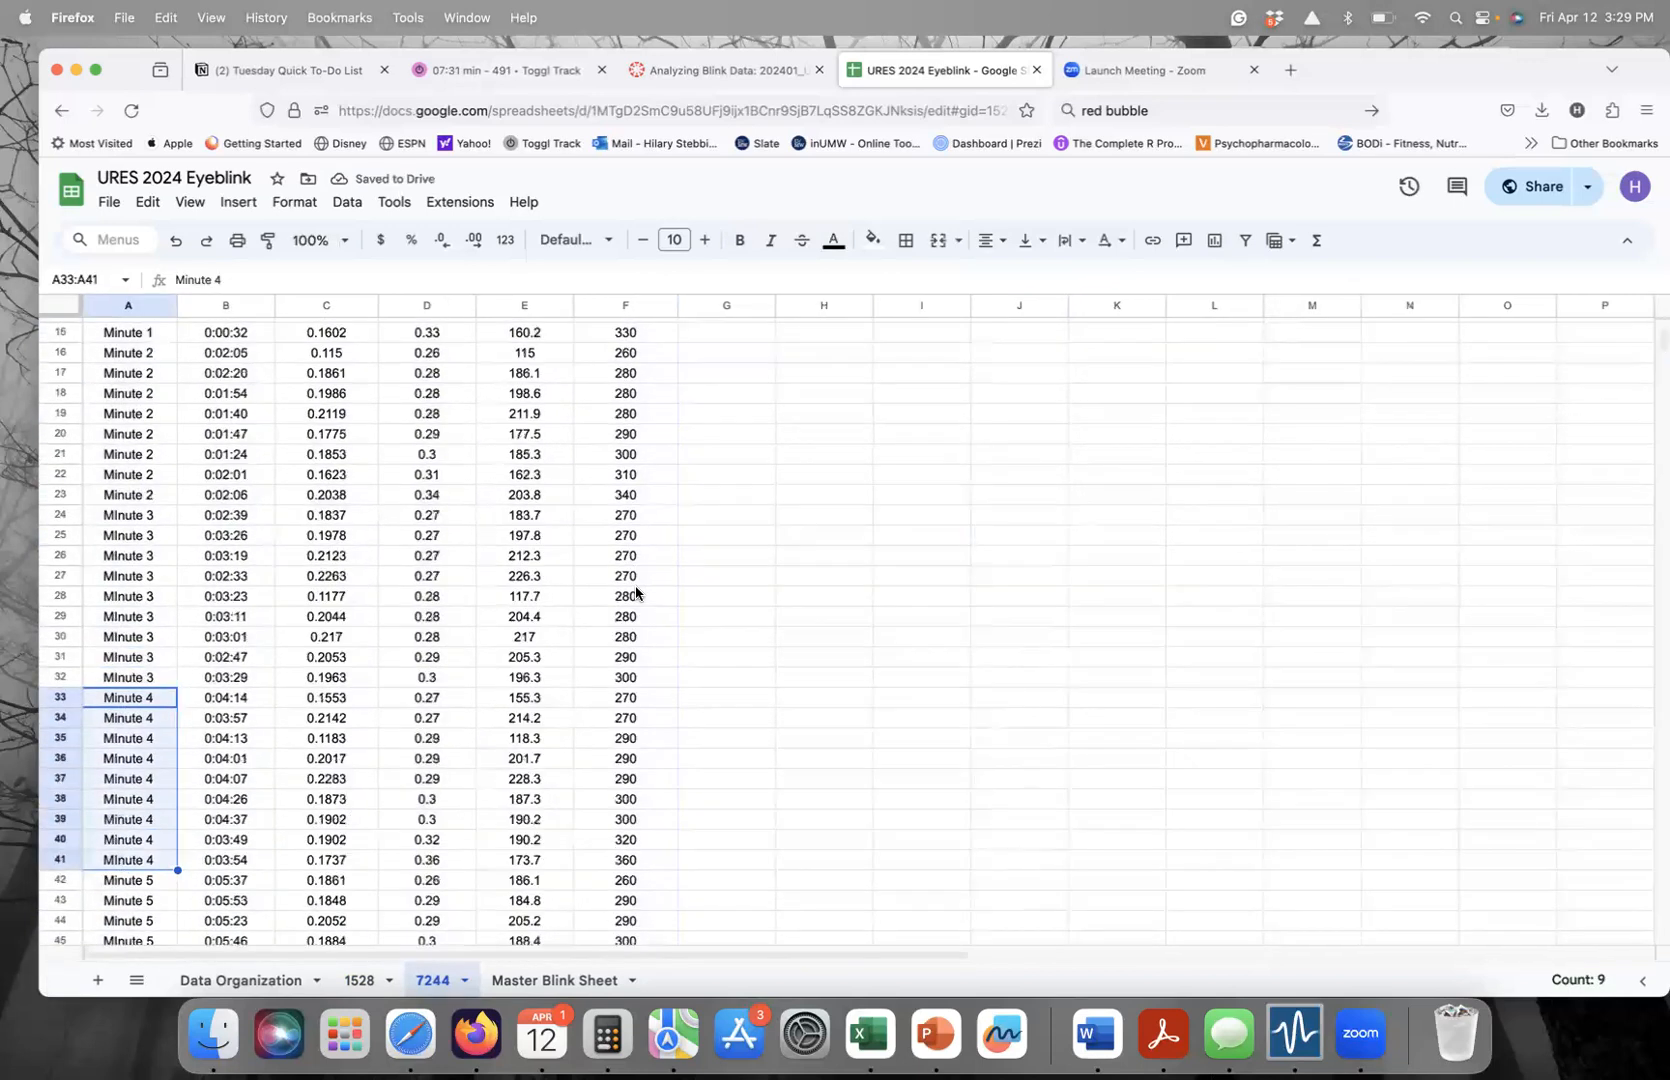
pyautogui.click(1066, 350)
pyautogui.write('9')
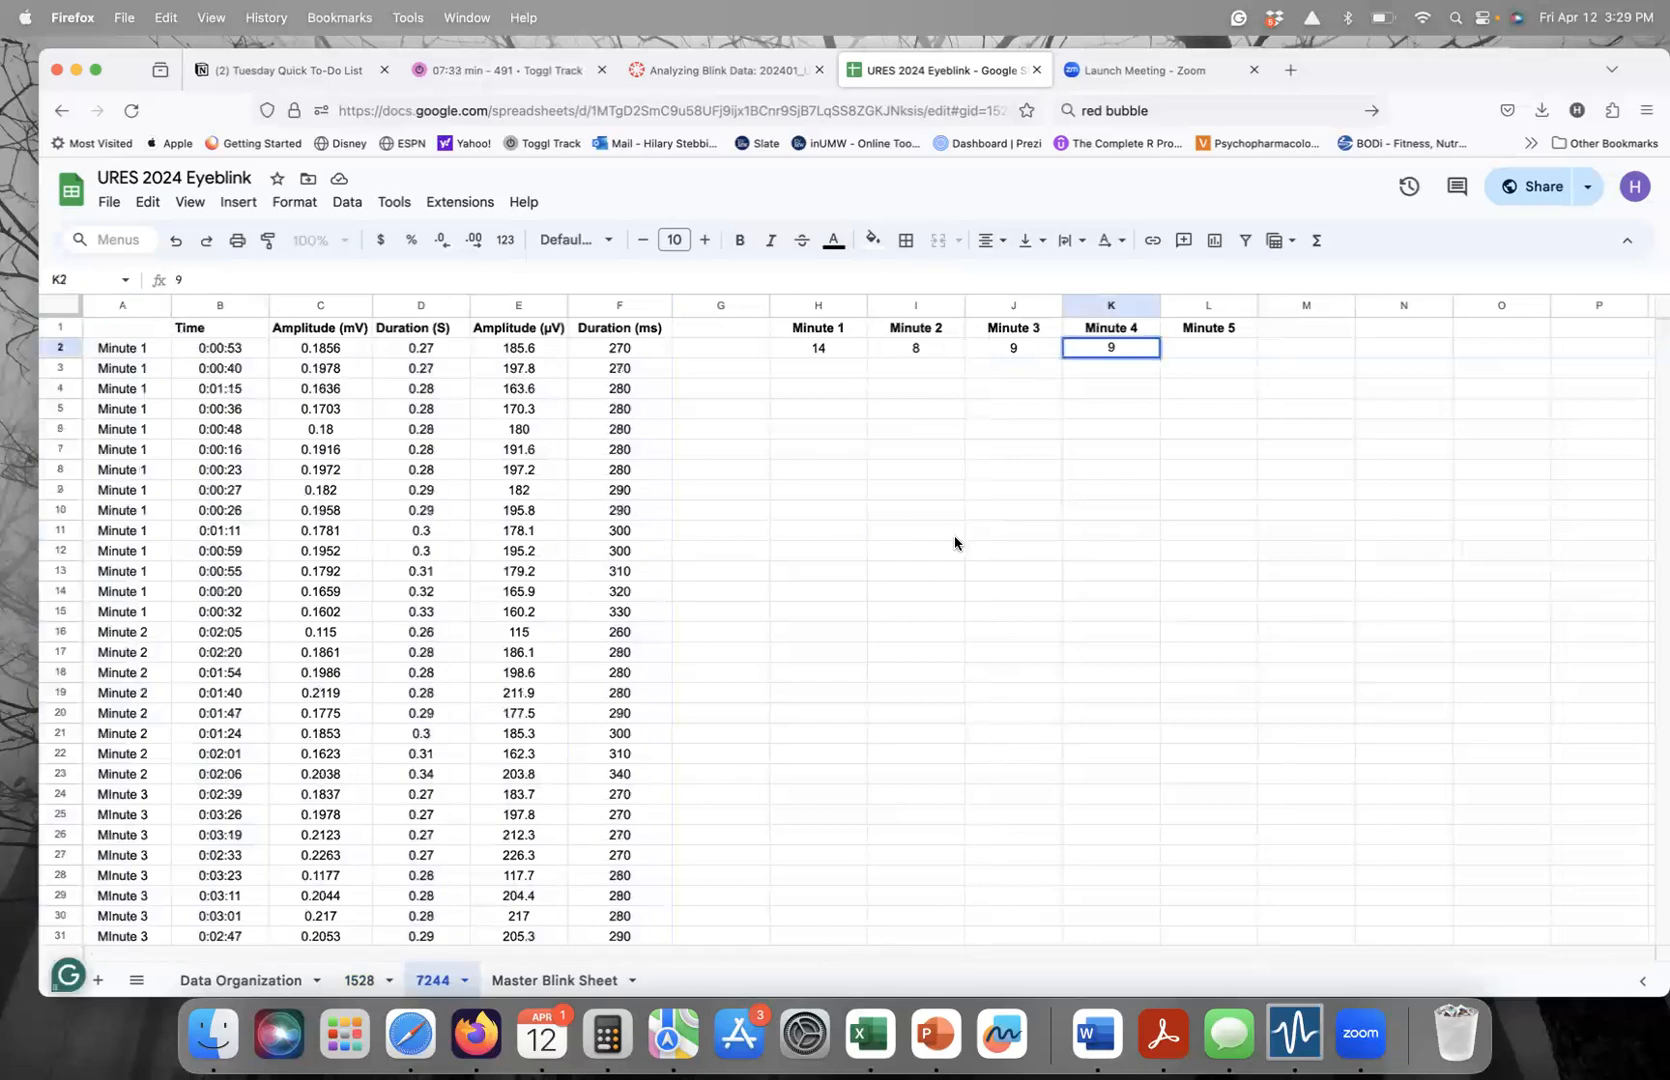
pyautogui.click(954, 540)
# - Count the Minute 5 blinks in column A and enter 7 under the Minute 5 header in L2
pyautogui.scroll(-10, 237, 610)
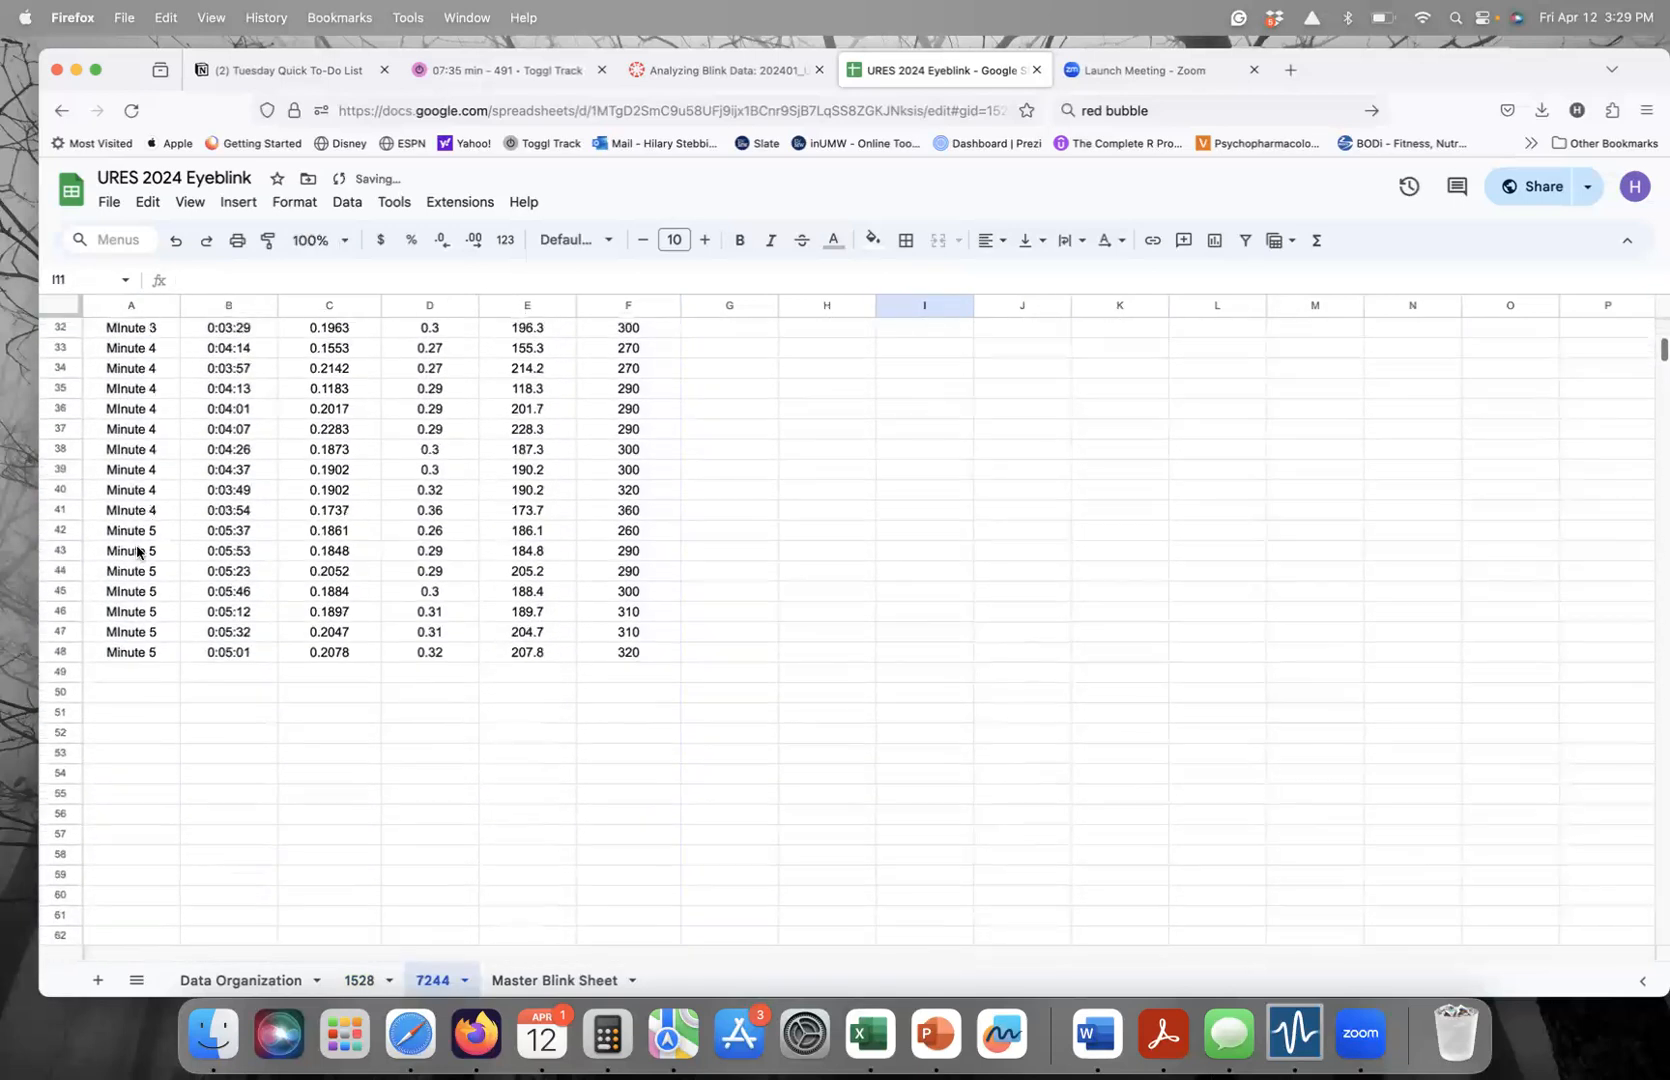
pyautogui.moveTo(143, 533); pyautogui.dragTo(142, 655)
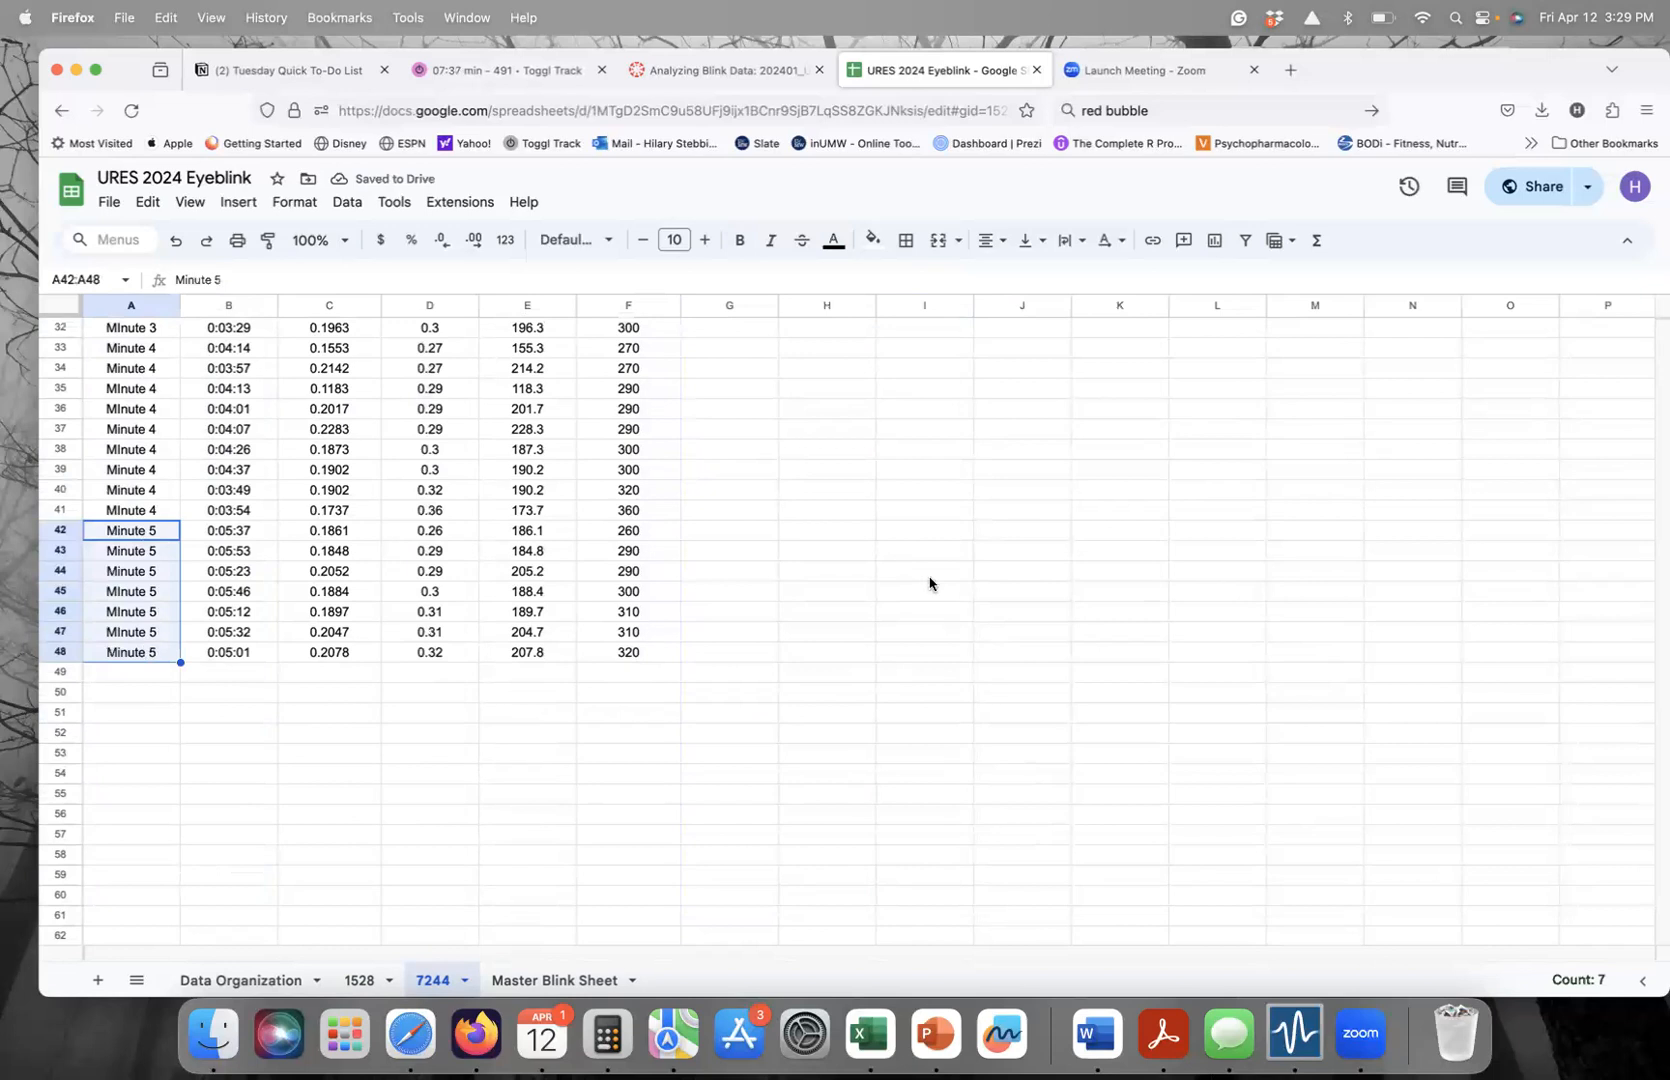
pyautogui.scroll(10, 1221, 403)
pyautogui.click(1190, 348)
pyautogui.write('7')
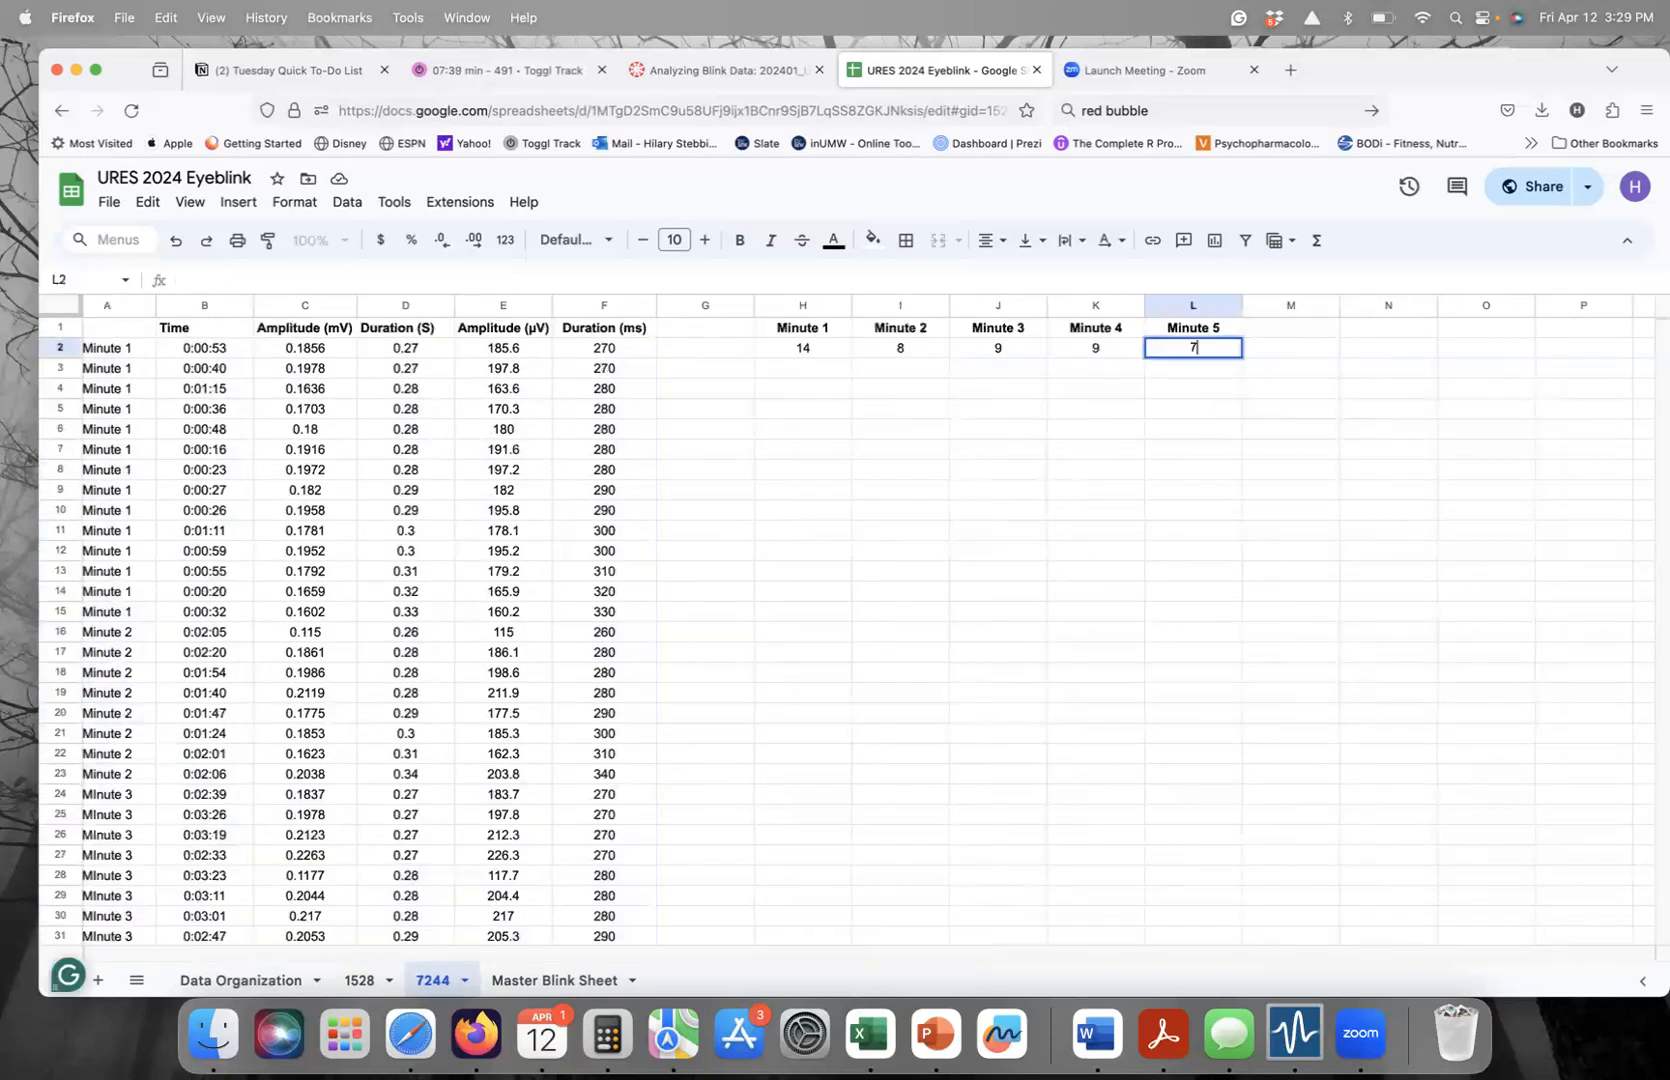
pyautogui.press('Tab')
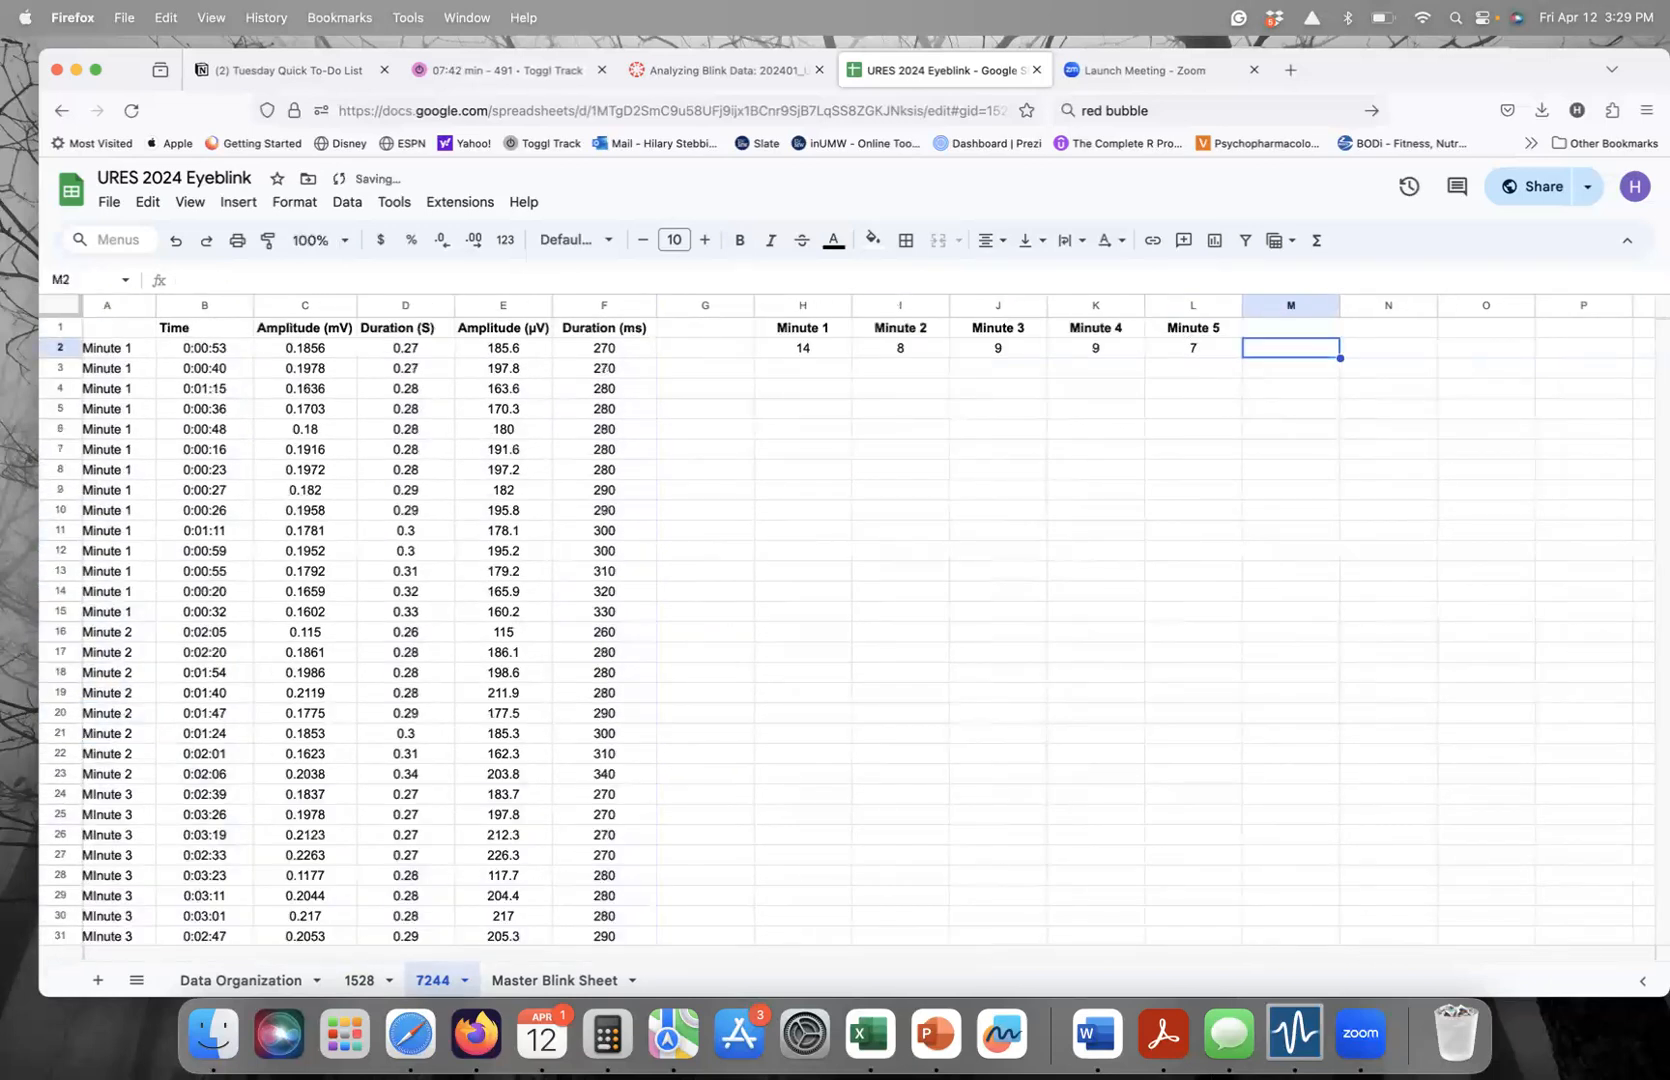
# - Calculate the average blinks per minute in M2 with =average(H2:L2)
pyautogui.write('=average(')
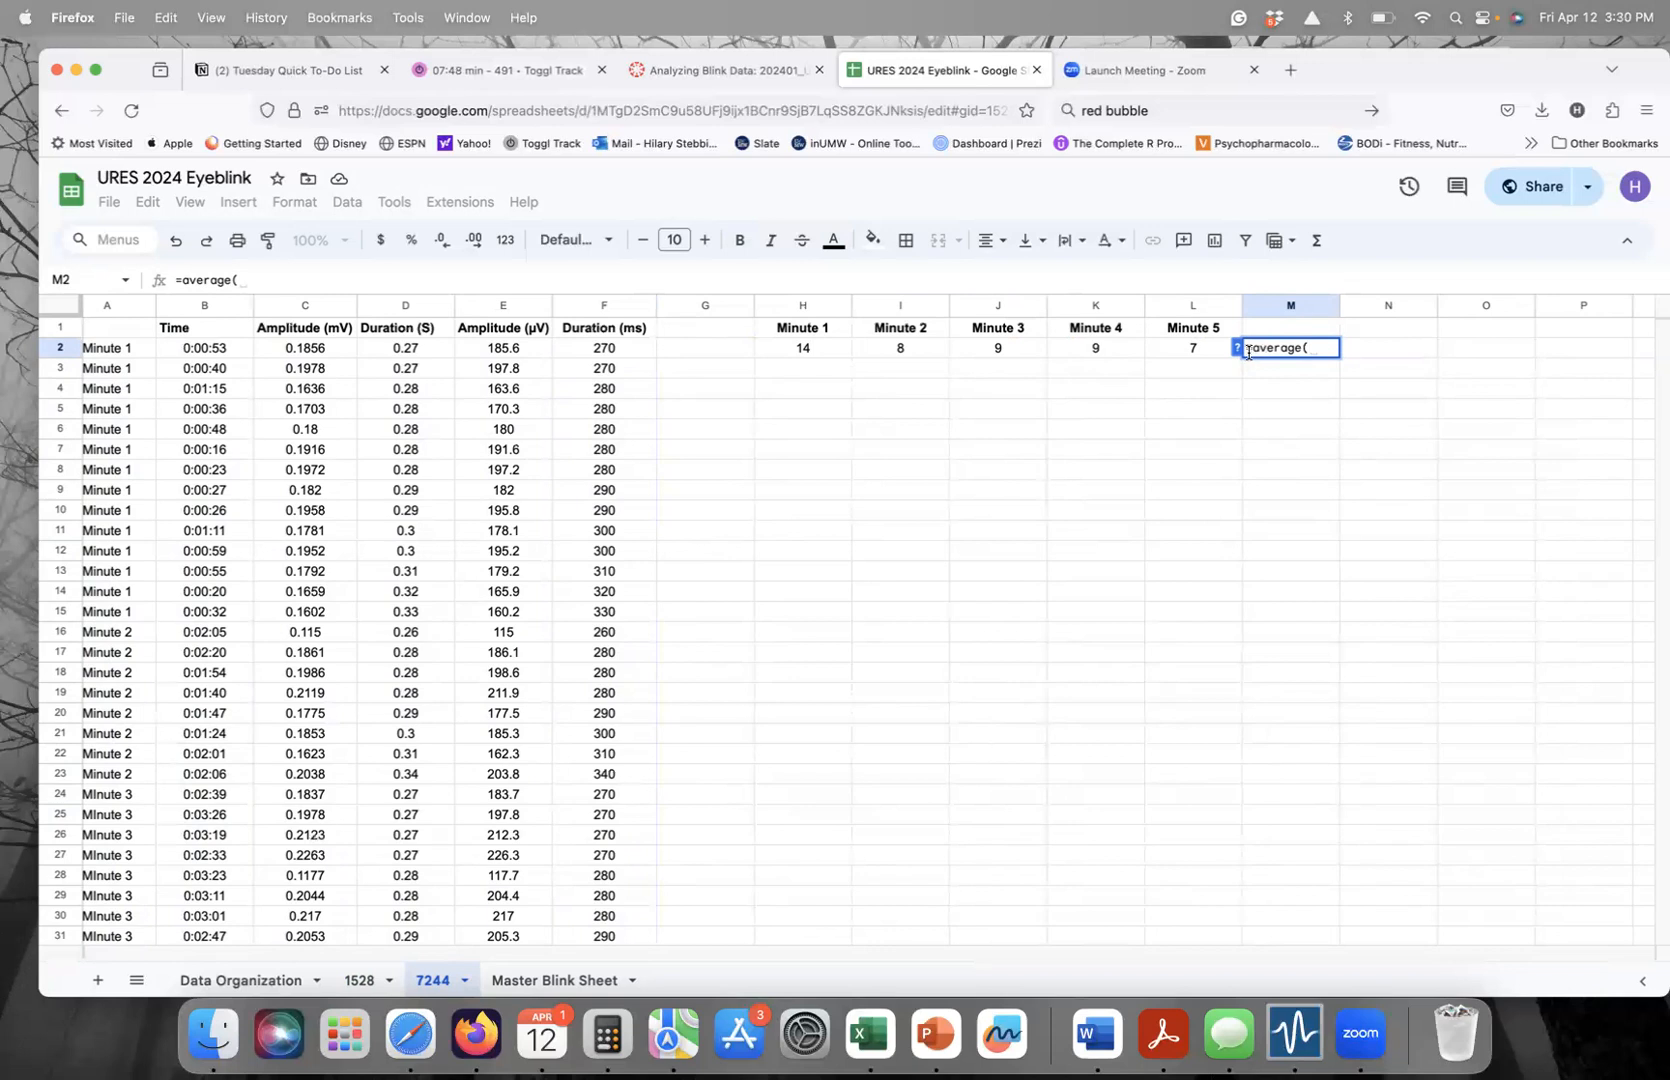
pyautogui.moveTo(826, 348); pyautogui.dragTo(1206, 352)
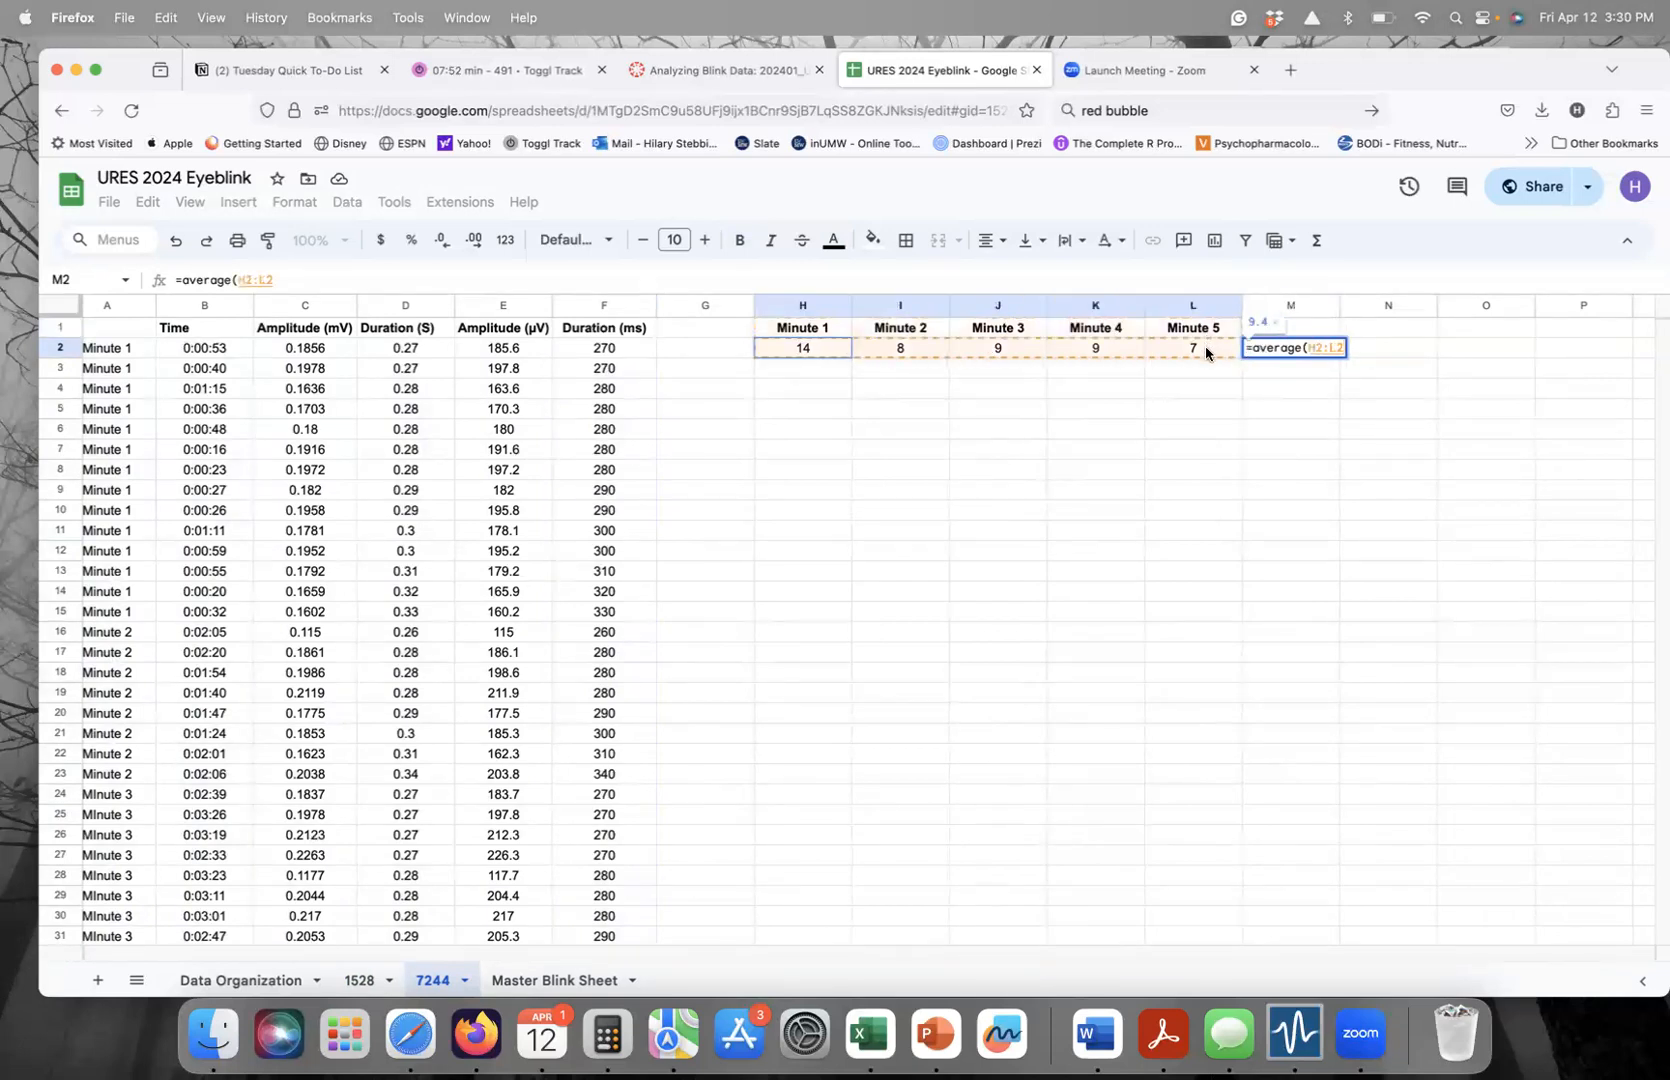
pyautogui.write(')')
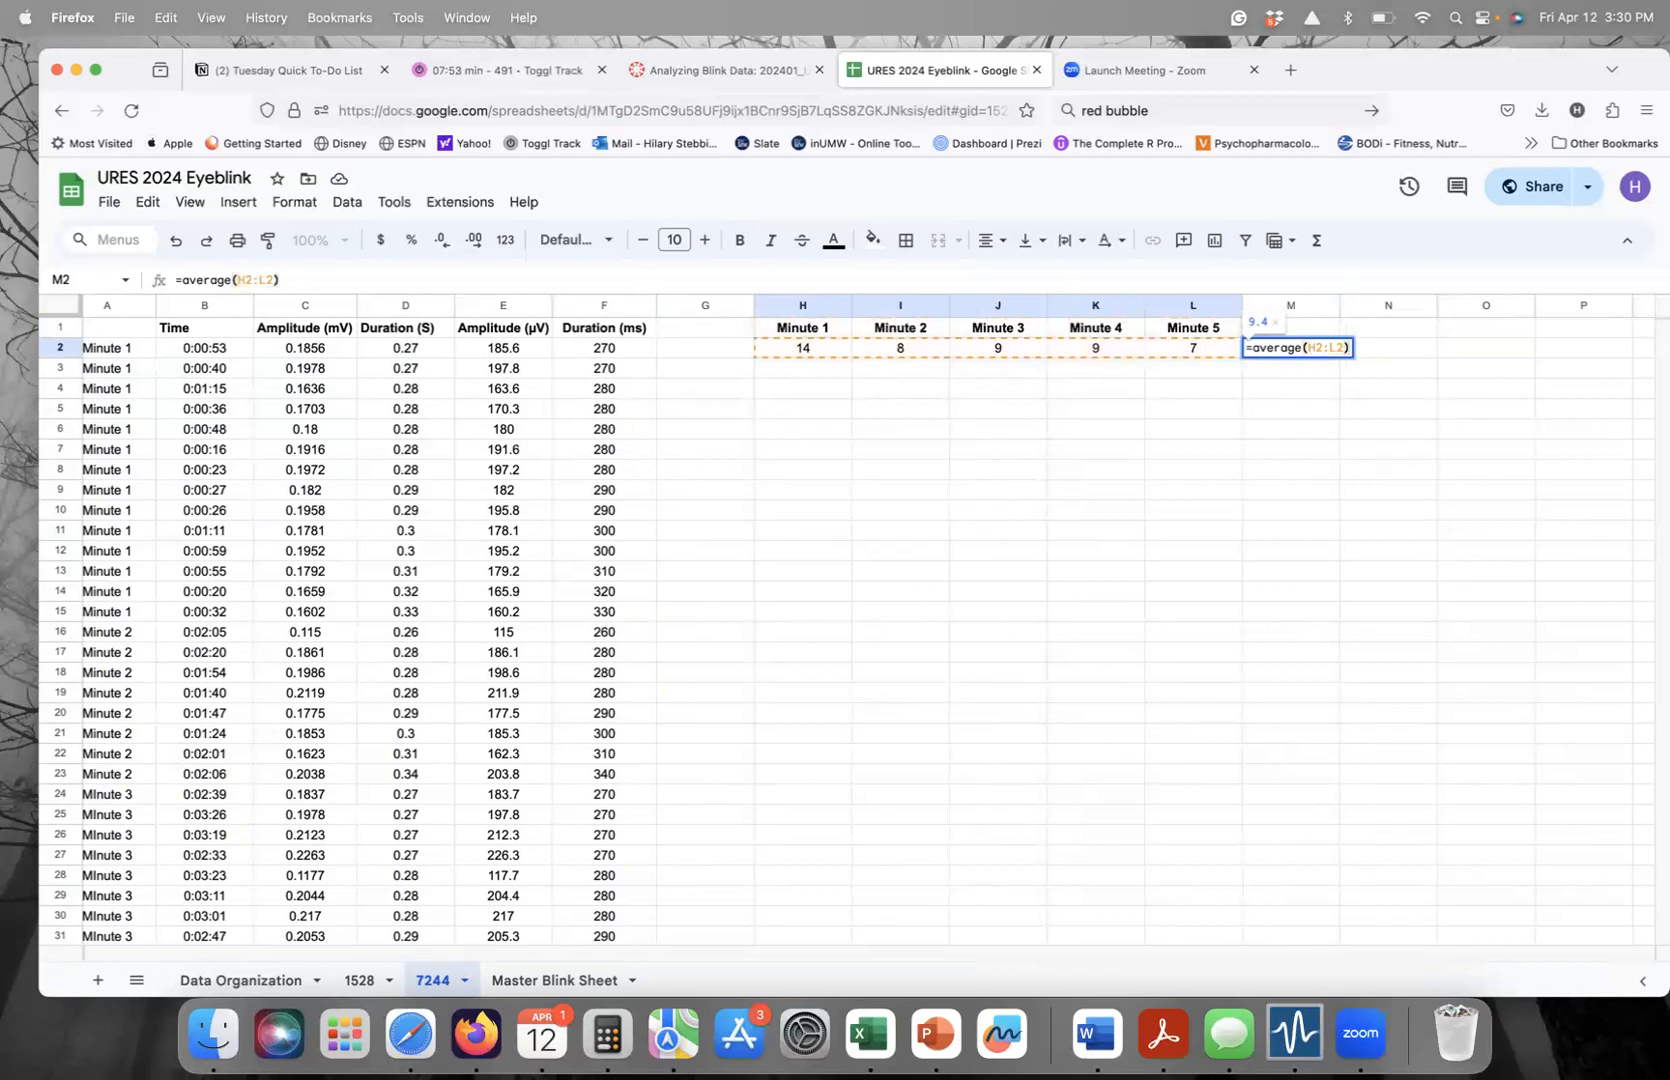
pyautogui.press('Return')
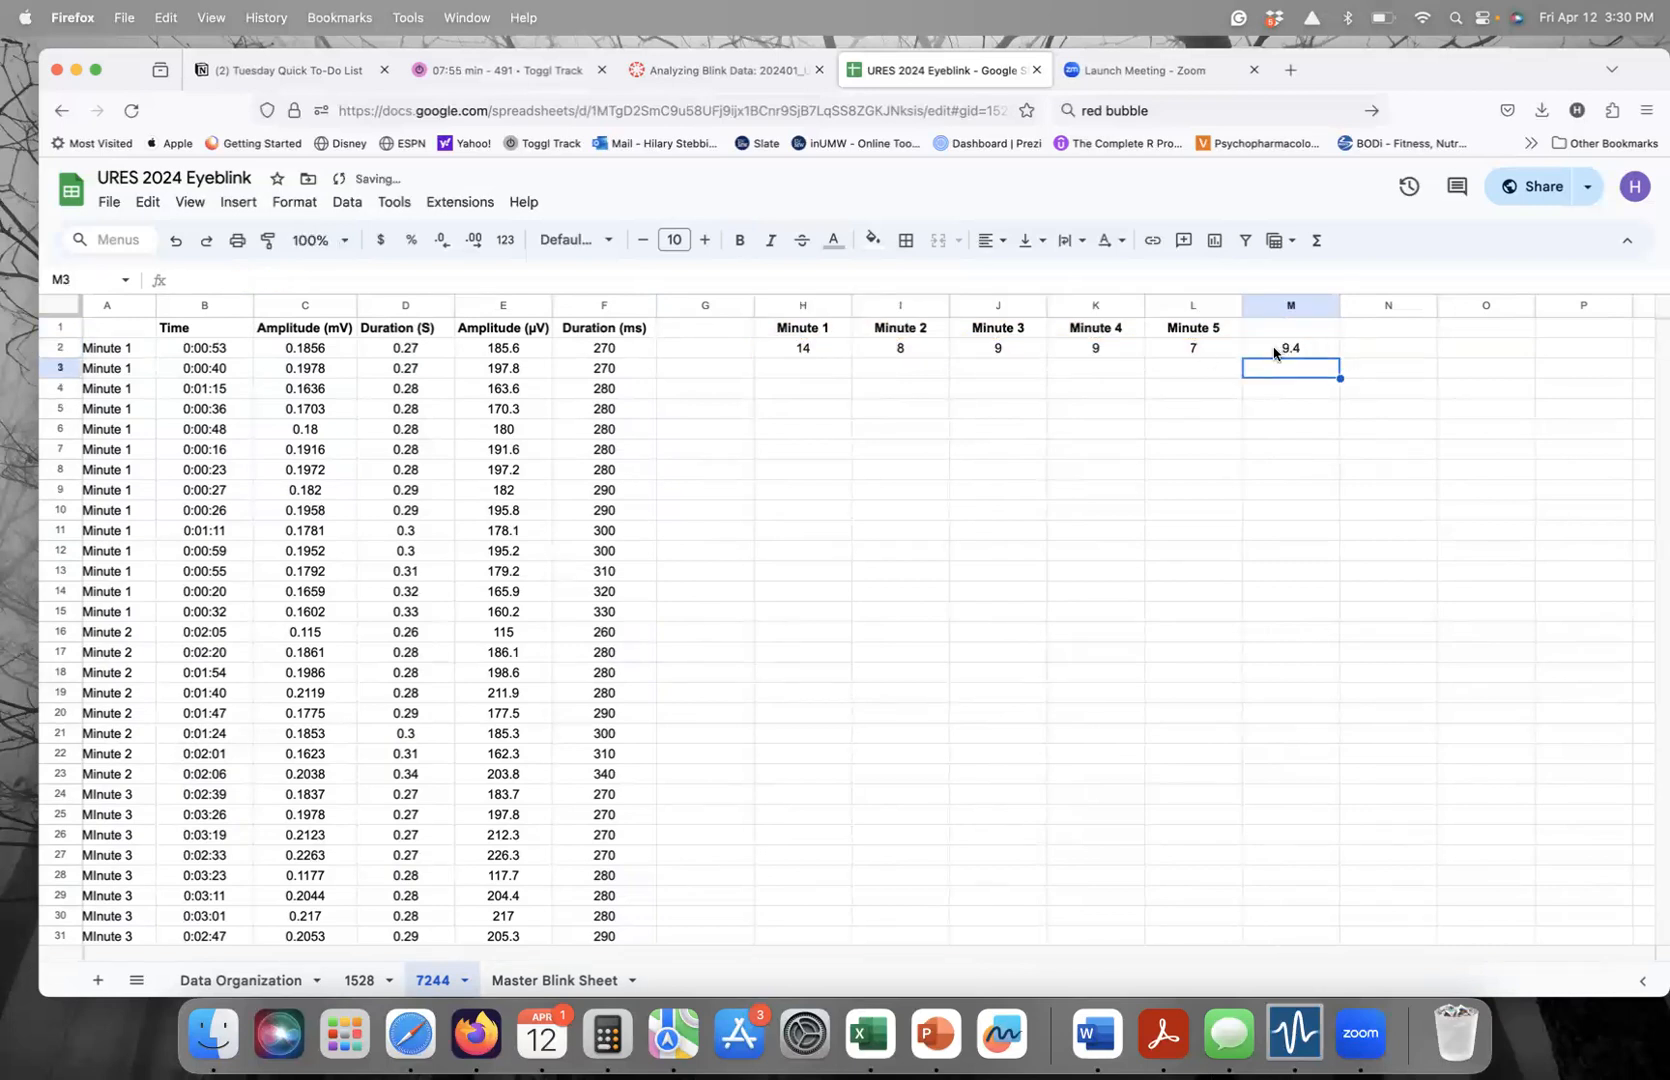
# - Copy the five minute counts and their average from H2:M2 into participant 7244's row on the Master Blink Sheet, starting at B29
pyautogui.click(581, 981)
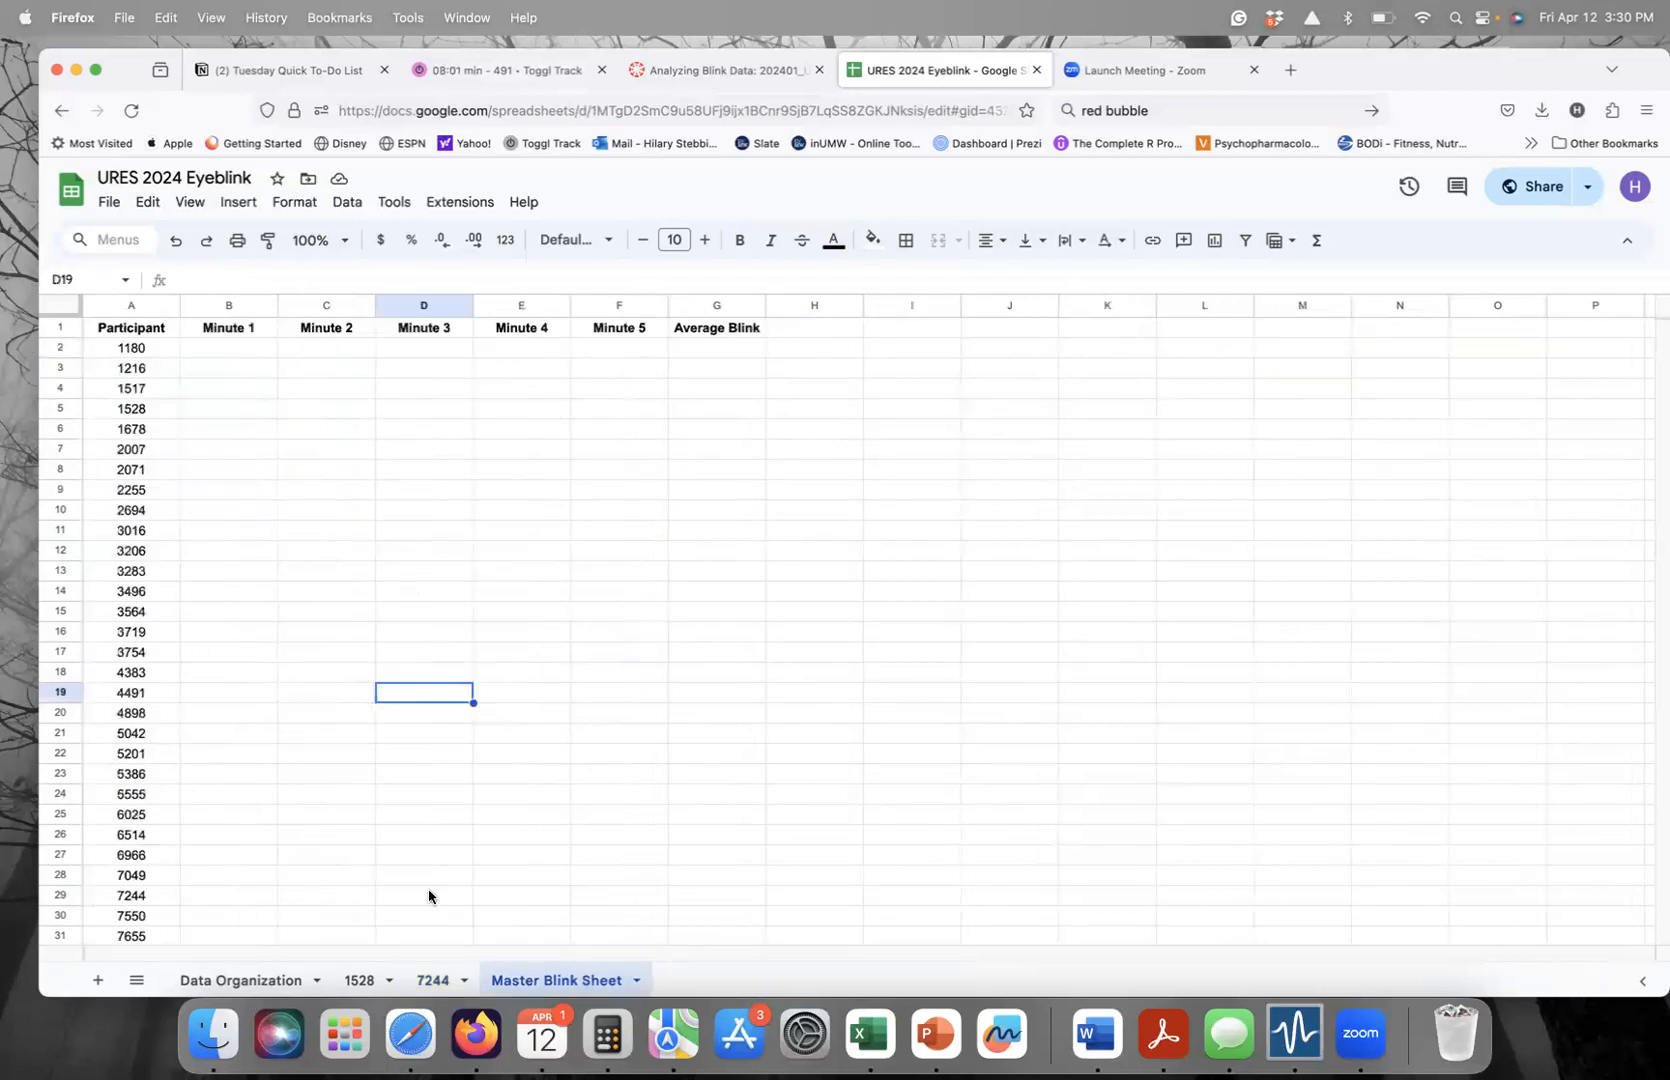
pyautogui.click(432, 980)
pyautogui.moveTo(831, 350); pyautogui.dragTo(1290, 353)
pyautogui.press('cmd+c')
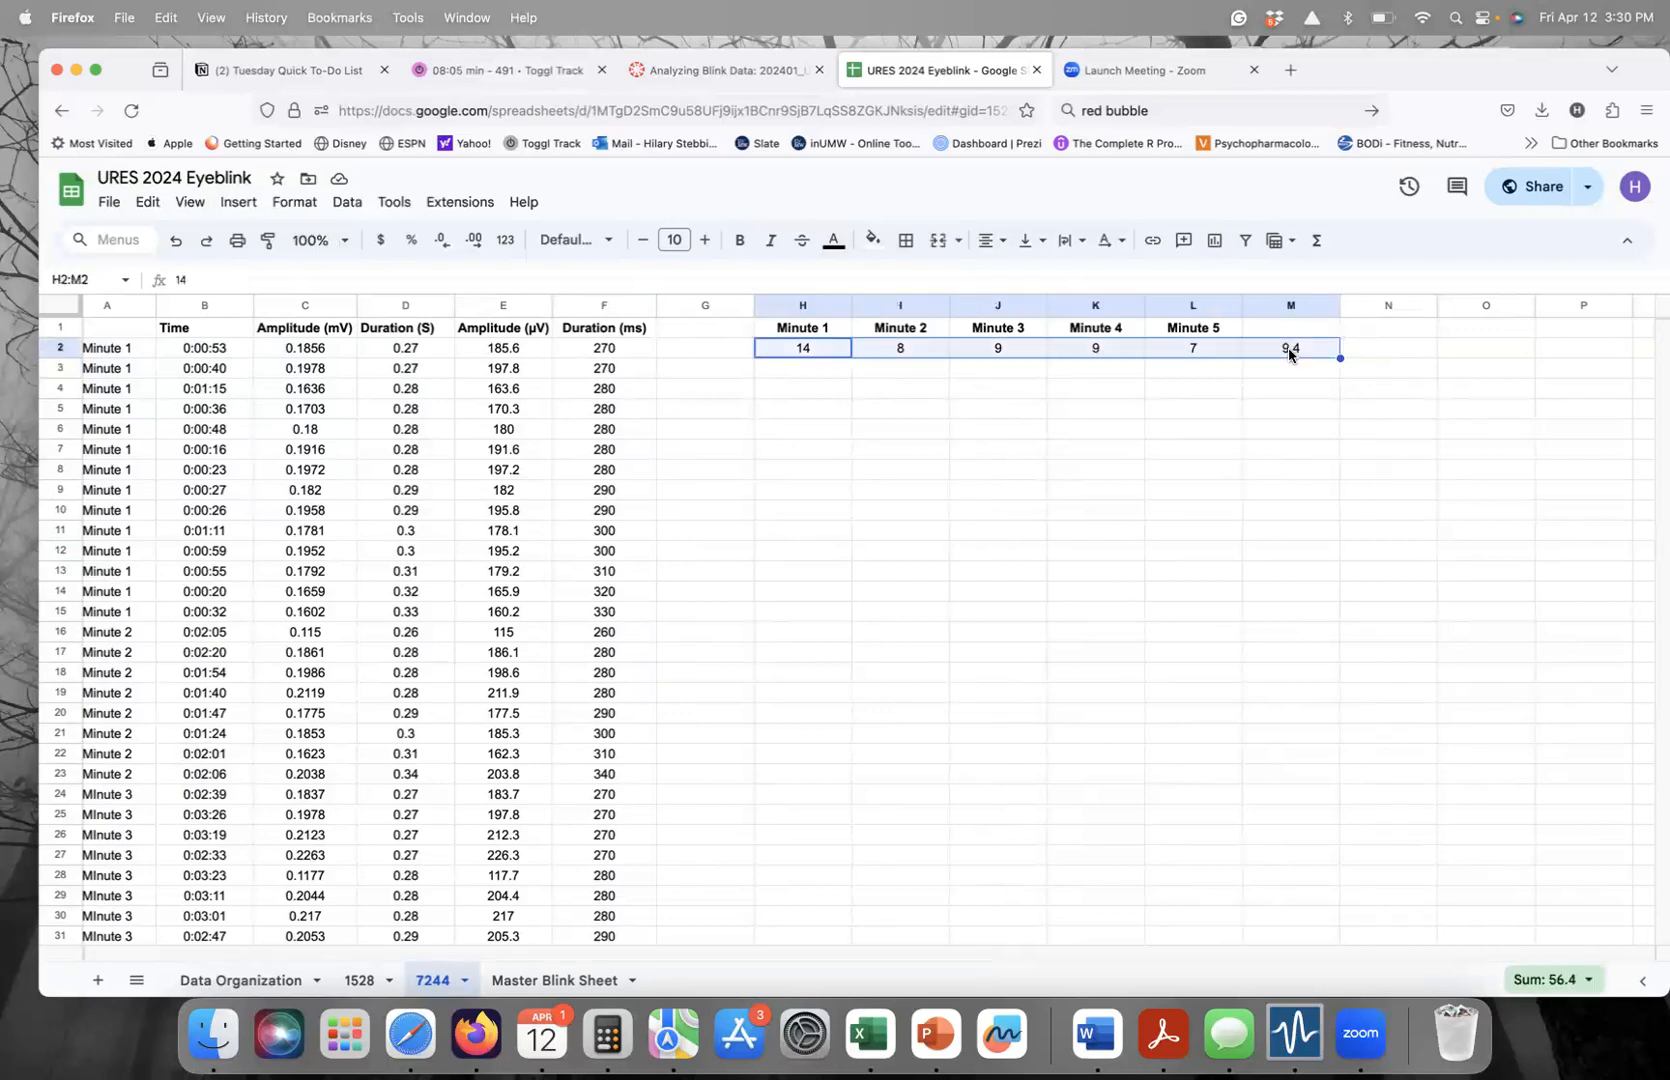
pyautogui.click(548, 982)
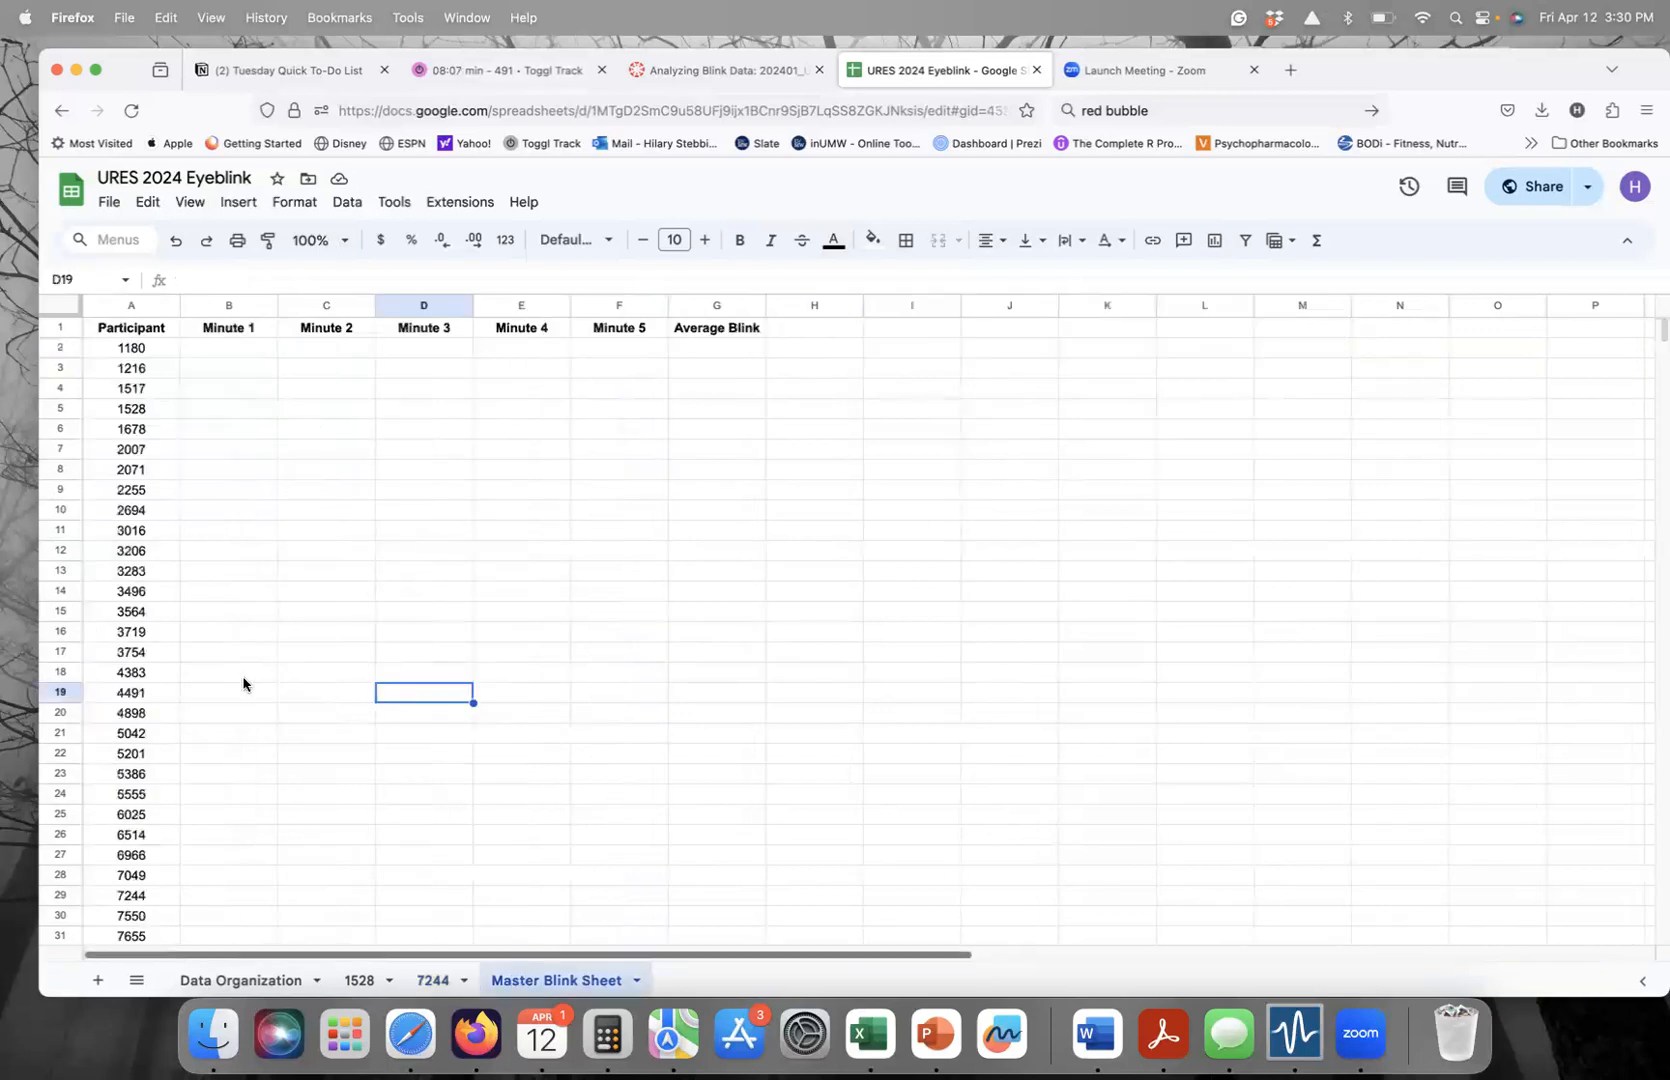
pyautogui.scroll(-2, 243, 684)
pyautogui.scroll(-1, 243, 684)
pyautogui.click(207, 829)
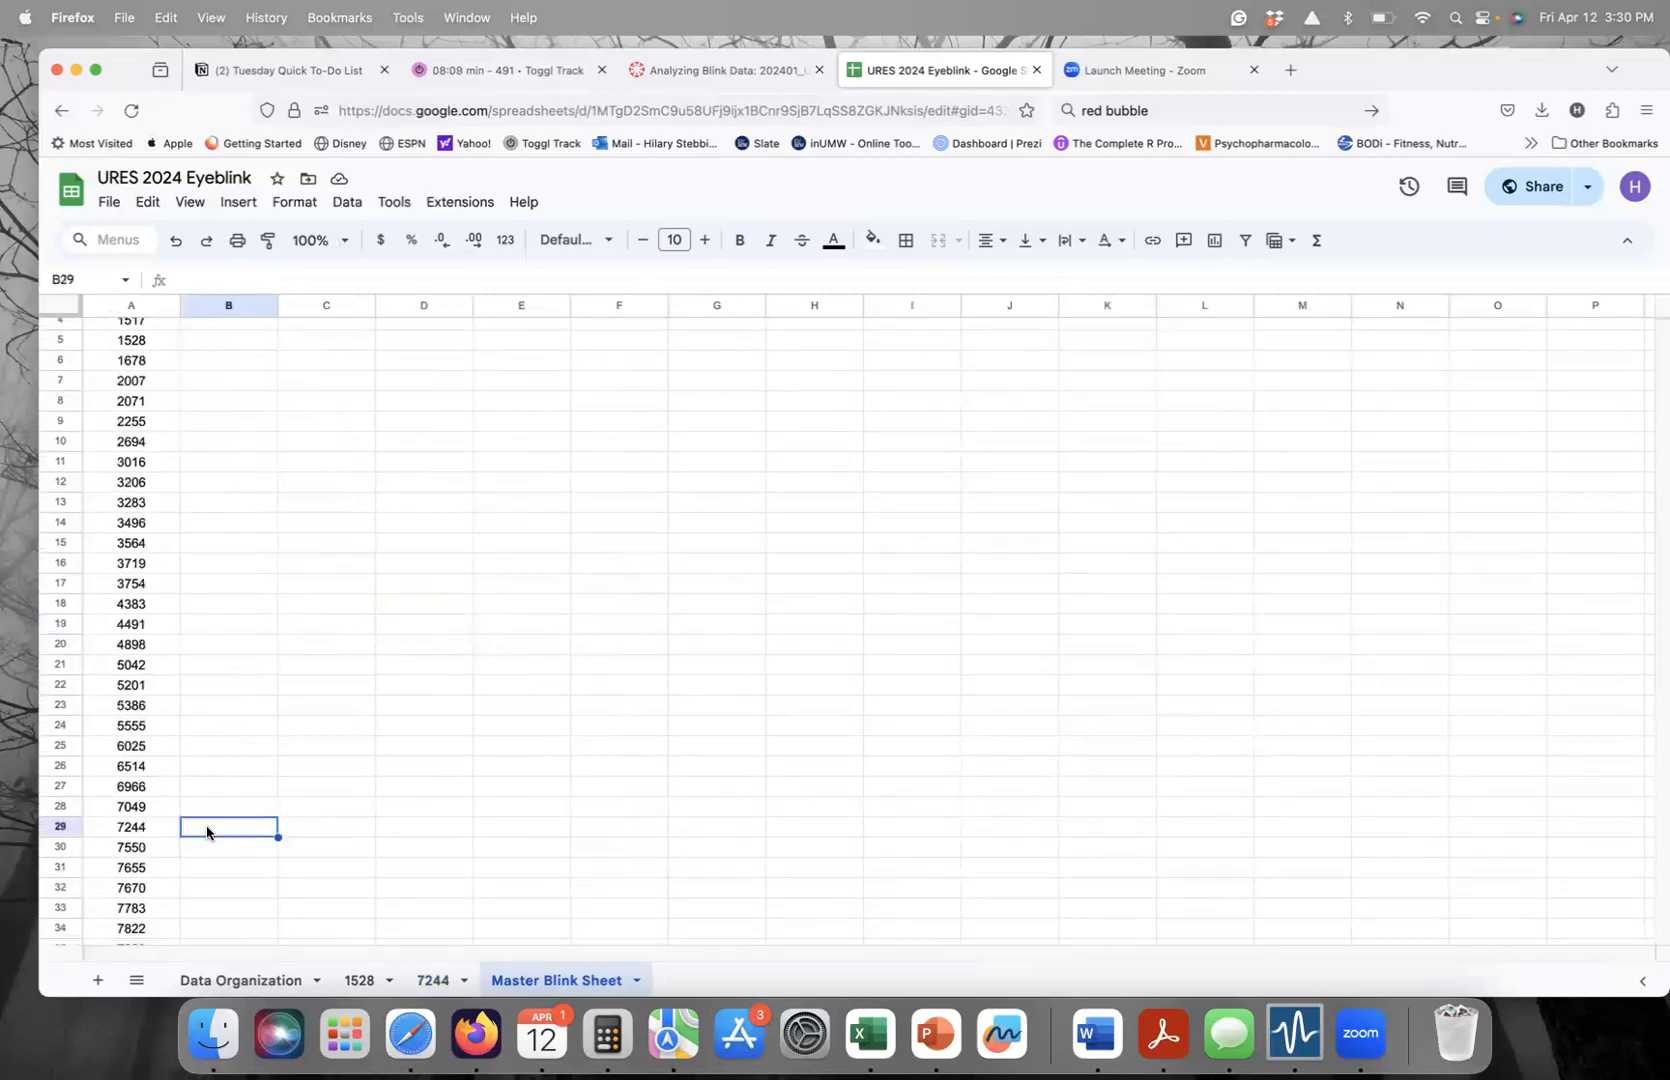
pyautogui.press('cmd+v')
pyautogui.click(1012, 710)
# - Look through the full participant list on the Master Blink Sheet for rows that still need blink data
pyautogui.scroll(-3, 1012, 716)
pyautogui.scroll(-6, 1000, 716)
pyautogui.scroll(8, 697, 712)
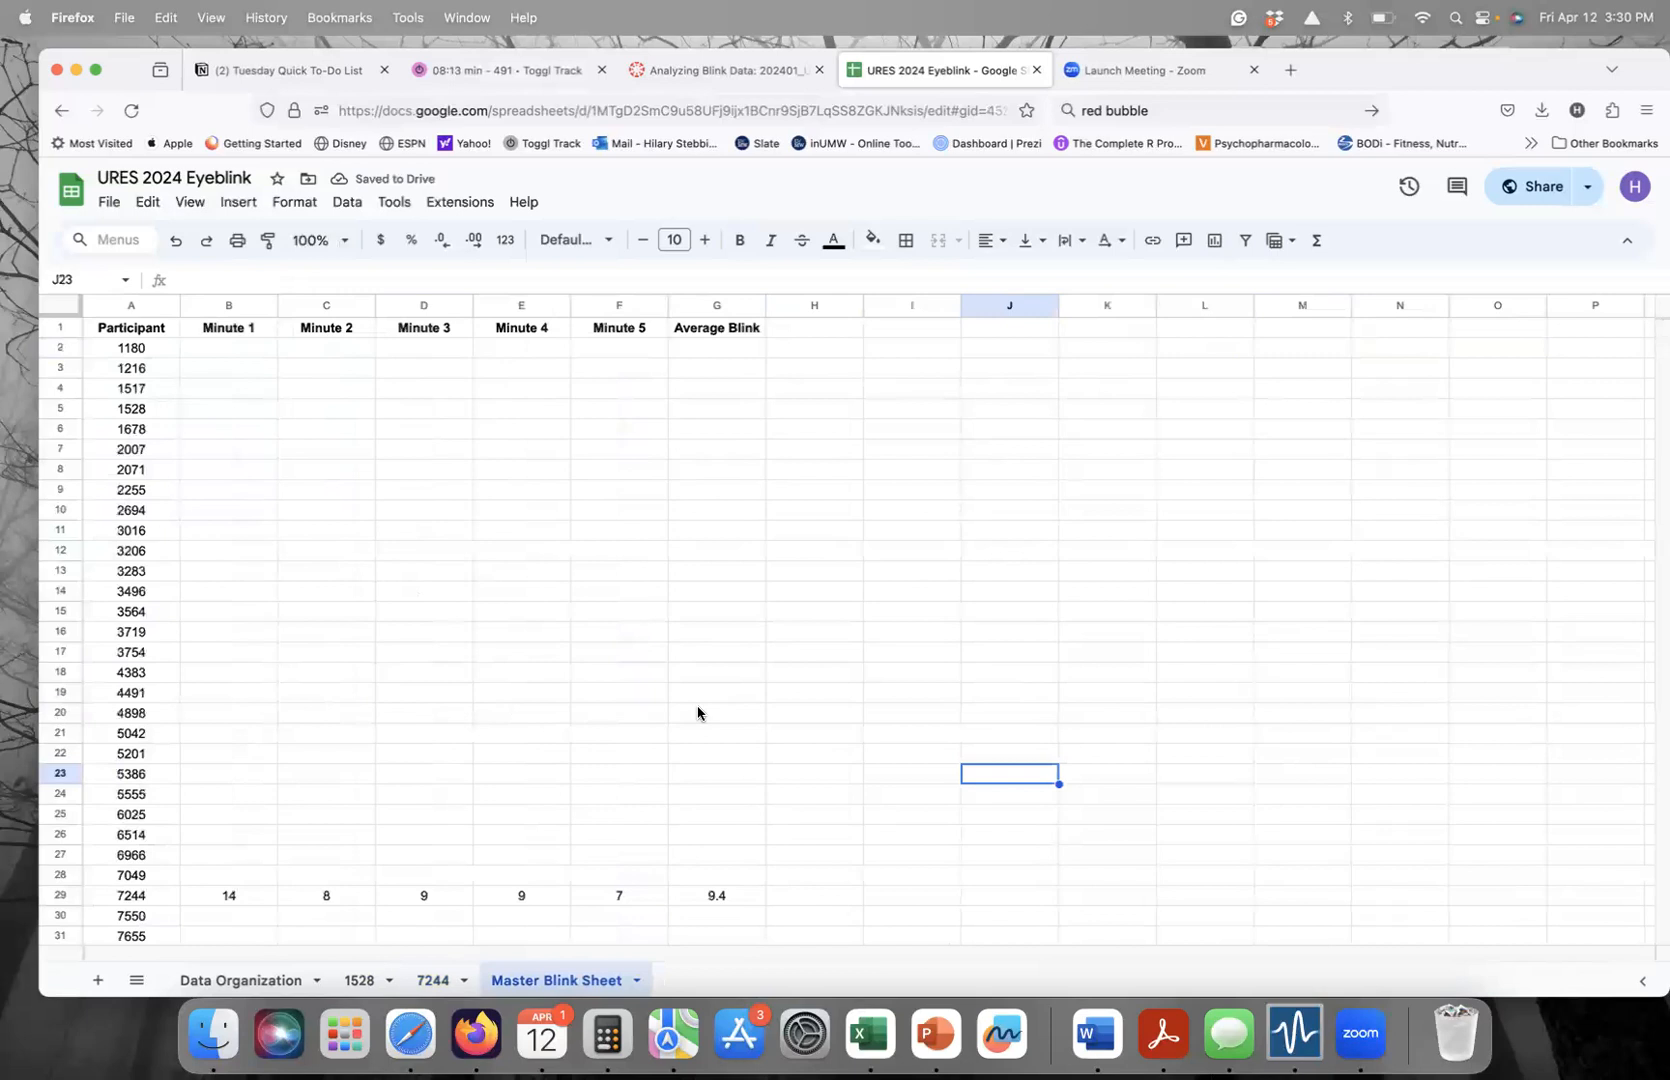
pyautogui.scroll(-1, 697, 712)
pyautogui.scroll(-10, 787, 694)
pyautogui.scroll(8, 781, 695)
pyautogui.scroll(1, 781, 695)
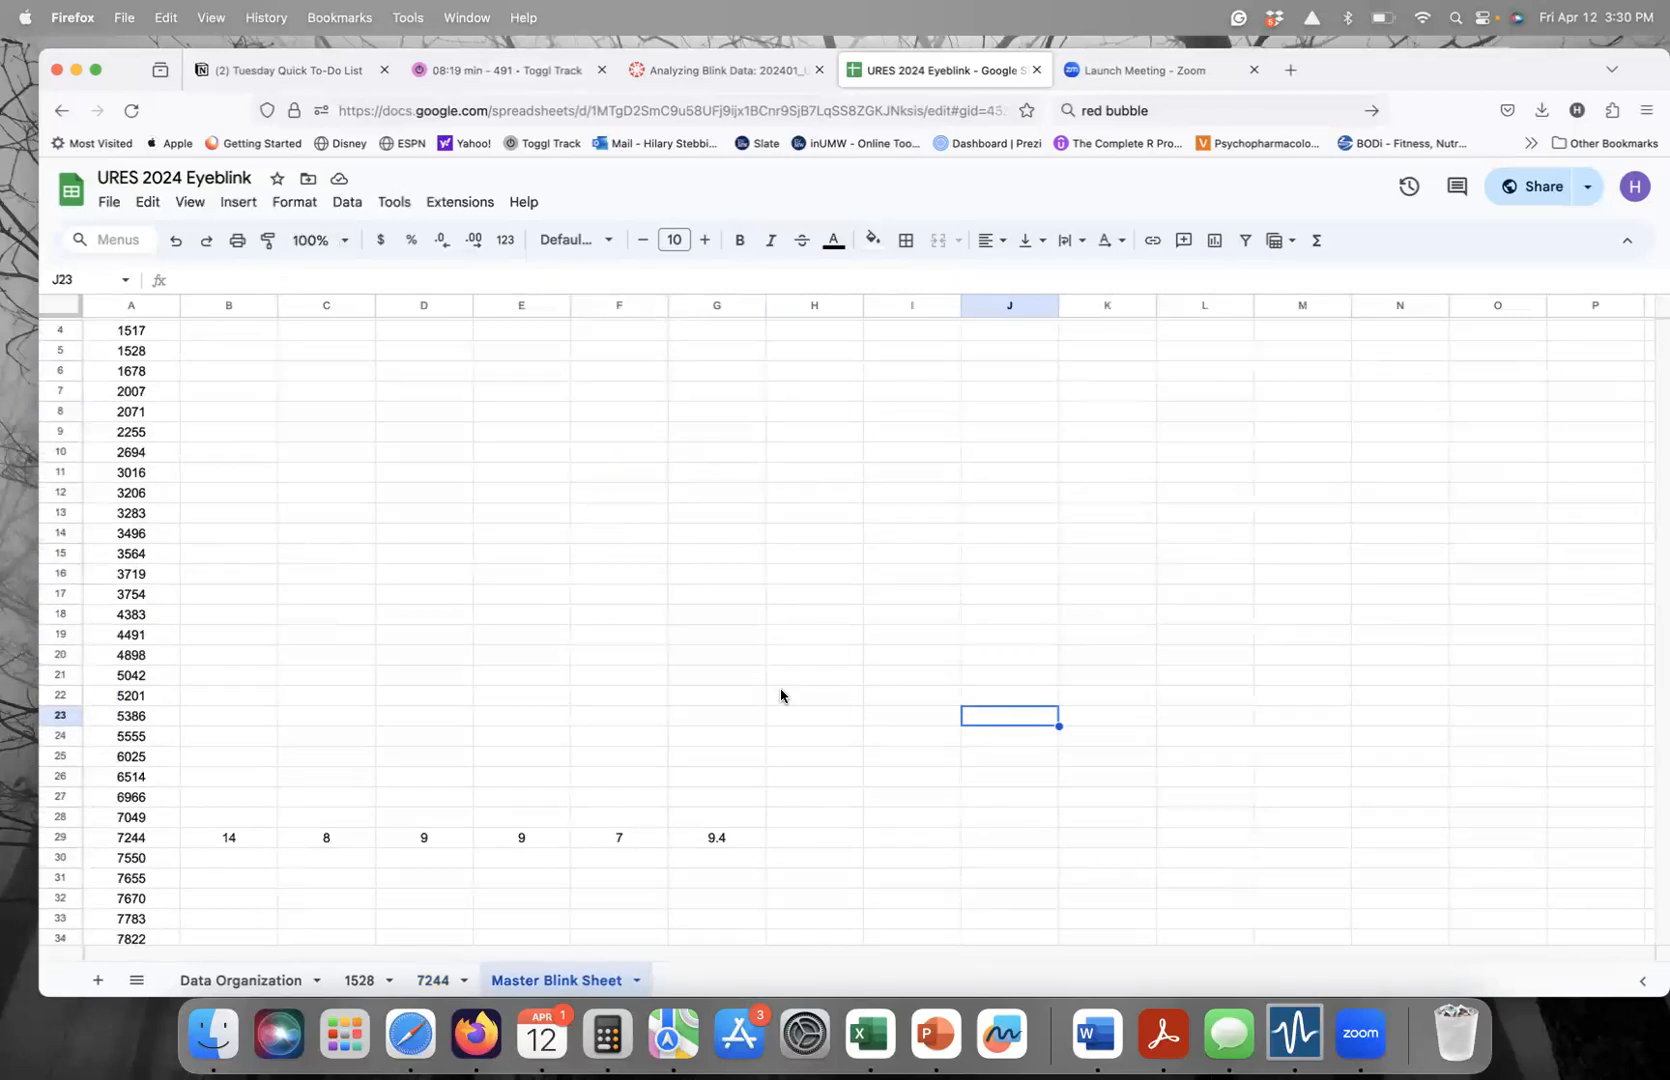
pyautogui.scroll(-6, 614, 676)
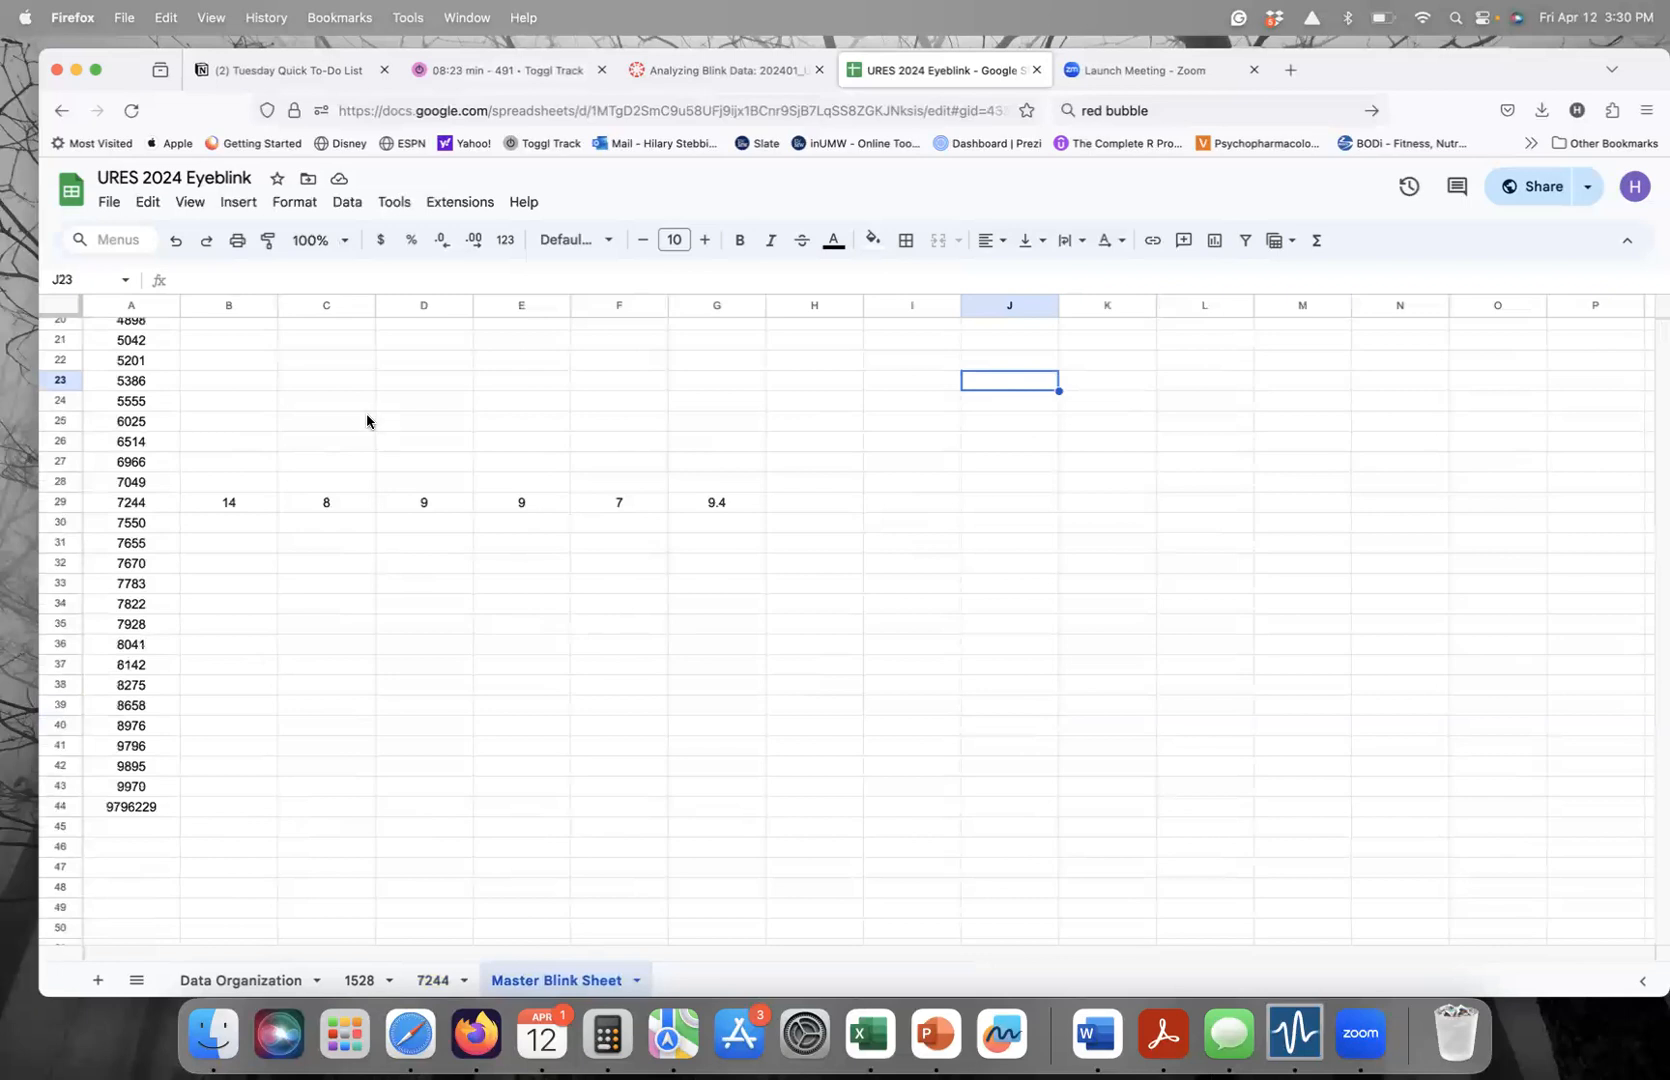
pyautogui.scroll(7, 367, 420)
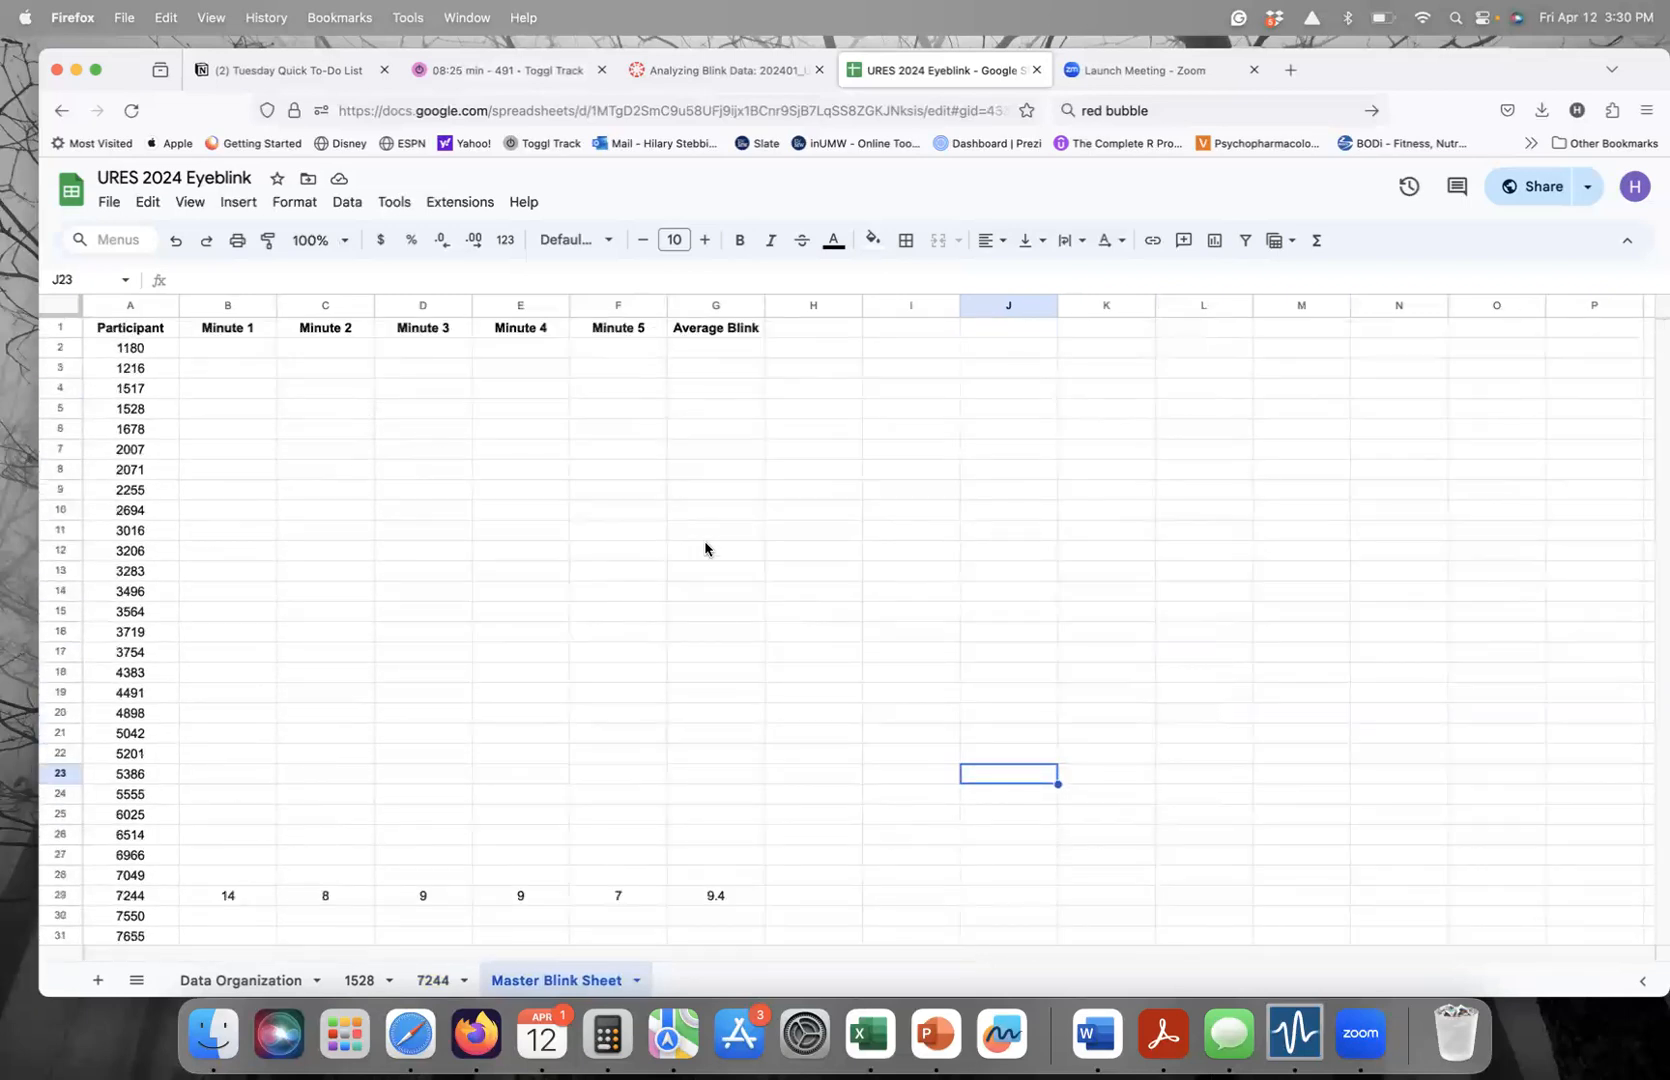